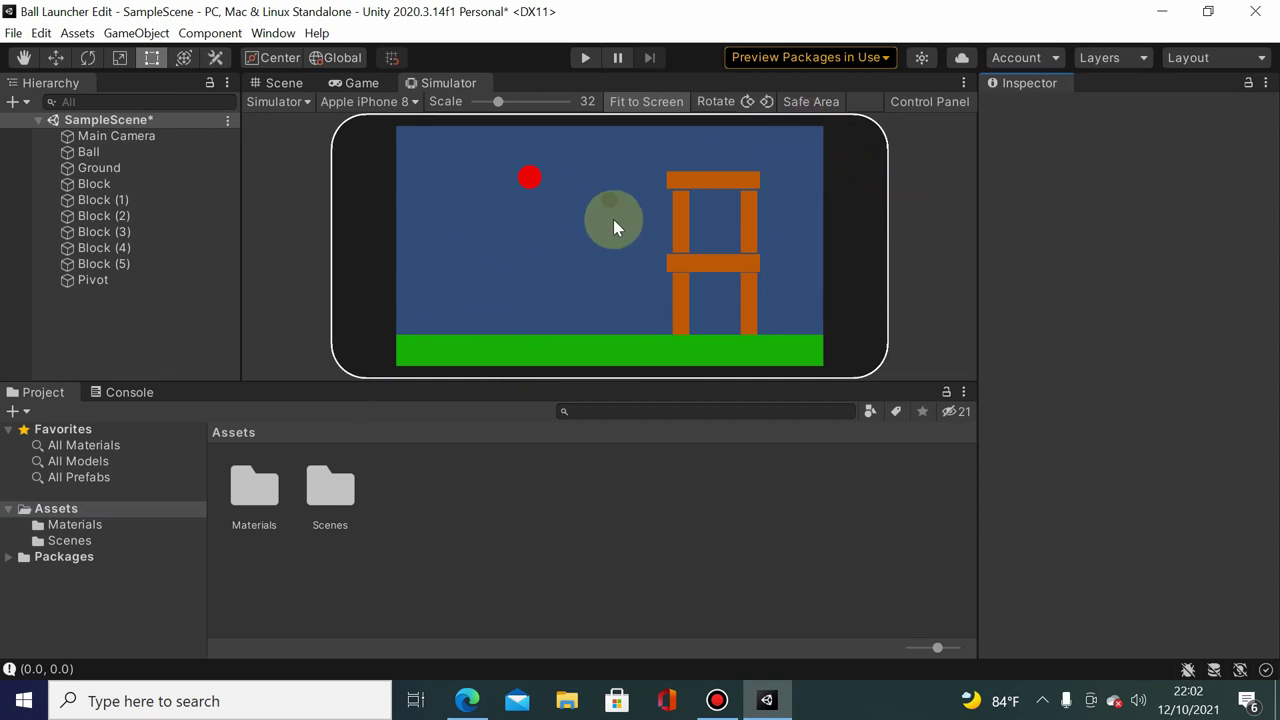
- Create a new folder named Scripts in Assets and open it
{"action": "right_click", "coordinate": [487, 493]}
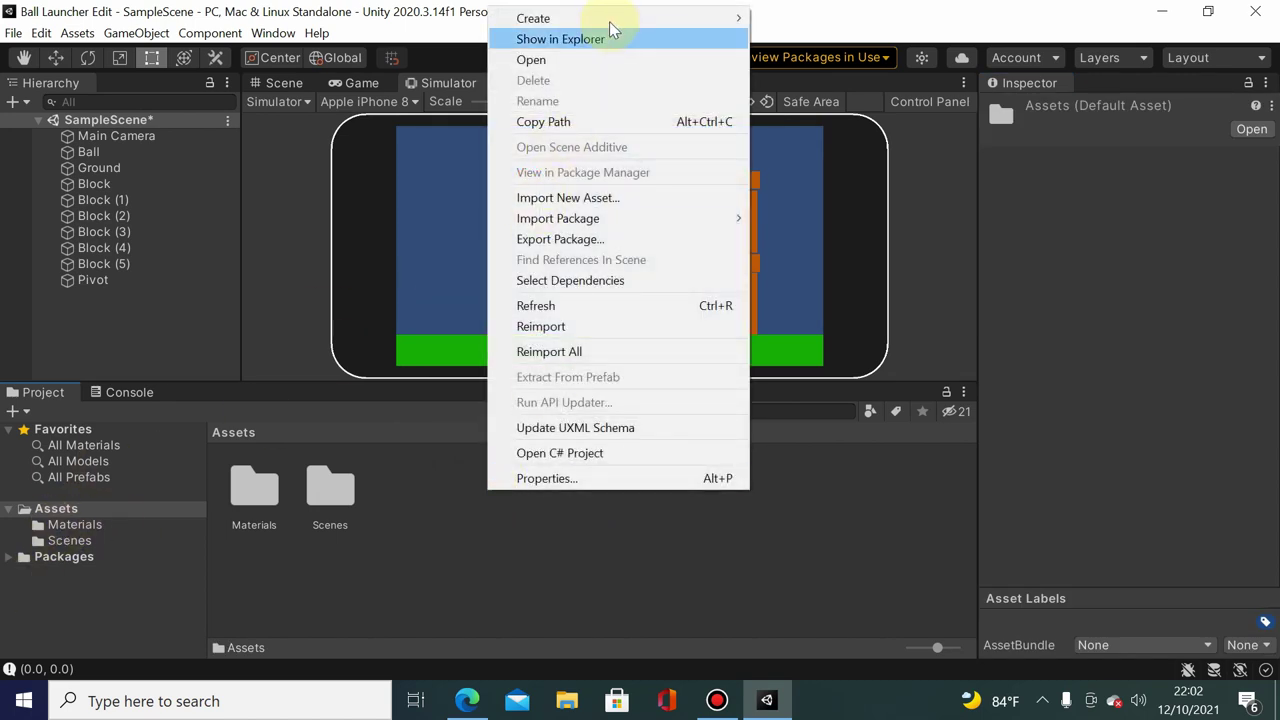
{"action": "mouse_move", "coordinate": [718, 8]}
{"action": "left_click", "coordinate": [794, 33]}
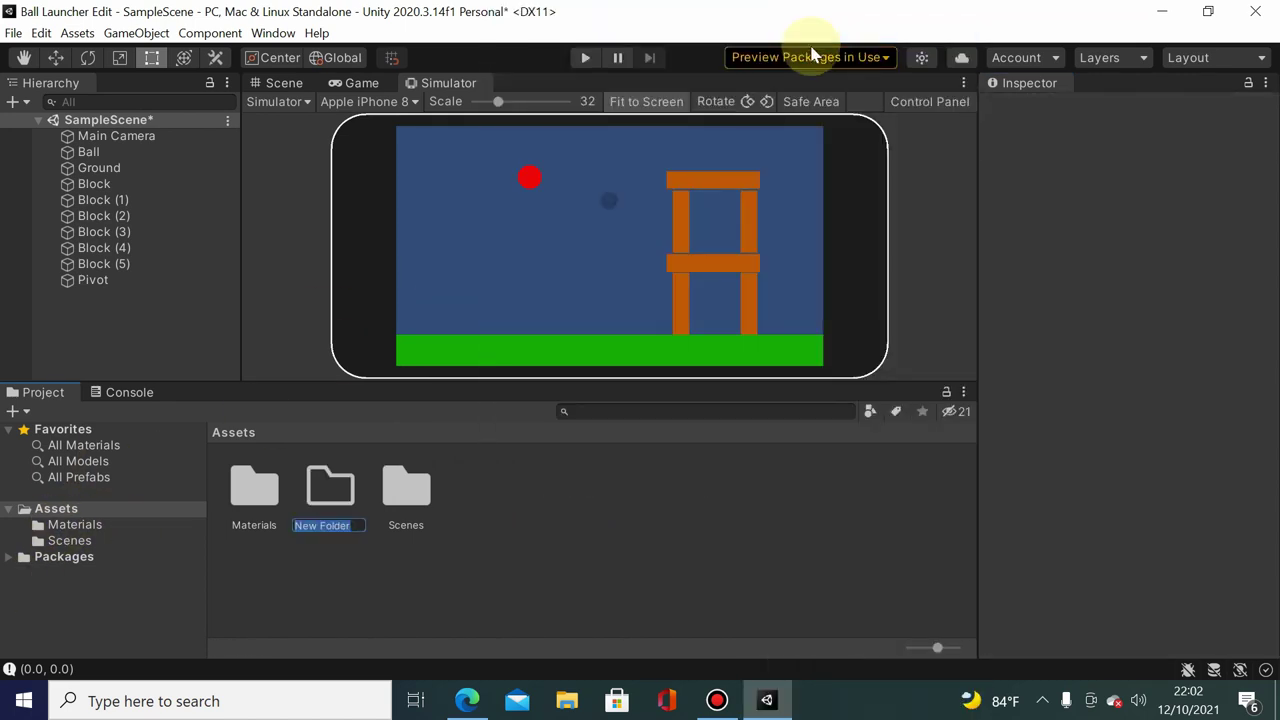
{"action": "type", "text": "Scripts"}
{"action": "key", "text": "Return"}
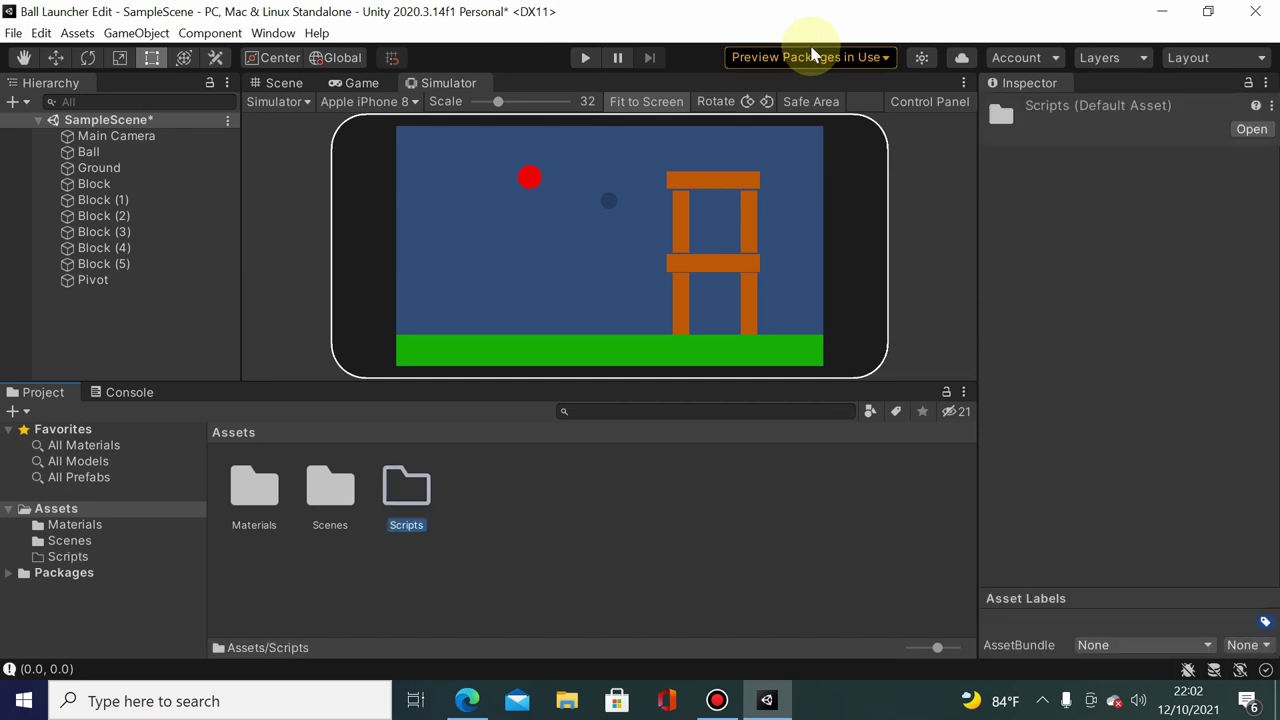
{"action": "double_click", "coordinate": [415, 490]}
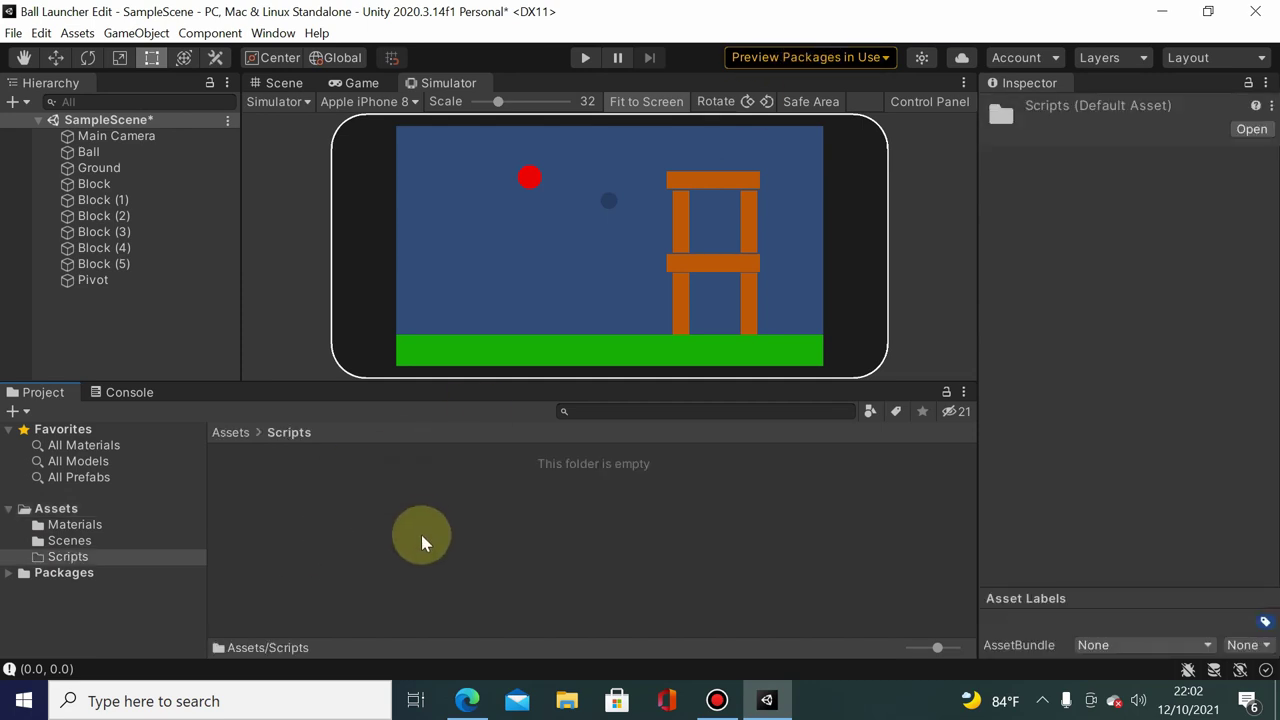
- Create an Input Actions asset named BallActions inside the Scripts folder
{"action": "right_click", "coordinate": [306, 567]}
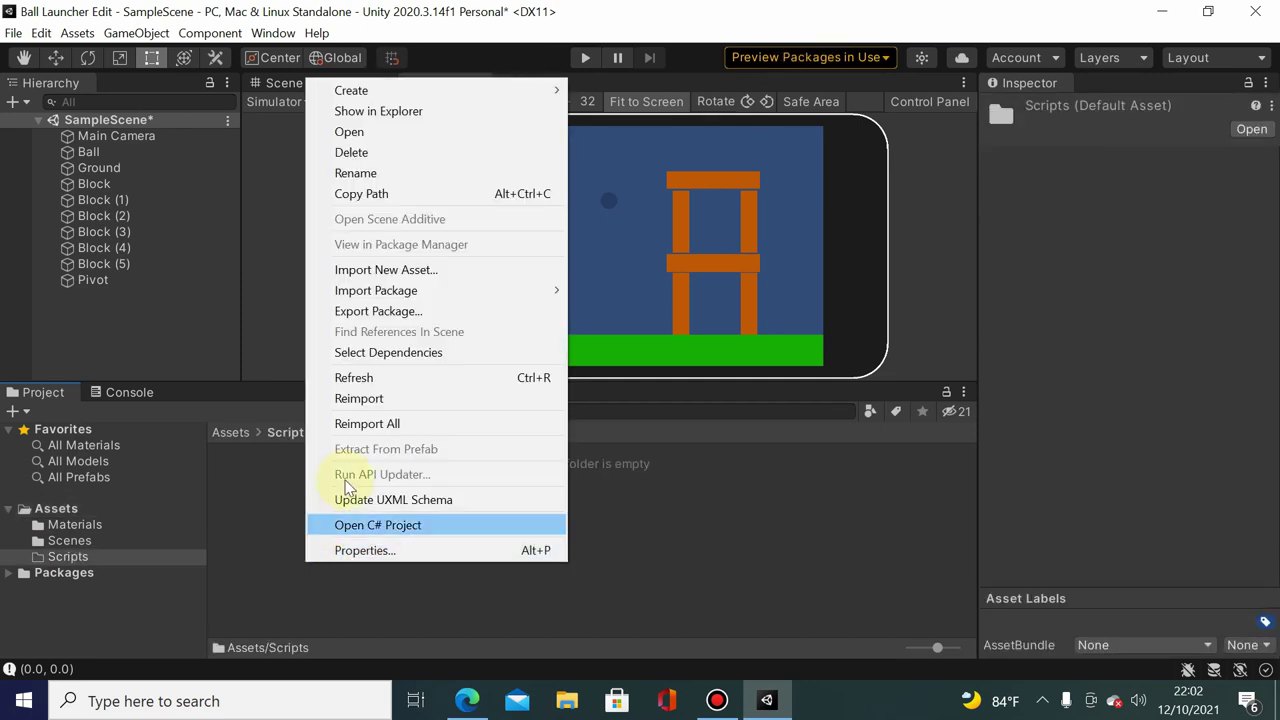
{"action": "left_click", "coordinate": [248, 530]}
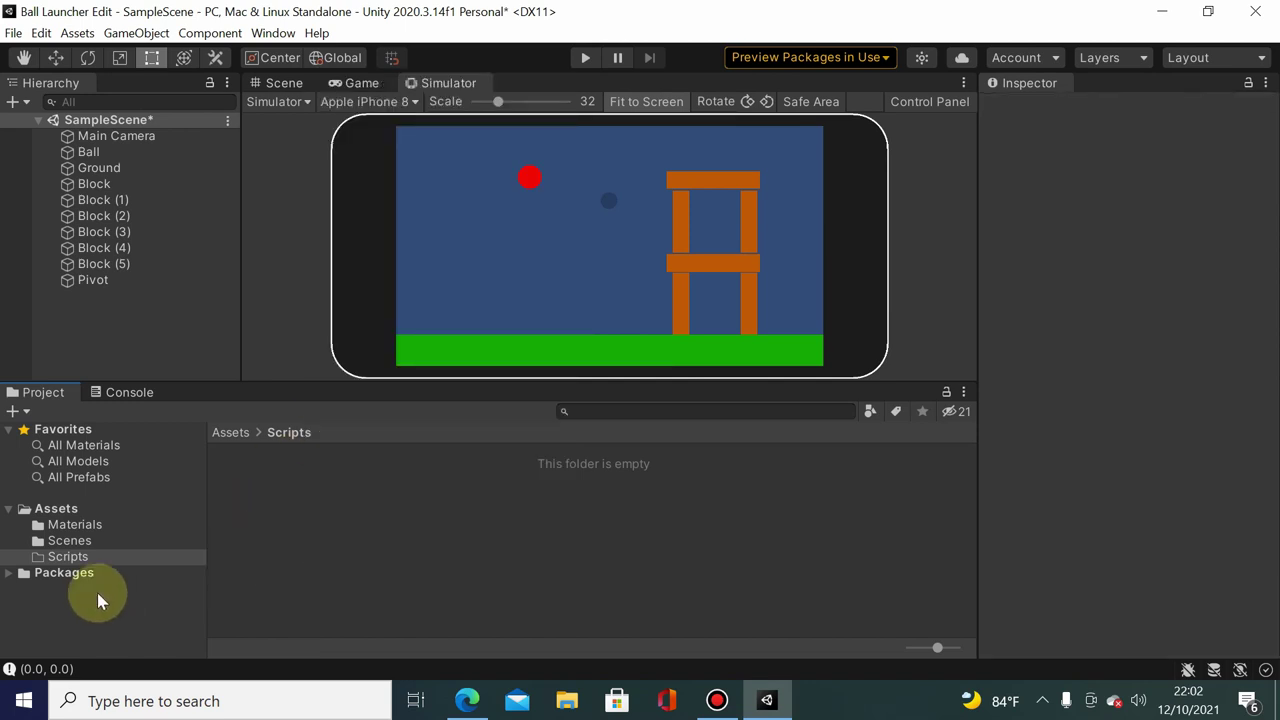
{"action": "right_click", "coordinate": [273, 540]}
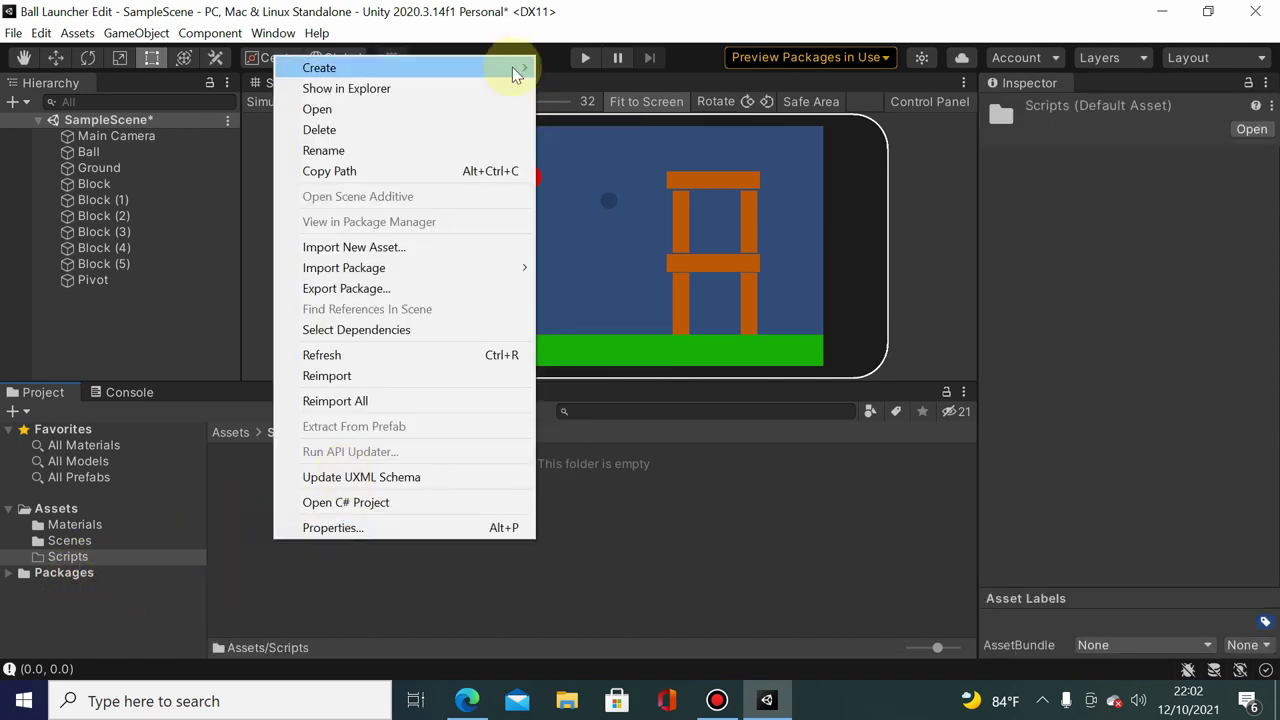
{"action": "mouse_move", "coordinate": [514, 77]}
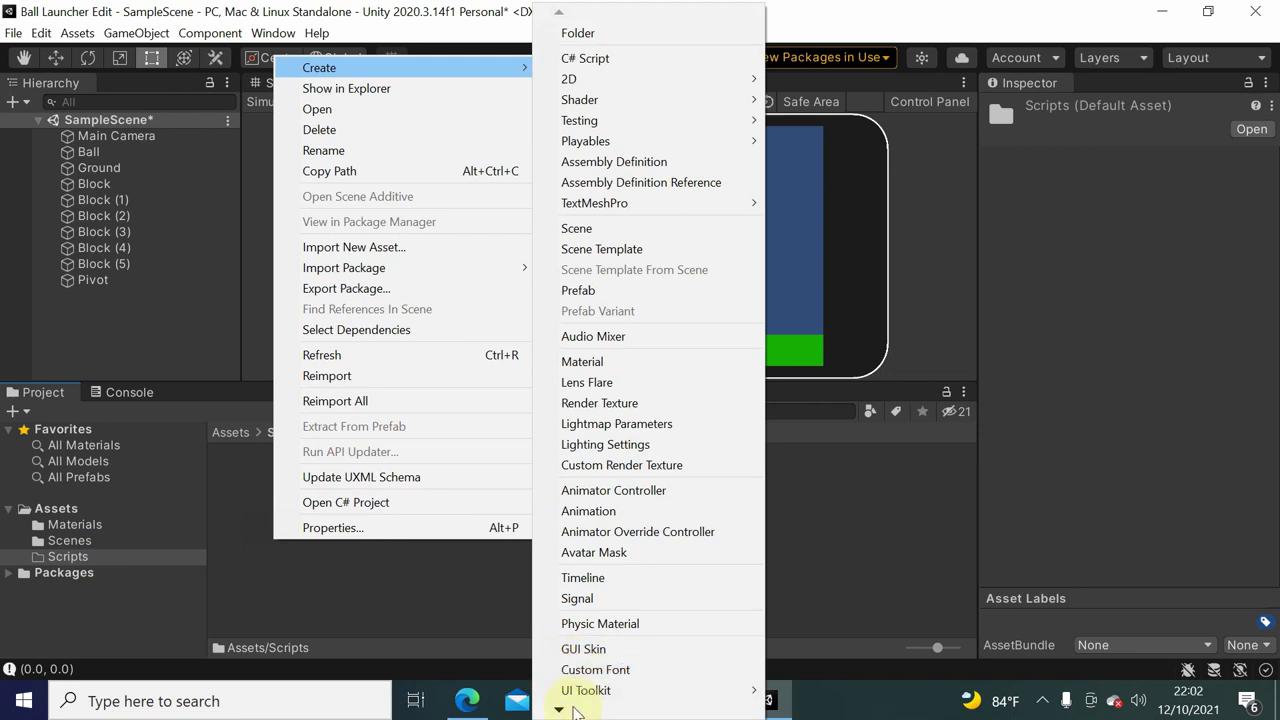
{"action": "mouse_move", "coordinate": [573, 710]}
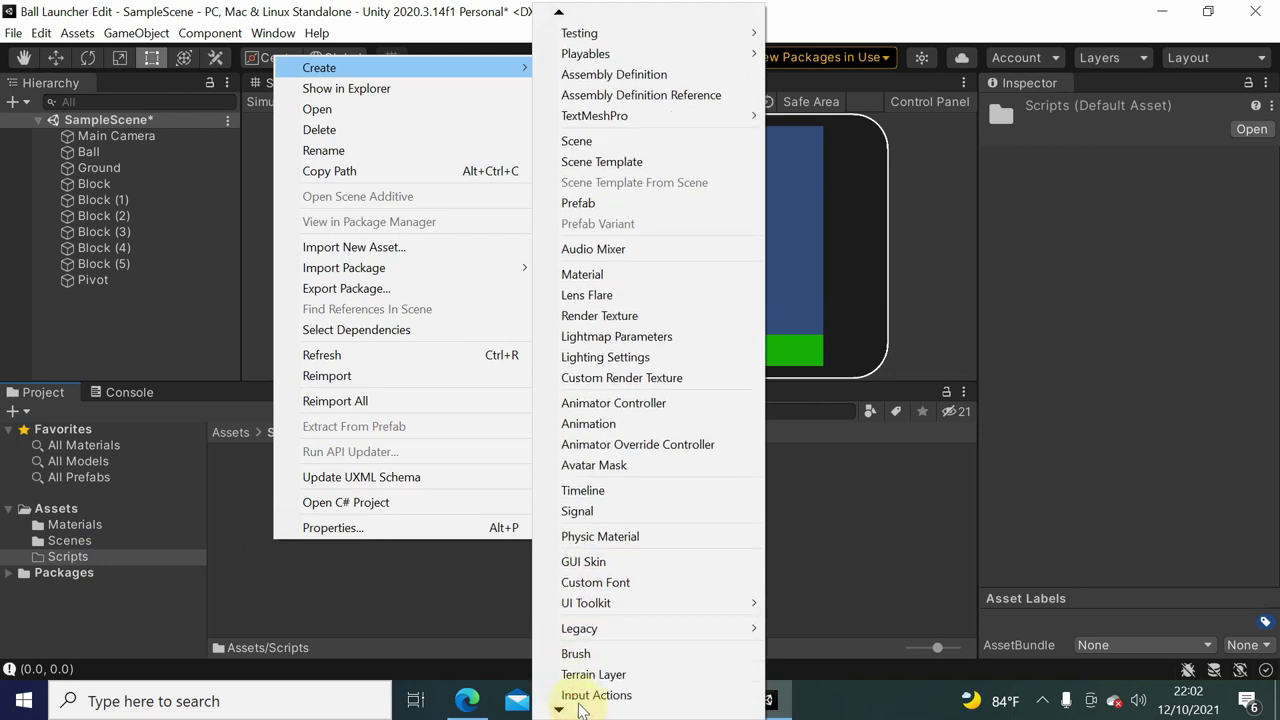
{"action": "left_click", "coordinate": [613, 676]}
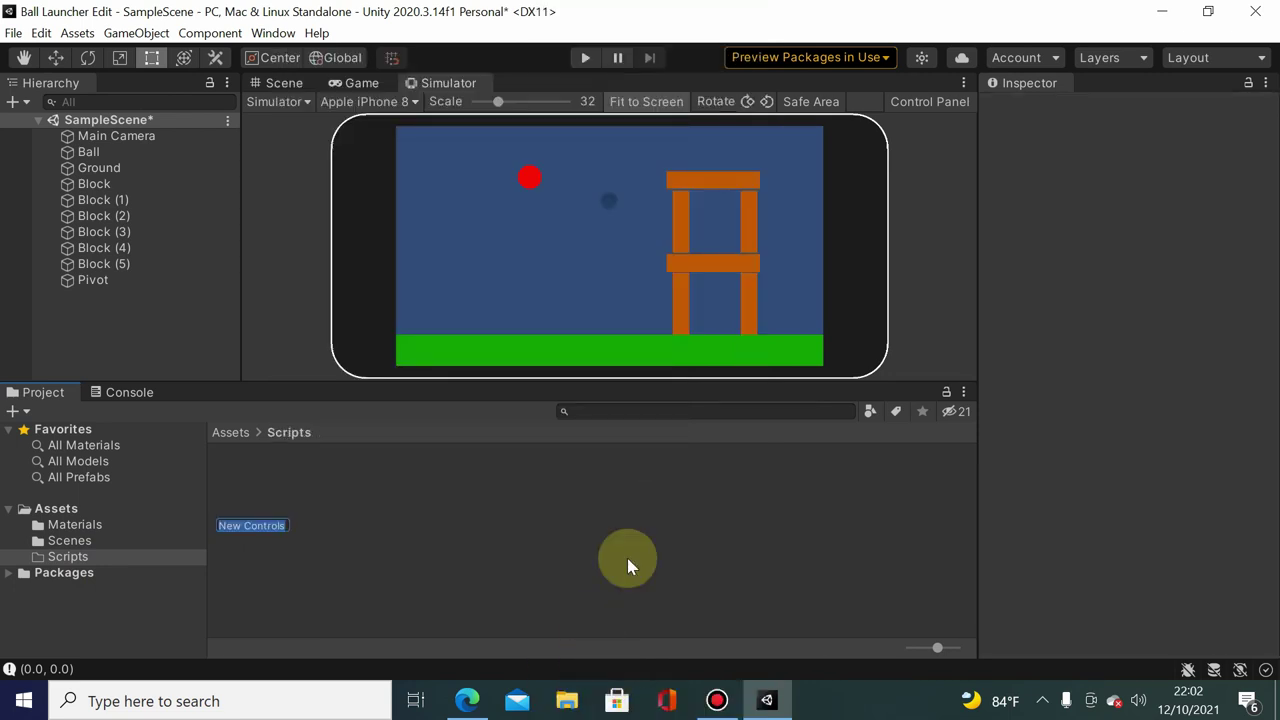
{"action": "type", "text": "Ba"}
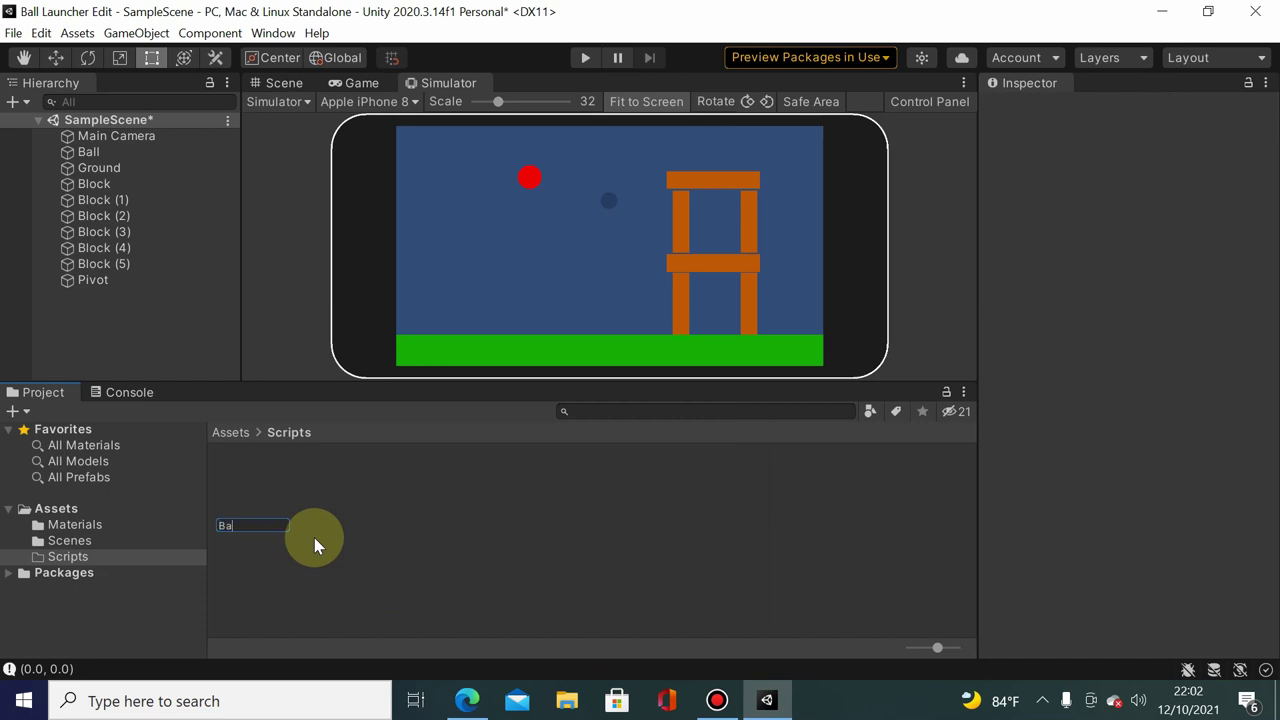
{"action": "type", "text": "llActions"}
{"action": "key", "text": "Return"}
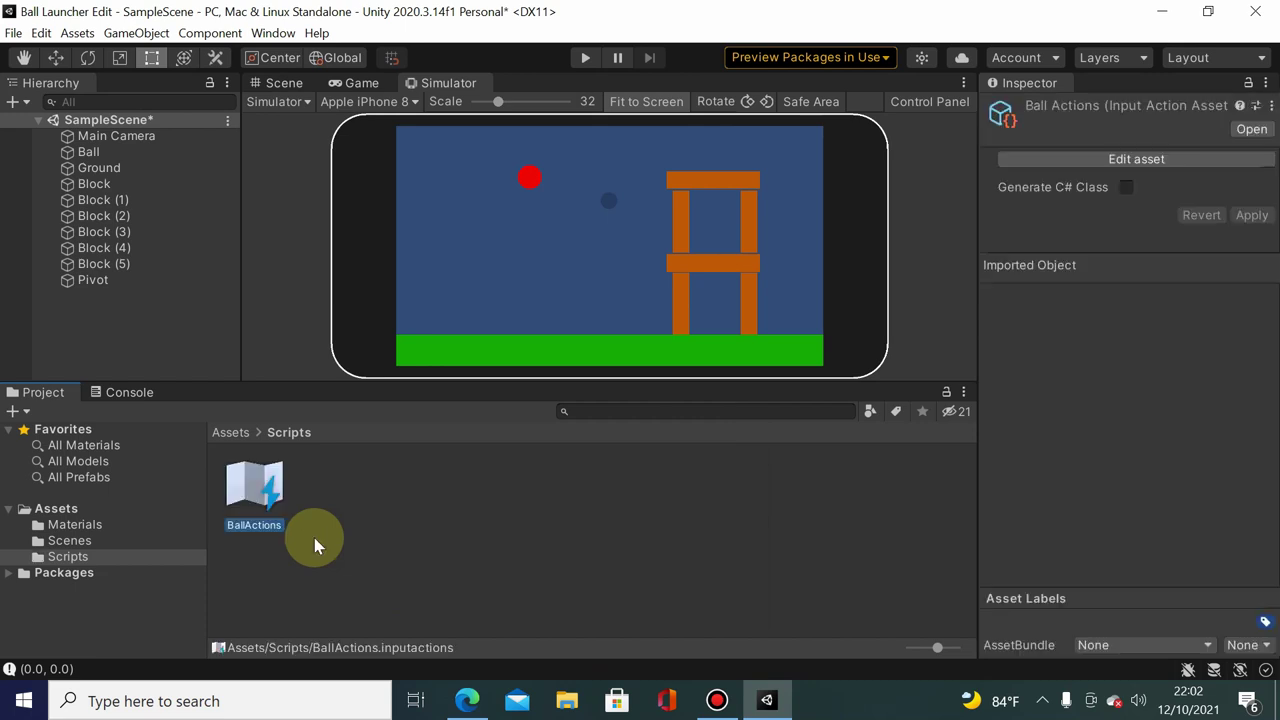
- Open BallActions in the input actions editor and add an action map named Ball
{"action": "double_click", "coordinate": [260, 475]}
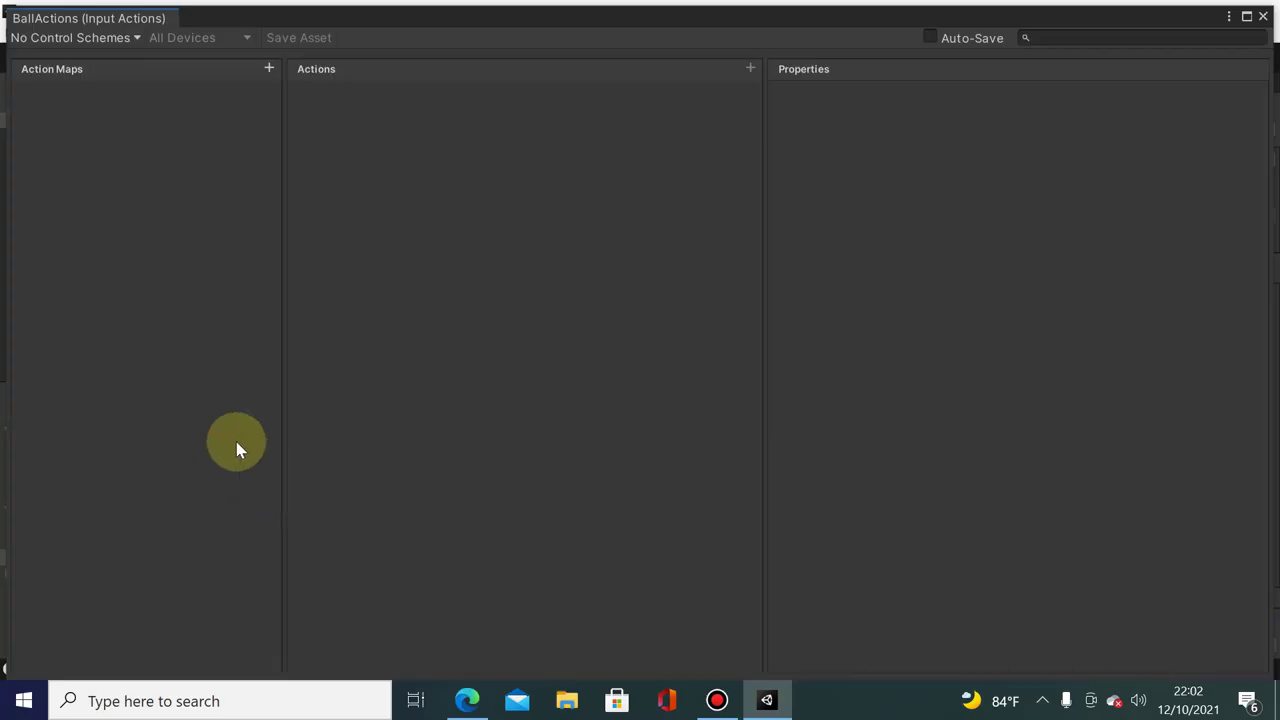
{"action": "left_click", "coordinate": [269, 69]}
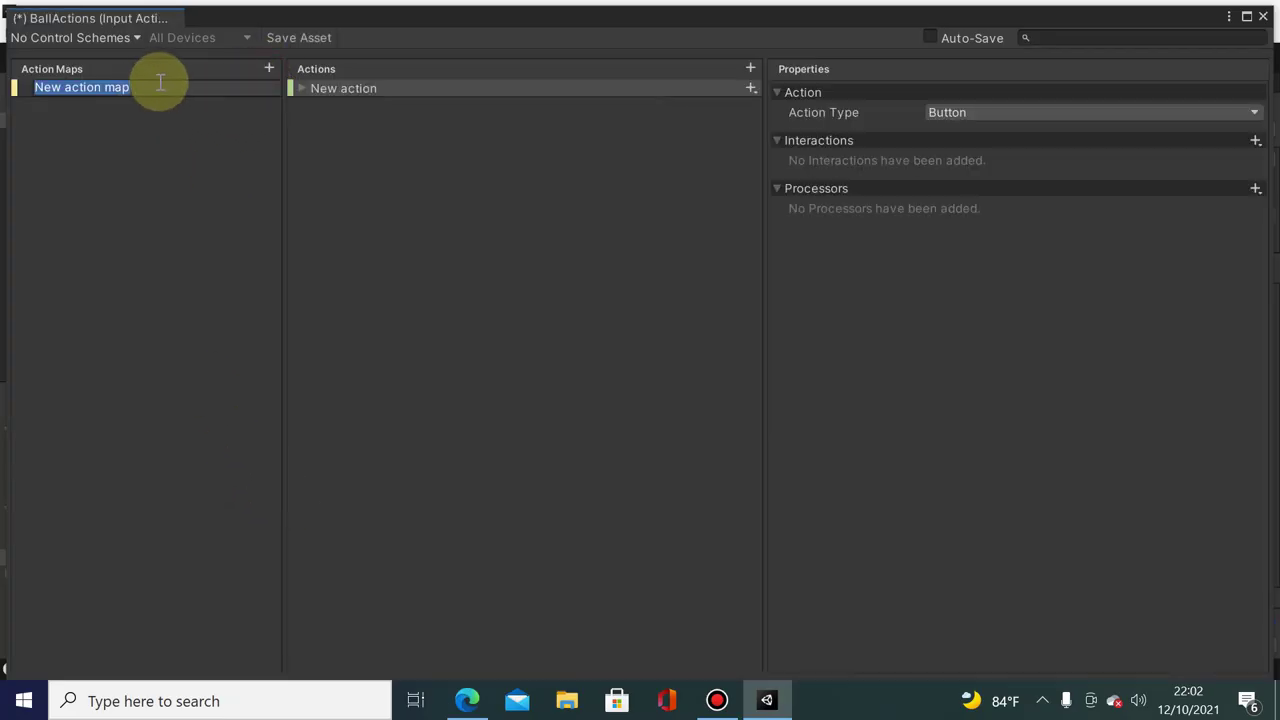
{"action": "type", "text": "Ball"}
{"action": "key", "text": "Return"}
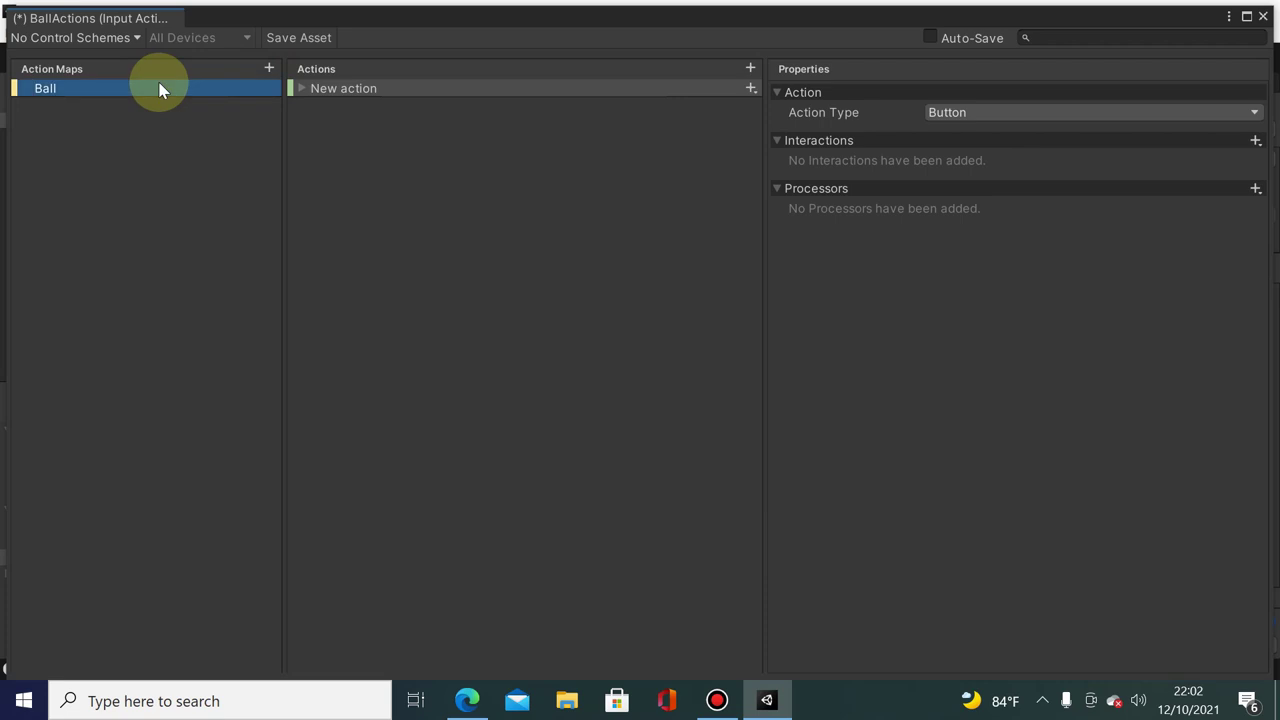
- Rename the new action to Touch, with Action Type Value and Control Type Vector 2
{"action": "left_click", "coordinate": [393, 94]}
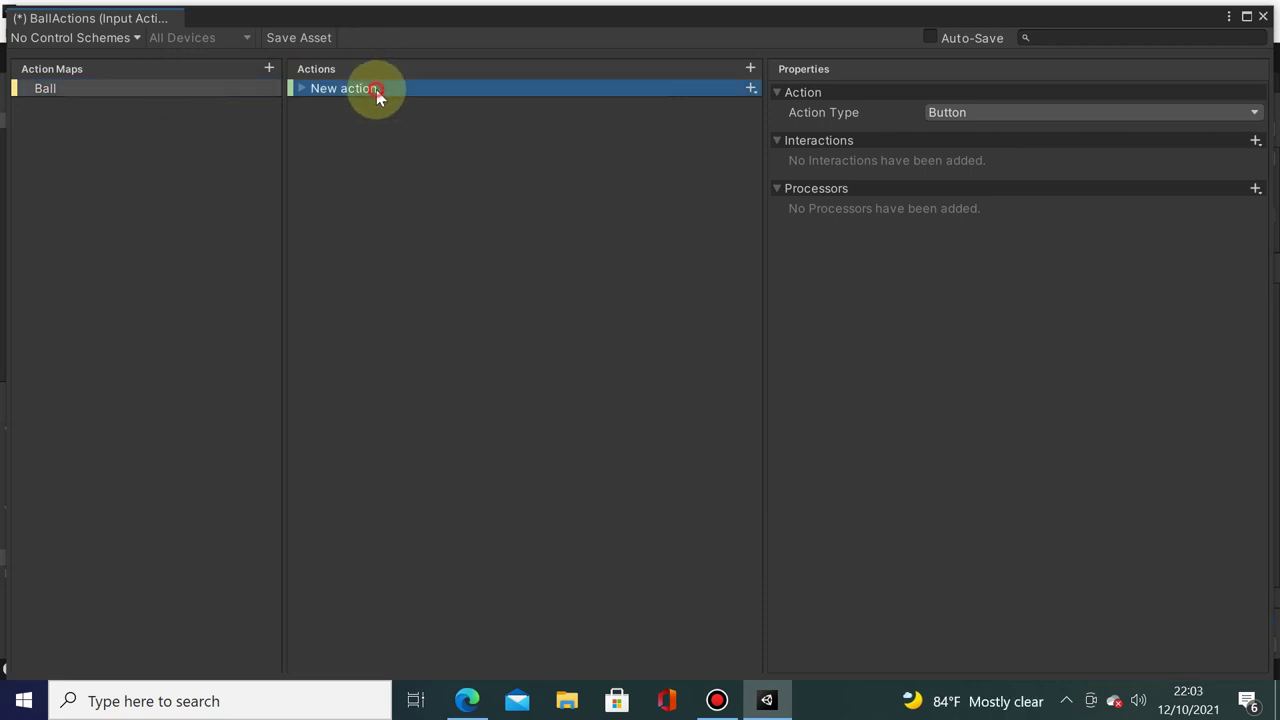
{"action": "left_click", "coordinate": [375, 91]}
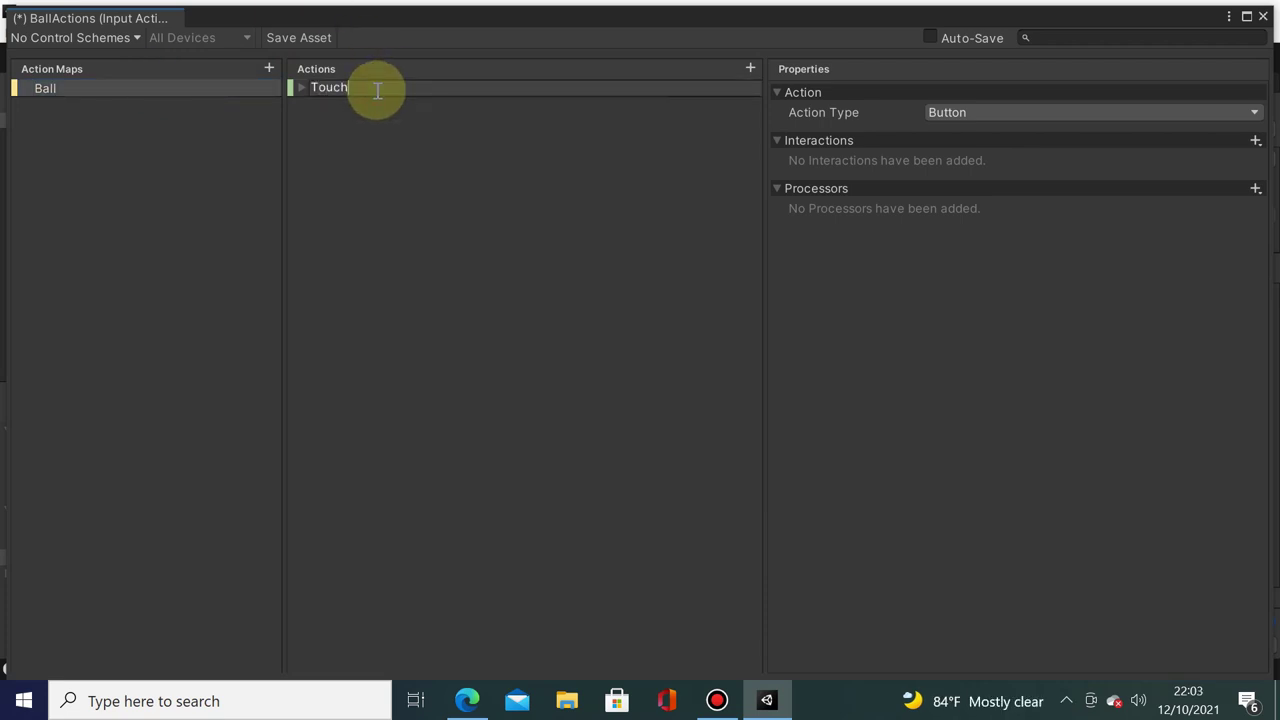
{"action": "left_click", "coordinate": [1048, 112]}
{"action": "left_click", "coordinate": [1000, 148]}
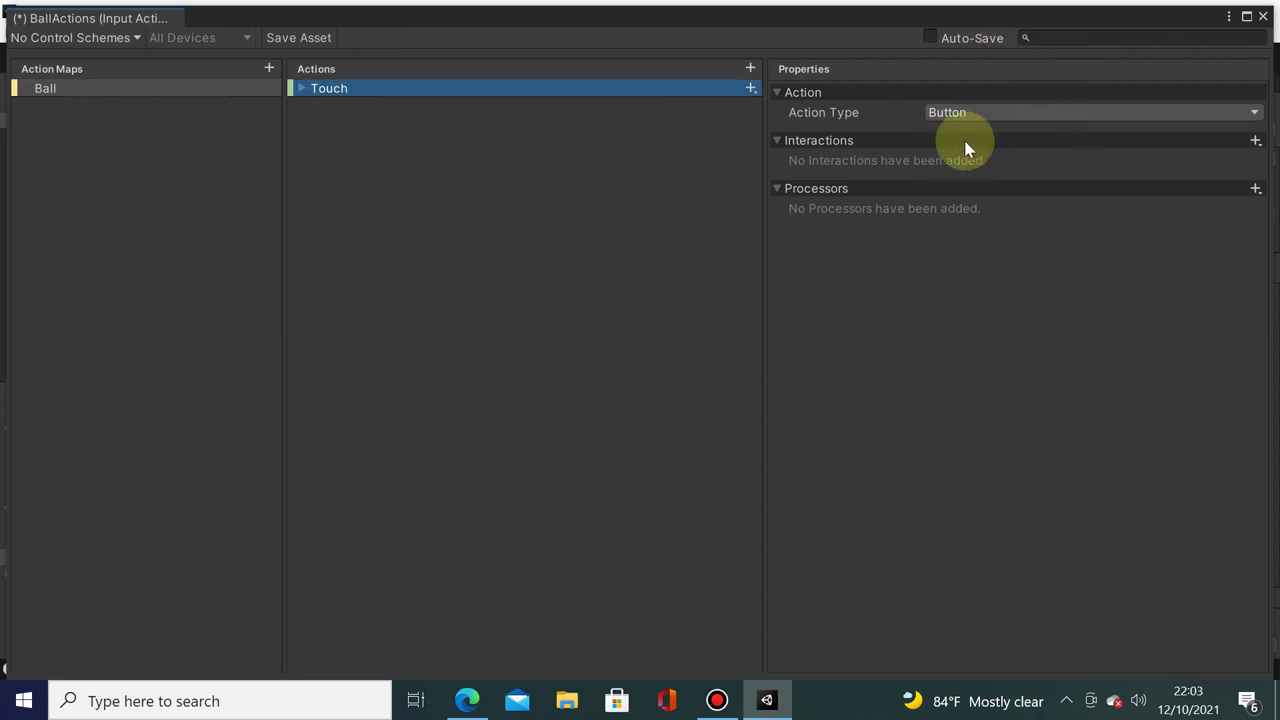
{"action": "left_click", "coordinate": [976, 113]}
{"action": "left_click", "coordinate": [968, 136]}
{"action": "left_click", "coordinate": [950, 133]}
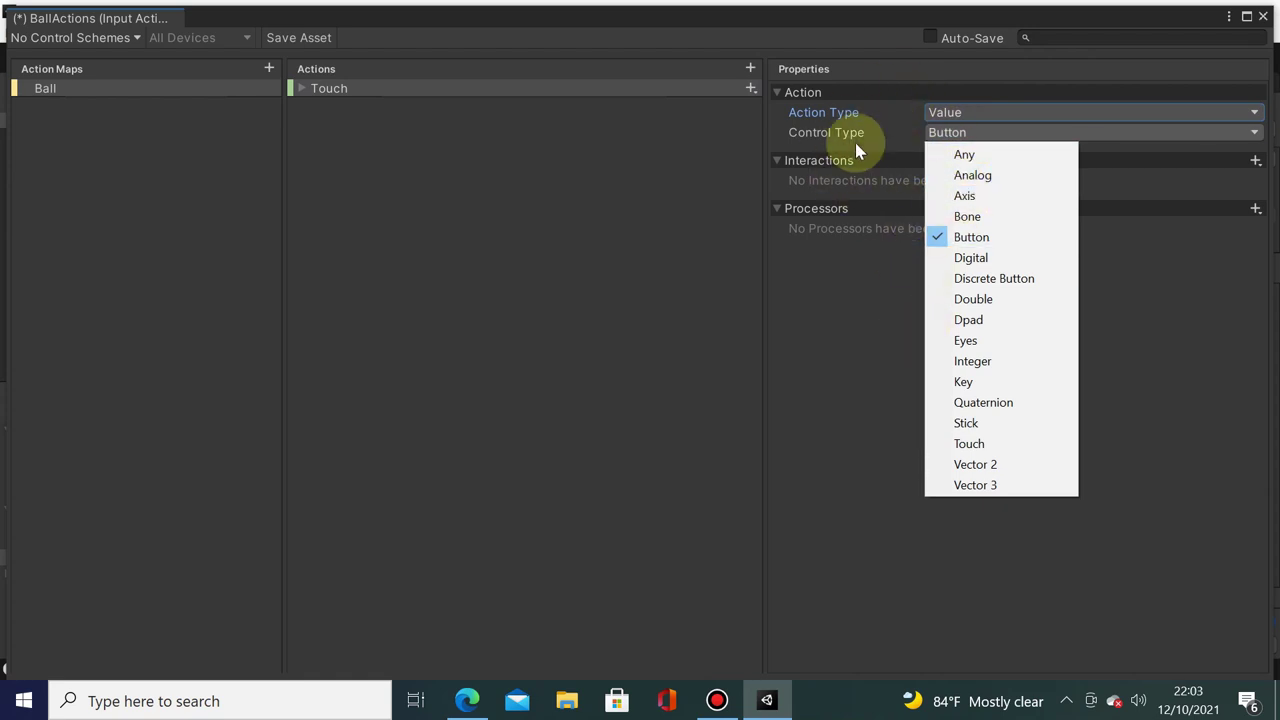
{"action": "left_click", "coordinate": [998, 464]}
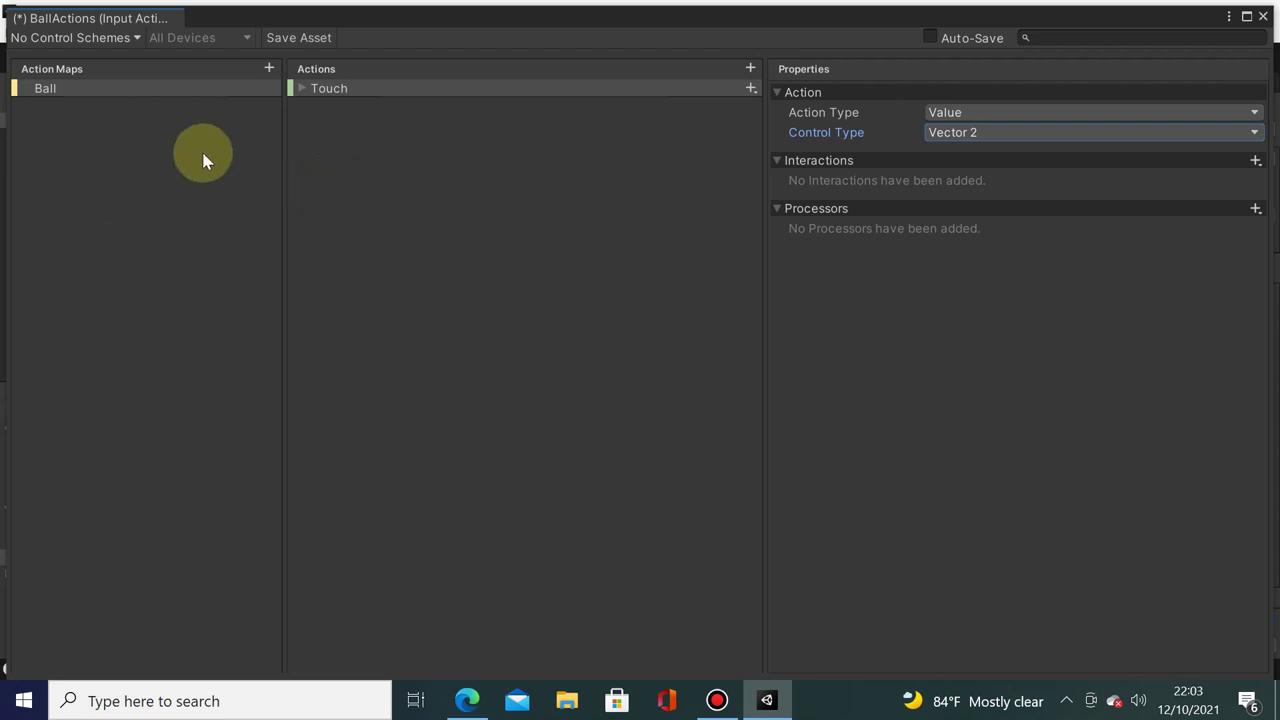
- Bind Touch to Touchscreen > Position, then save BallActions and close the editor
{"action": "left_click", "coordinate": [300, 88]}
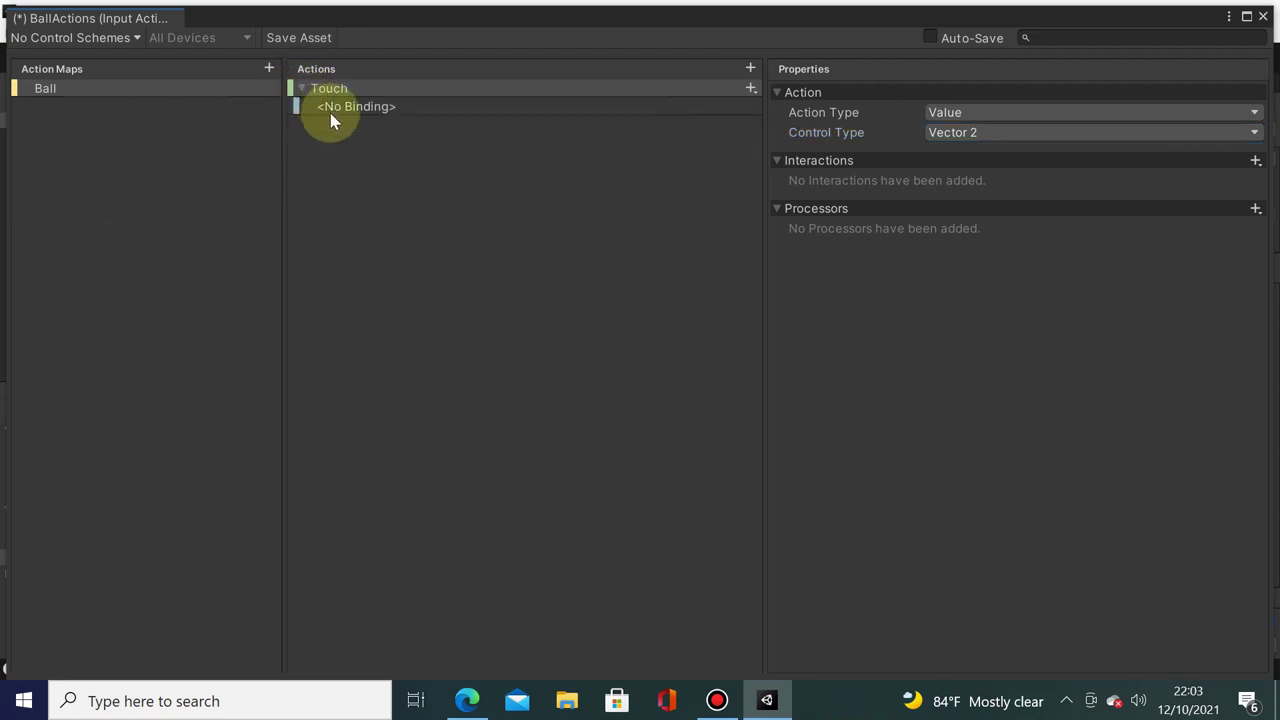
{"action": "left_click", "coordinate": [330, 108]}
{"action": "left_click", "coordinate": [1063, 113]}
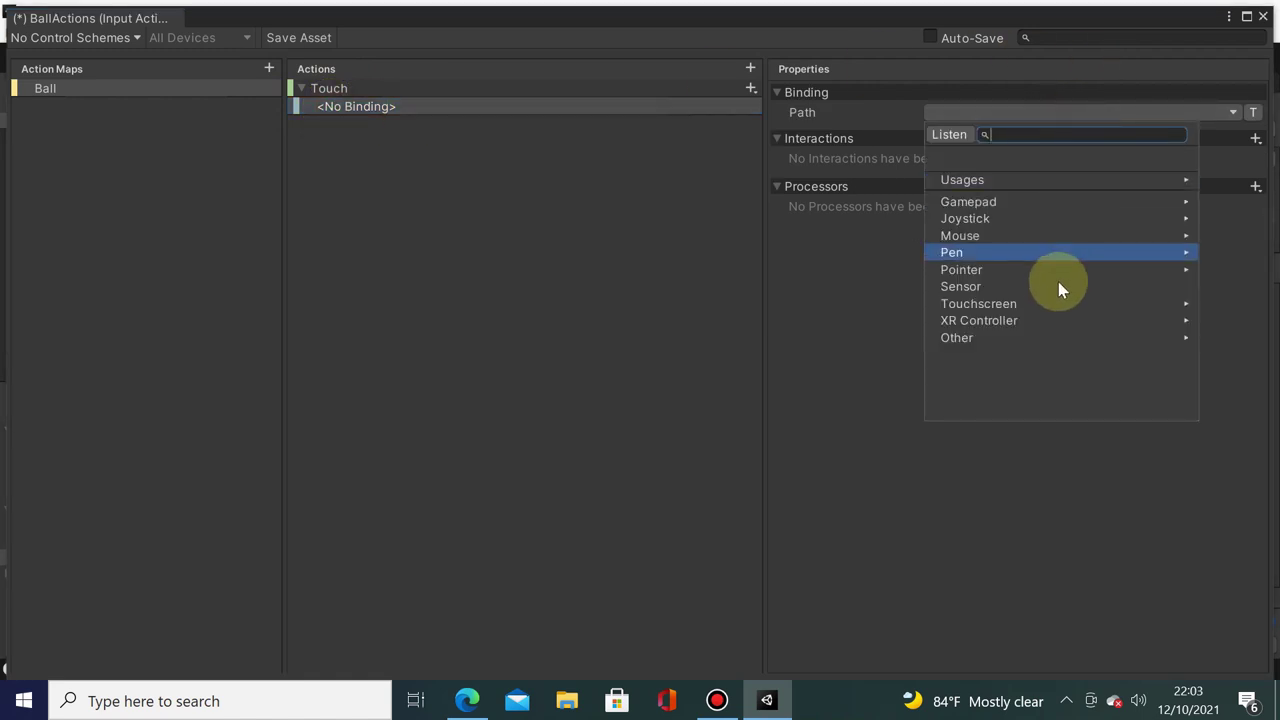
{"action": "left_click", "coordinate": [1084, 302]}
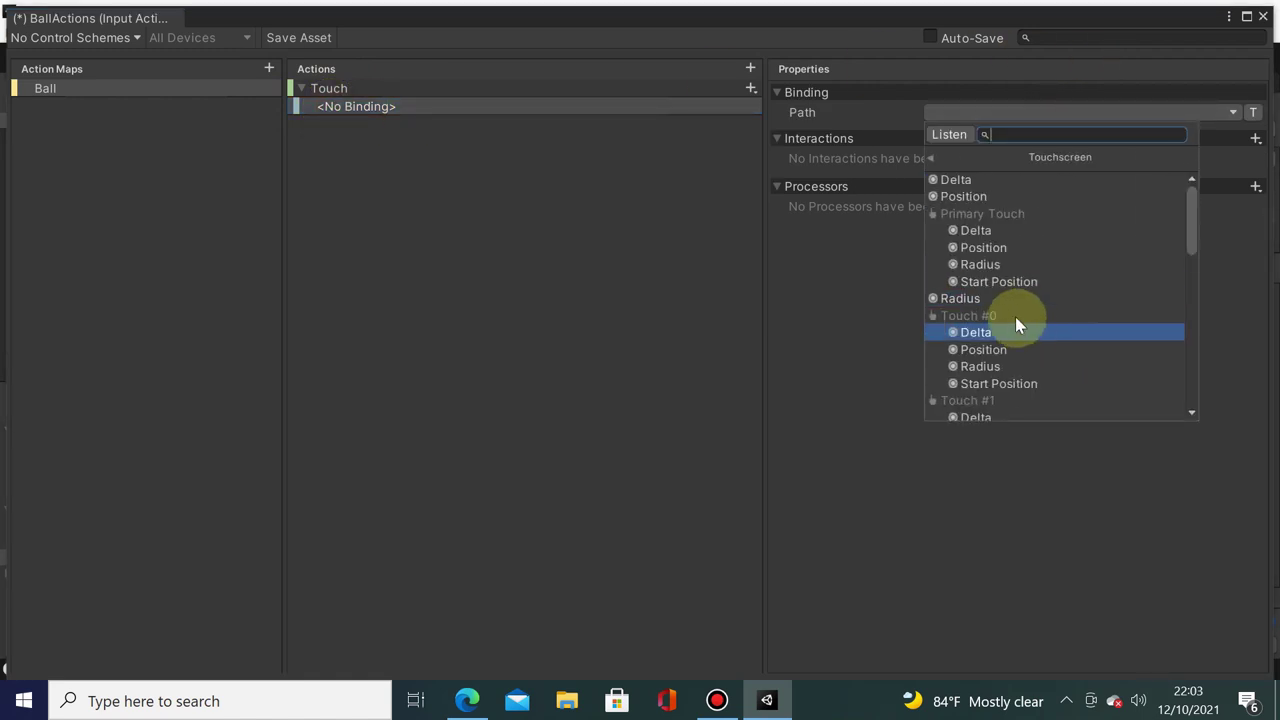
{"action": "left_click", "coordinate": [964, 196]}
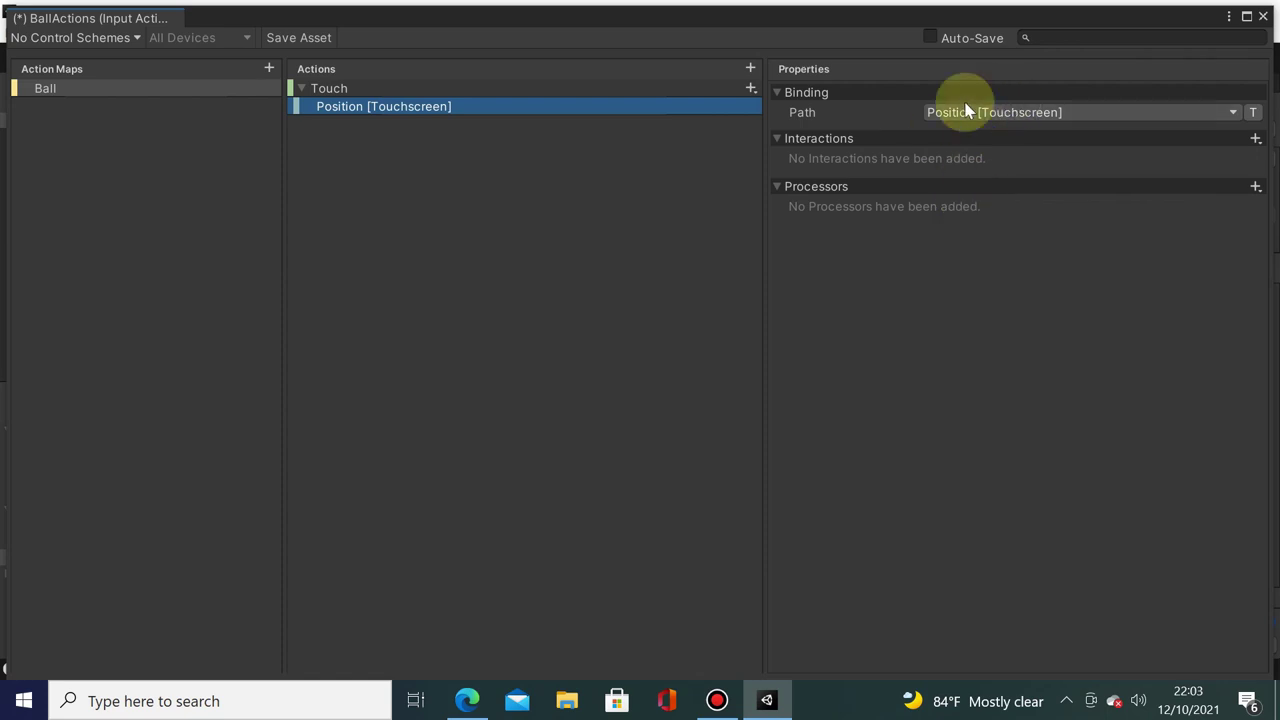
{"action": "left_click", "coordinate": [299, 38]}
{"action": "left_click", "coordinate": [1263, 17]}
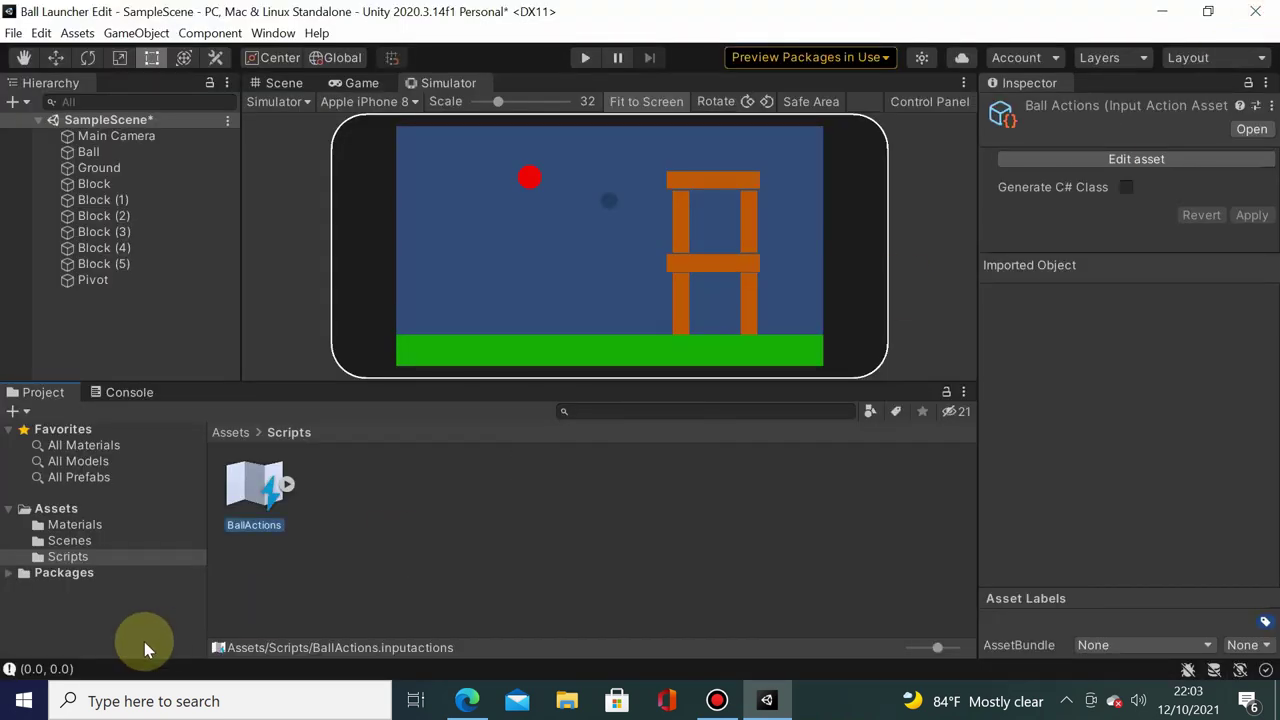
- Create a C# script named BallHandler in the Scripts folder
{"action": "right_click", "coordinate": [402, 505]}
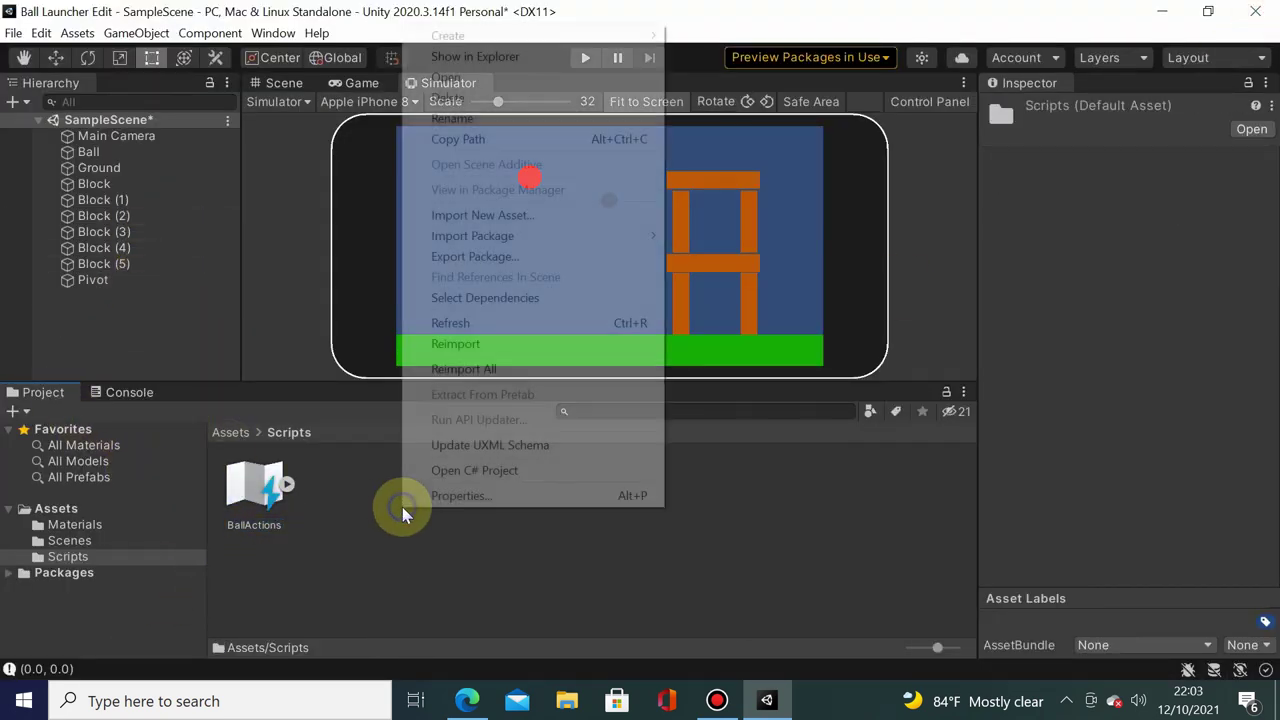
{"action": "mouse_move", "coordinate": [609, 35]}
{"action": "left_click", "coordinate": [715, 56]}
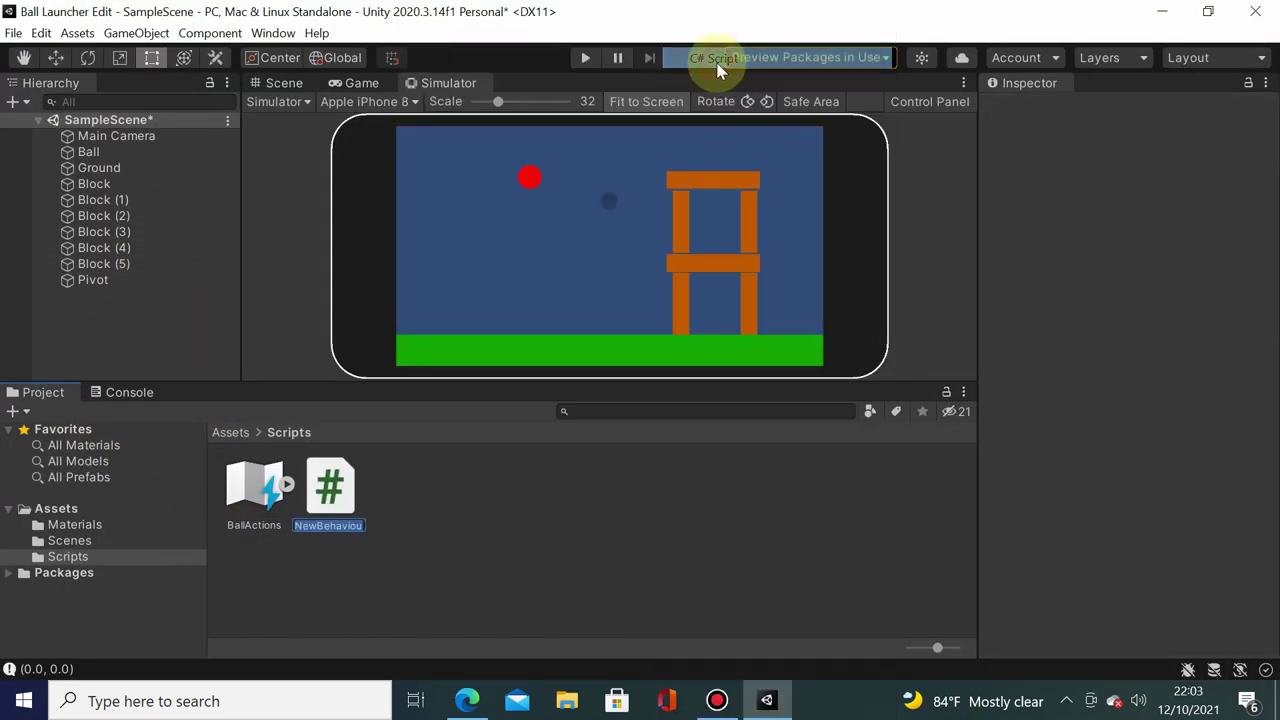
{"action": "type", "text": "BallHandler"}
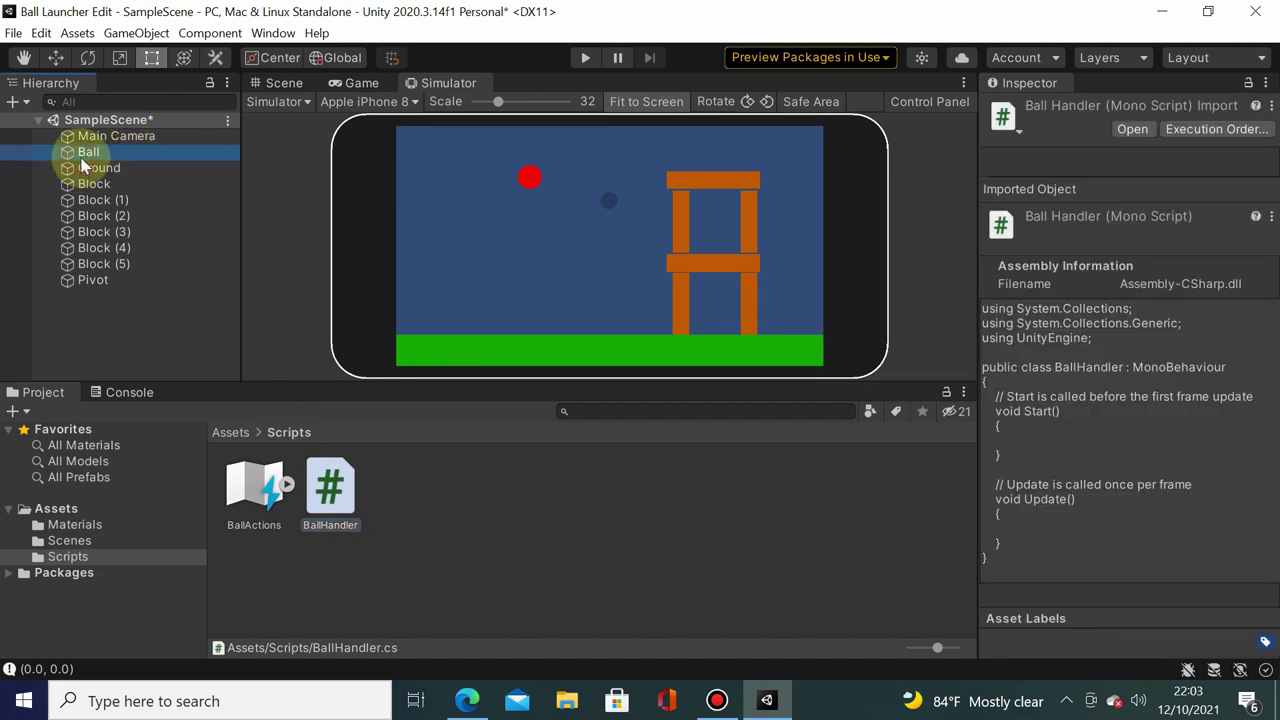
- Attach the BallHandler script to the Ball, then open it in VS Code
{"action": "left_click", "coordinate": [119, 151]}
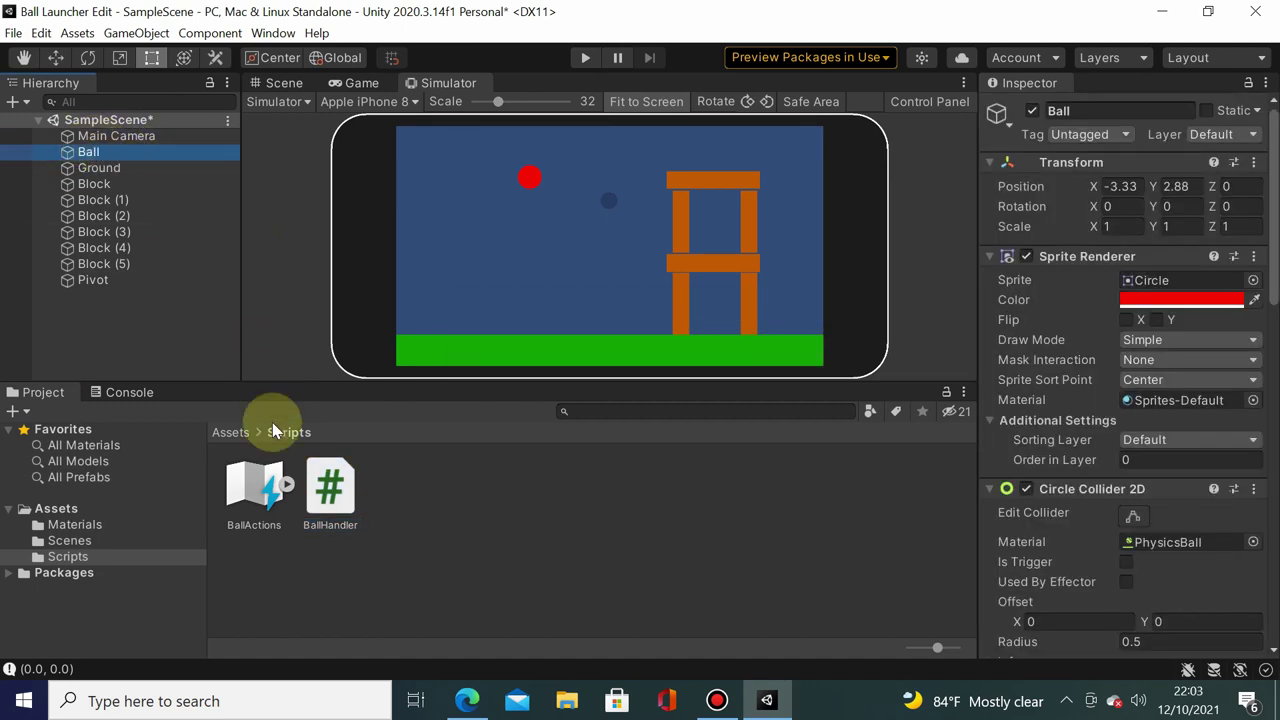
{"action": "mouse_move", "coordinate": [330, 490]}
{"action": "left_mouse_down"}
{"action": "mouse_move", "coordinate": [777, 556]}
{"action": "mouse_move", "coordinate": [1183, 475]}
{"action": "left_mouse_up"}
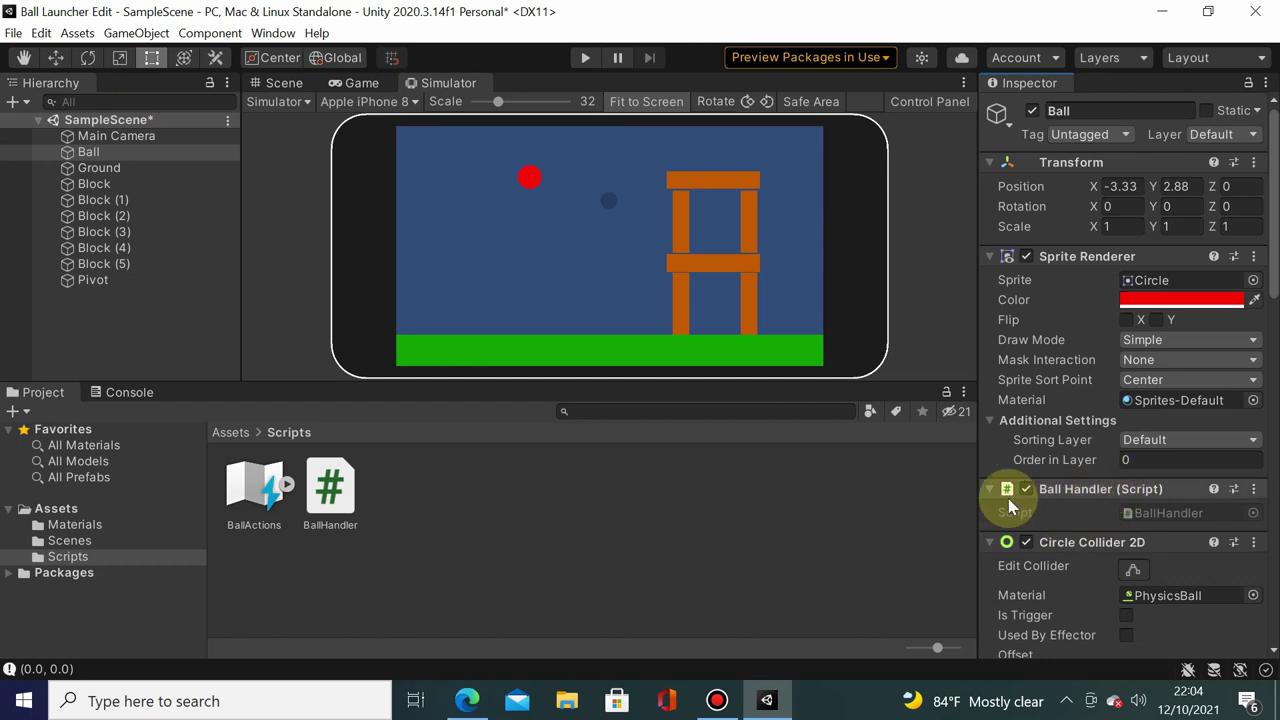
{"action": "left_click", "coordinate": [333, 515]}
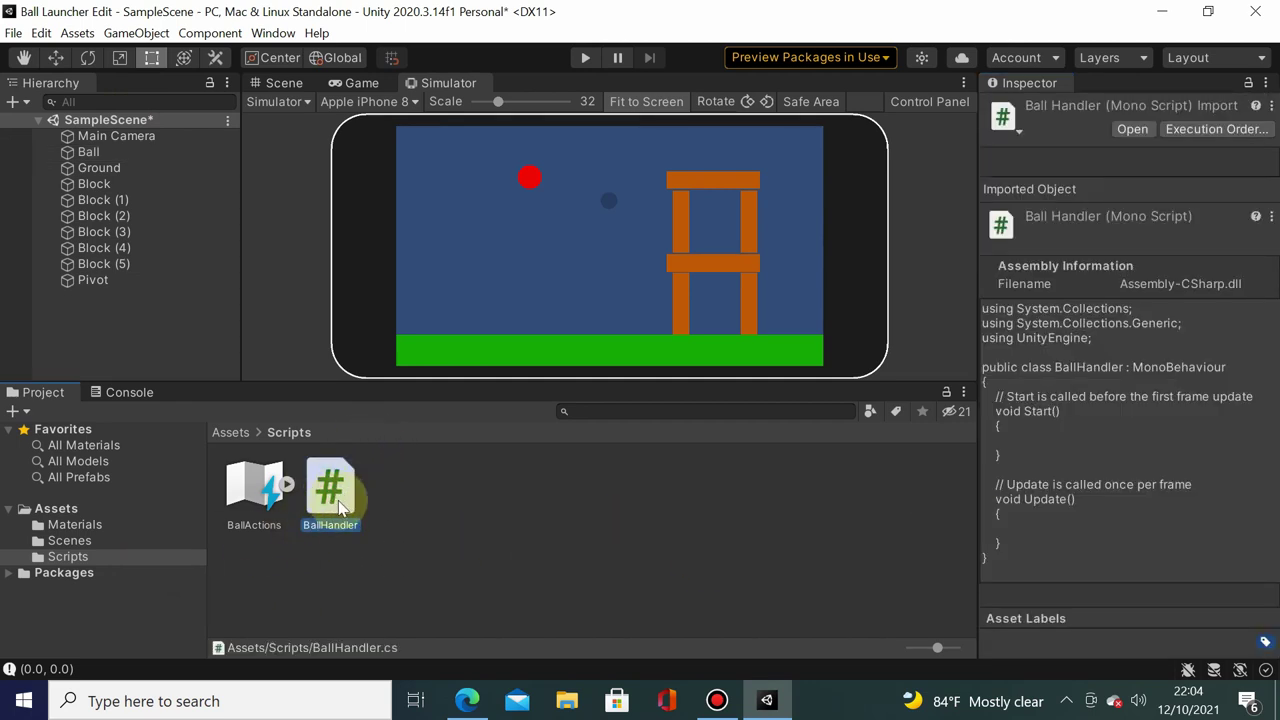
{"action": "left_click", "coordinate": [349, 487]}
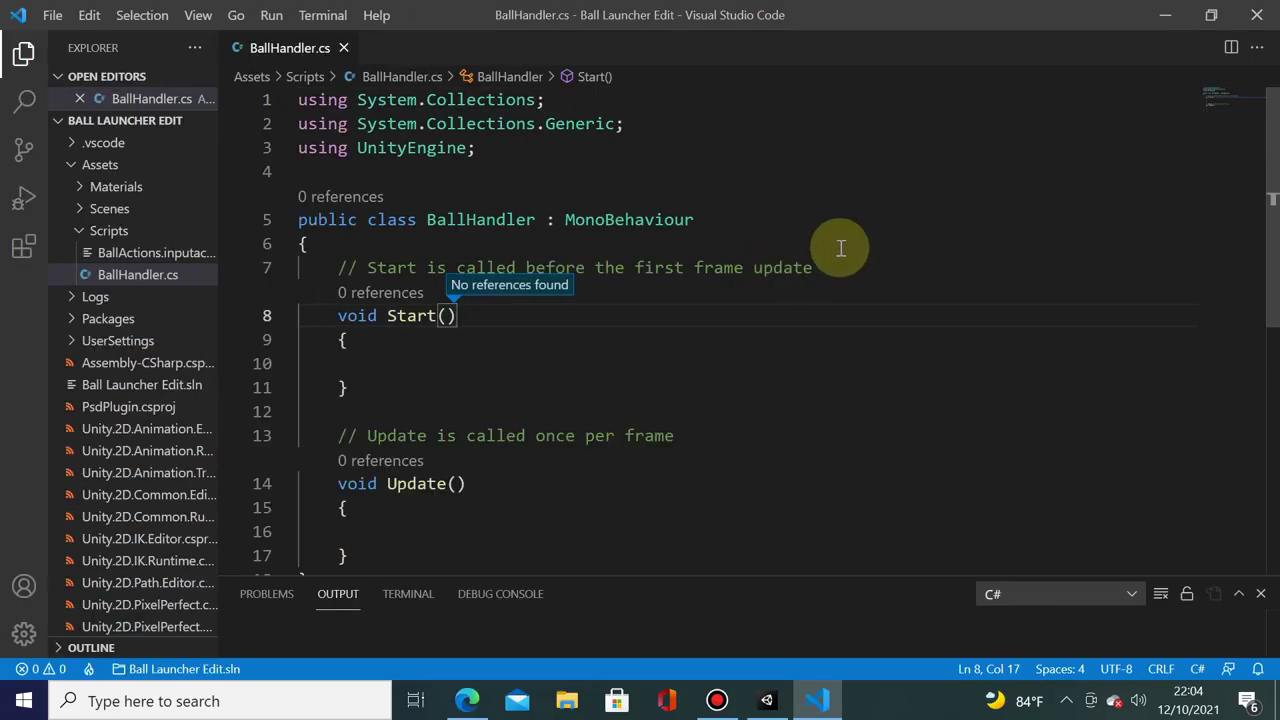
- Add a new line after the class brace and type 'public void OnTouch'
{"action": "left_click", "coordinate": [841, 240]}
{"action": "key", "text": "Return"}
{"action": "key", "text": "Return"}
{"action": "type", "text": "p"}
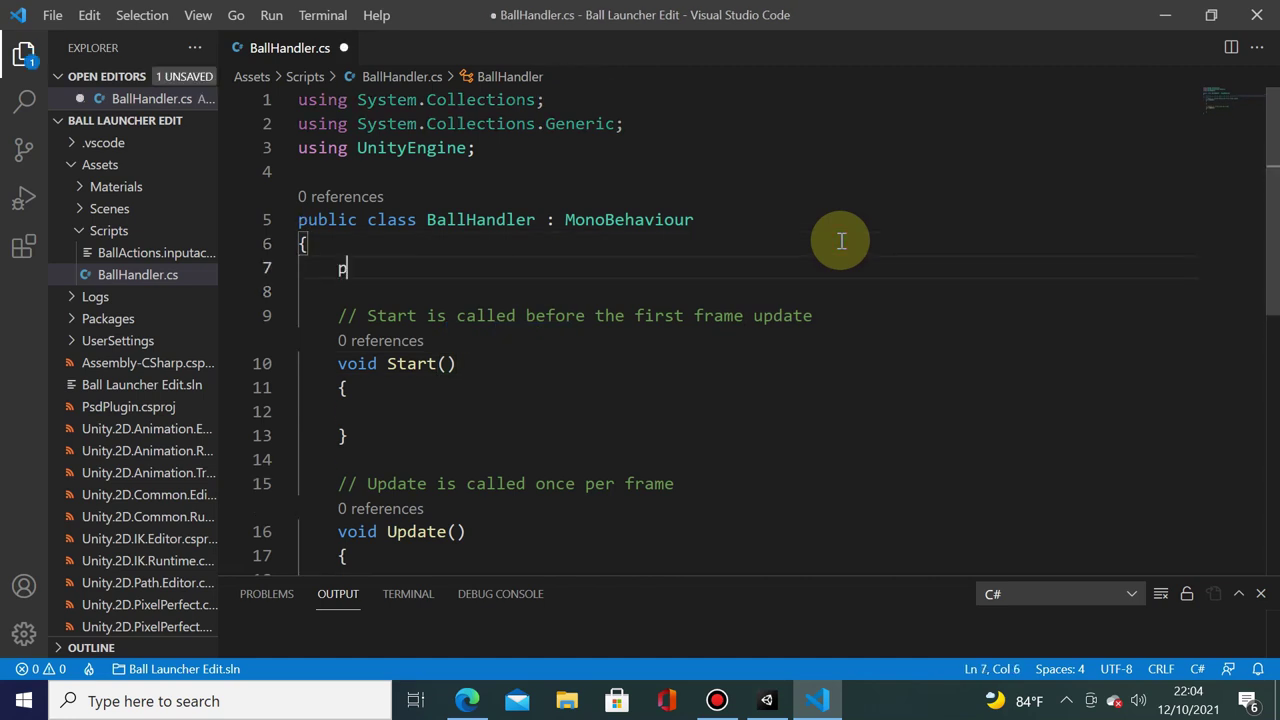
{"action": "type", "text": "ublic void"}
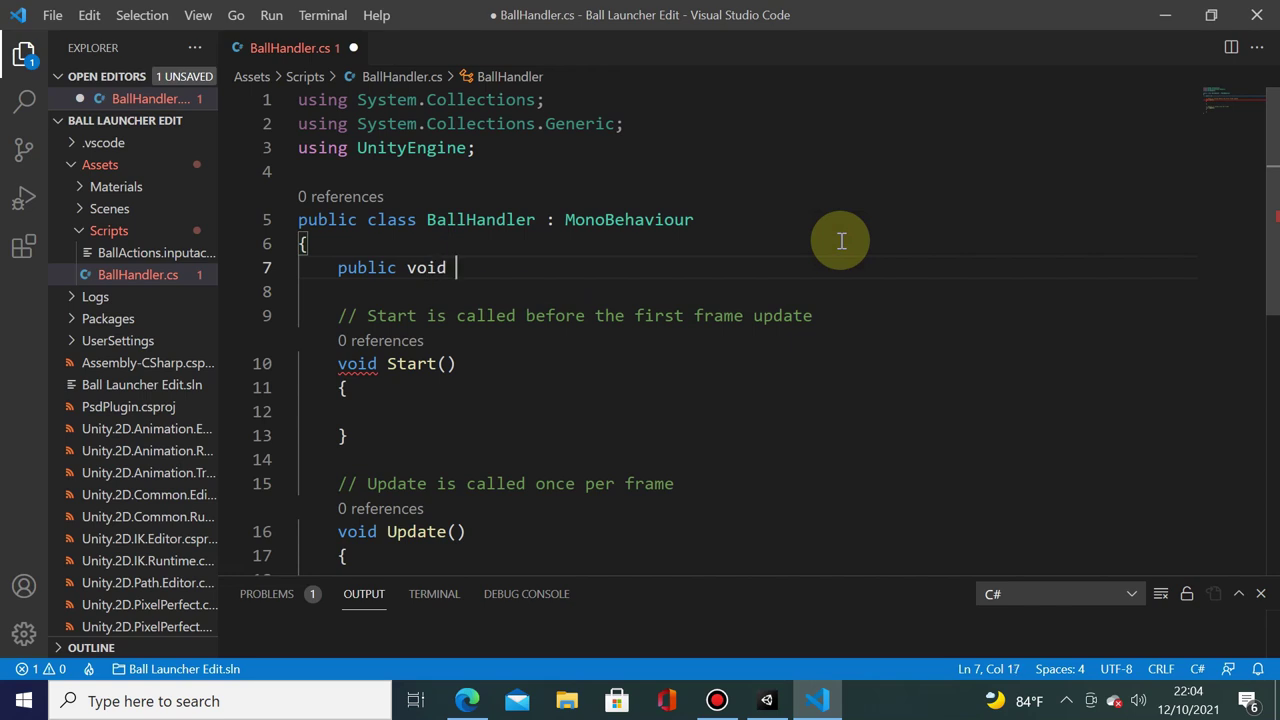
{"action": "type", "text": " OnTouch"}
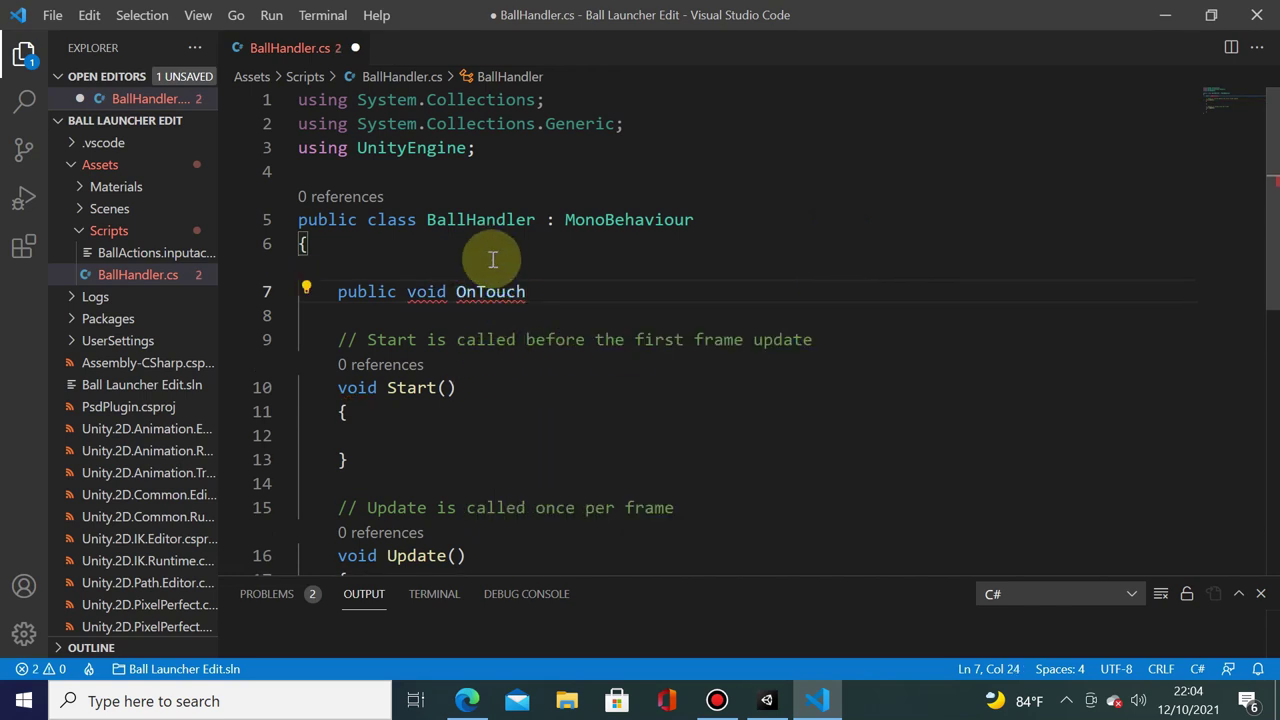
{"action": "left_click", "coordinate": [779, 700]}
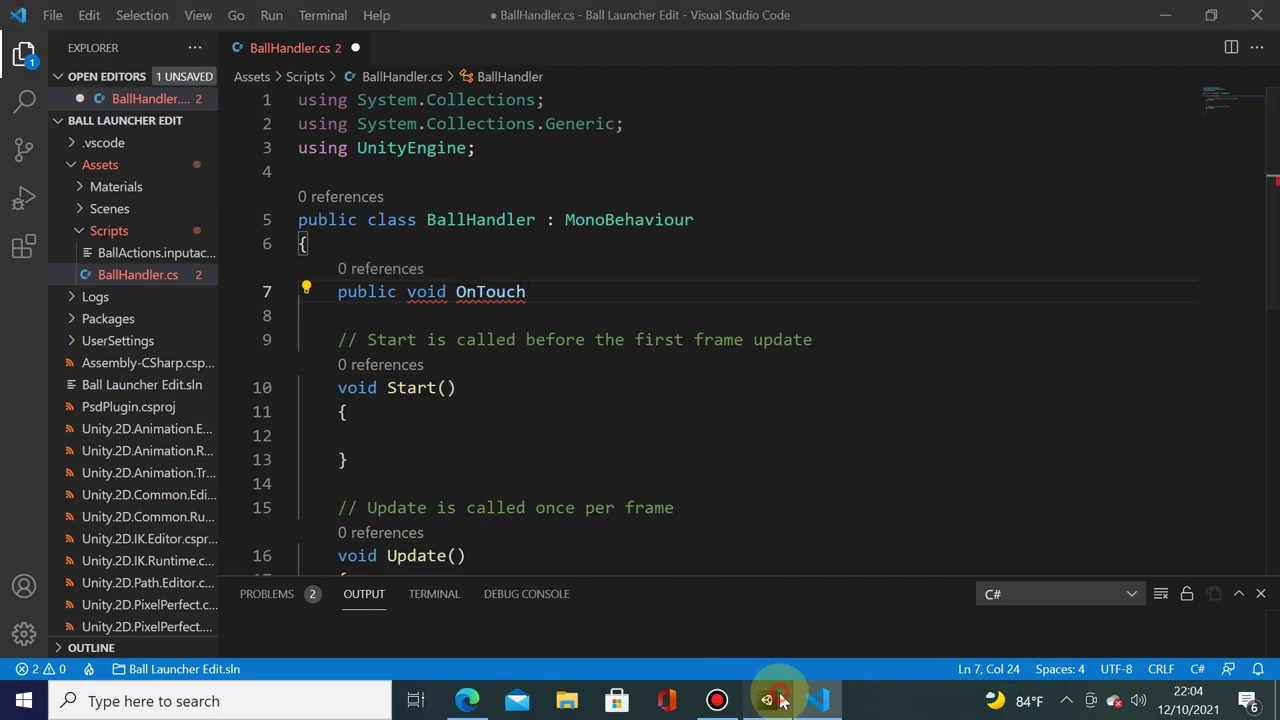
{"action": "double_click", "coordinate": [257, 502]}
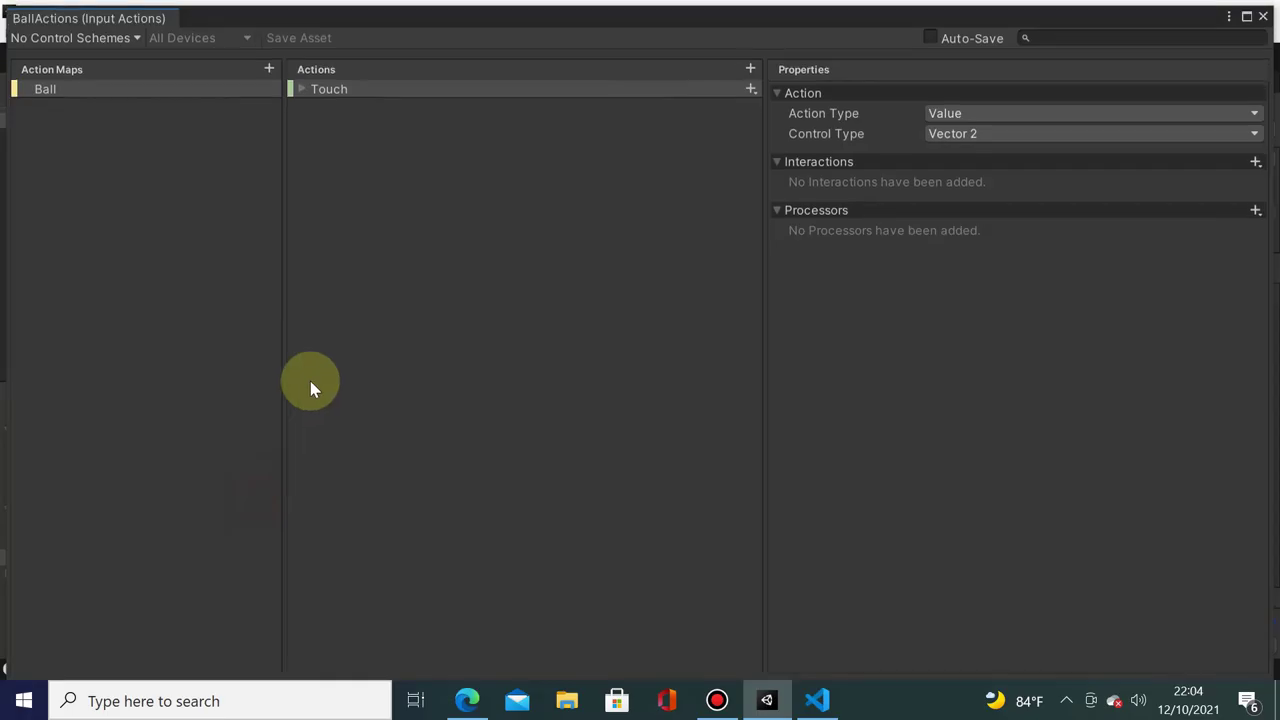
{"action": "left_click", "coordinate": [1265, 18]}
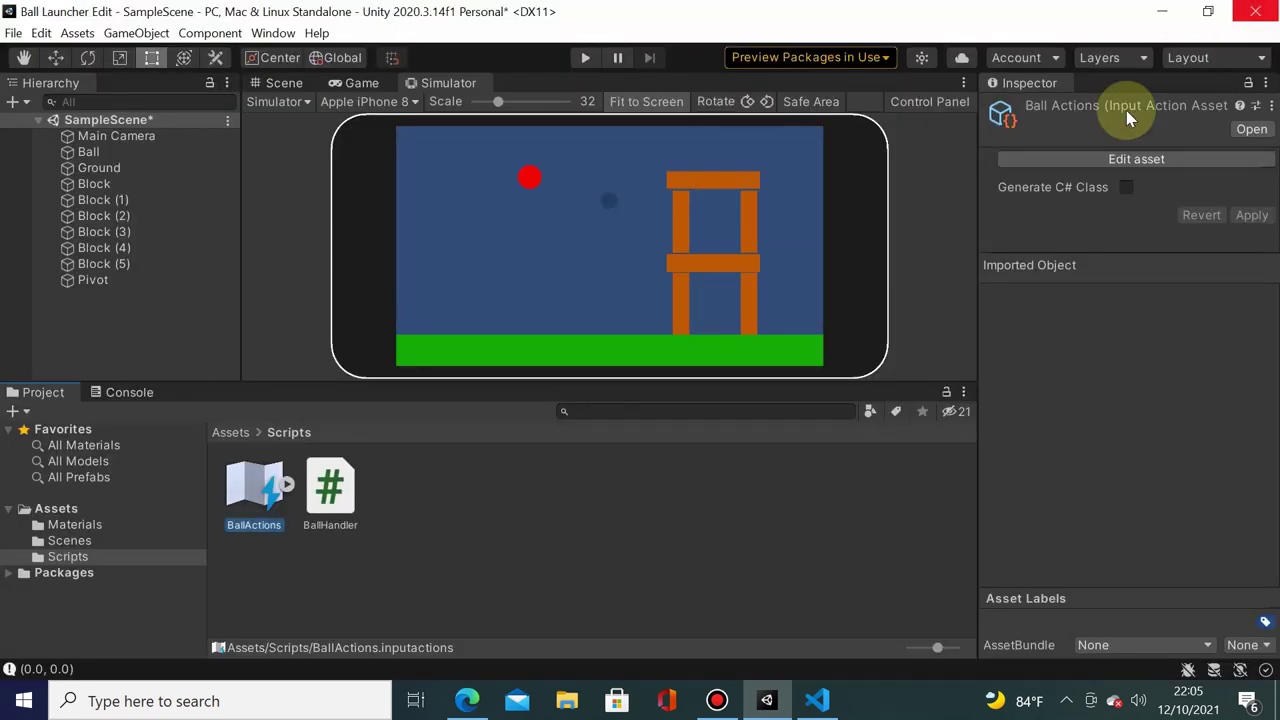
{"action": "left_click", "coordinate": [817, 700]}
{"action": "type", "text": "public void OnTouch(I"}
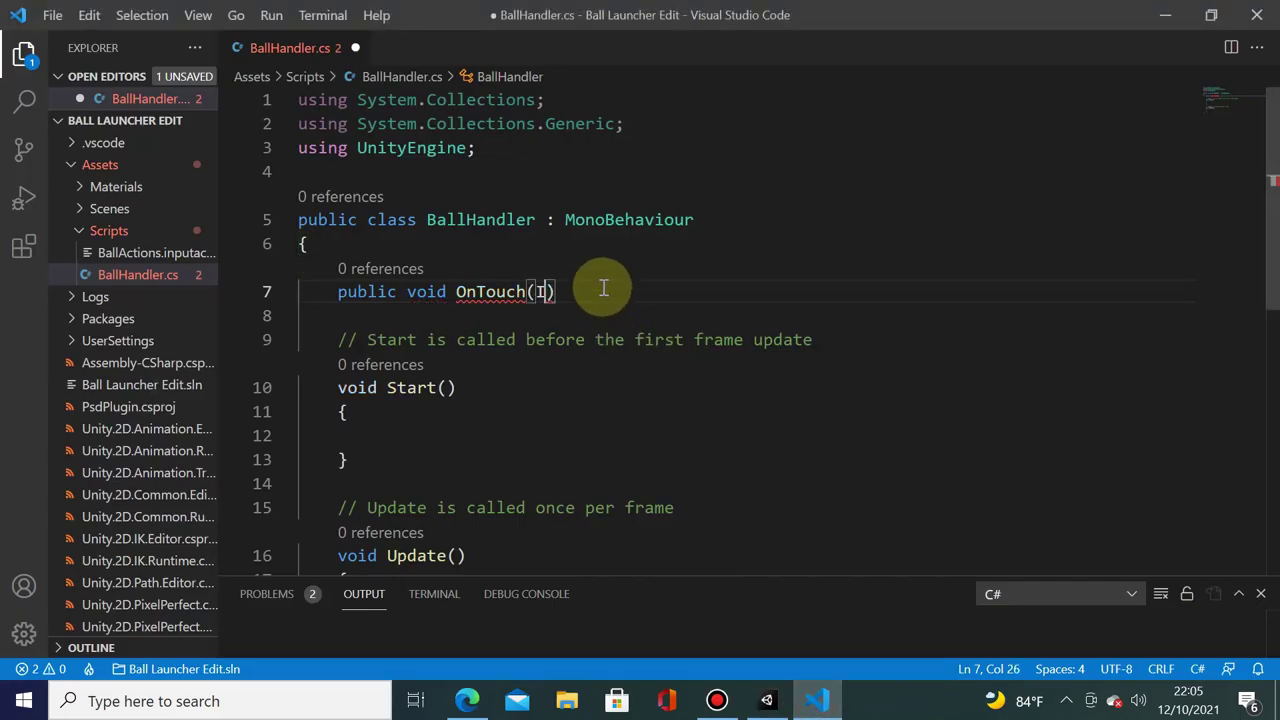
- Give OnTouch an InputAction.CallbackContext ctx parameter, adding the UnityEngine.InputSystem using directive
{"action": "type", "text": "nputAction)"}
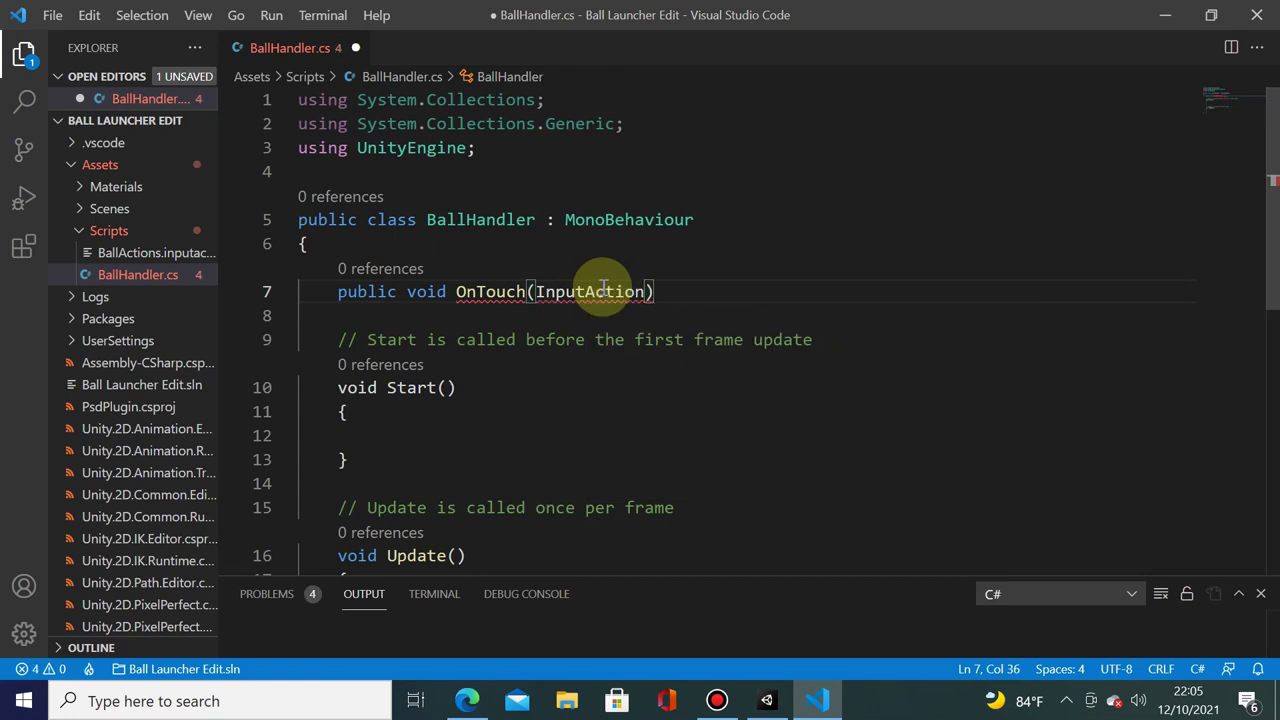
{"action": "key", "text": "ctrl+period"}
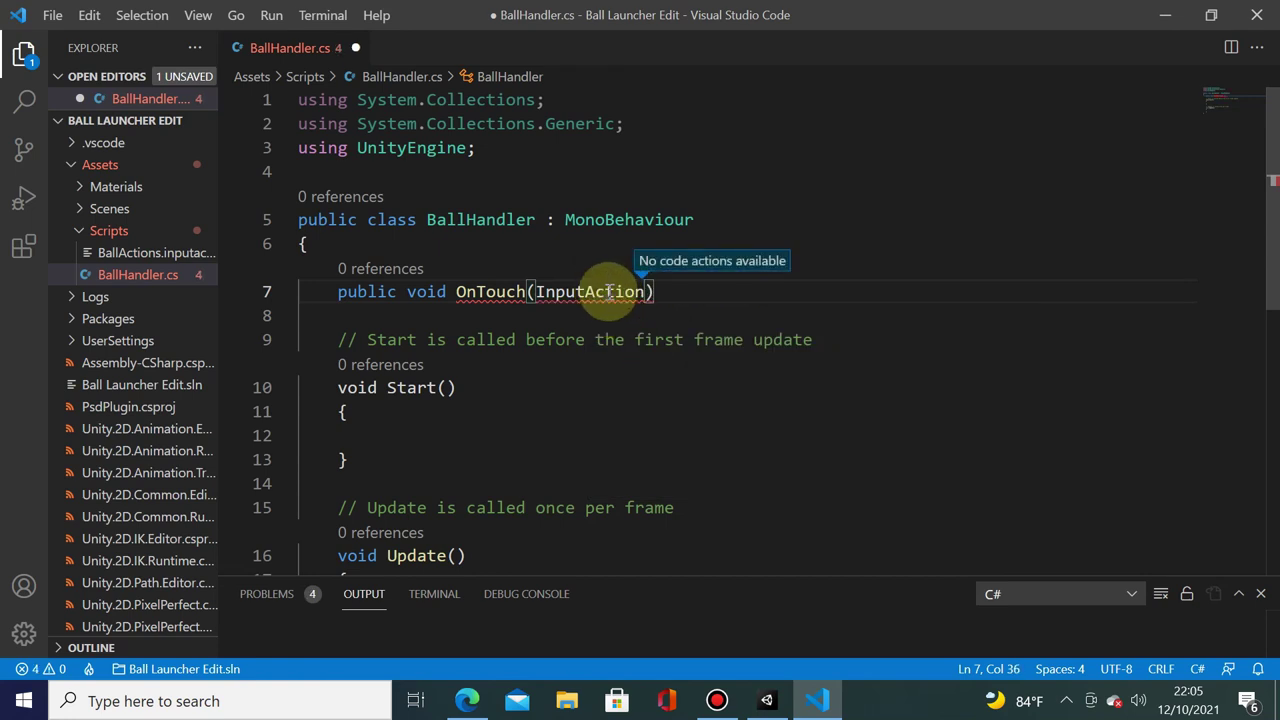
{"action": "mouse_move", "coordinate": [645, 290]}
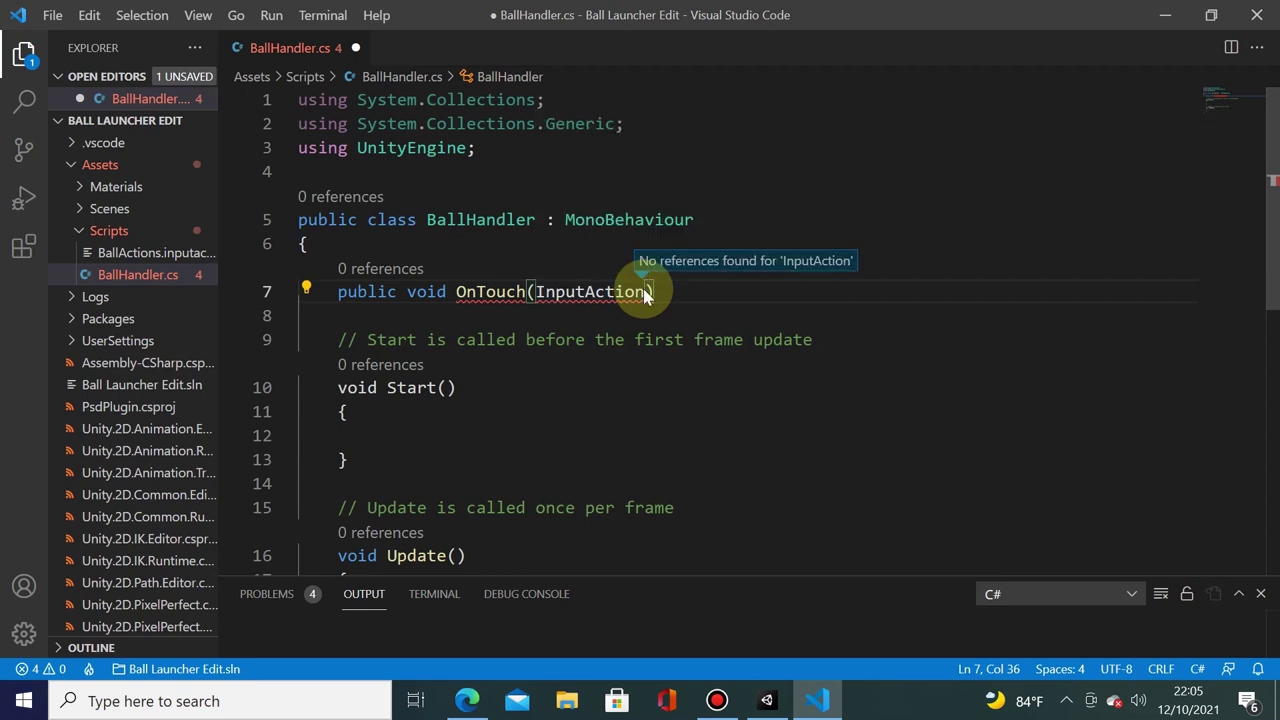
{"action": "key", "text": "ctrl+period"}
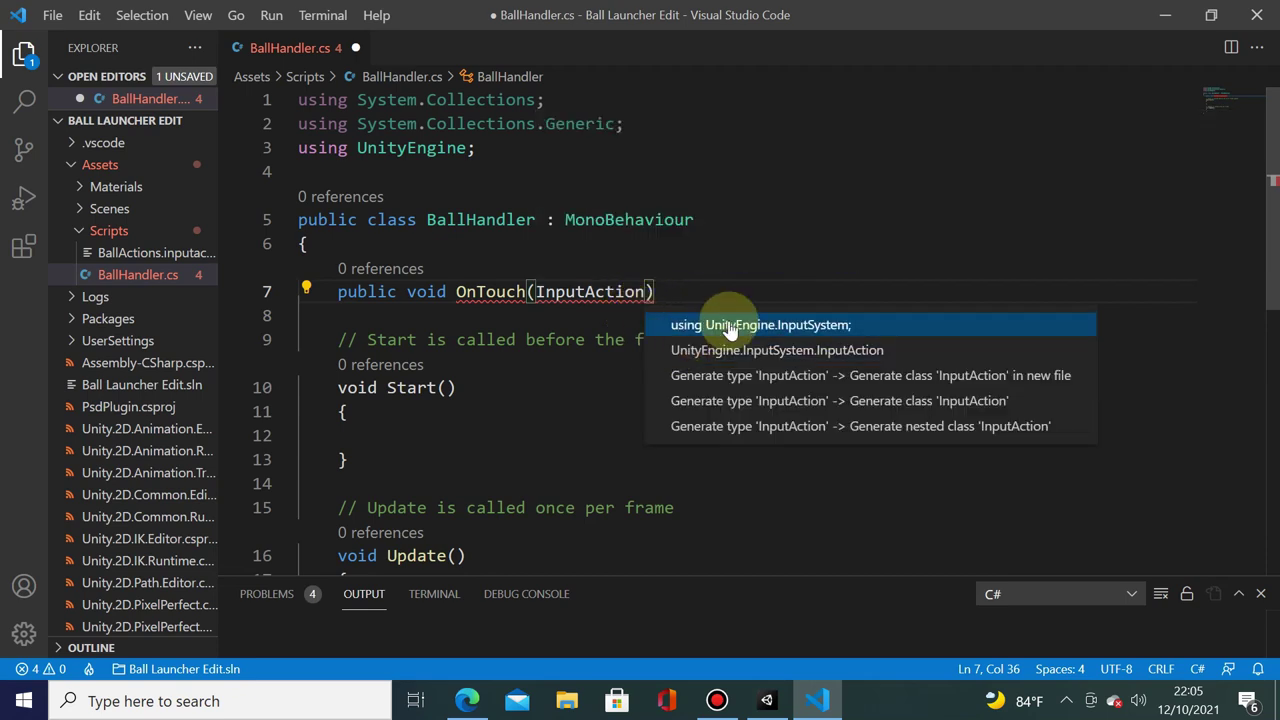
{"action": "left_click", "coordinate": [775, 328]}
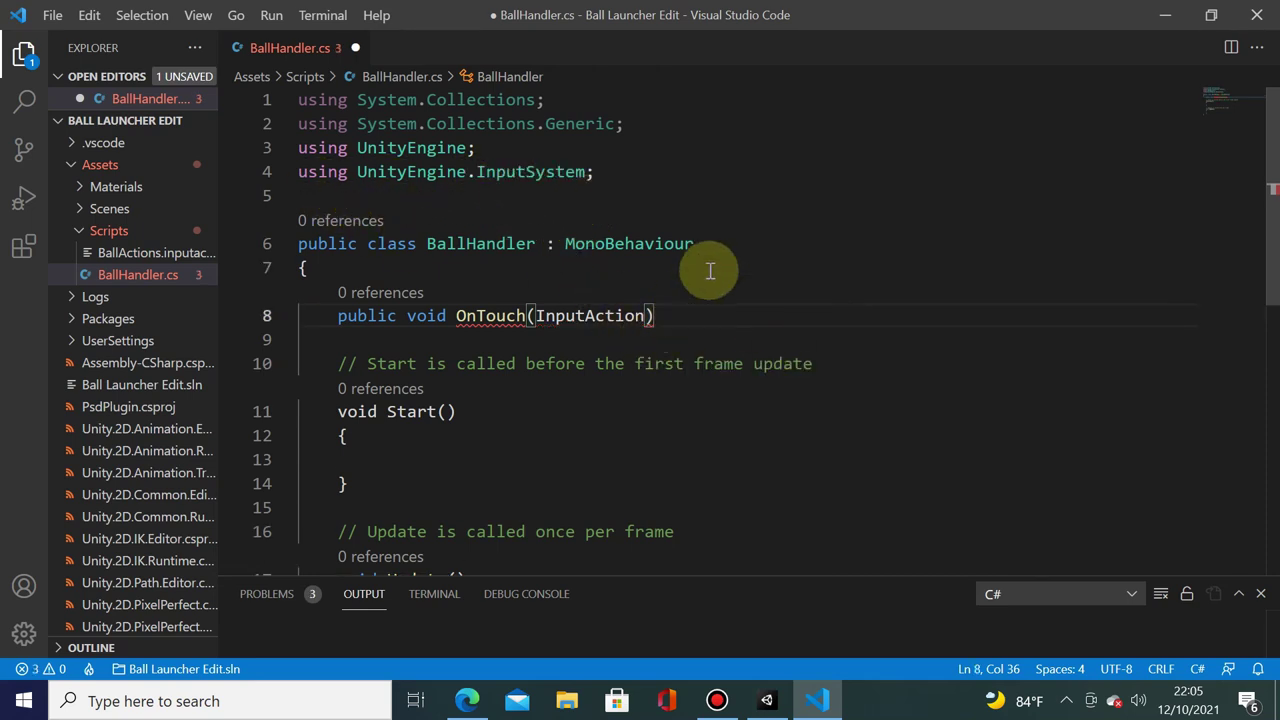
{"action": "type", "text": ".C"}
{"action": "key", "text": "Tab"}
{"action": "type", "text": "ct"}
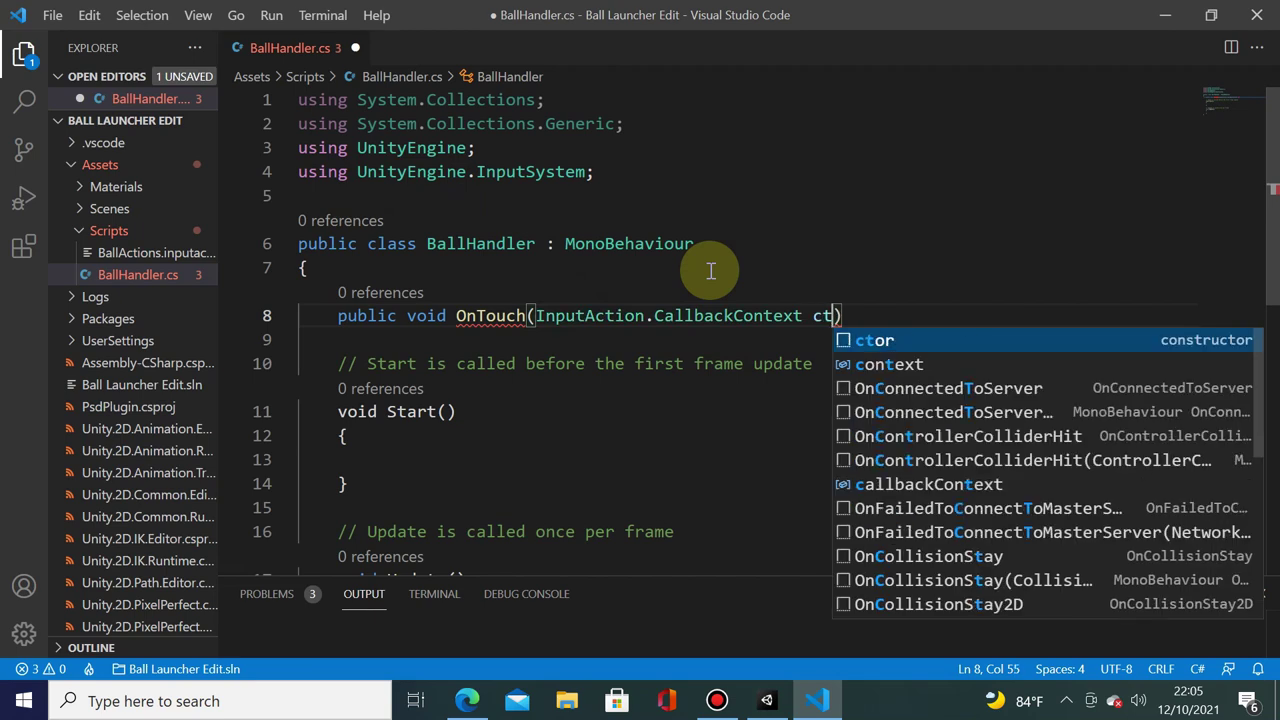
{"action": "type", "text": "x)"}
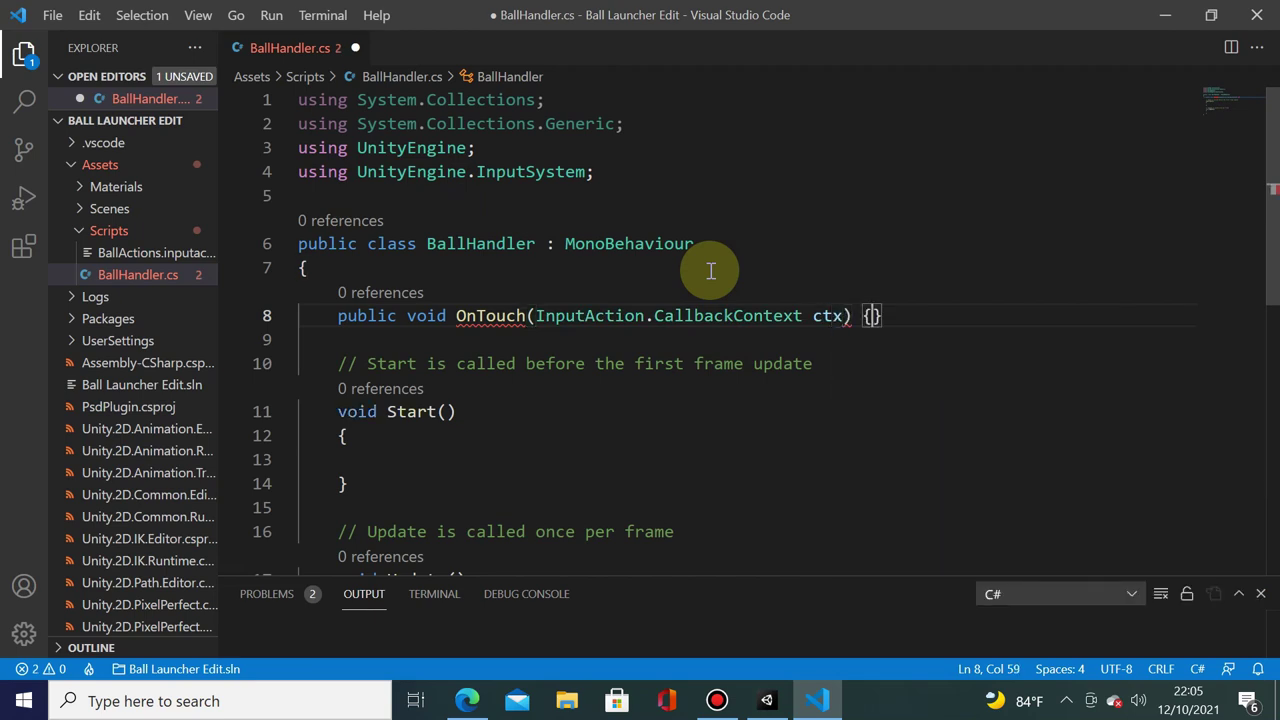
- Write Debug.Log(ctx.ReadValue<Vector2>().ToString()); in OnTouch and save the script
{"action": "key", "text": "Return"}
{"action": "type", "text": "De"}
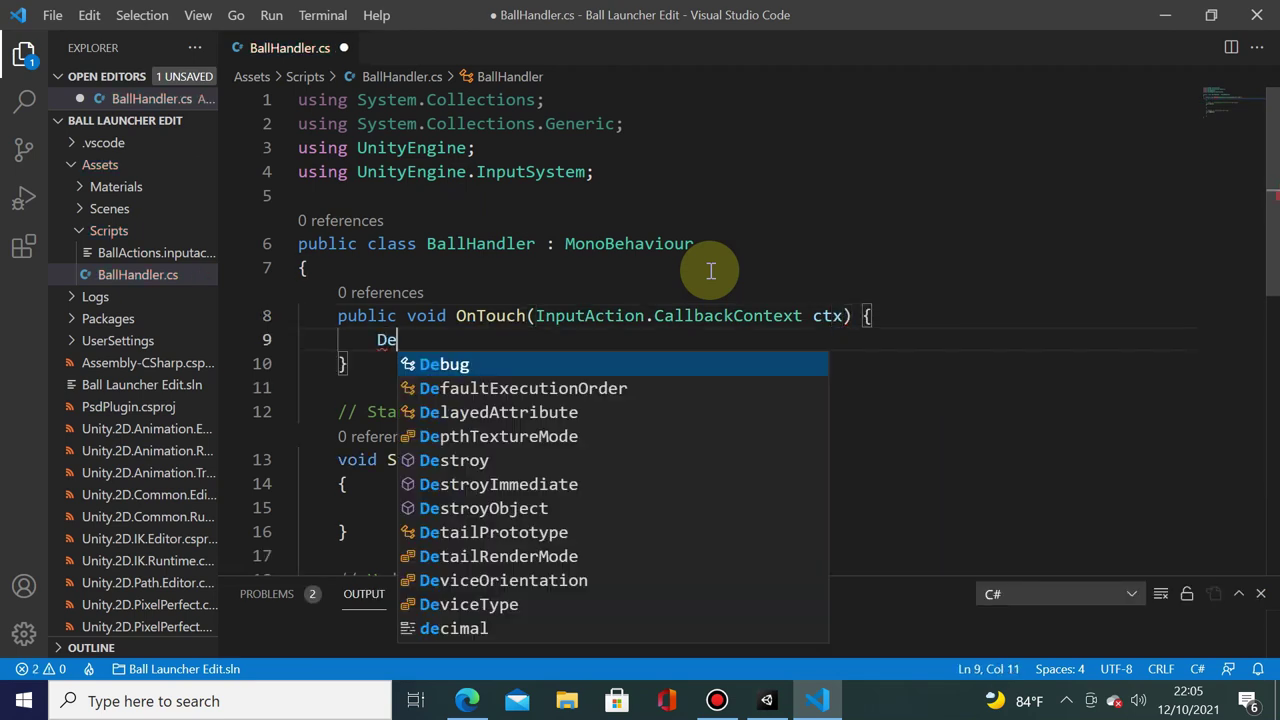
{"action": "type", "text": "bug.Log("}
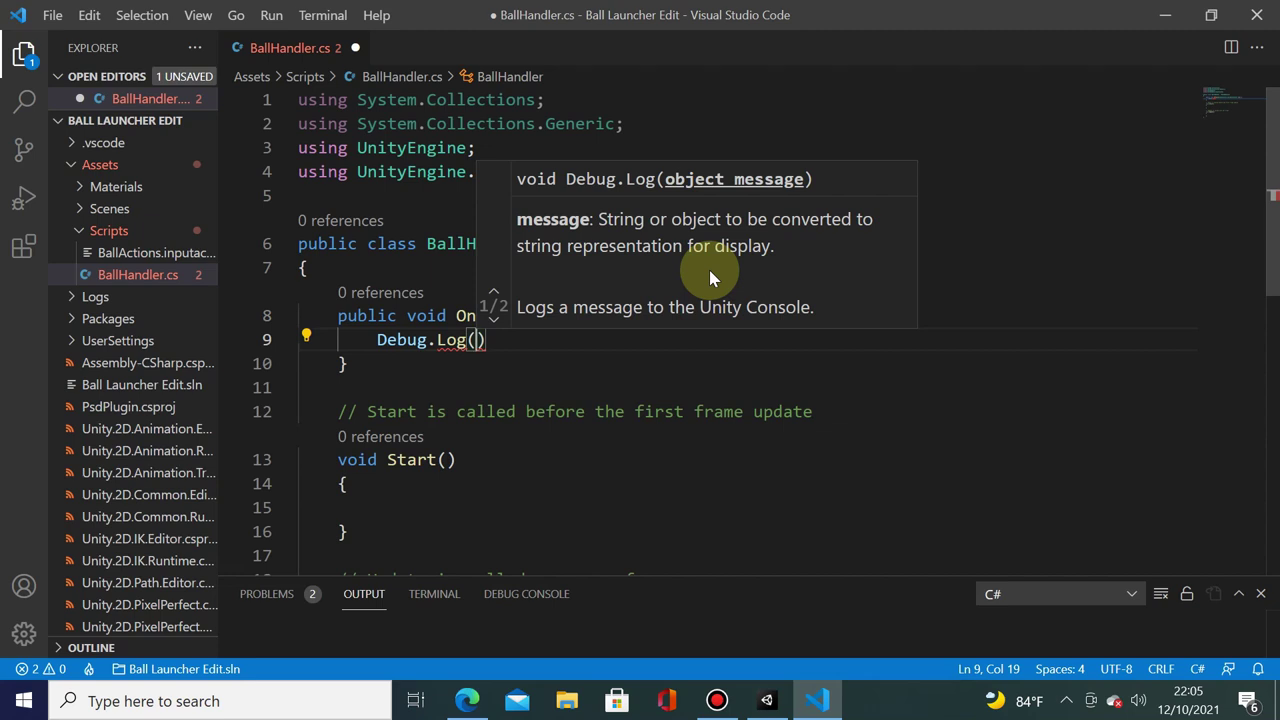
{"action": "type", "text": "ctx."}
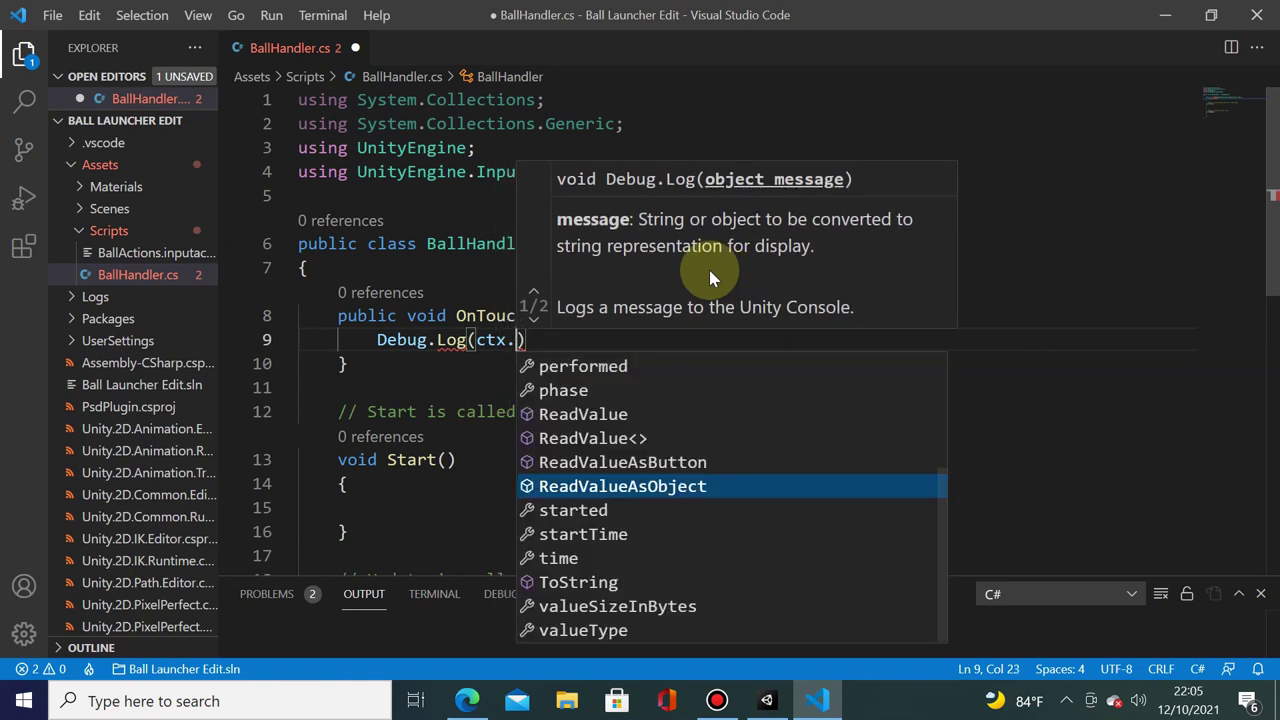
{"action": "type", "text": "Re"}
{"action": "key", "text": "Up"}
{"action": "key", "text": "Up"}
{"action": "key", "text": "Tab"}
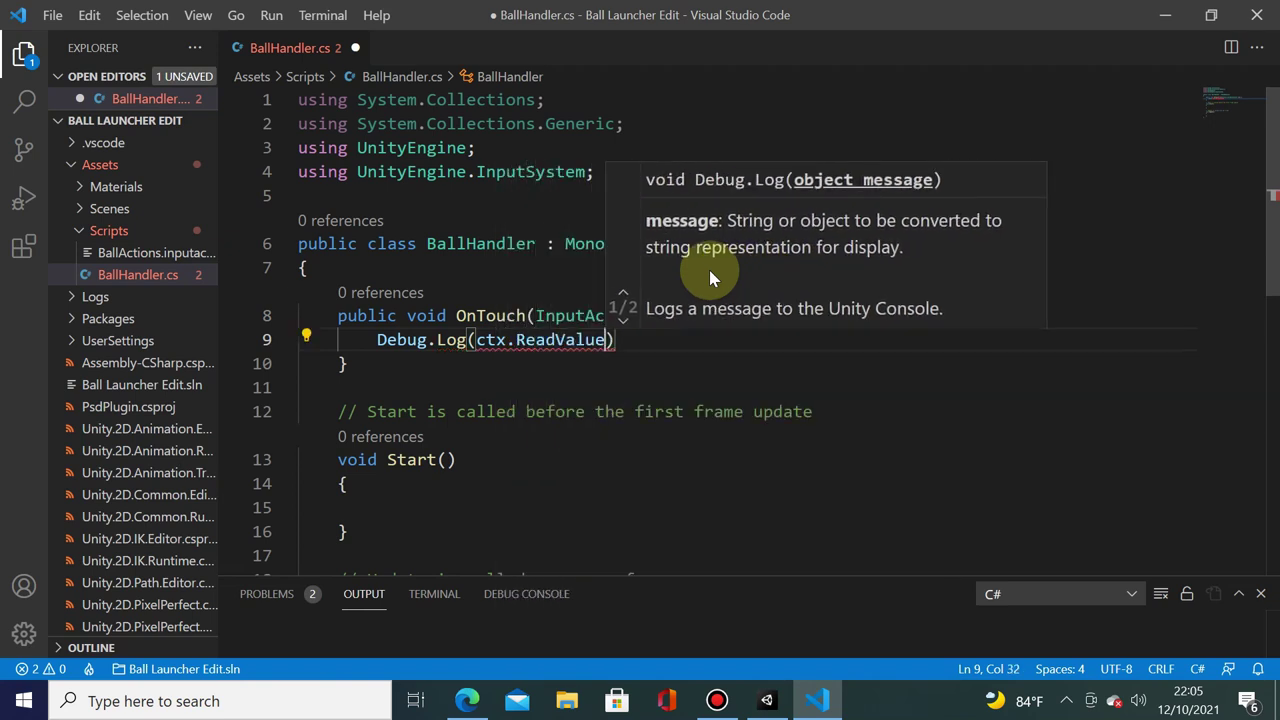
{"action": "type", "text": "<Vec"}
{"action": "key", "text": "Tab"}
{"action": "type", "text": ">"}
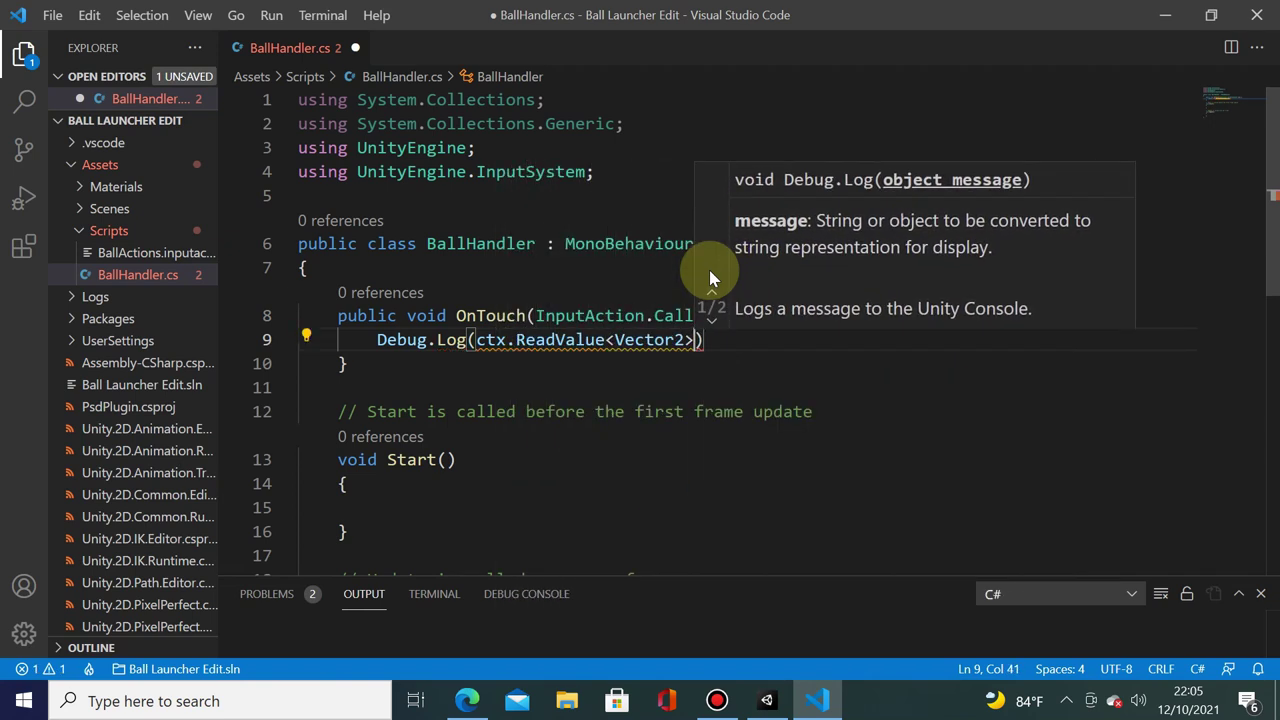
{"action": "type", "text": "().ToS"}
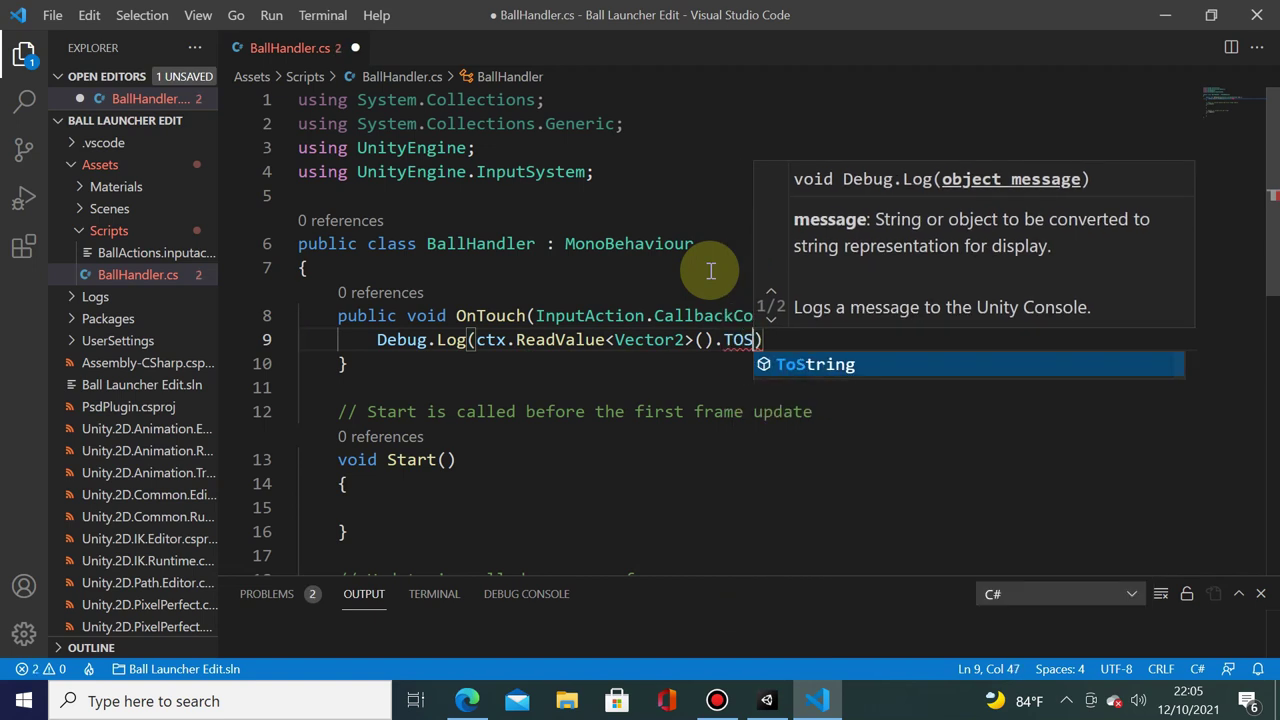
{"action": "key", "text": "Tab"}
{"action": "type", "text": "());"}
{"action": "key", "text": "ctrl+s"}
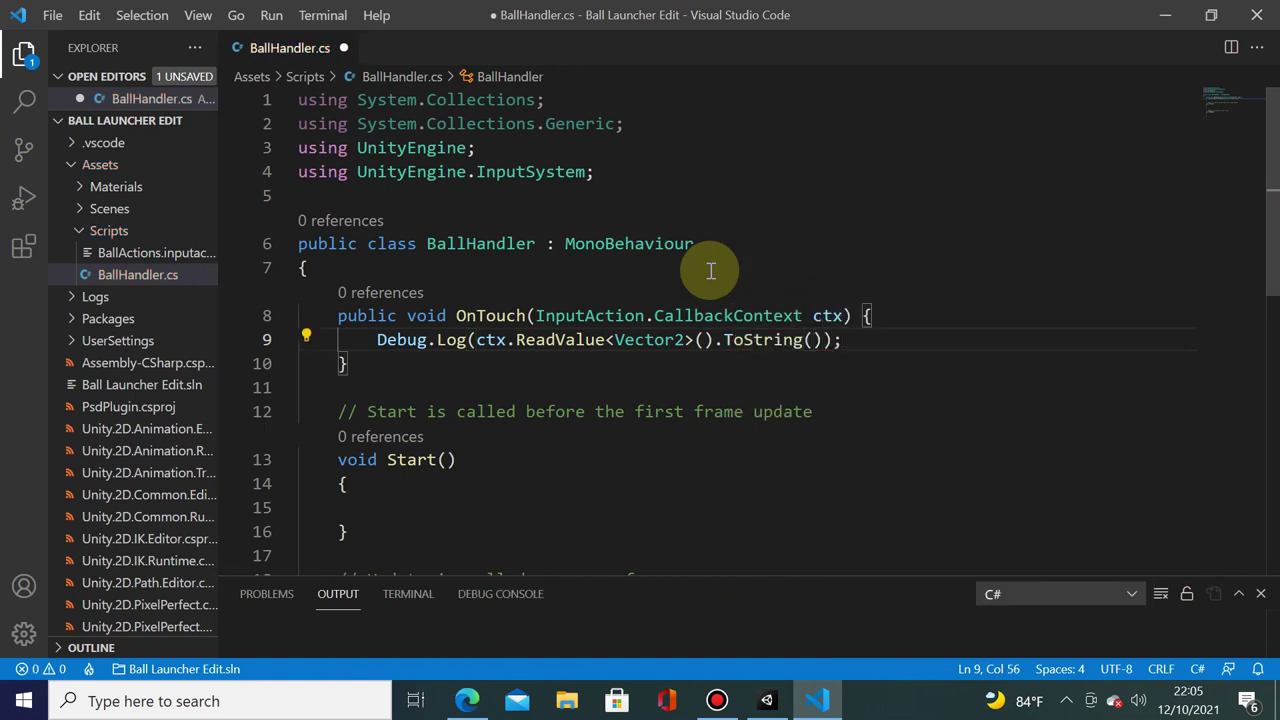
- Back in Unity, select Ball and add a Player Input component via Add Component search
{"action": "left_click", "coordinate": [762, 697]}
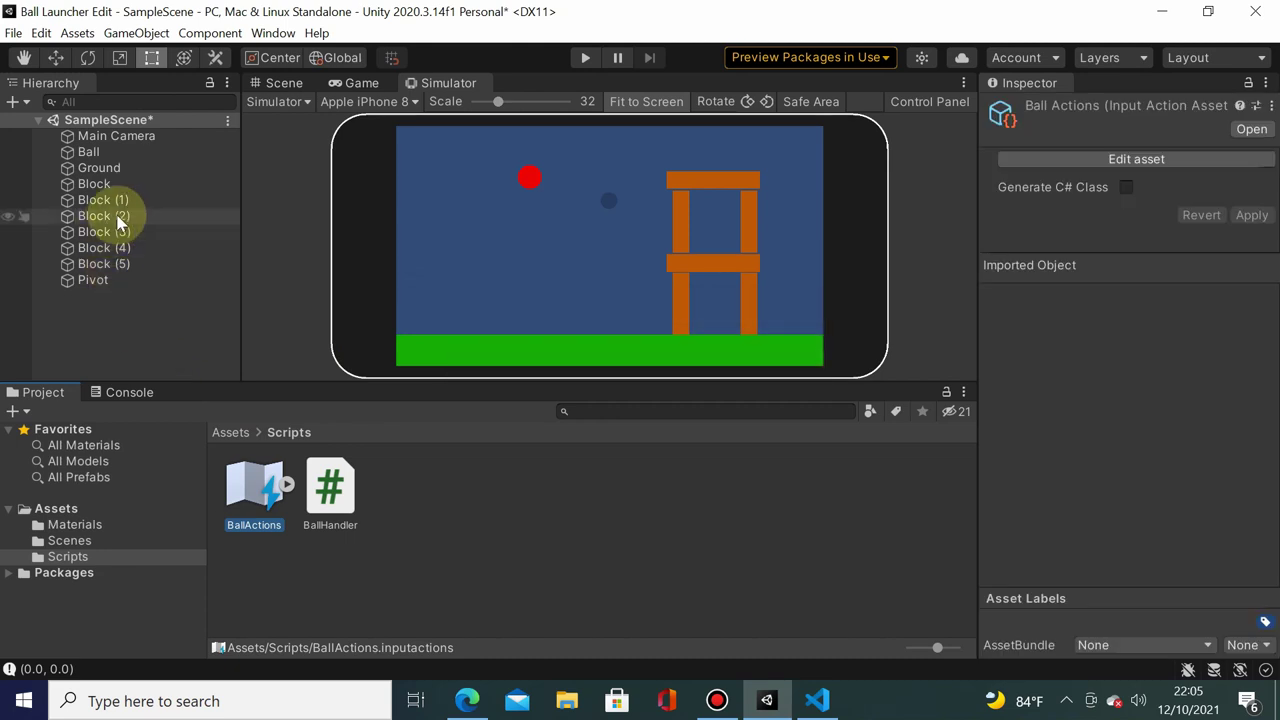
{"action": "left_click", "coordinate": [102, 156]}
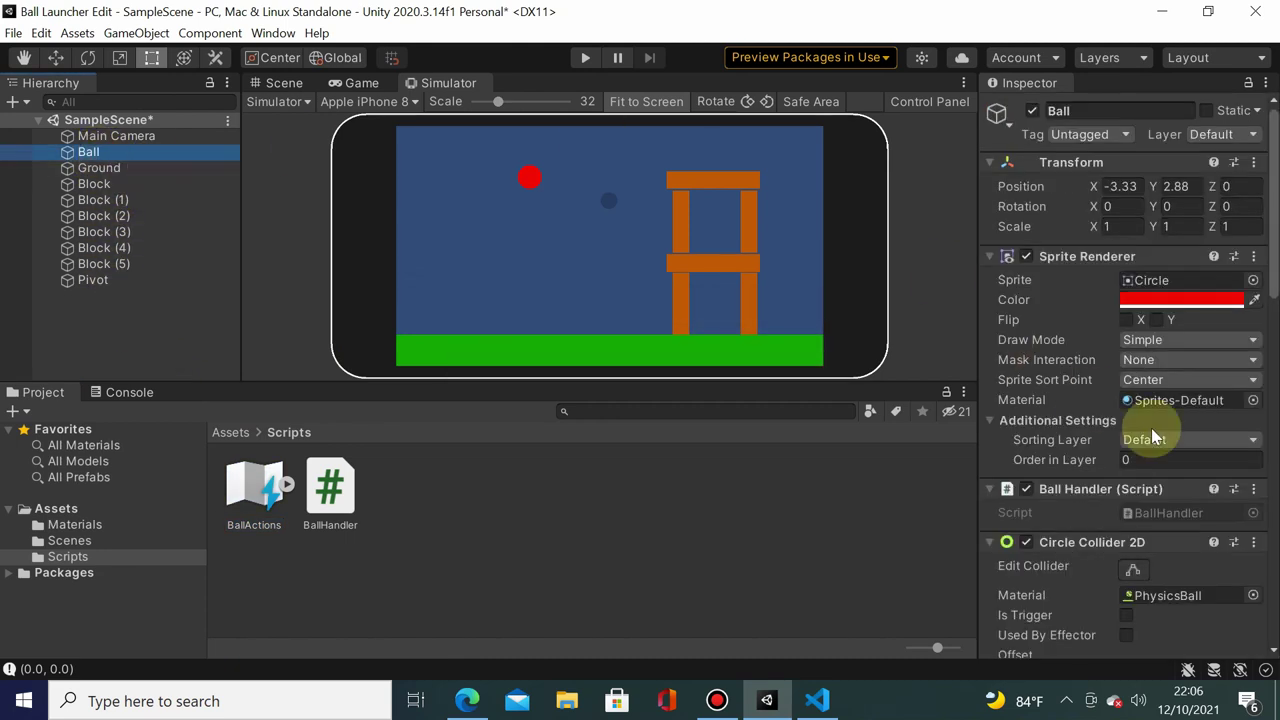
{"action": "scroll", "coordinate": [1106, 524], "scroll_direction": "down", "scroll_amount": 5}
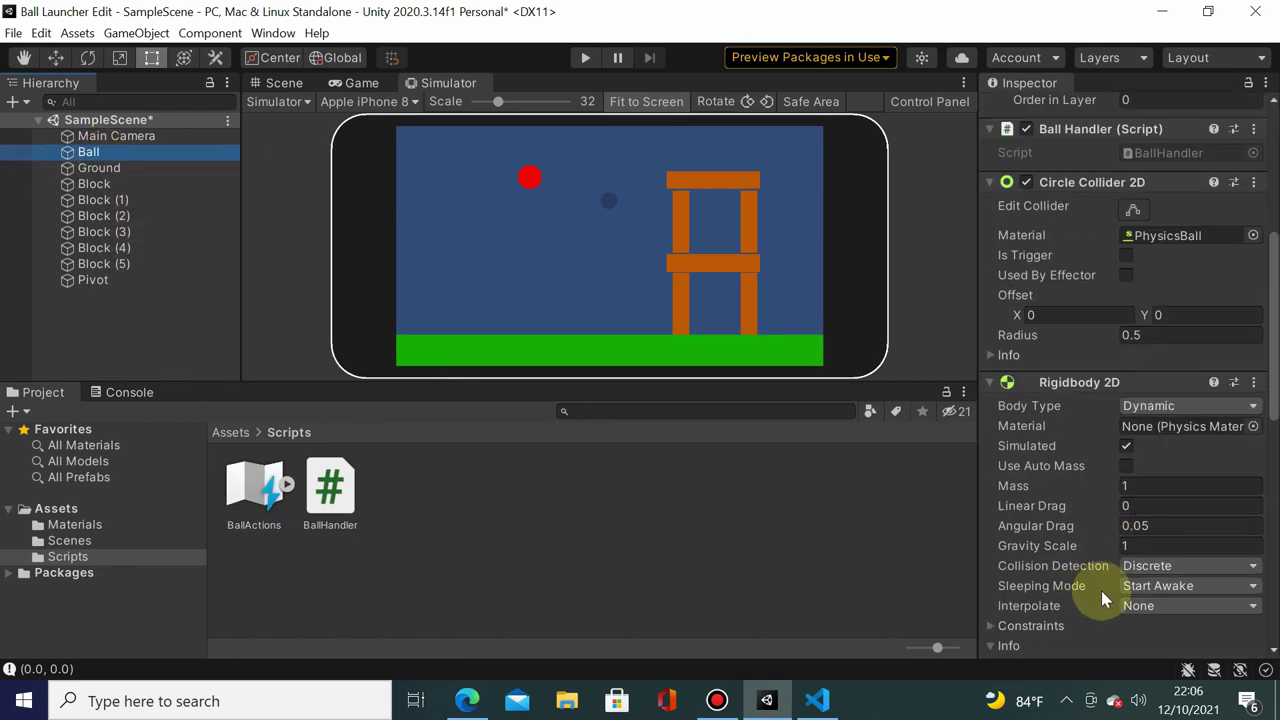
{"action": "scroll", "coordinate": [1101, 590], "scroll_direction": "down", "scroll_amount": 5}
{"action": "scroll", "coordinate": [1105, 598], "scroll_direction": "down", "scroll_amount": 4}
{"action": "left_click", "coordinate": [1126, 634]}
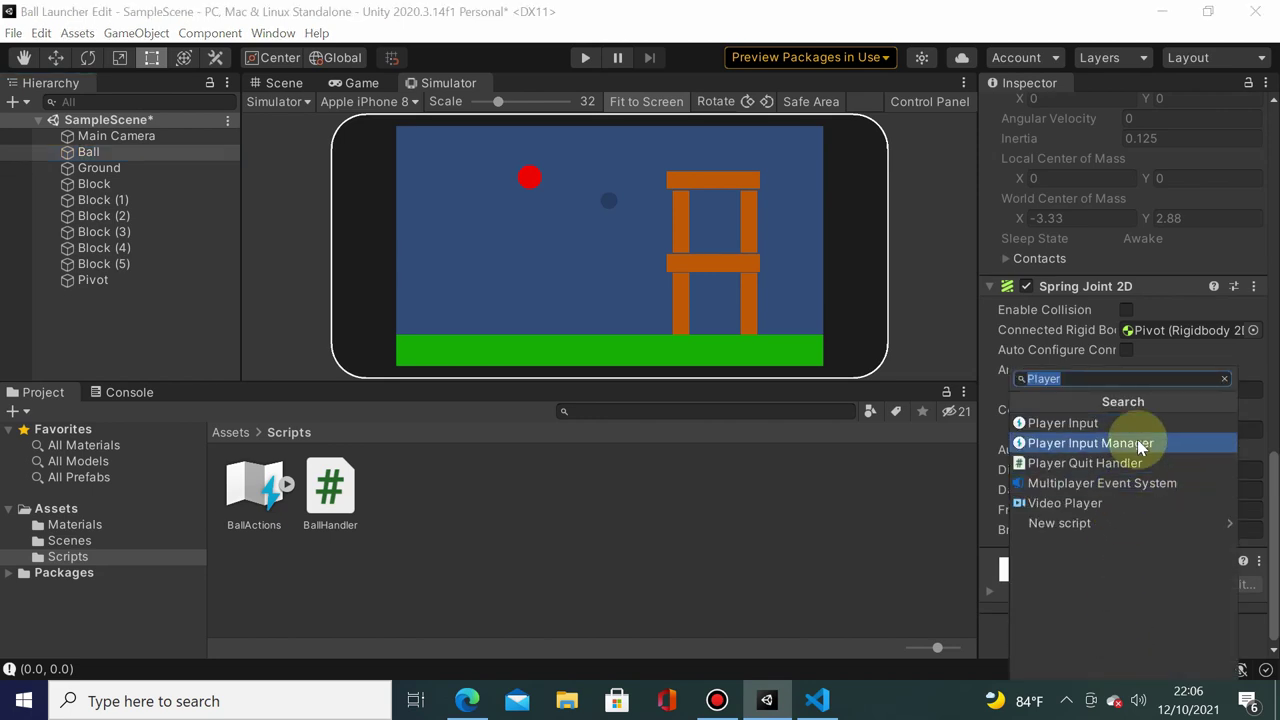
{"action": "type", "text": "Player Inp"}
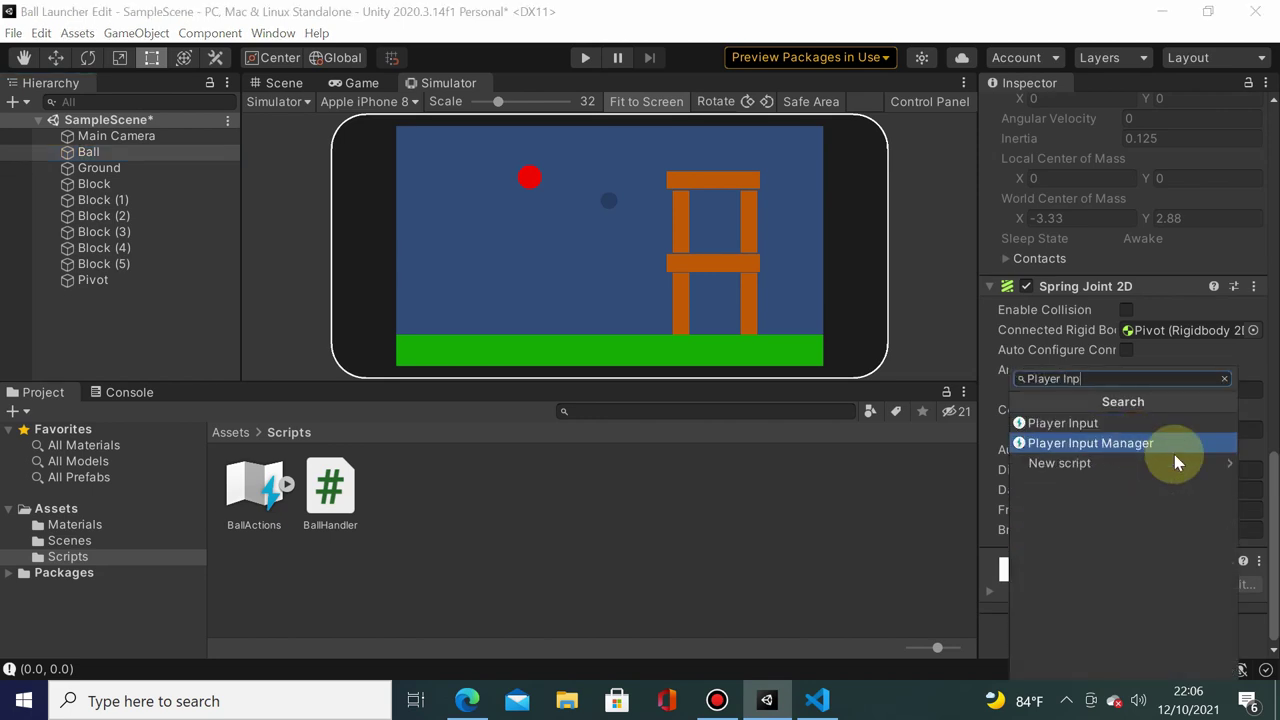
{"action": "left_click", "coordinate": [1140, 423]}
{"action": "scroll", "coordinate": [1205, 490], "scroll_direction": "down", "scroll_amount": 5}
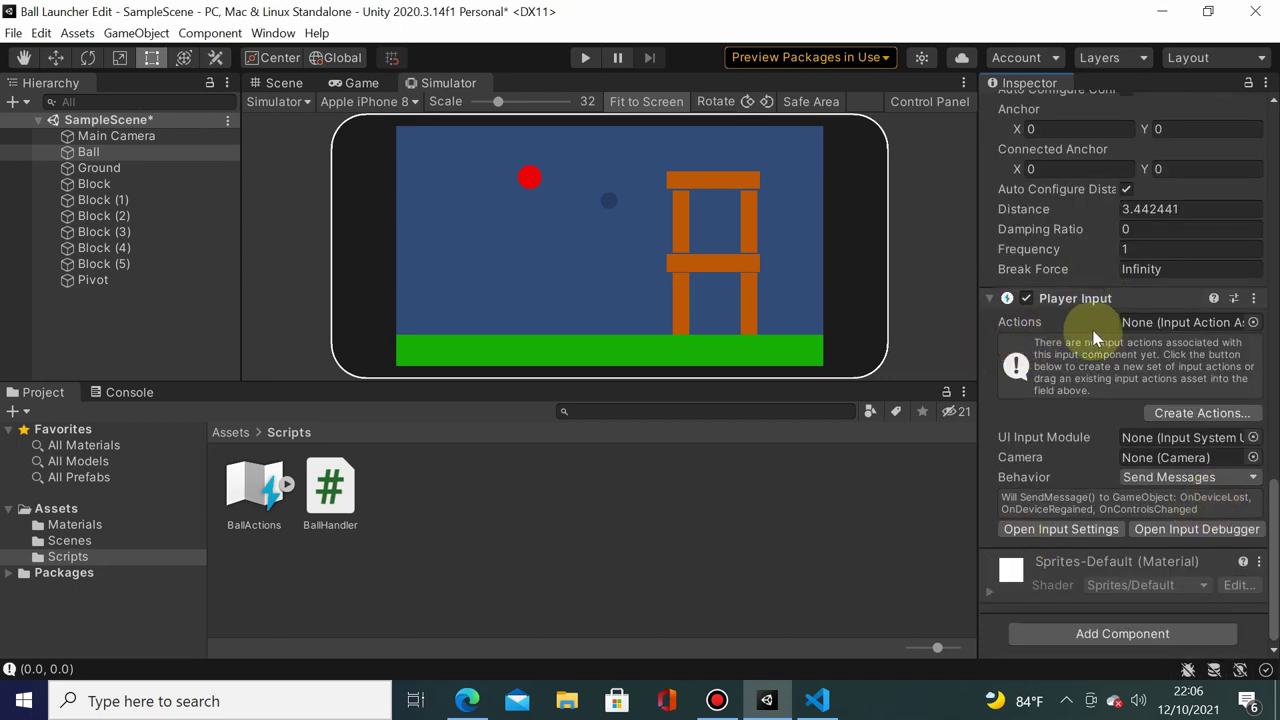
- Assign BallActions to Player Input, set Behavior to Invoke Unity Events, and expand Ball events
{"action": "mouse_move", "coordinate": [258, 519]}
{"action": "left_mouse_down"}
{"action": "mouse_move", "coordinate": [1083, 348]}
{"action": "mouse_move", "coordinate": [1147, 322]}
{"action": "left_mouse_up"}
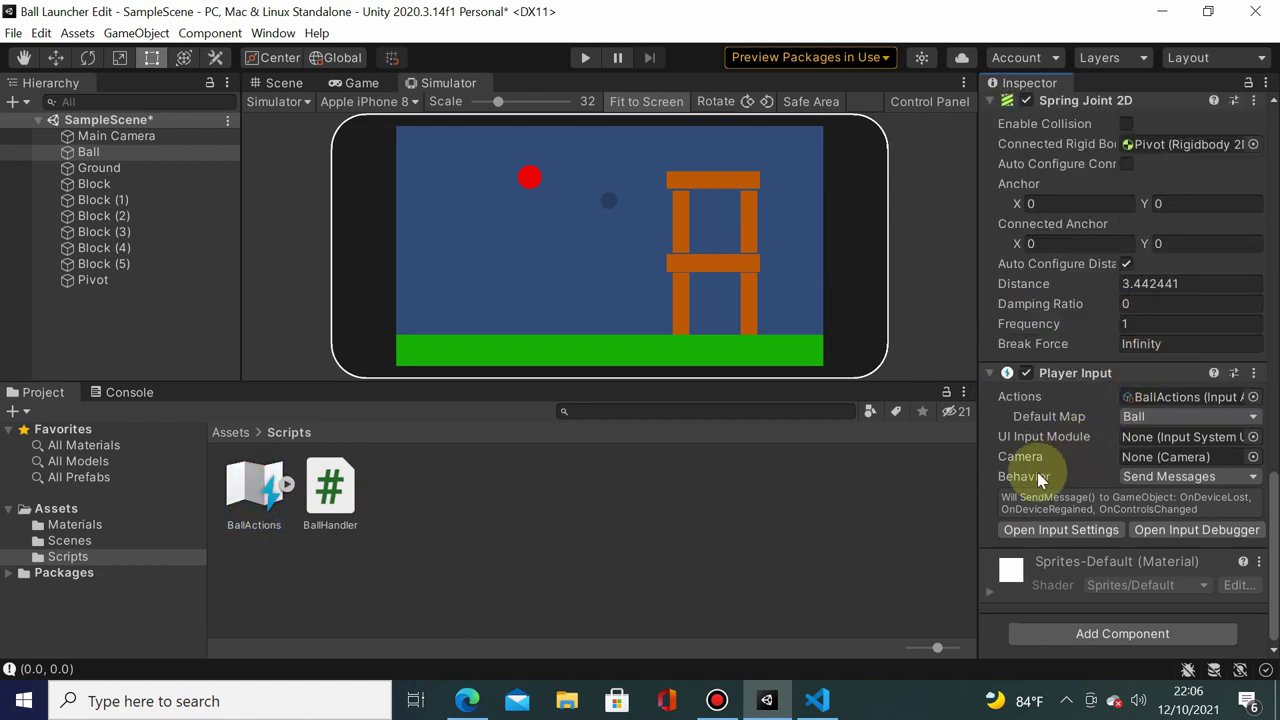
{"action": "left_click", "coordinate": [1138, 478]}
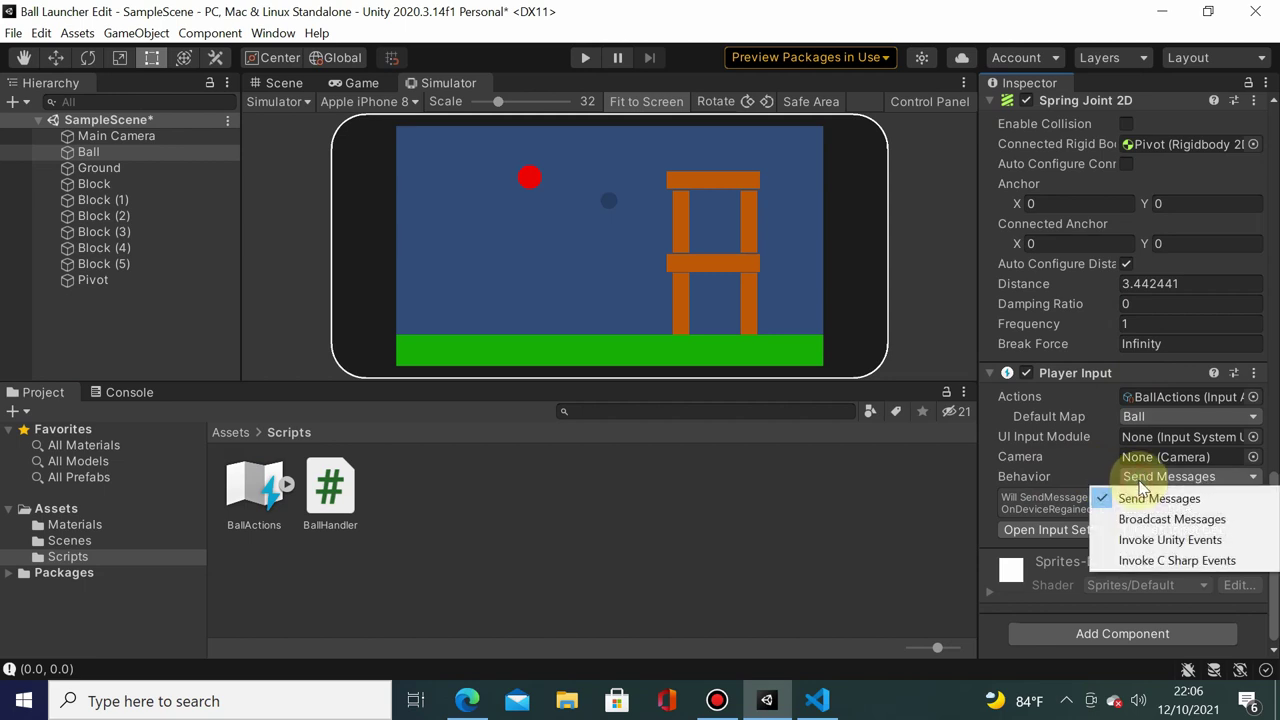
{"action": "left_click", "coordinate": [1145, 538]}
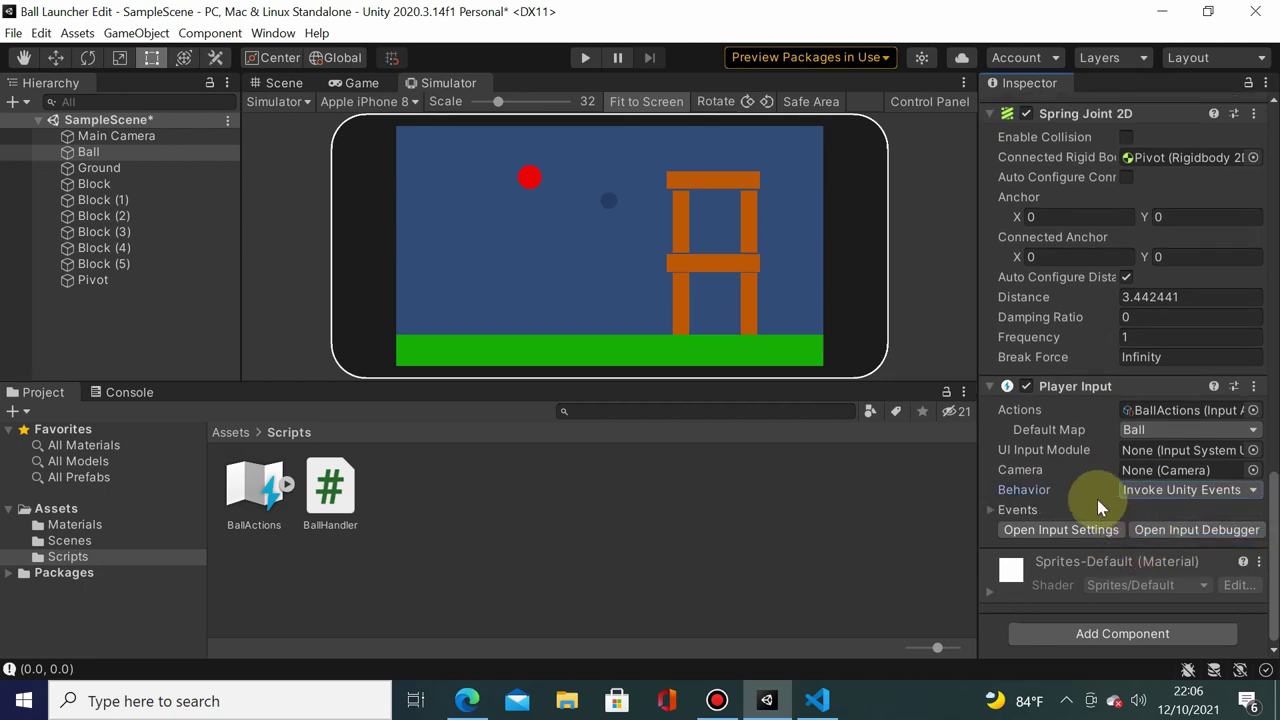
{"action": "left_click", "coordinate": [991, 511]}
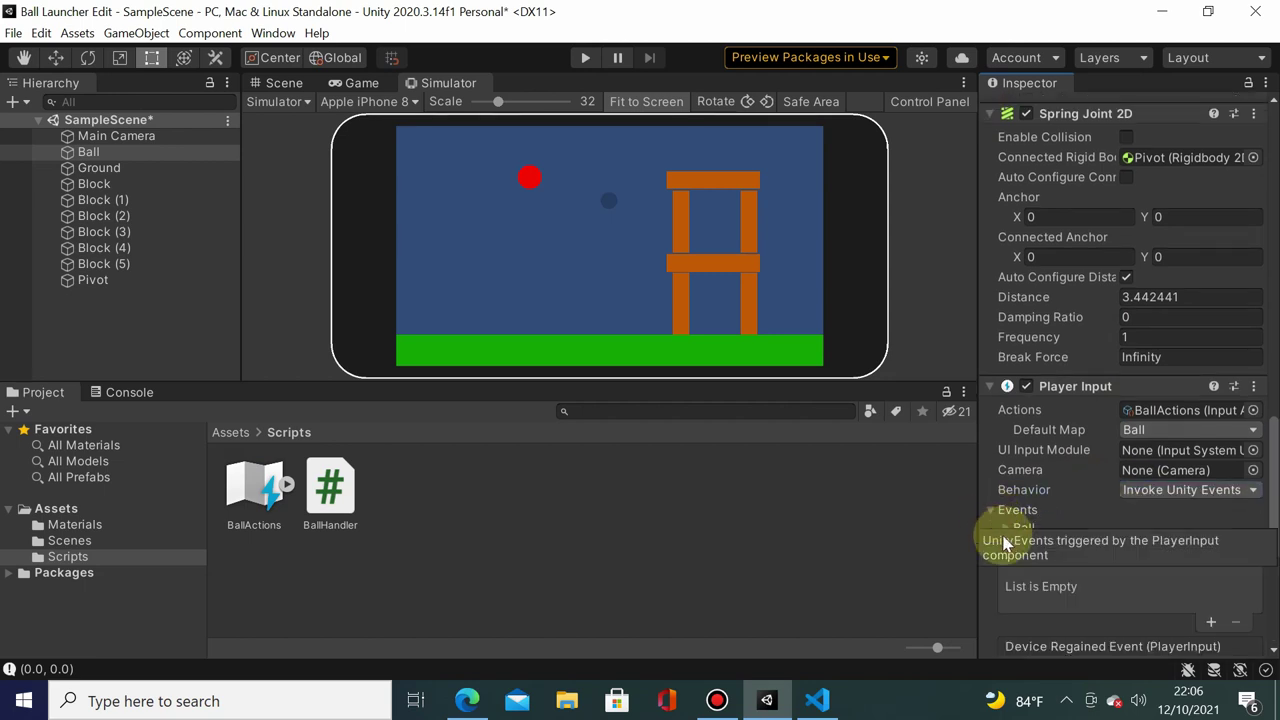
{"action": "left_click", "coordinate": [1005, 527]}
{"action": "scroll", "coordinate": [1088, 482], "scroll_direction": "down", "scroll_amount": 3}
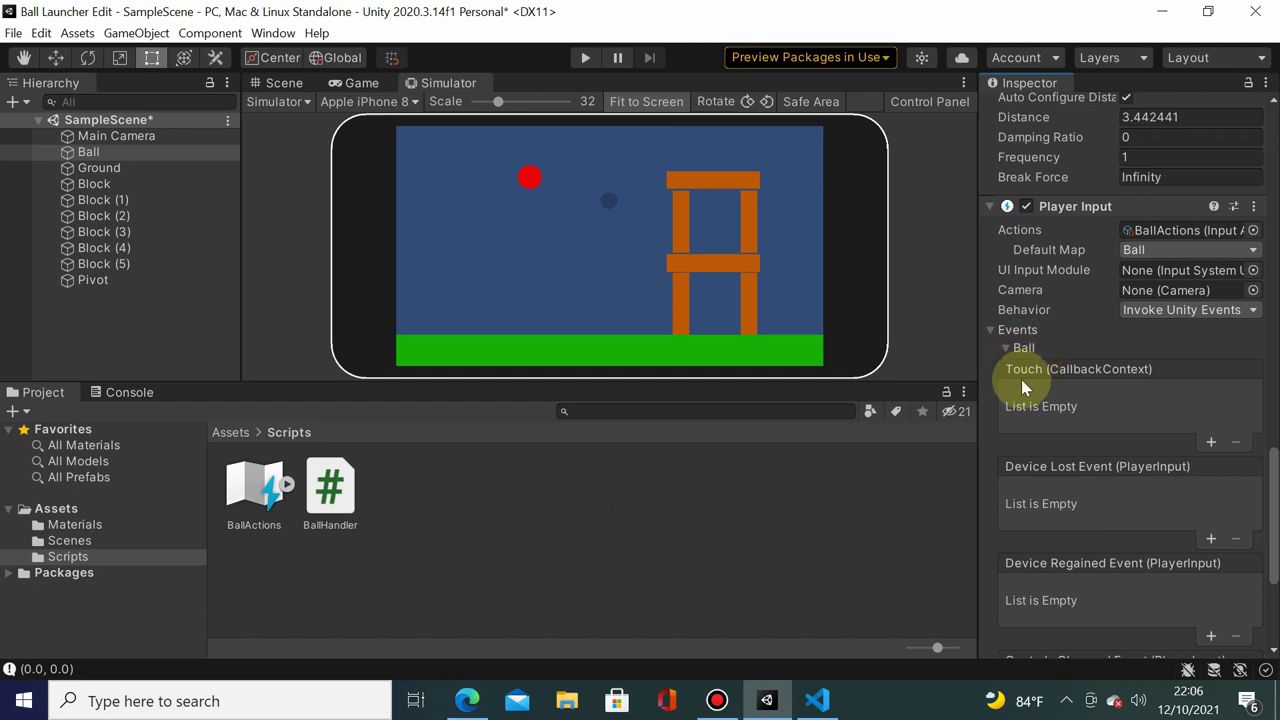
- Add a Touch event response targeting the Ball that calls BallHandler.OnTouch
{"action": "left_click", "coordinate": [1212, 442]}
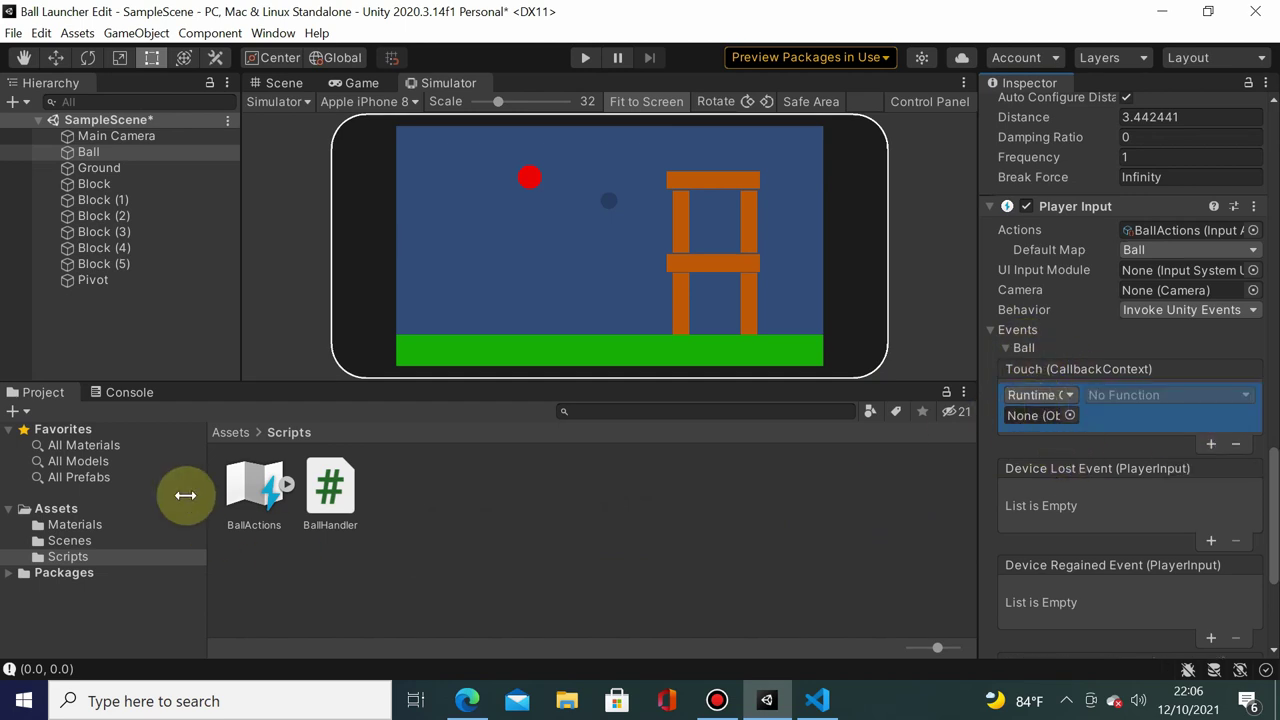
{"action": "left_click_drag", "start_coordinate": [88, 152], "coordinate": [1033, 420]}
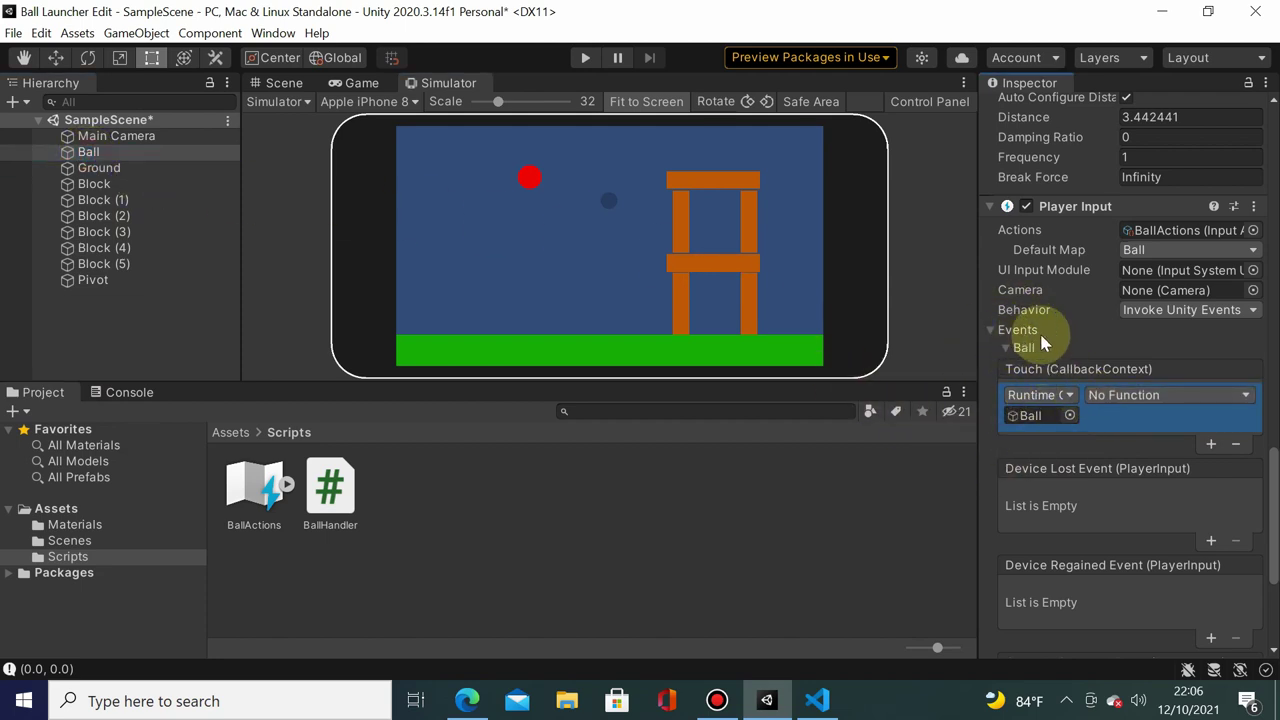
{"action": "left_click", "coordinate": [1165, 397]}
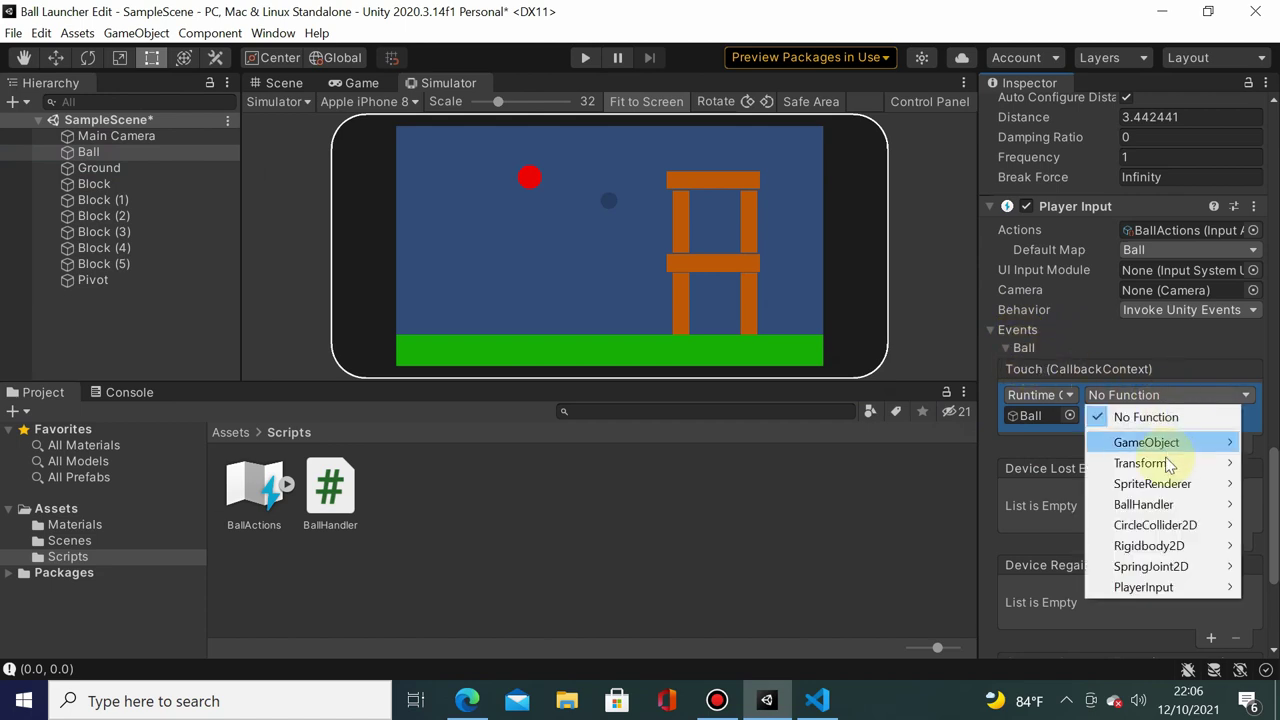
{"action": "mouse_move", "coordinate": [1160, 587]}
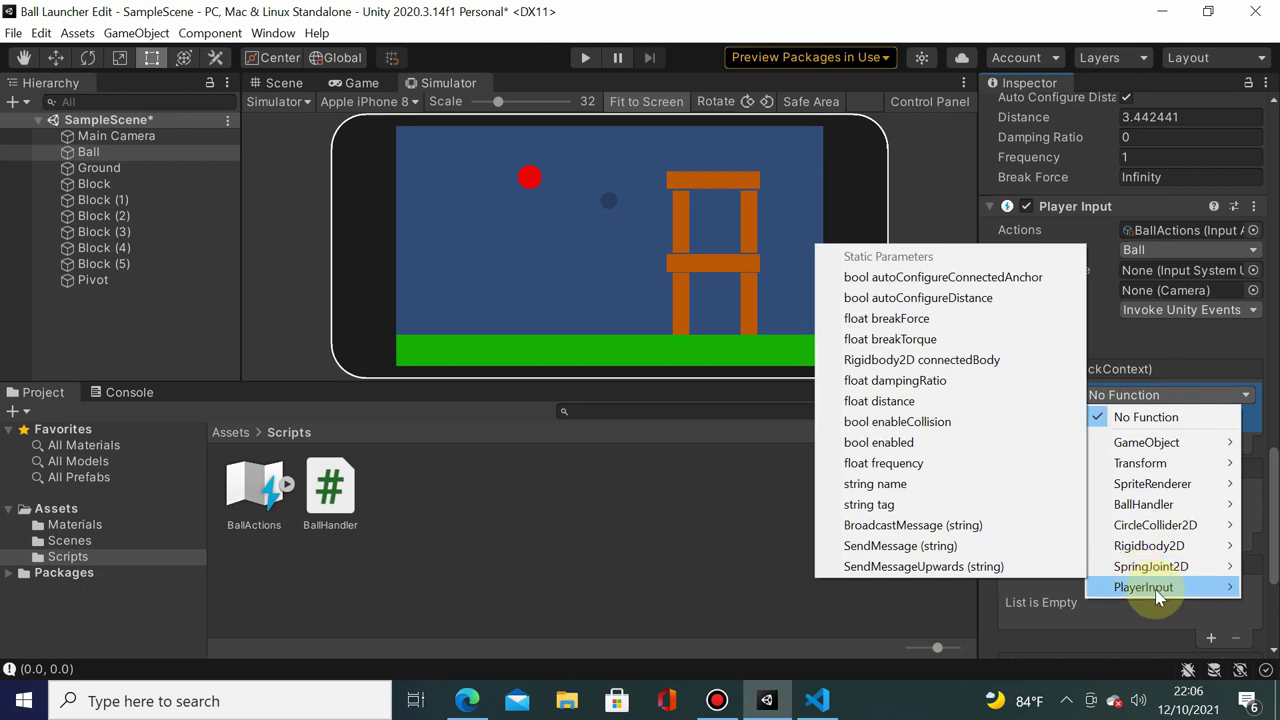
{"action": "mouse_move", "coordinate": [1212, 508]}
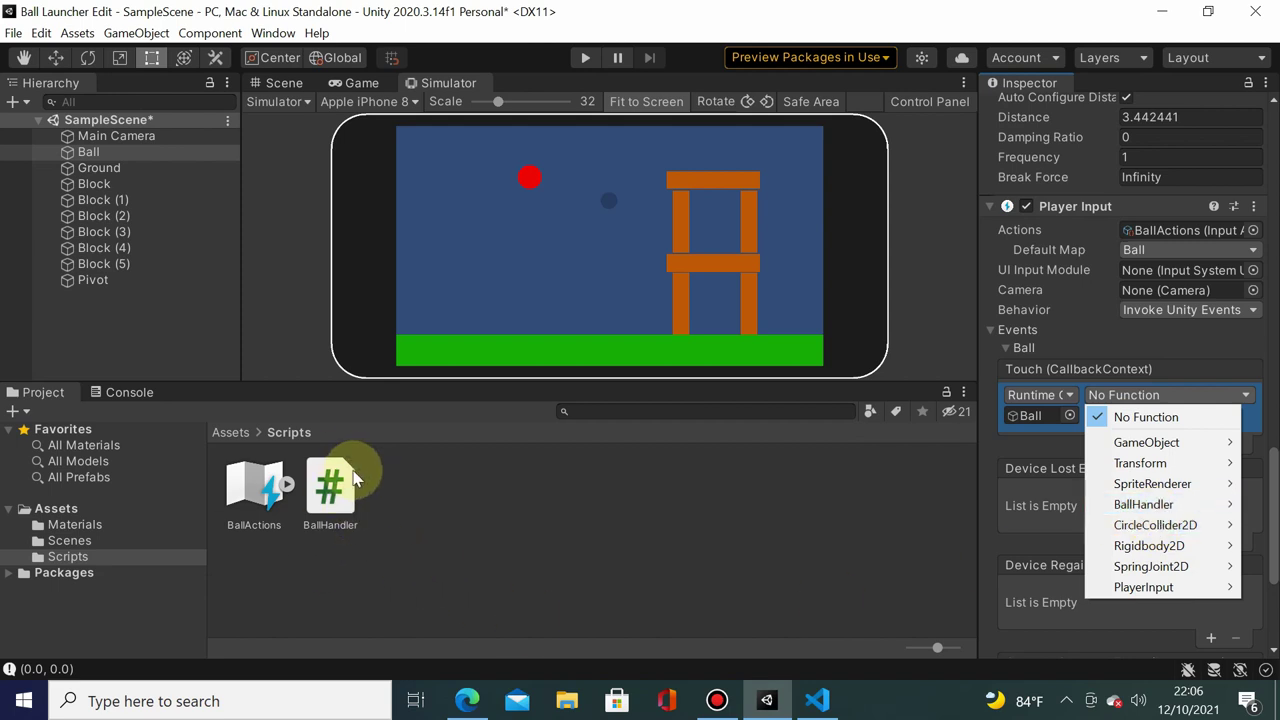
{"action": "mouse_move", "coordinate": [1125, 505]}
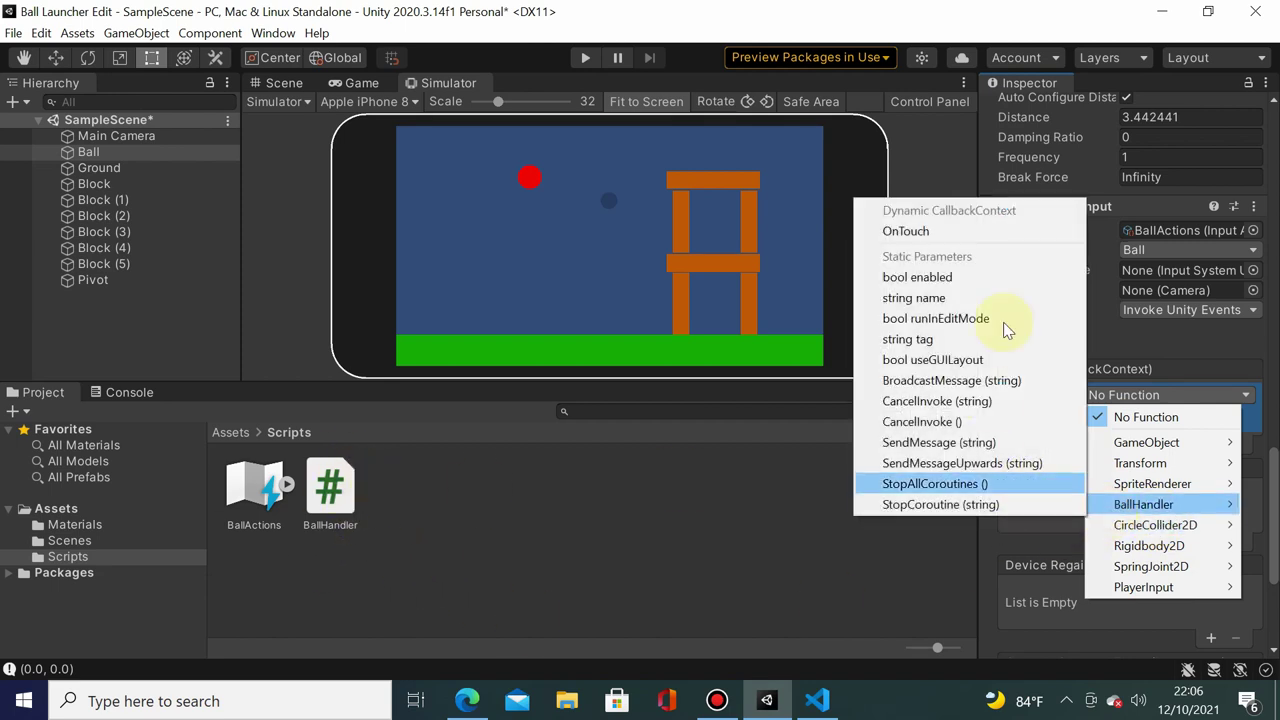
{"action": "left_click", "coordinate": [972, 228]}
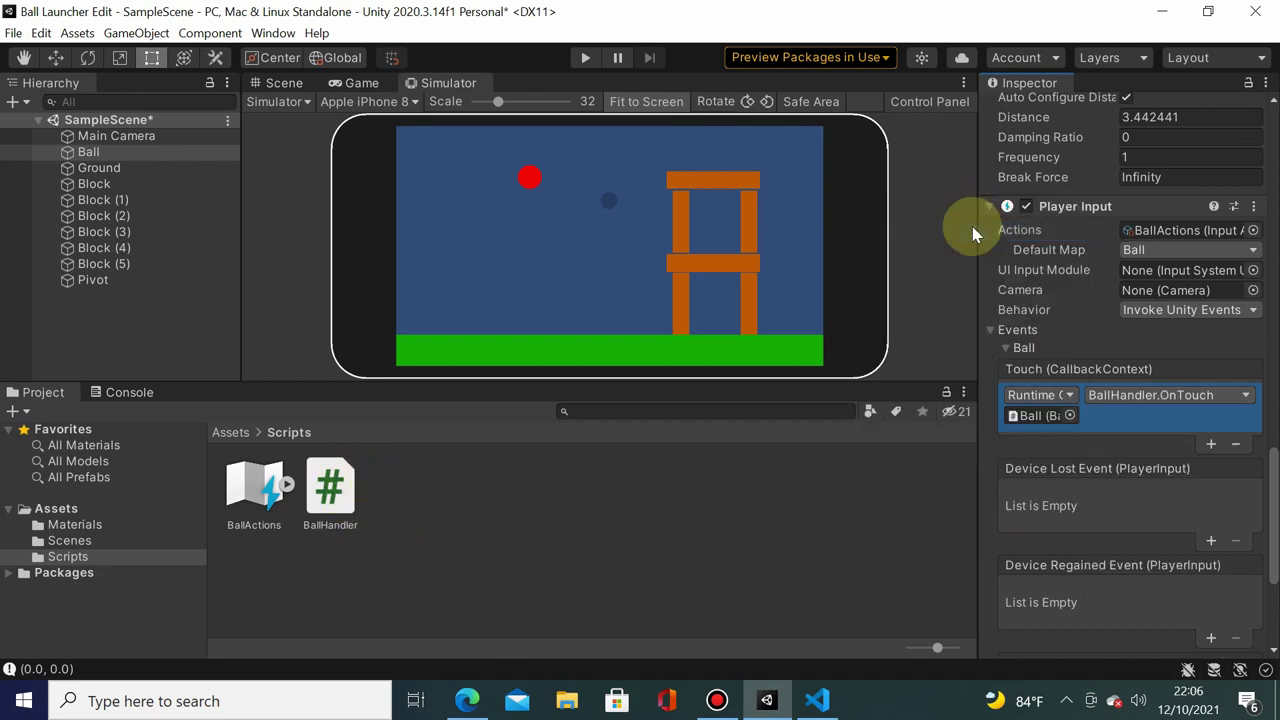
- Run the game and touch several spots on the simulated phone, watching touch positions log in the Console
{"action": "left_click", "coordinate": [591, 57]}
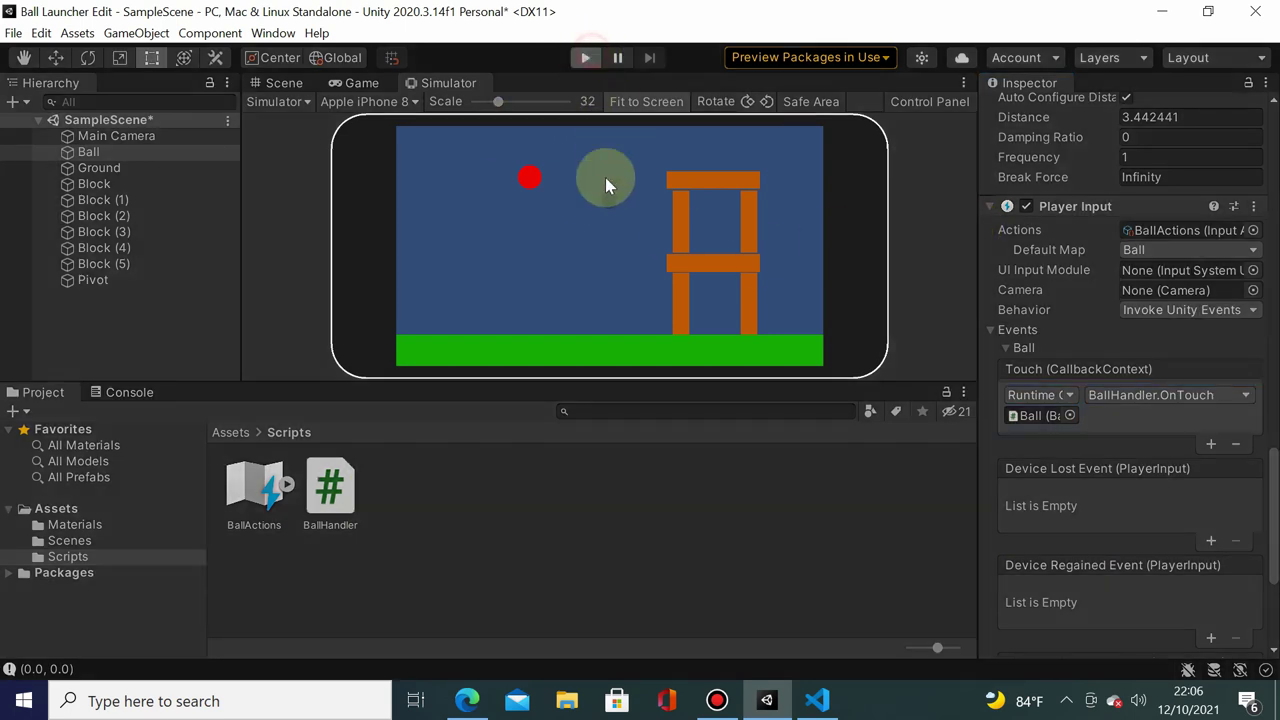
{"action": "left_click", "coordinate": [134, 393]}
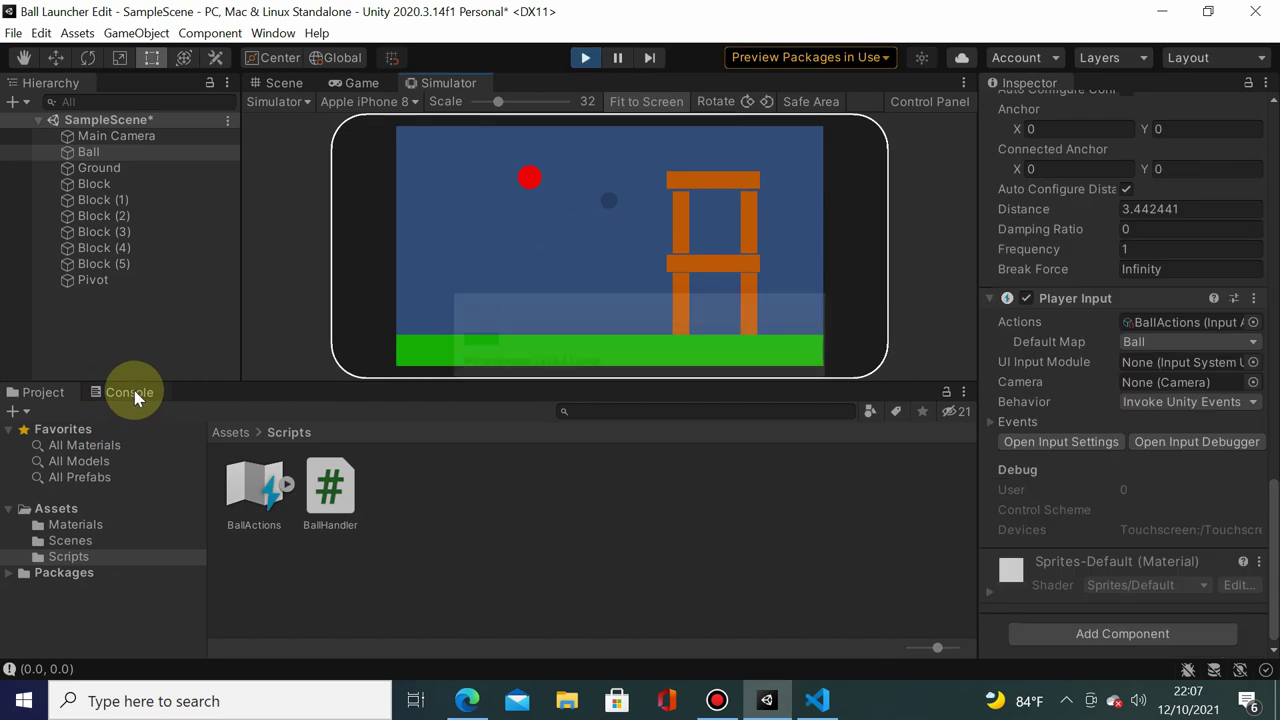
{"action": "mouse_move", "coordinate": [492, 245]}
{"action": "left_mouse_down"}
{"action": "mouse_move", "coordinate": [445, 196]}
{"action": "mouse_move", "coordinate": [468, 258]}
{"action": "mouse_move", "coordinate": [115, 525]}
{"action": "mouse_move", "coordinate": [416, 345]}
{"action": "mouse_move", "coordinate": [430, 158]}
{"action": "mouse_move", "coordinate": [502, 292]}
{"action": "left_mouse_up"}
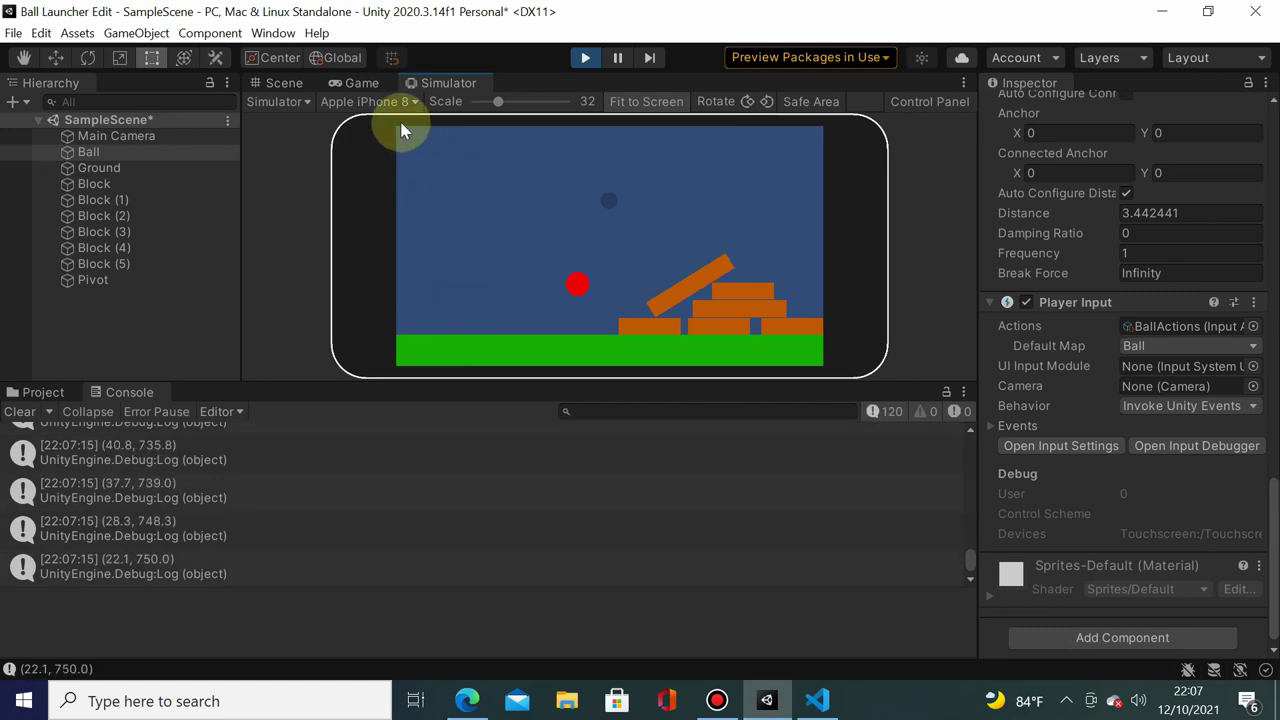
{"action": "left_click", "coordinate": [531, 284]}
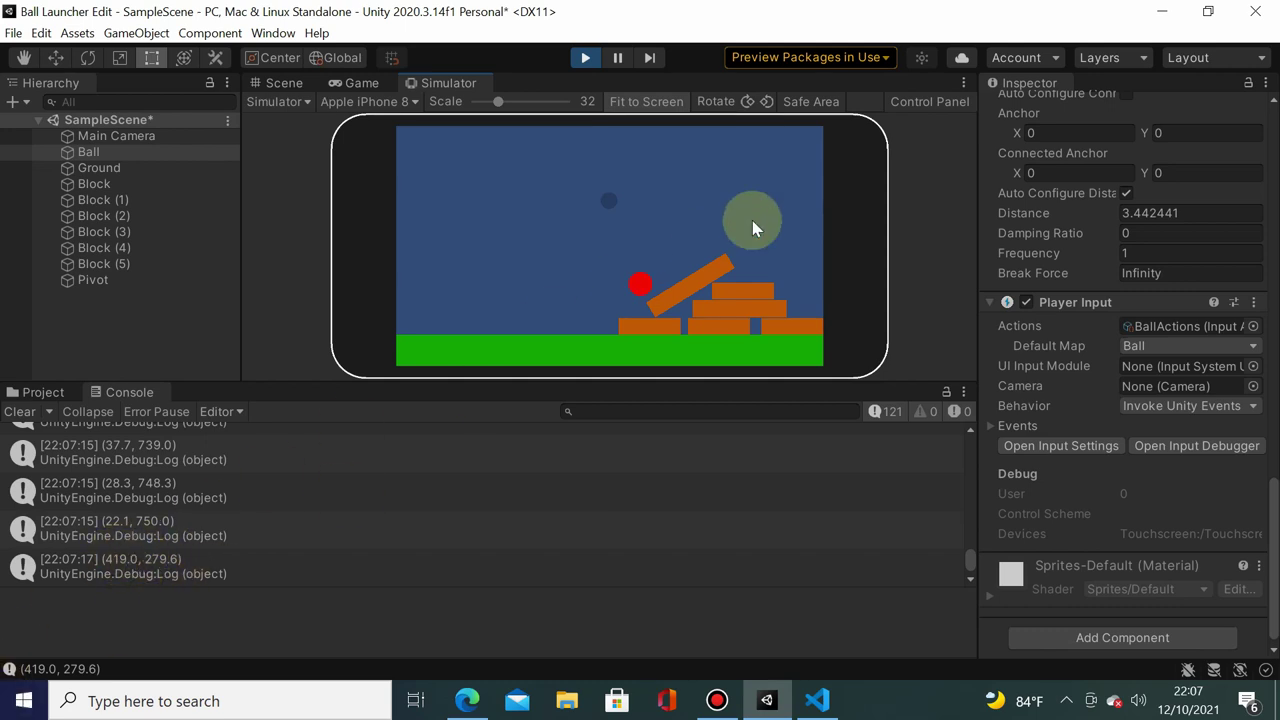
{"action": "left_click_drag", "start_coordinate": [811, 146], "coordinate": [808, 144]}
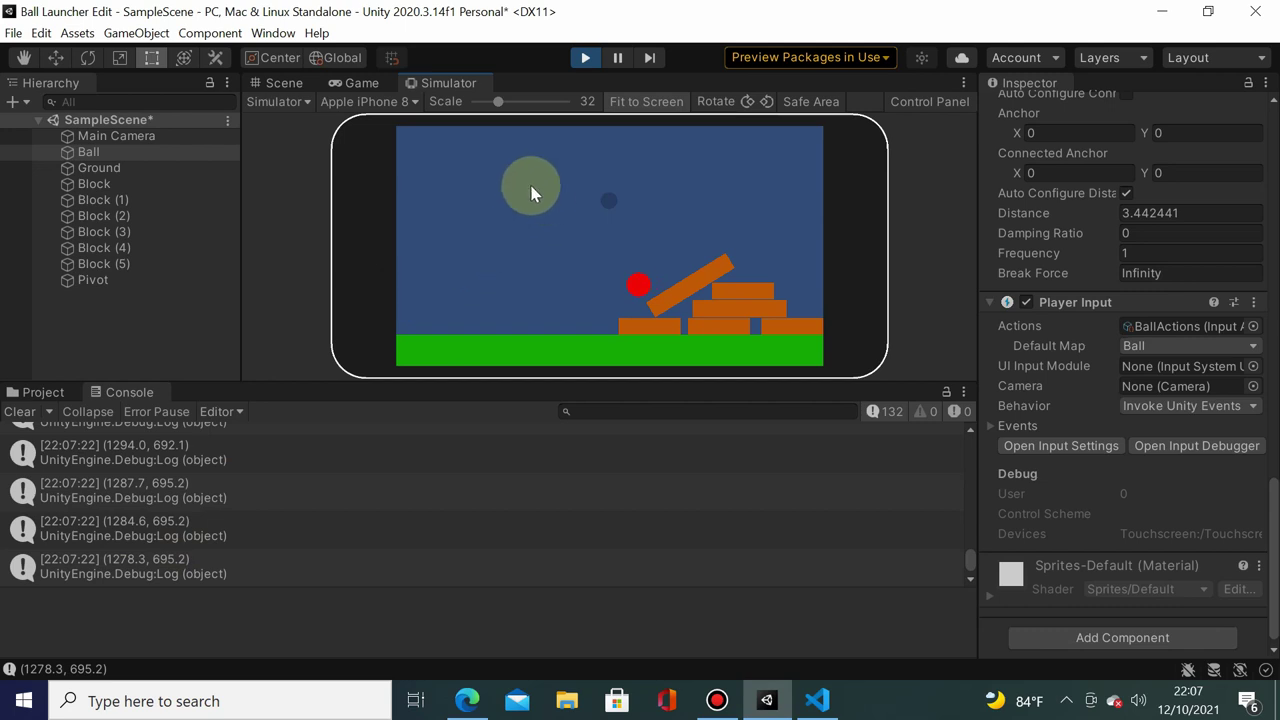
- Stop play mode and open the BallHandler script from the Project window
{"action": "left_click", "coordinate": [585, 62]}
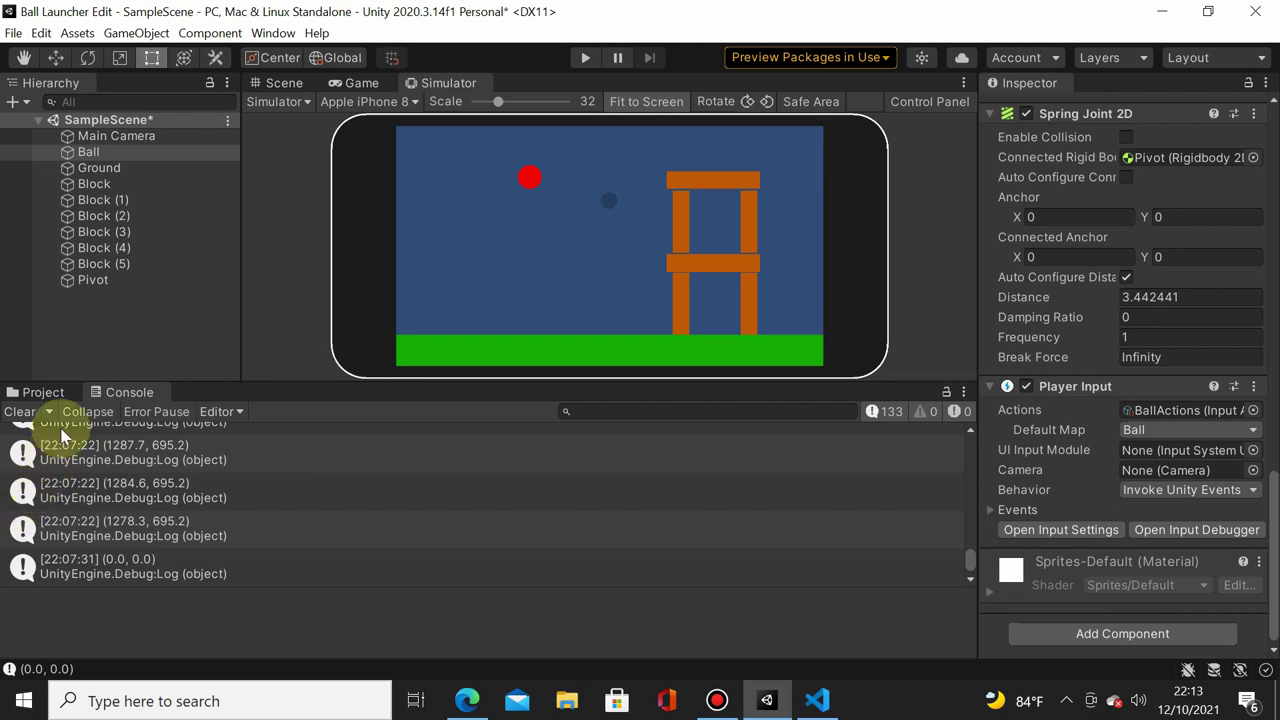
{"action": "left_click", "coordinate": [53, 393]}
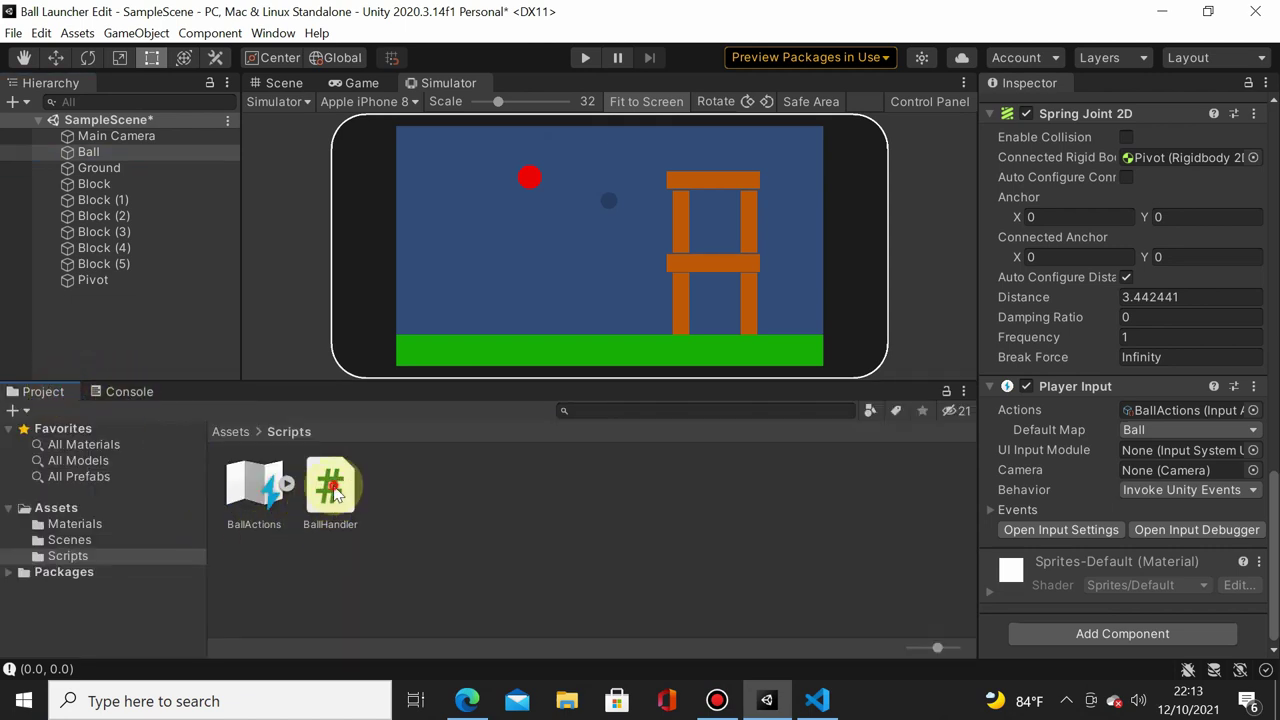
{"action": "double_click", "coordinate": [322, 498]}
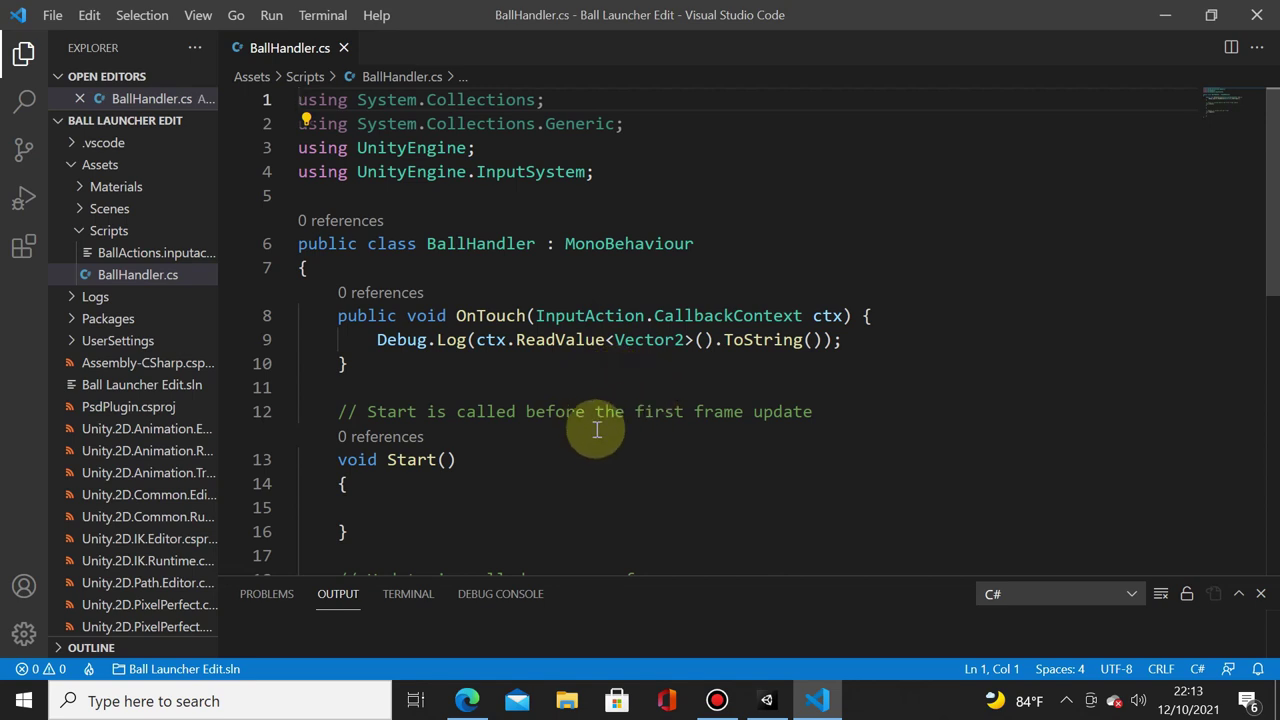
- Declare a 'private Camera mainCamera' field at the top of the BallHandler class
{"action": "left_click", "coordinate": [630, 276]}
{"action": "key", "text": "Return"}
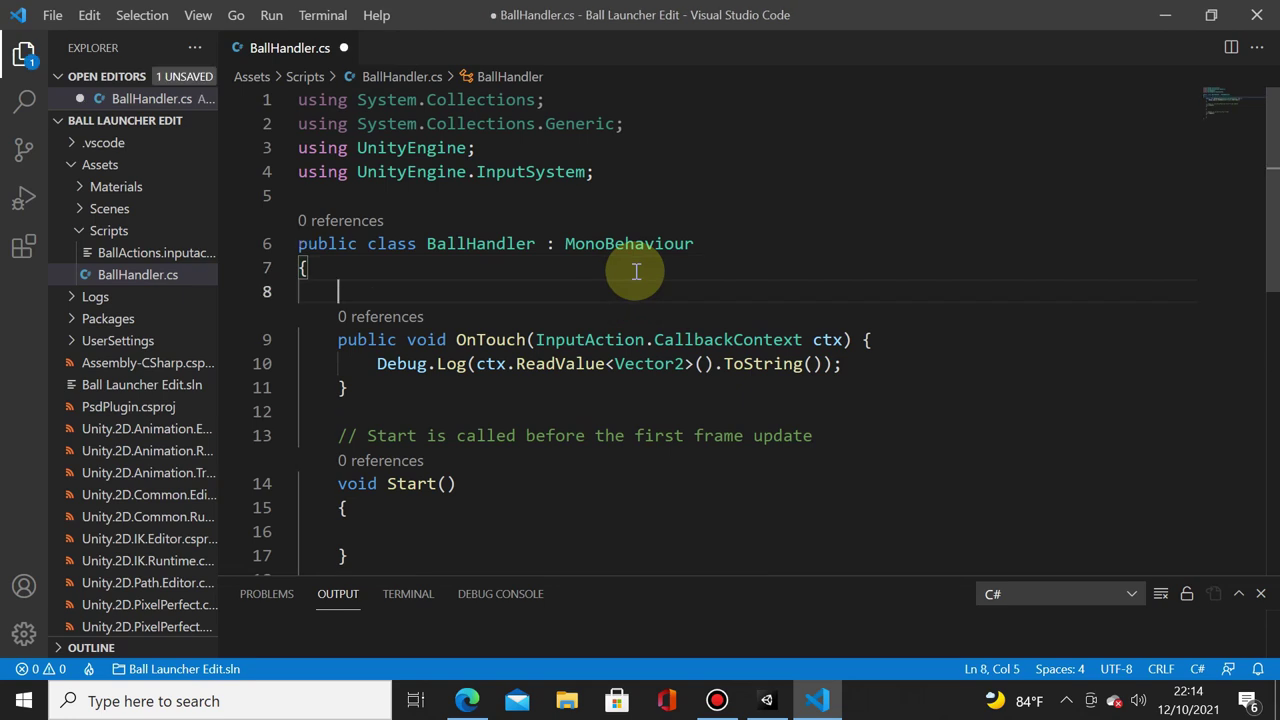
{"action": "key", "text": "Return"}
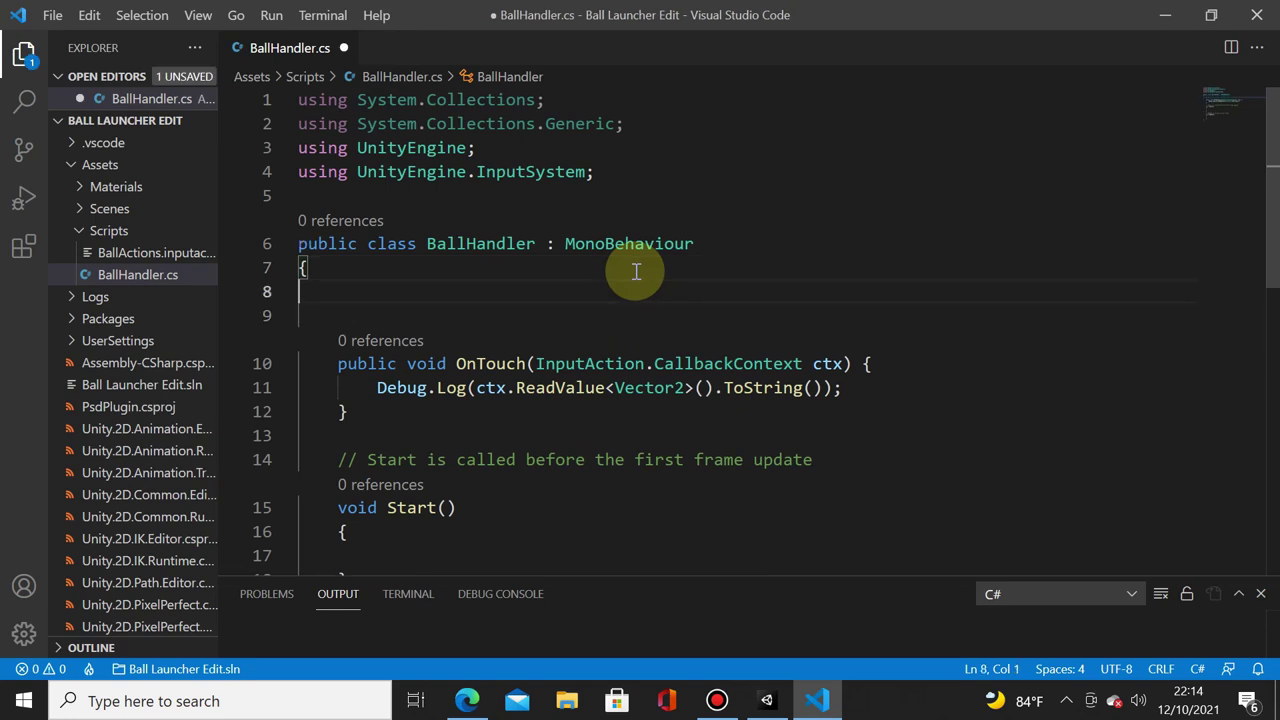
{"action": "type", "text": "private "}
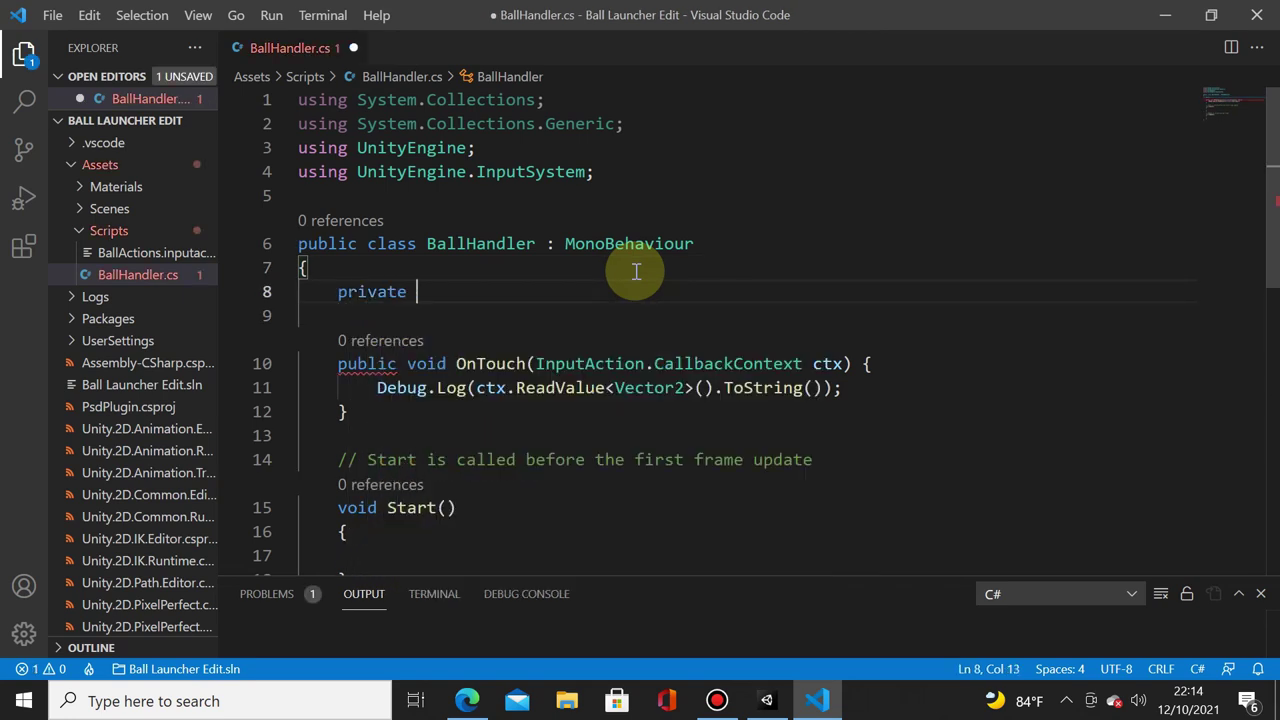
{"action": "type", "text": "Came"}
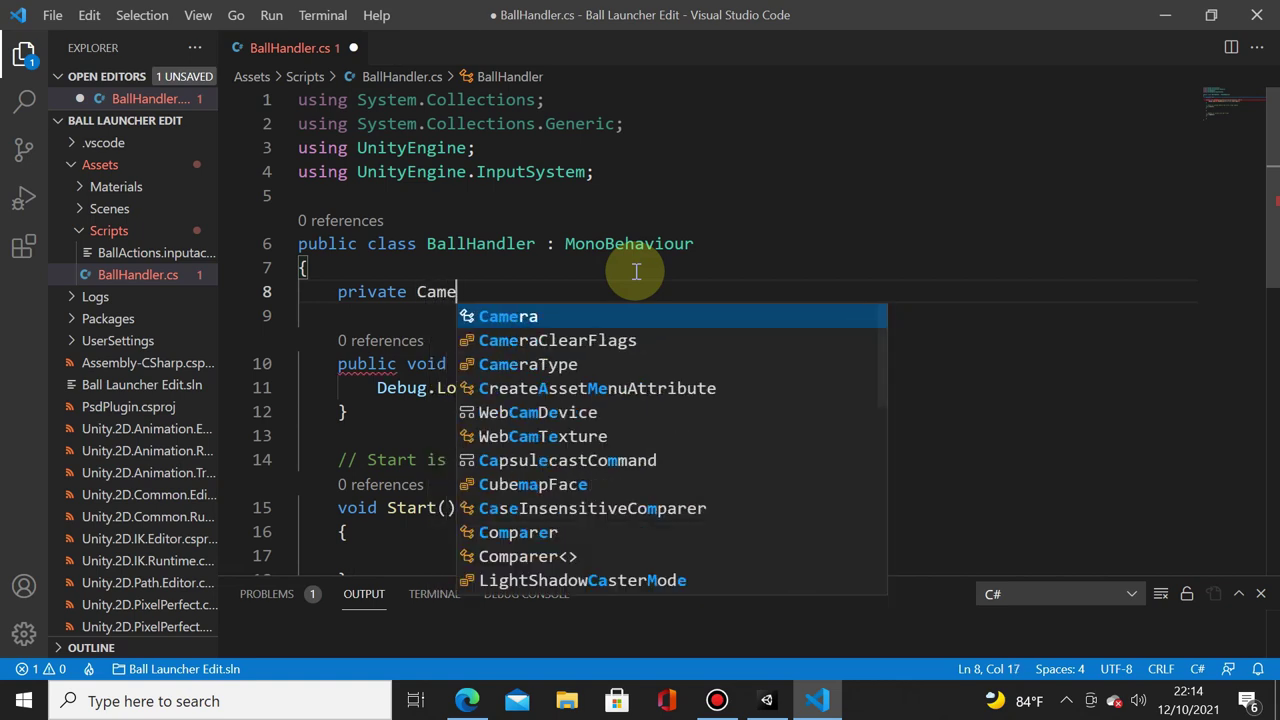
{"action": "type", "text": "ra mainCamera;"}
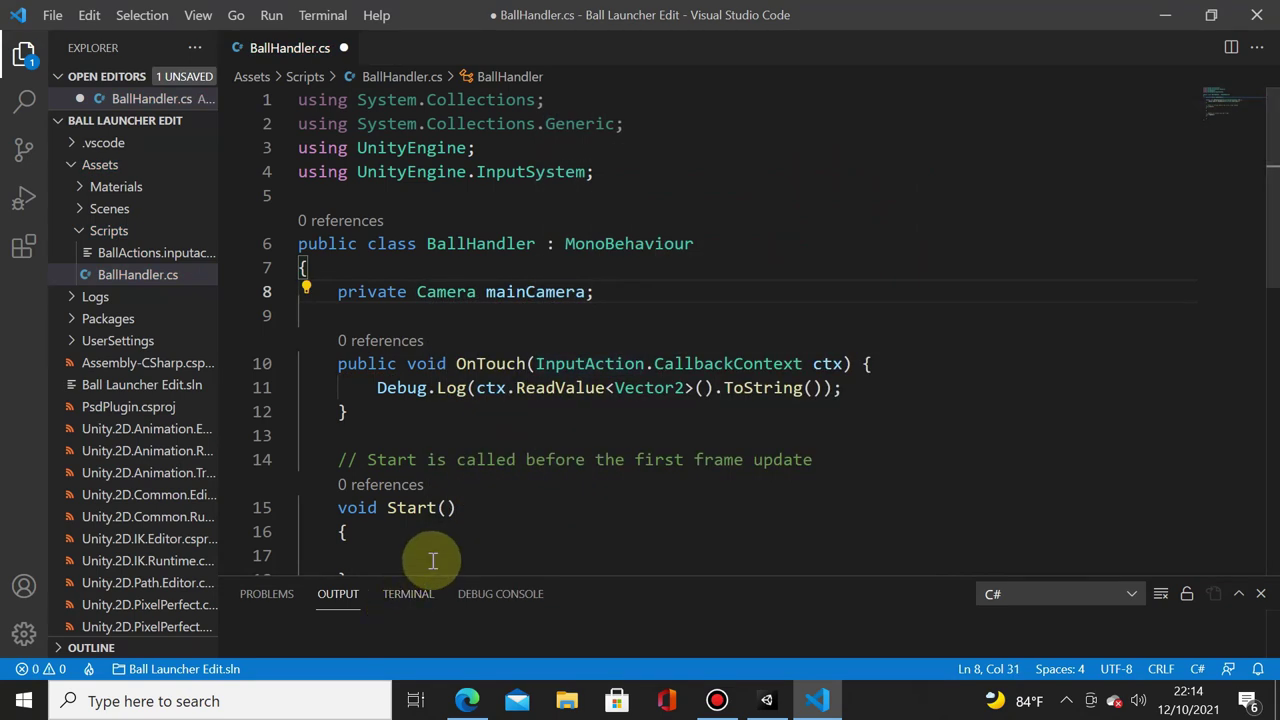
- In Start(), assign 'mainCamera = Camera.main;'
{"action": "scroll", "coordinate": [437, 518], "scroll_direction": "down", "scroll_amount": 2}
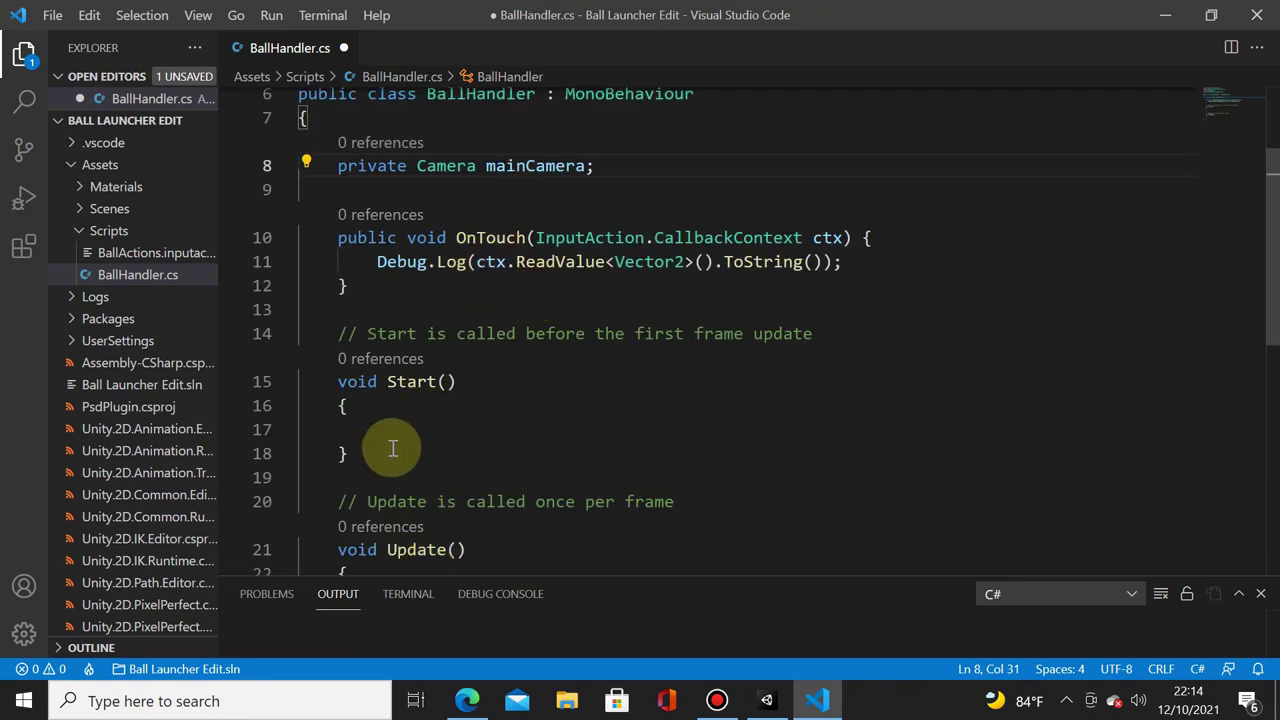
{"action": "left_click", "coordinate": [418, 431]}
{"action": "type", "text": "mainC"}
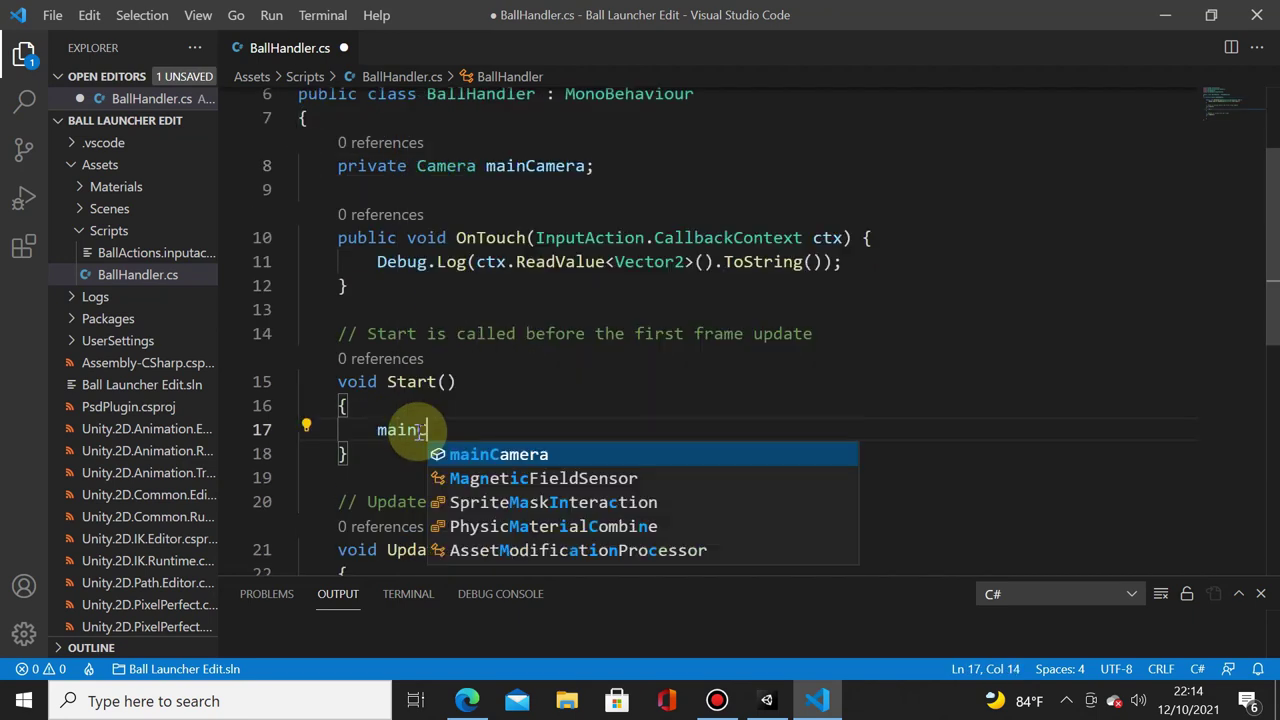
{"action": "key", "text": "Tab"}
{"action": "type", "text": "= Ca"}
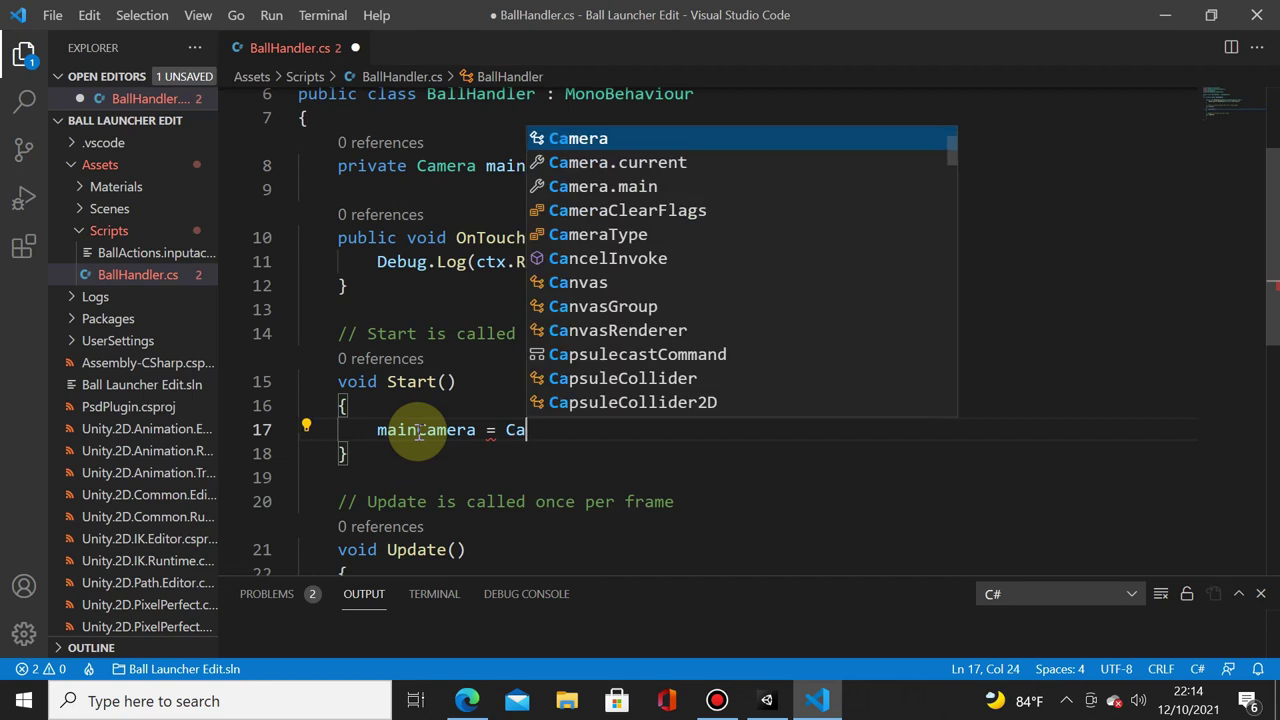
{"action": "type", "text": "mera.ma"}
{"action": "key", "text": "Tab"}
{"action": "type", "text": ";"}
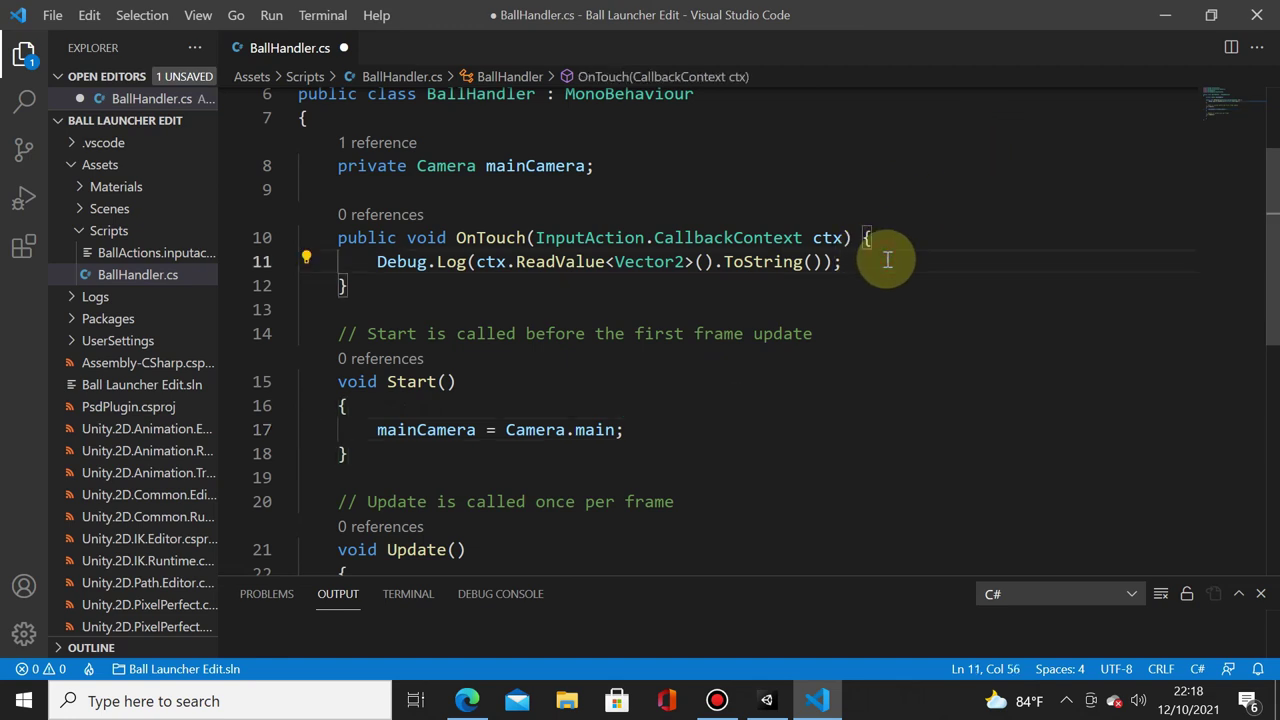
- On a new line in OnTouch, begin 'Debug.Log(mainCamera.ScreenToWorldPoint(' using autocomplete
{"action": "key", "text": "Return"}
{"action": "type", "text": "ebu"}
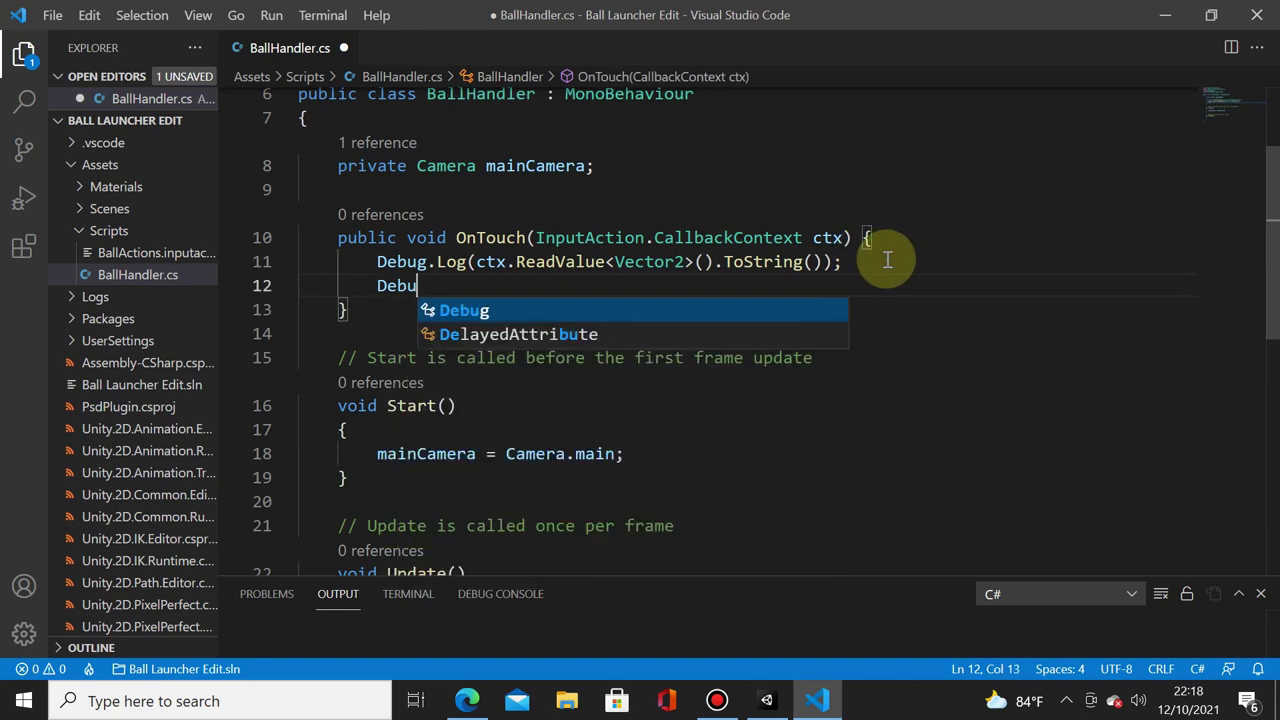
{"action": "type", "text": "g.L"}
{"action": "key", "text": "Tab"}
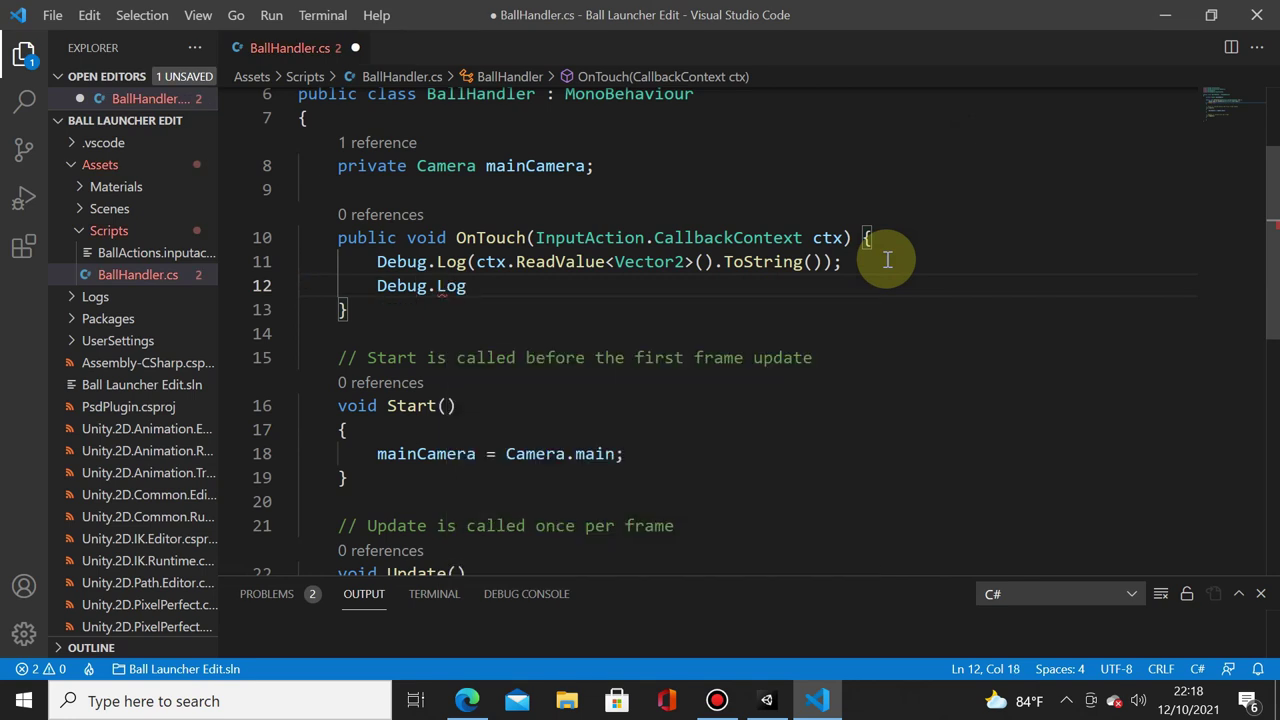
{"action": "type", "text": "("}
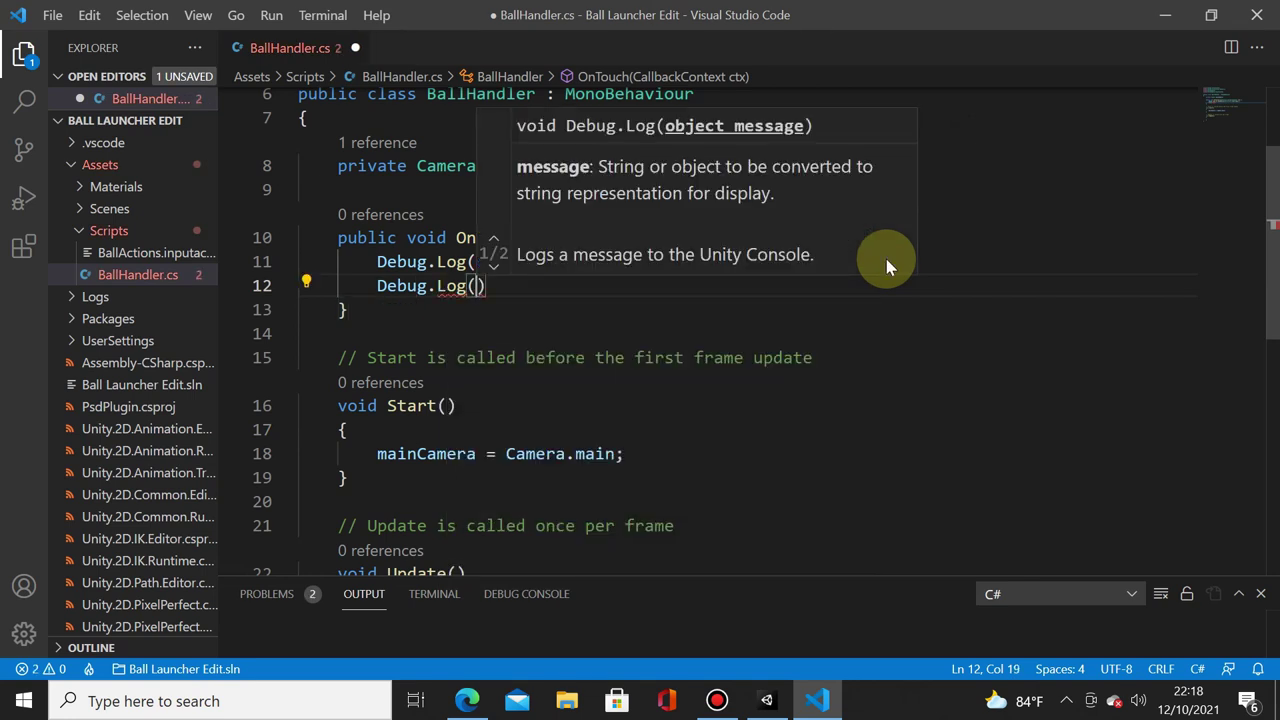
{"action": "type", "text": "main"}
{"action": "key", "text": "Tab"}
{"action": "type", "text": ".S"}
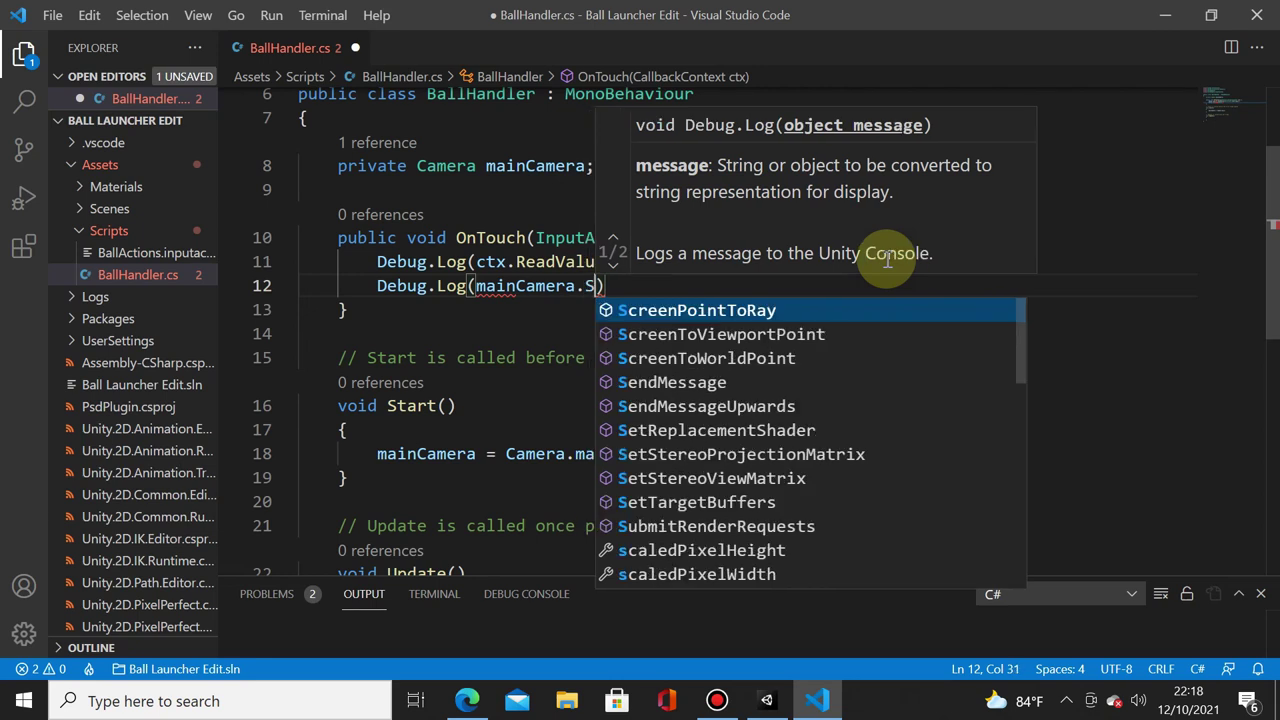
{"action": "key", "text": "Down"}
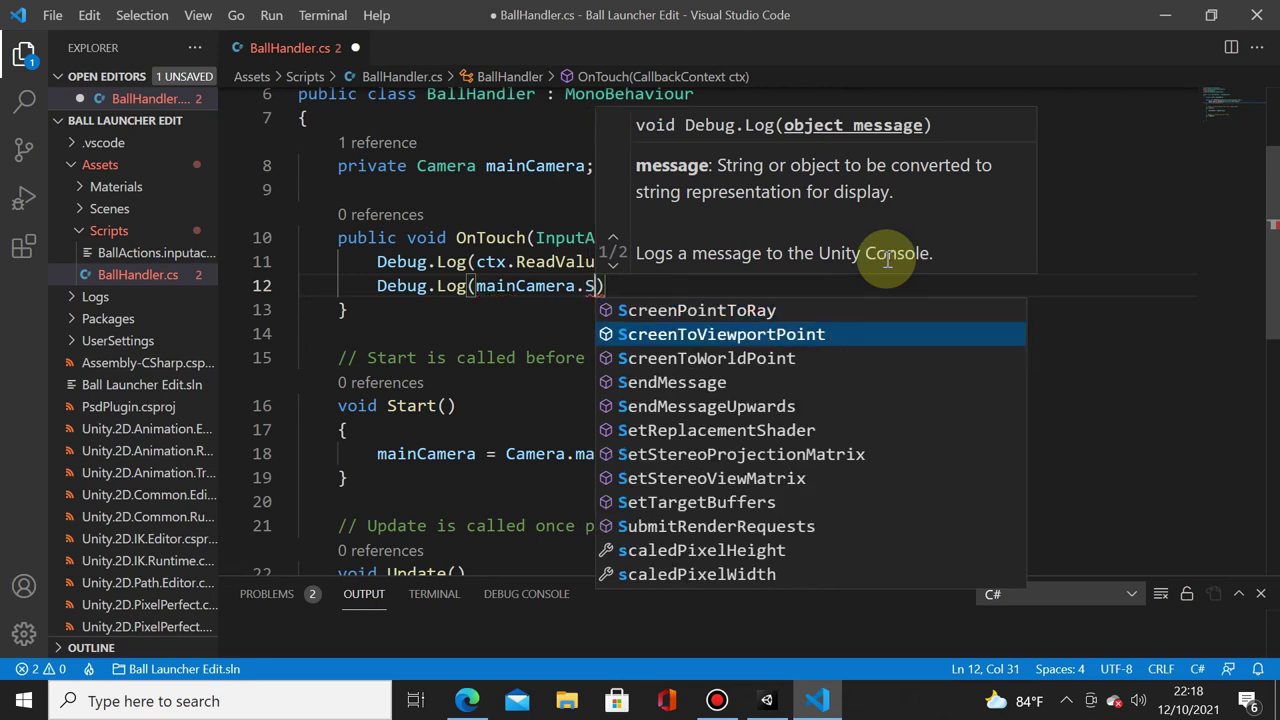
{"action": "key", "text": "Down"}
{"action": "key", "text": "Tab"}
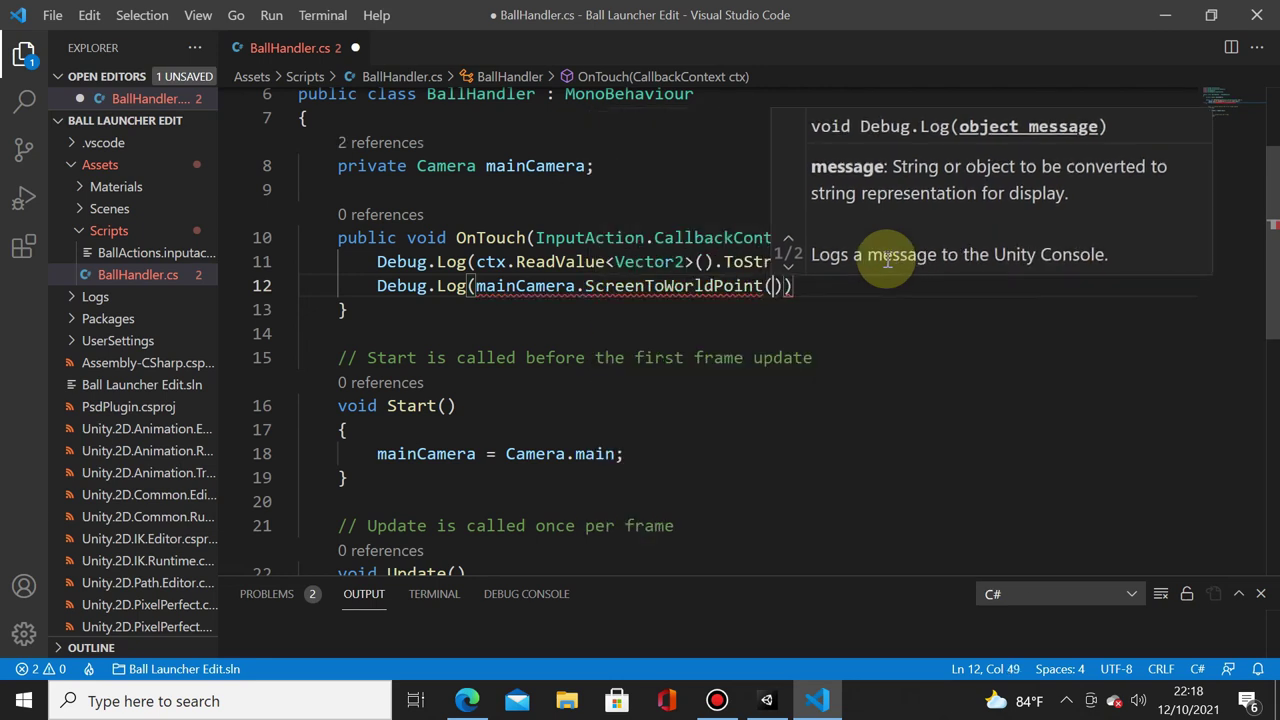
{"action": "type", "text": "("}
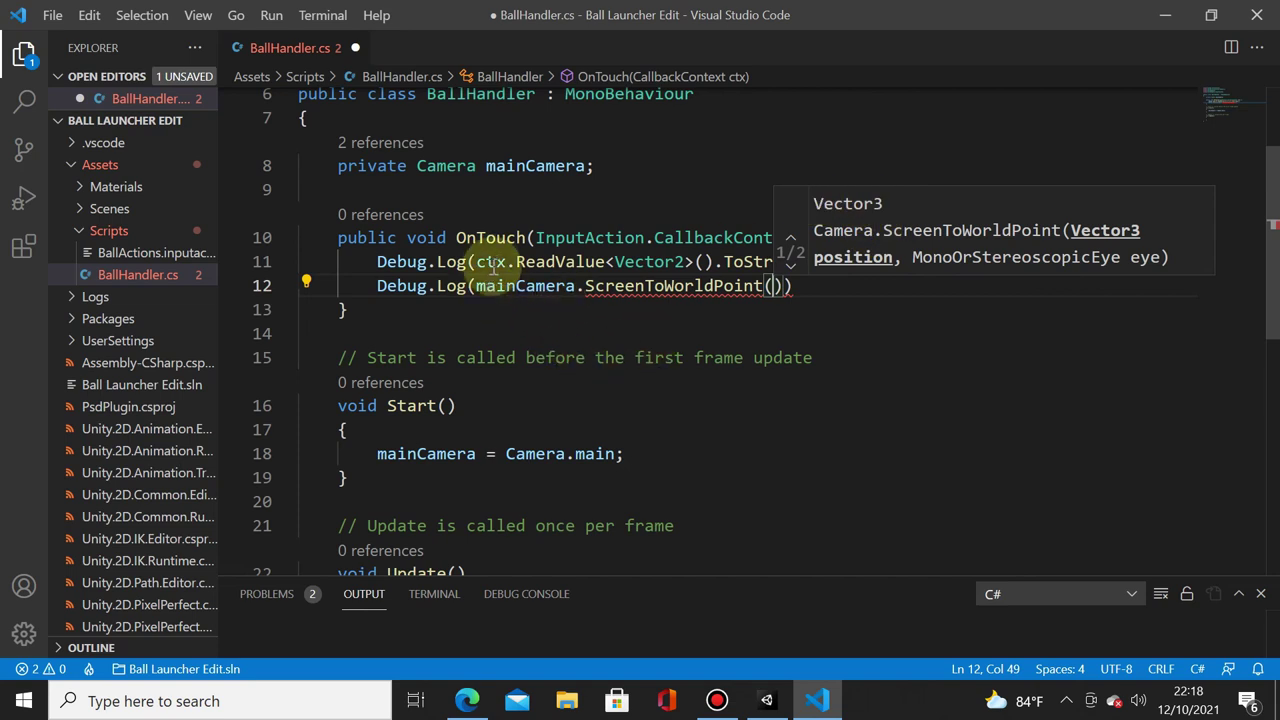
- Paste ctx.ReadValue<Vector2>() into ScreenToWorldPoint and finish the line with '.ToString());'
{"action": "left_click", "coordinate": [479, 262]}
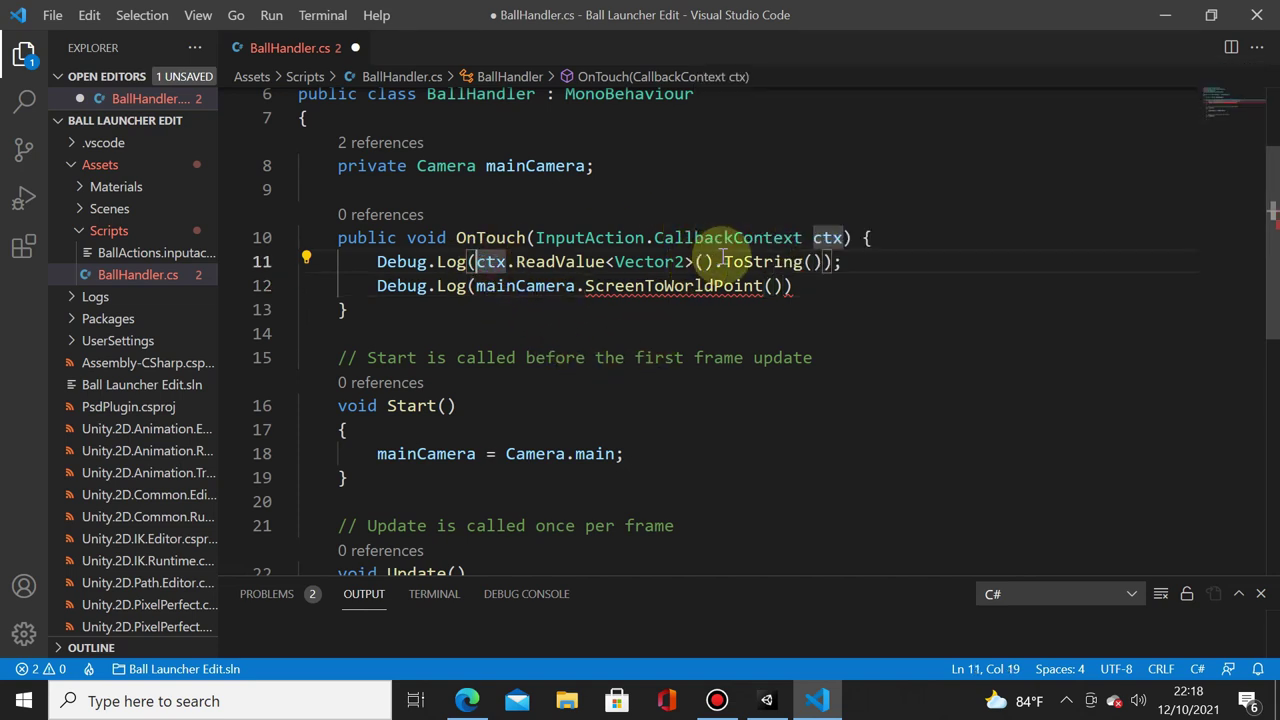
{"action": "left_click", "coordinate": [714, 261], "text": "shift"}
{"action": "key", "text": "ctrl+c"}
{"action": "left_click", "coordinate": [768, 287]}
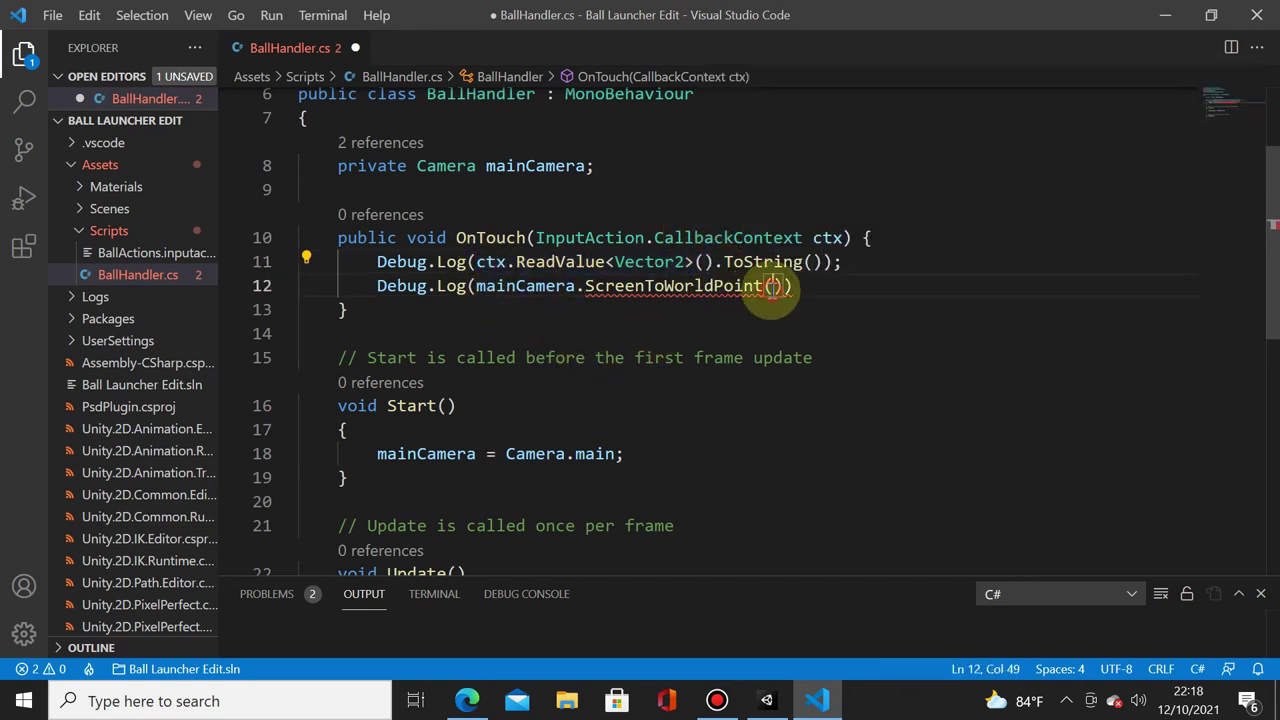
{"action": "key", "text": "ctrl+v"}
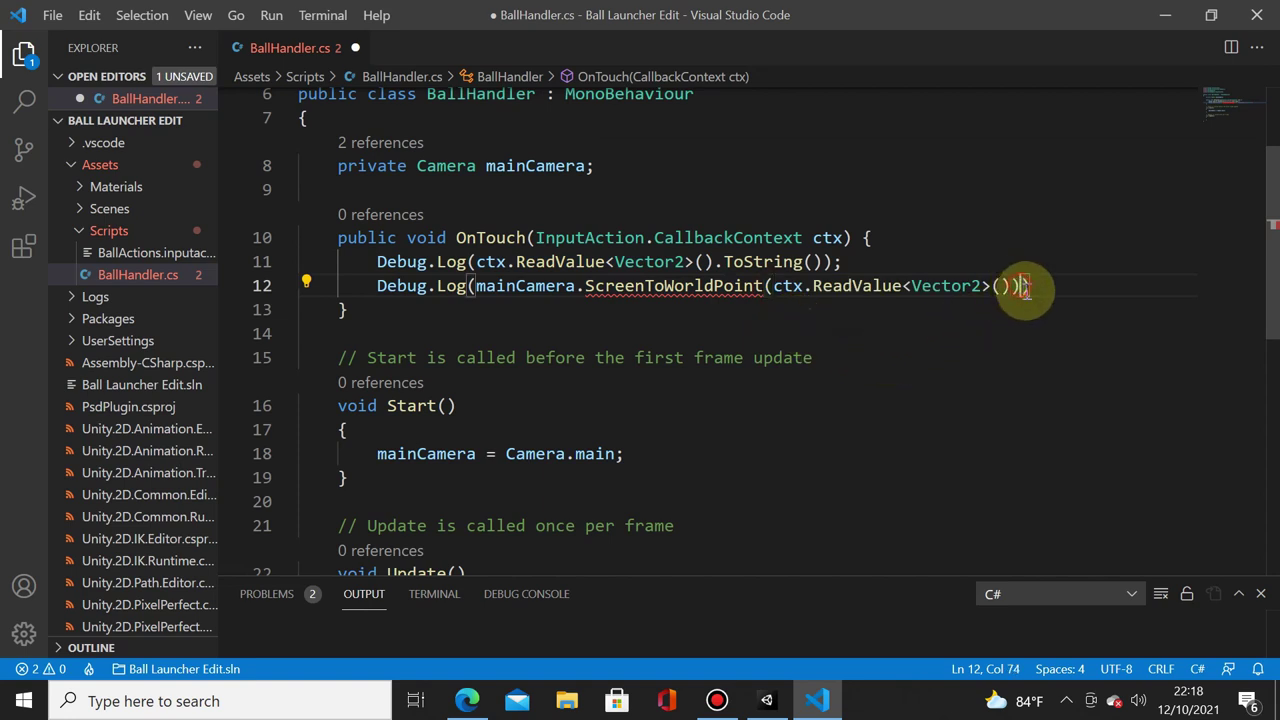
{"action": "type", "text": ").TO"}
{"action": "key", "text": "Tab"}
{"action": "type", "text": "("}
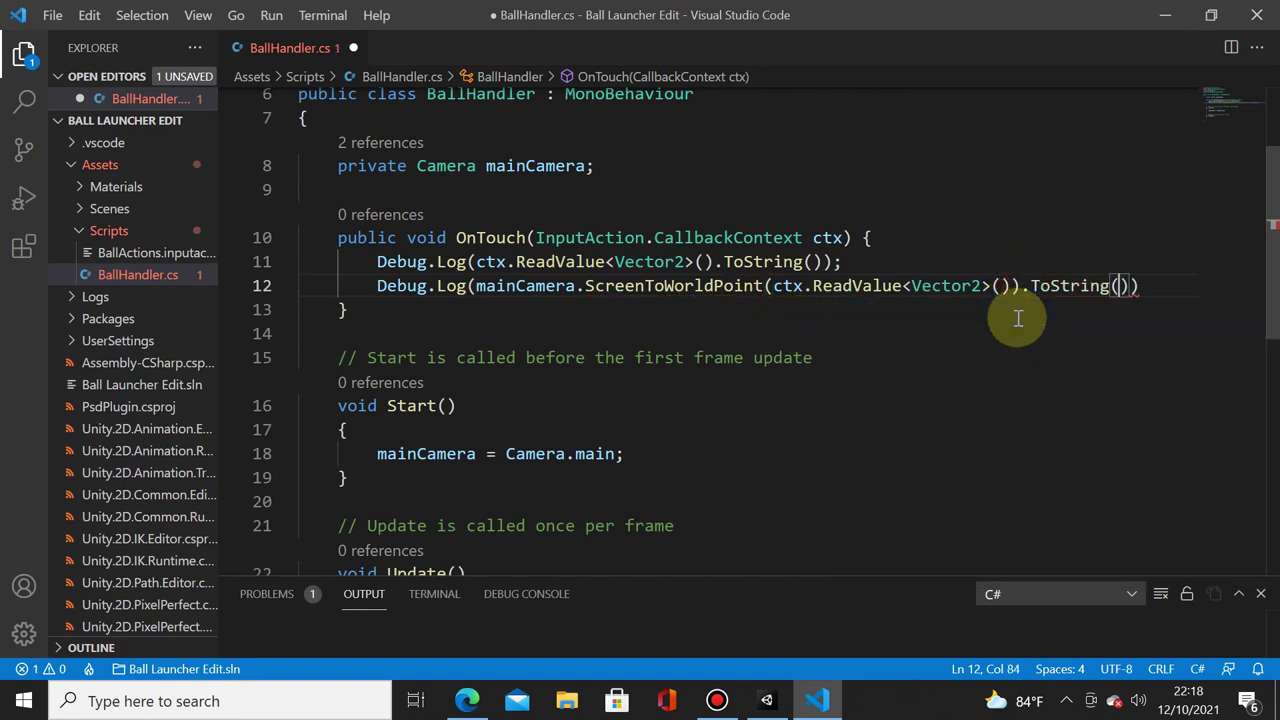
{"action": "type", "text": "));"}
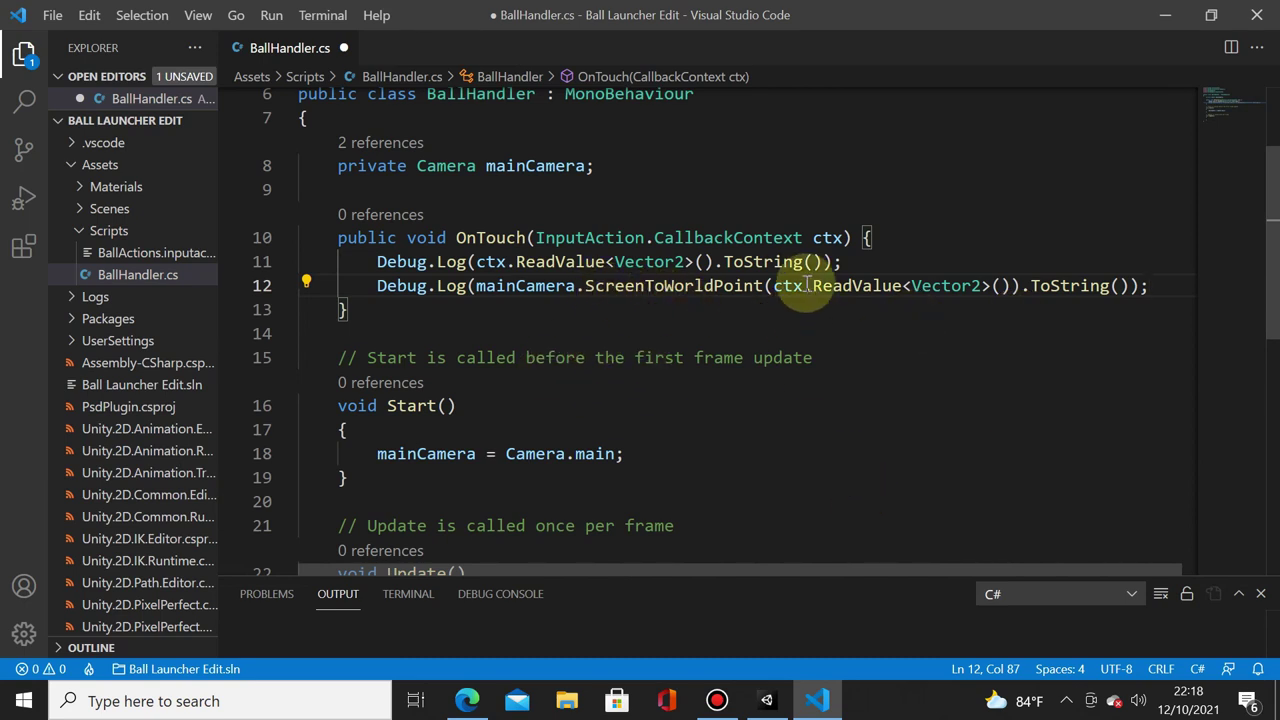
- Check the pasted touch expression and save BallHandler.cs
{"action": "mouse_move", "coordinate": [774, 286]}
{"action": "left_mouse_down"}
{"action": "mouse_move", "coordinate": [971, 259]}
{"action": "mouse_move", "coordinate": [1012, 287]}
{"action": "left_mouse_up"}
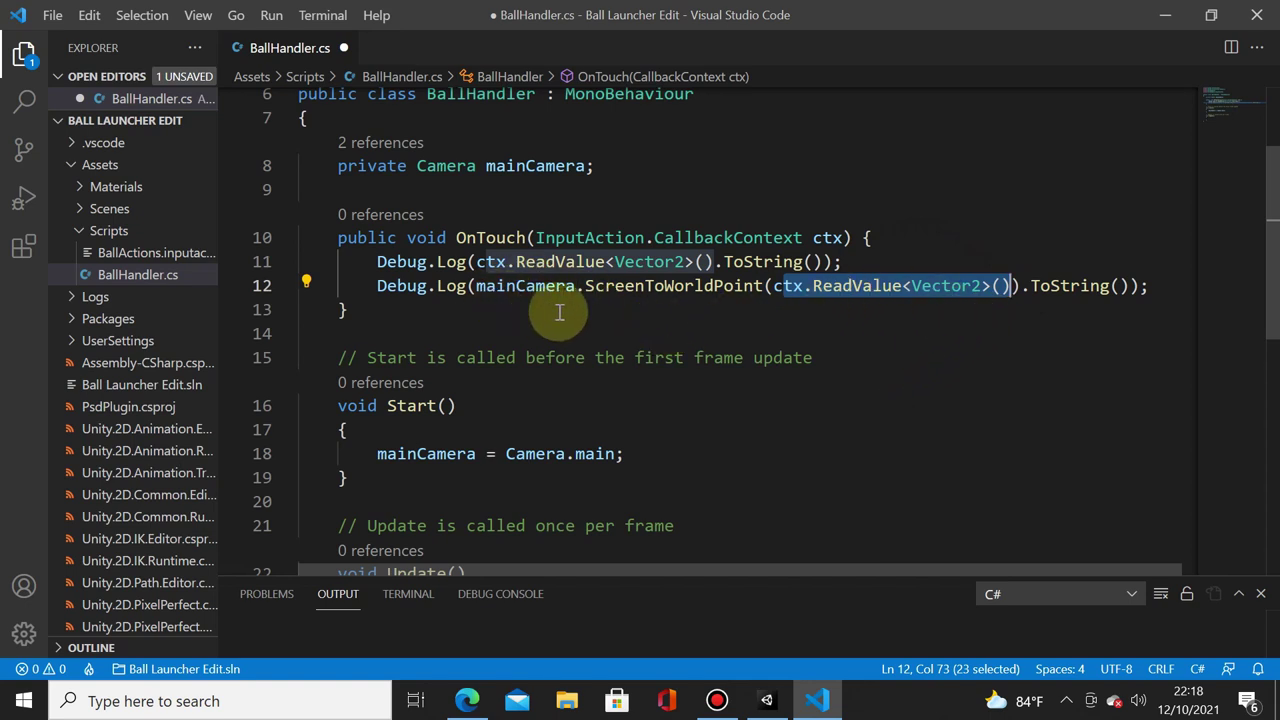
{"action": "mouse_move", "coordinate": [695, 283]}
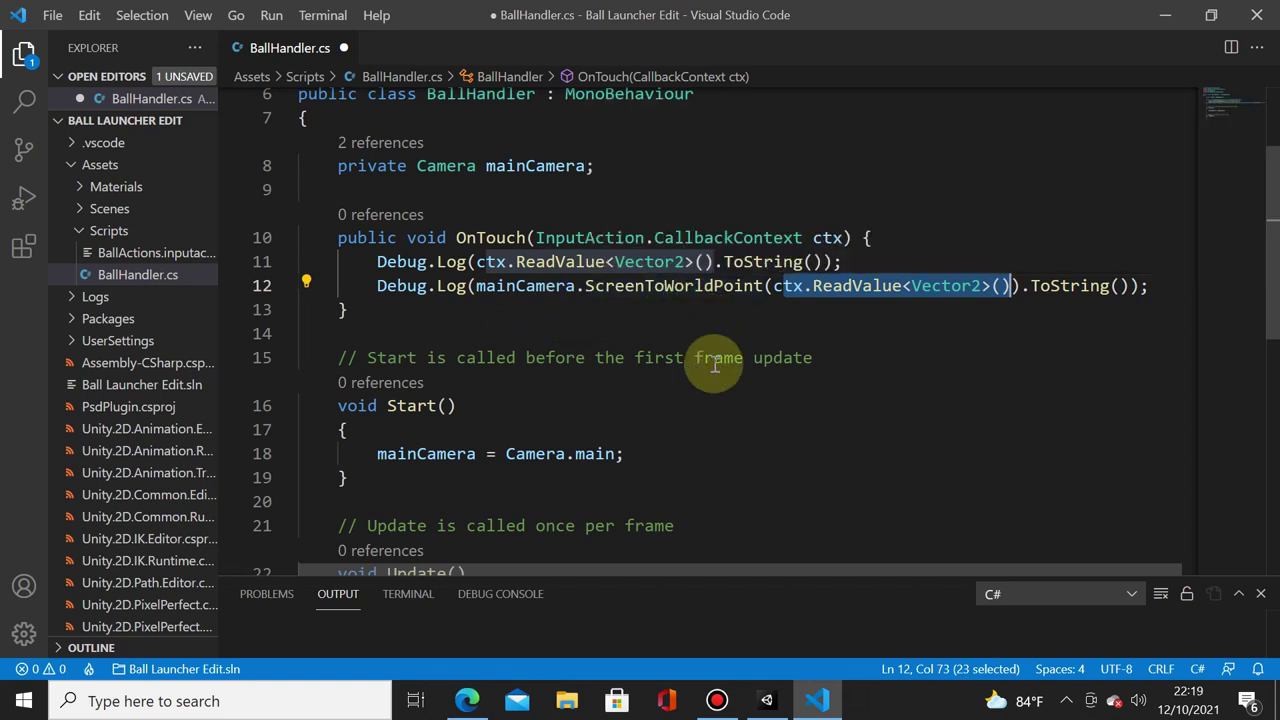
{"action": "left_click", "coordinate": [796, 309]}
{"action": "key", "text": "ctrl+s"}
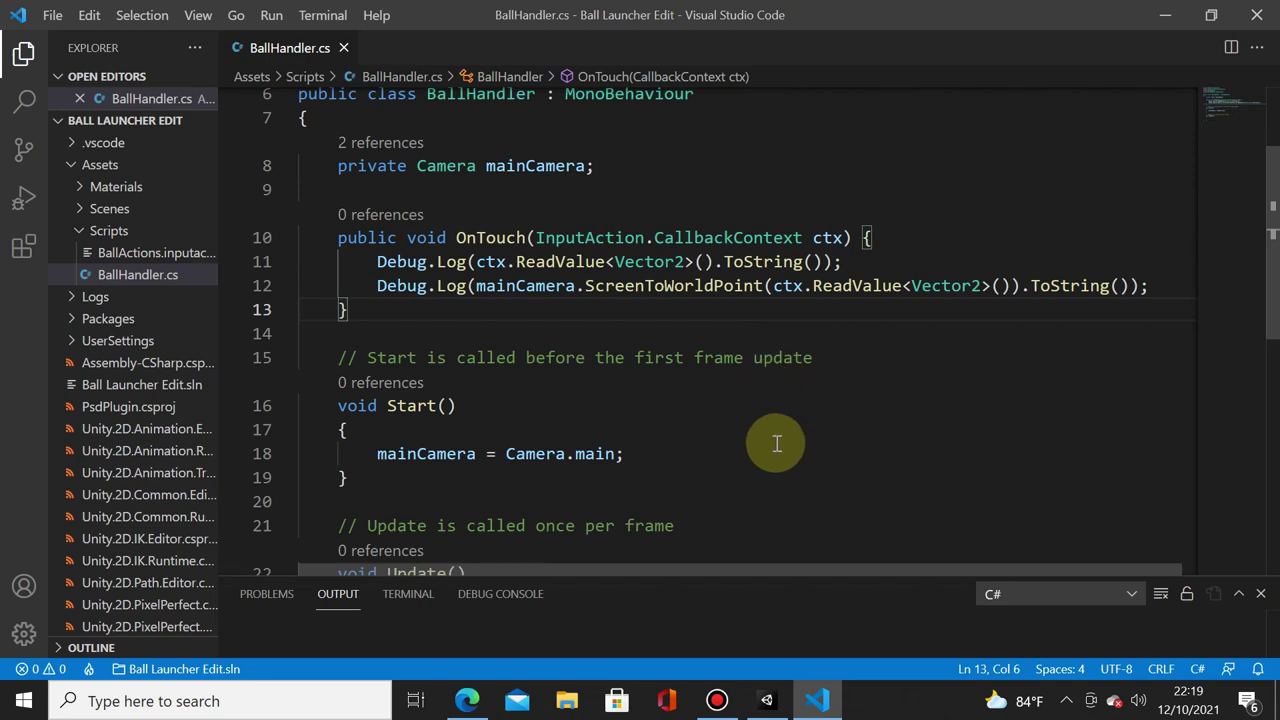
- Play the game in Unity and touch two spots, checking that the Console logs world points like (-5.1, 2.3, -10.0), then stop play mode
{"action": "left_click", "coordinate": [765, 697]}
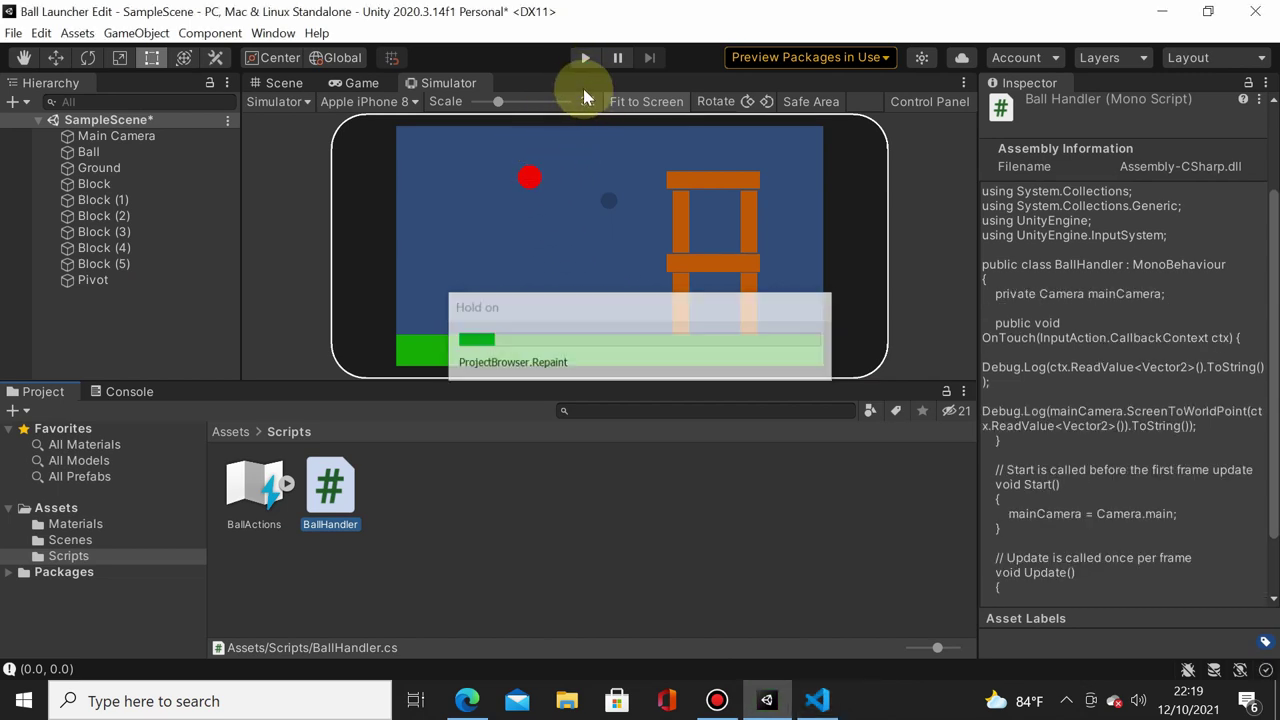
{"action": "left_click", "coordinate": [585, 60]}
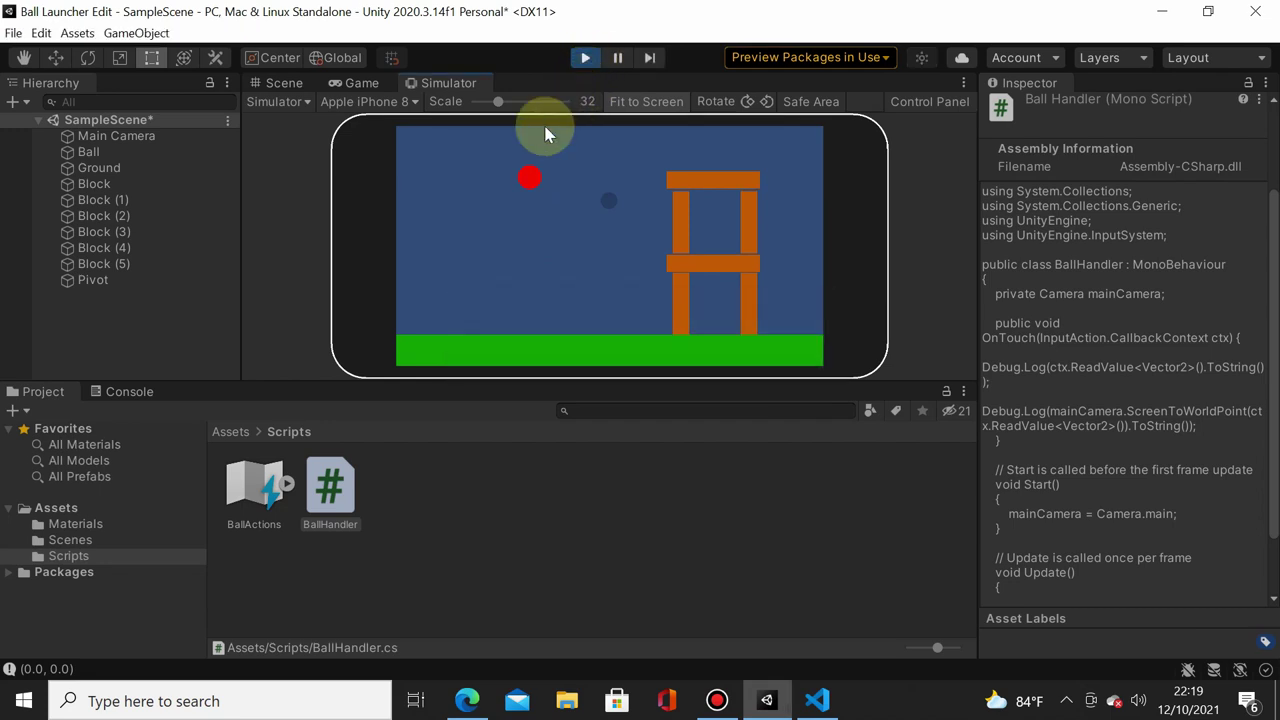
{"action": "left_click", "coordinate": [110, 392]}
{"action": "left_click", "coordinate": [478, 255]}
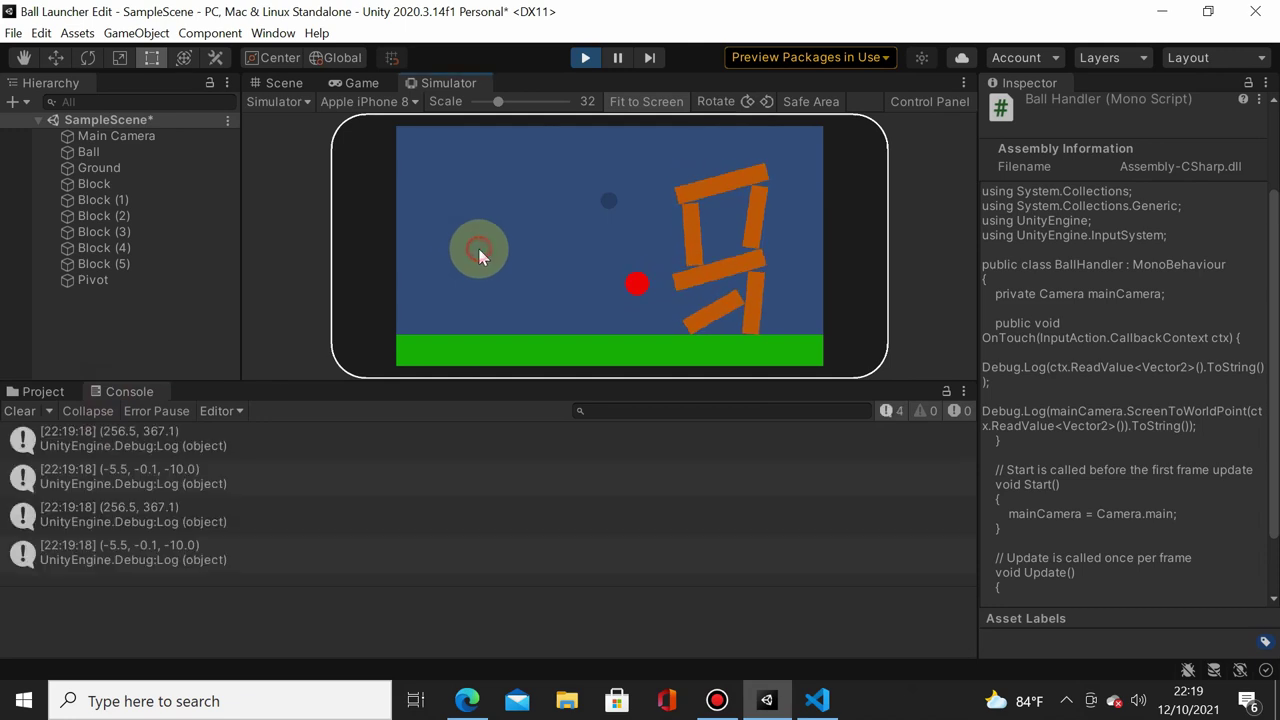
{"action": "left_click", "coordinate": [489, 191]}
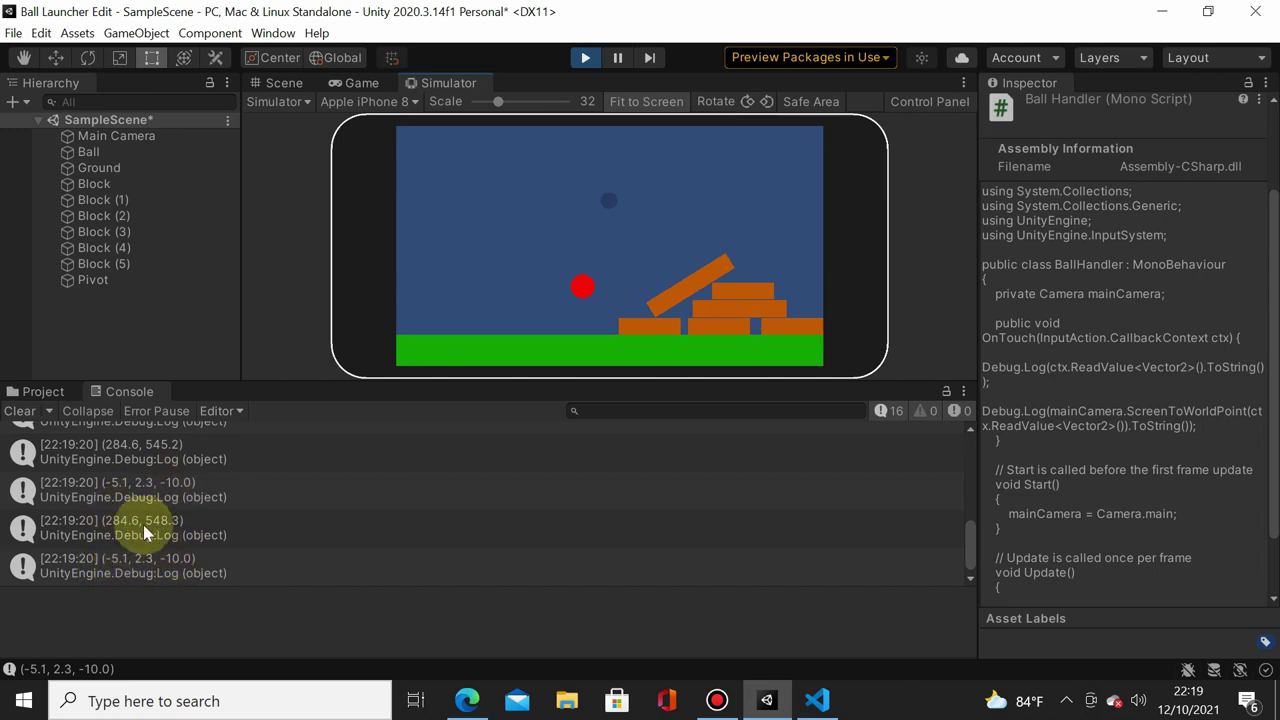
{"action": "left_click", "coordinate": [583, 62]}
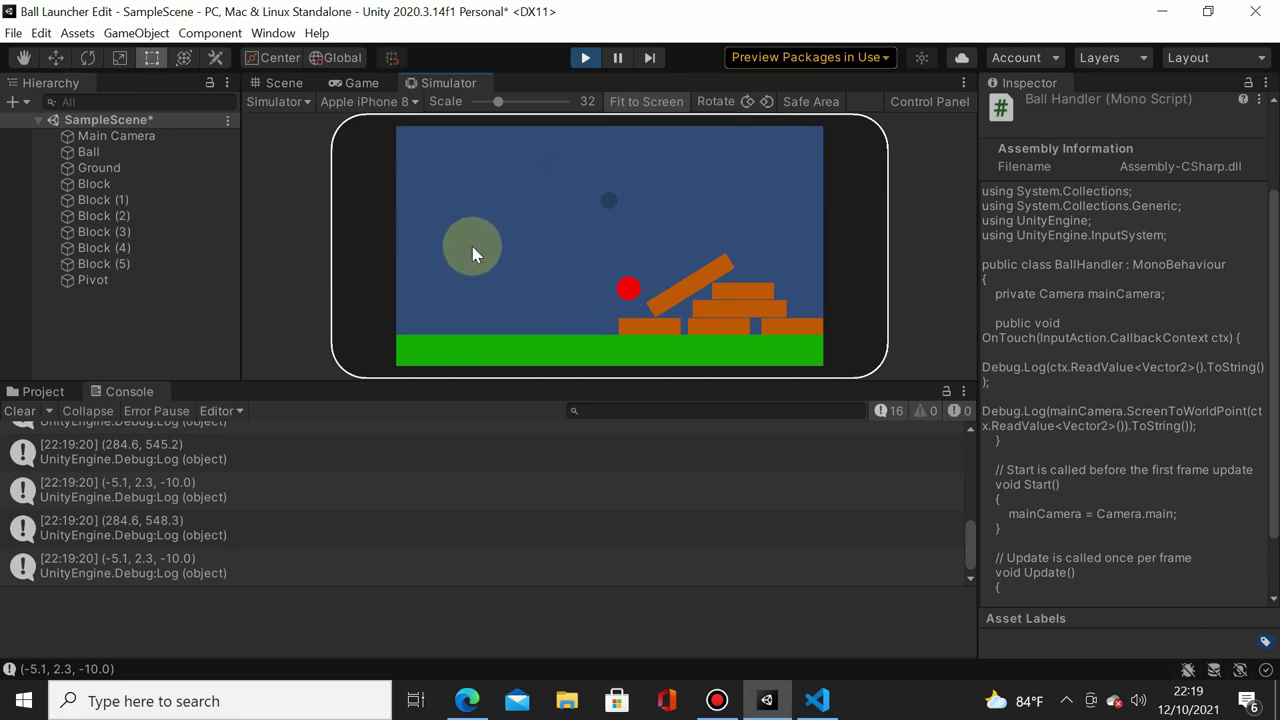
{"action": "left_click", "coordinate": [585, 57]}
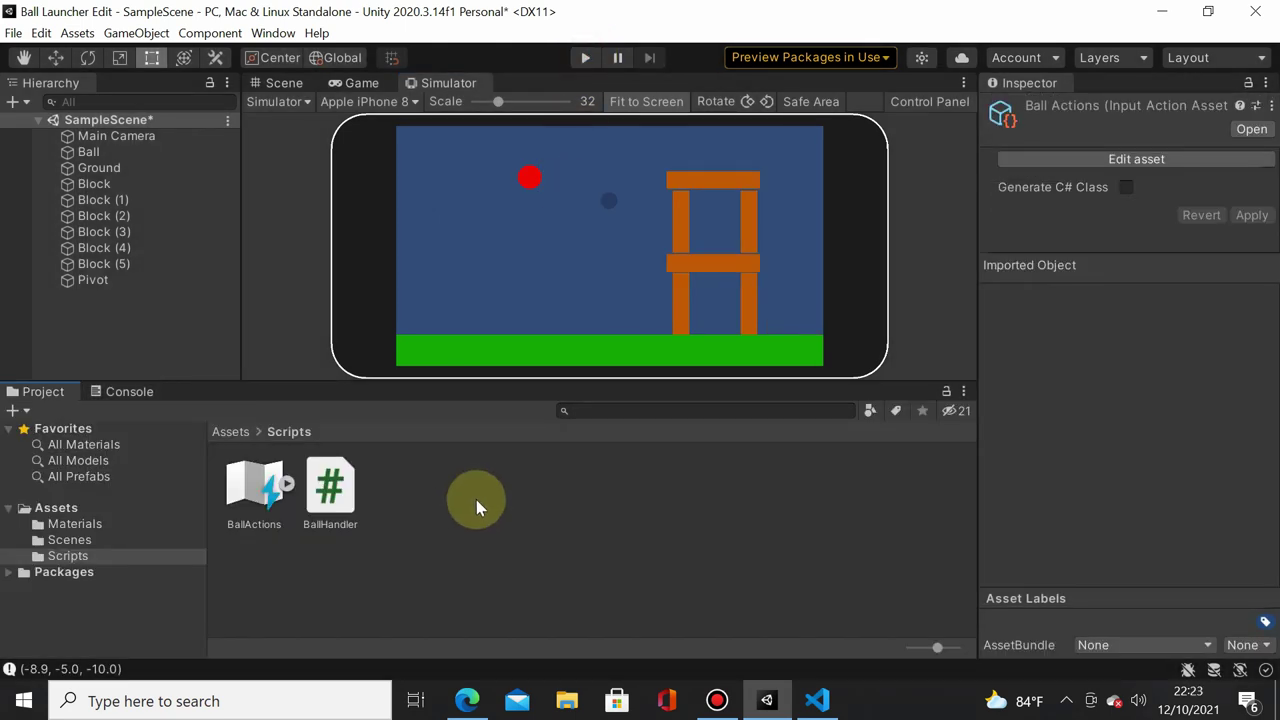
- In BallActions, add a Contact action bound to Press [Touchscreen]
{"action": "left_click", "coordinate": [512, 508]}
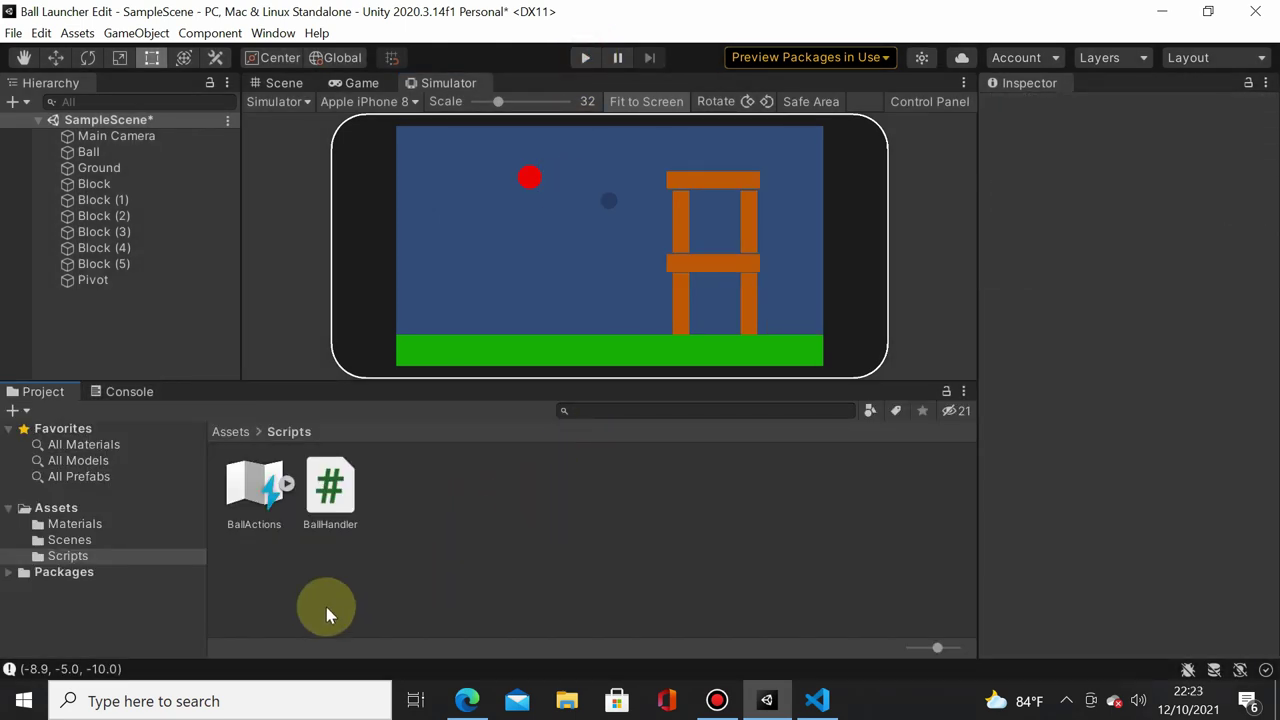
{"action": "double_click", "coordinate": [244, 523]}
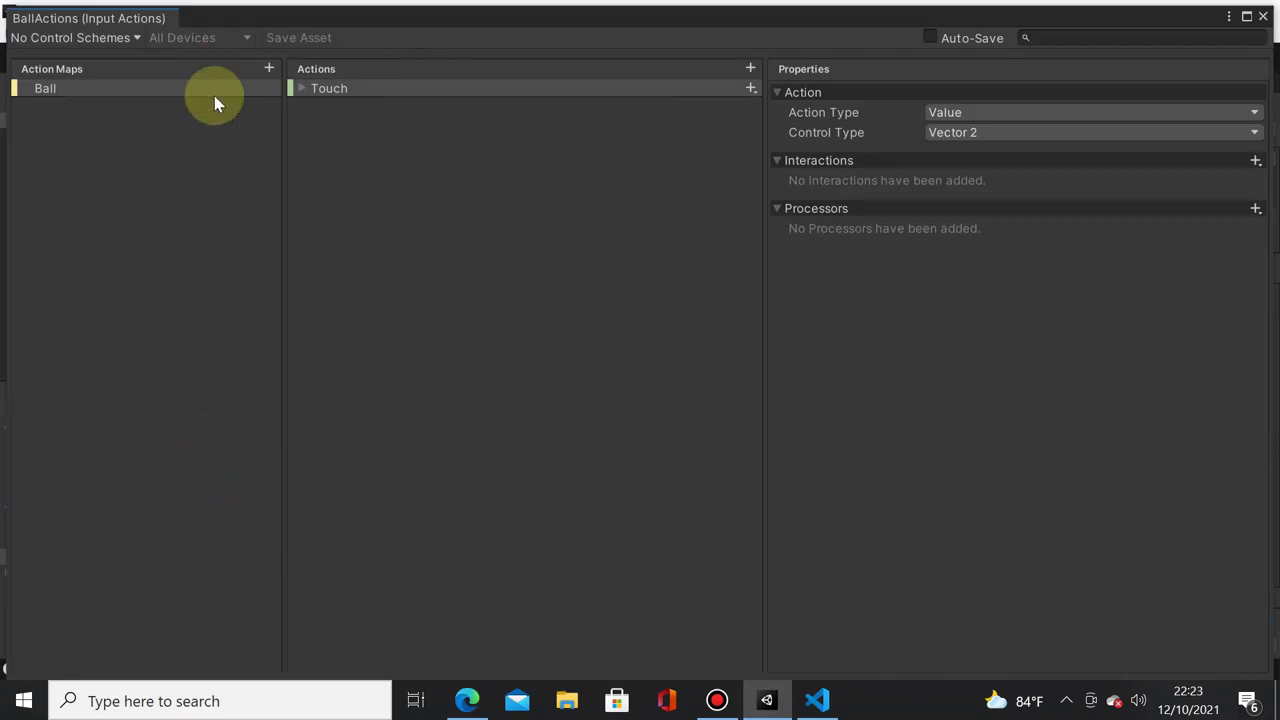
{"action": "left_click", "coordinate": [750, 69]}
{"action": "type", "text": "Contact"}
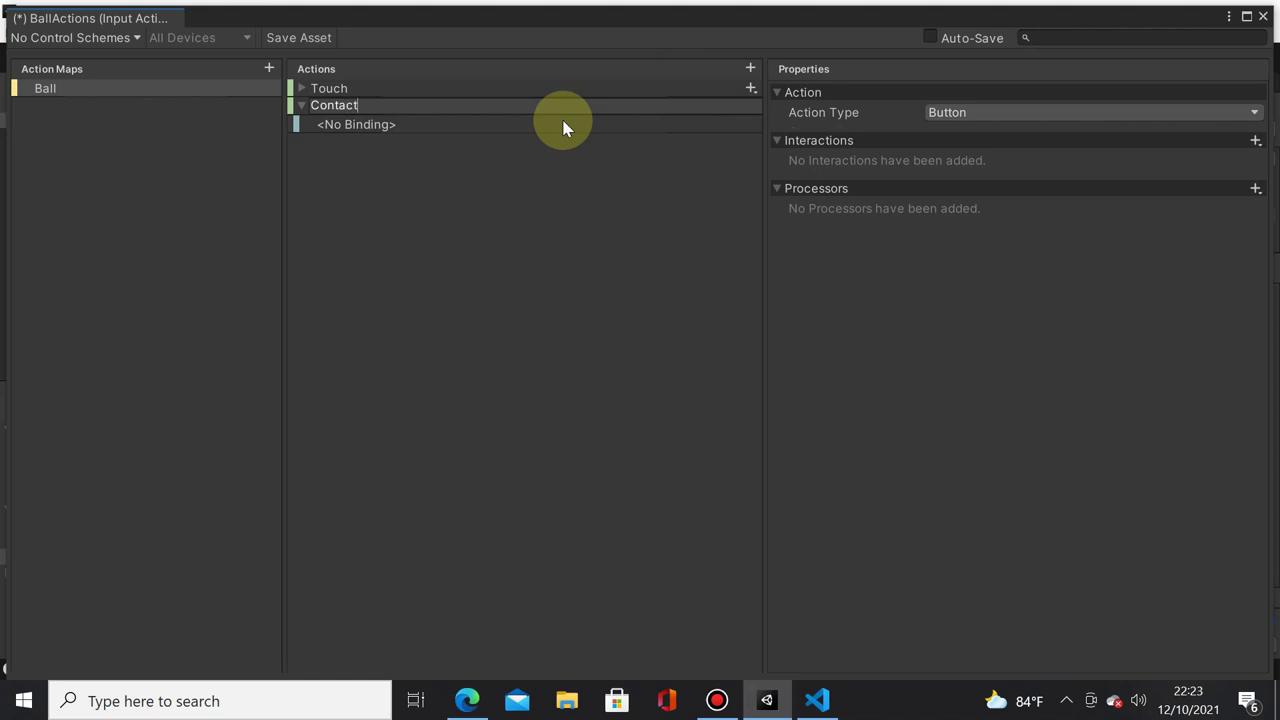
{"action": "key", "text": "Return"}
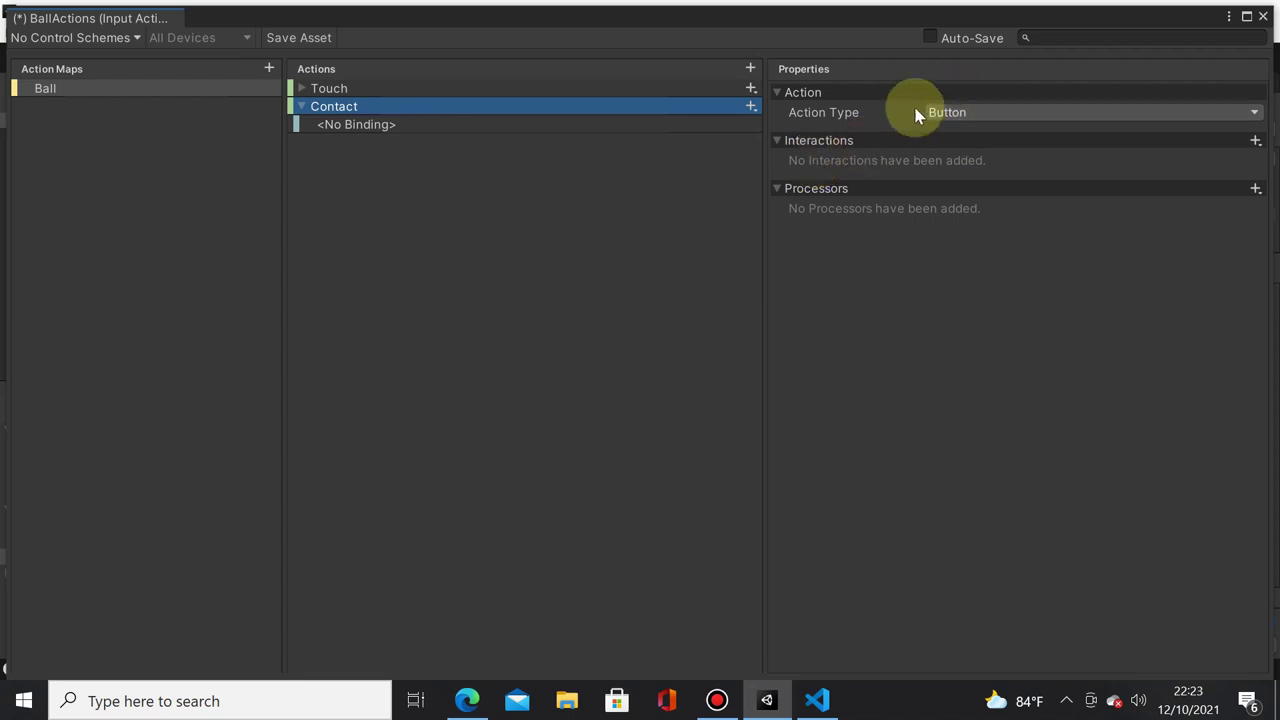
{"action": "left_click", "coordinate": [432, 126]}
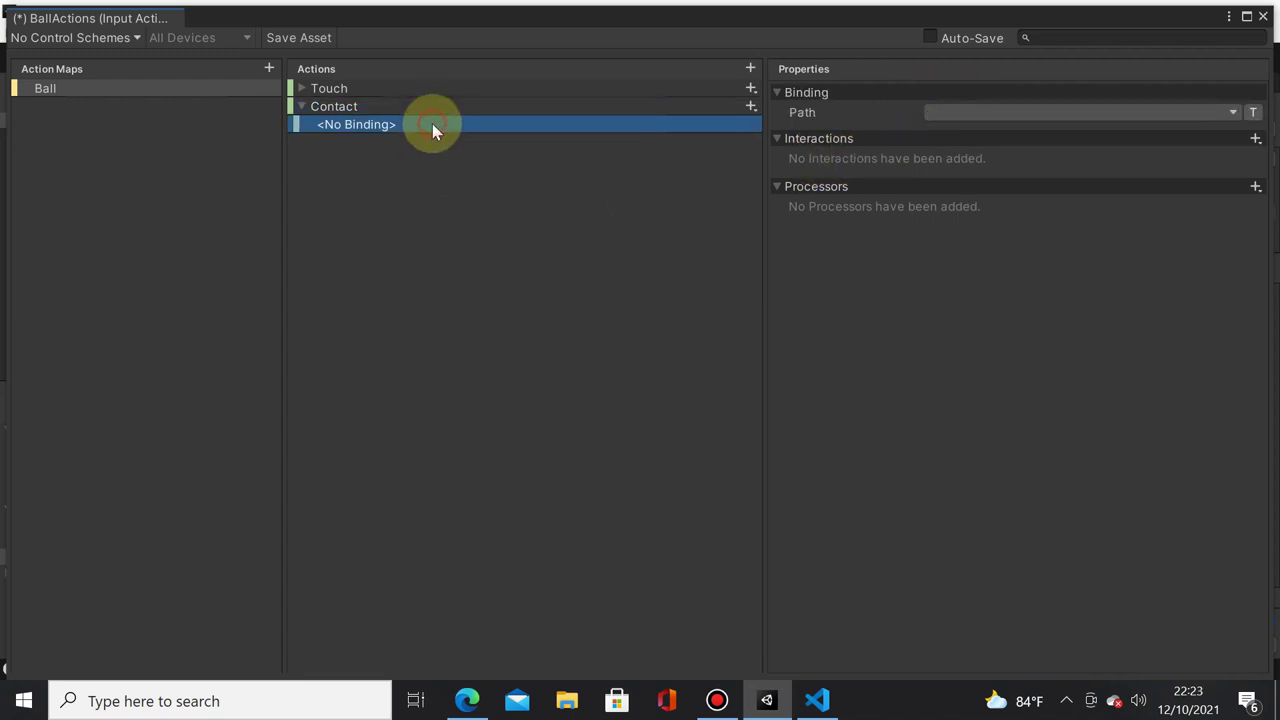
{"action": "left_click", "coordinate": [995, 118]}
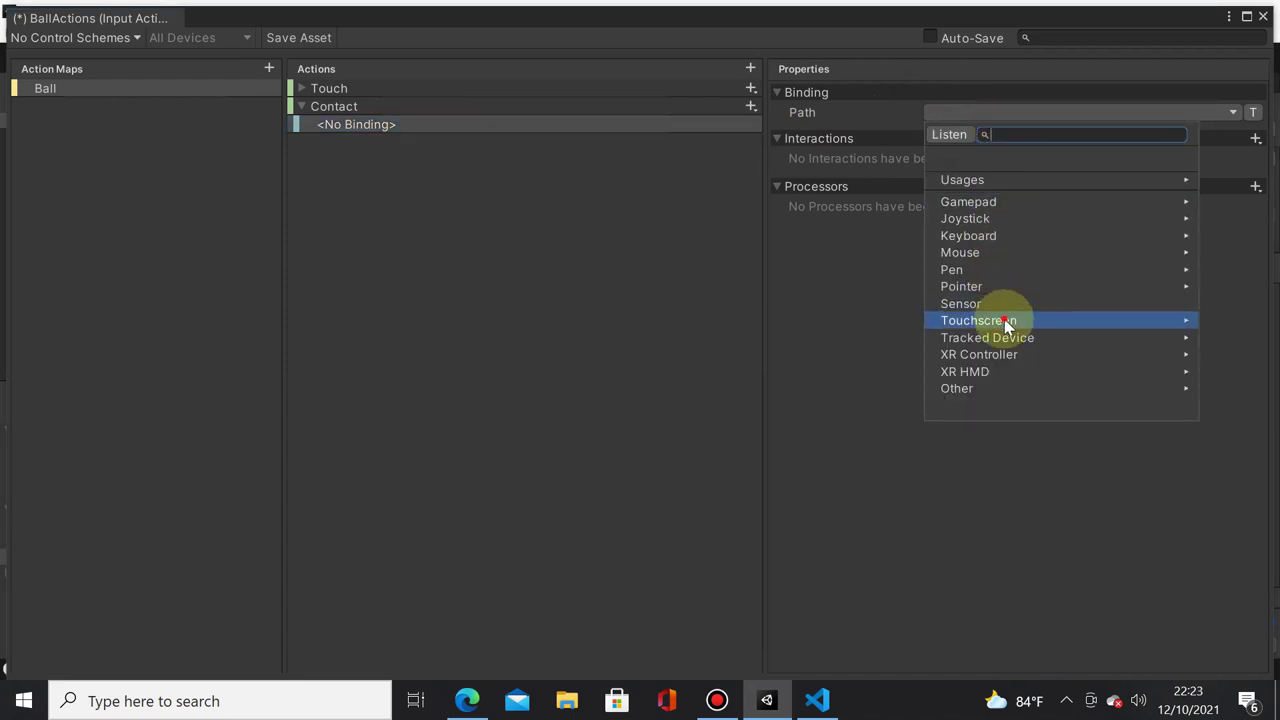
{"action": "left_click", "coordinate": [1004, 319]}
{"action": "left_click", "coordinate": [962, 179]}
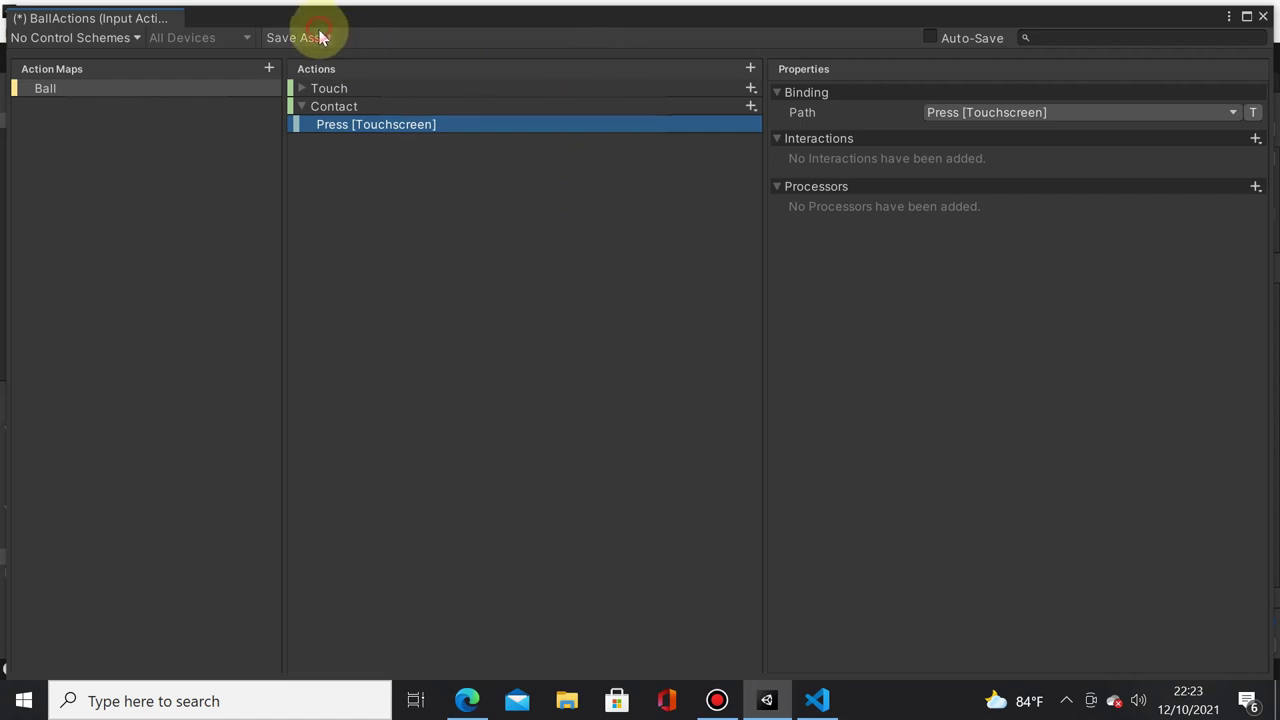
- Save and close the input actions asset, then select Ball to view its Inspector
{"action": "left_click", "coordinate": [278, 37]}
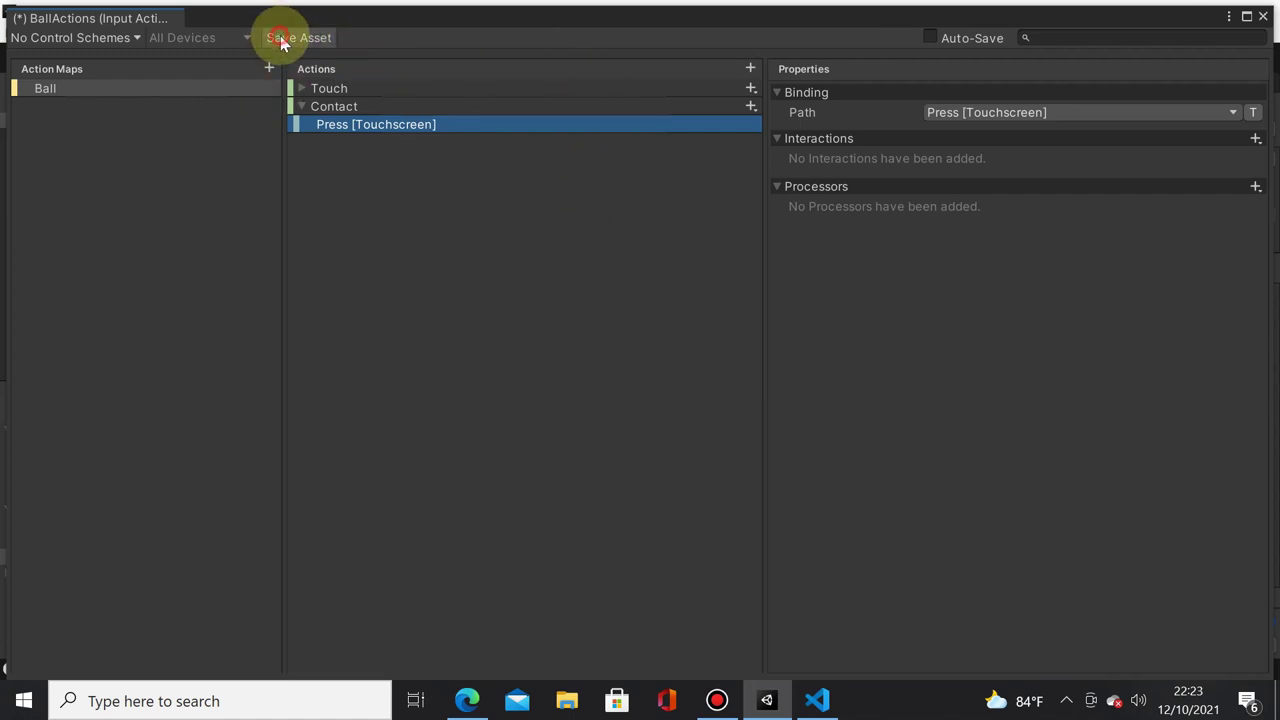
{"action": "left_click", "coordinate": [1265, 16]}
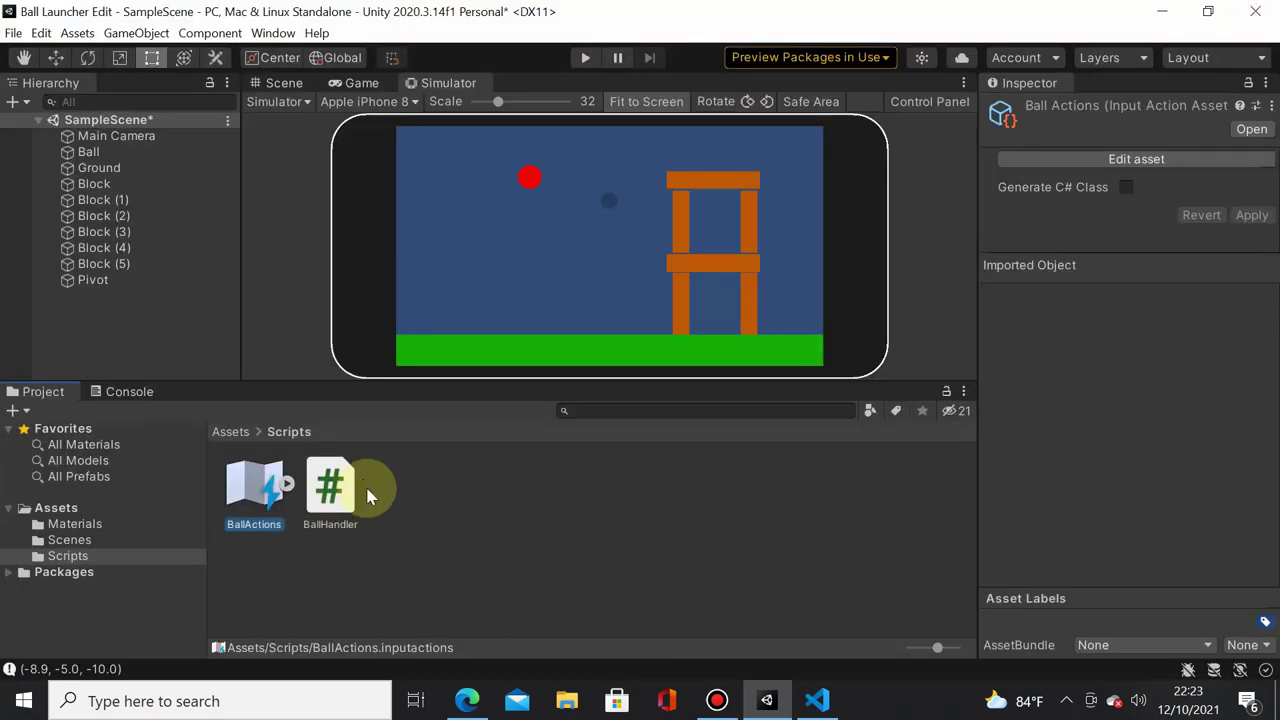
{"action": "left_click", "coordinate": [116, 155]}
{"action": "scroll", "coordinate": [1222, 315], "scroll_direction": "down", "scroll_amount": 5}
{"action": "scroll", "coordinate": [1212, 427], "scroll_direction": "down", "scroll_amount": 5}
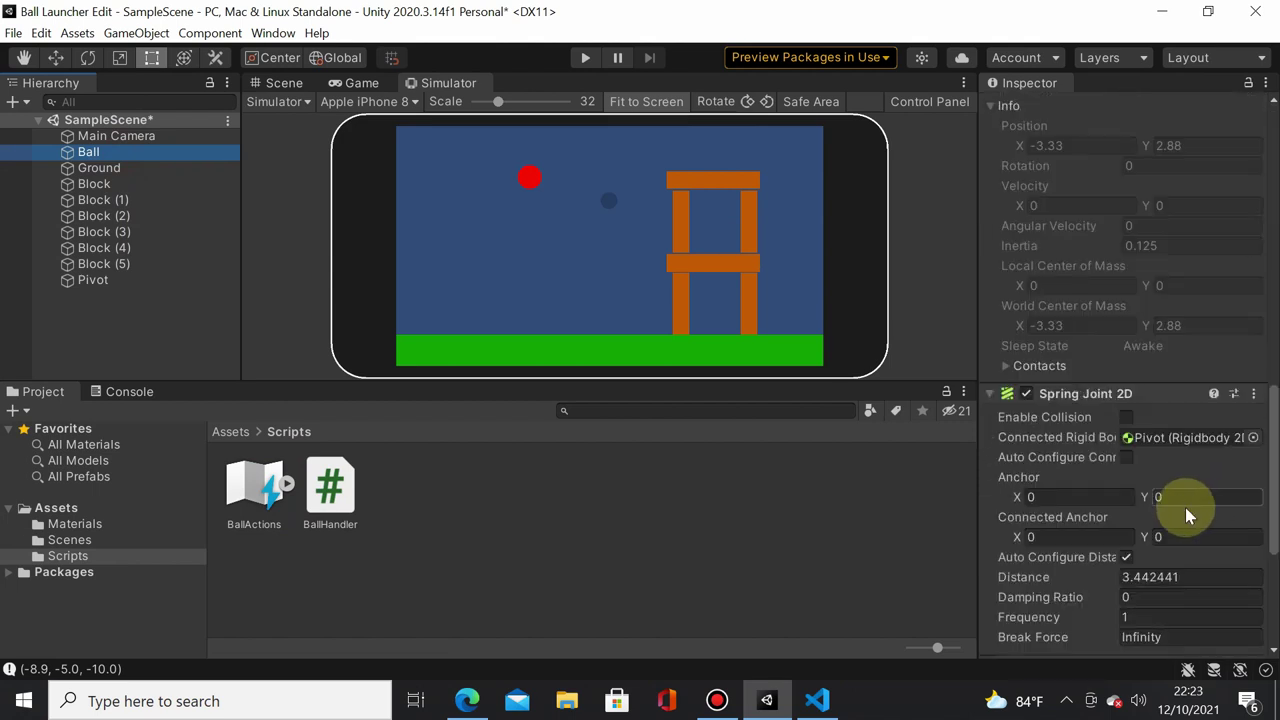
{"action": "scroll", "coordinate": [1185, 507], "scroll_direction": "down", "scroll_amount": 5}
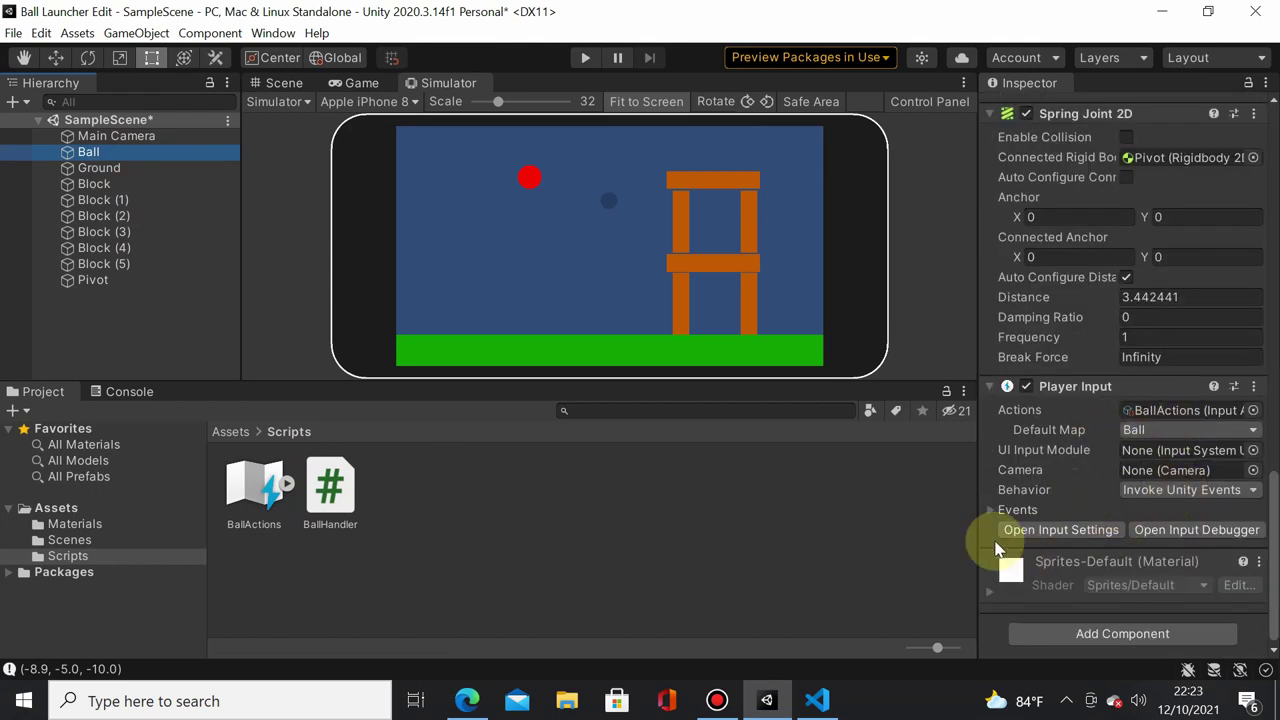
- Open BallHandler and add a blank line below the OnTouch method
{"action": "double_click", "coordinate": [338, 495]}
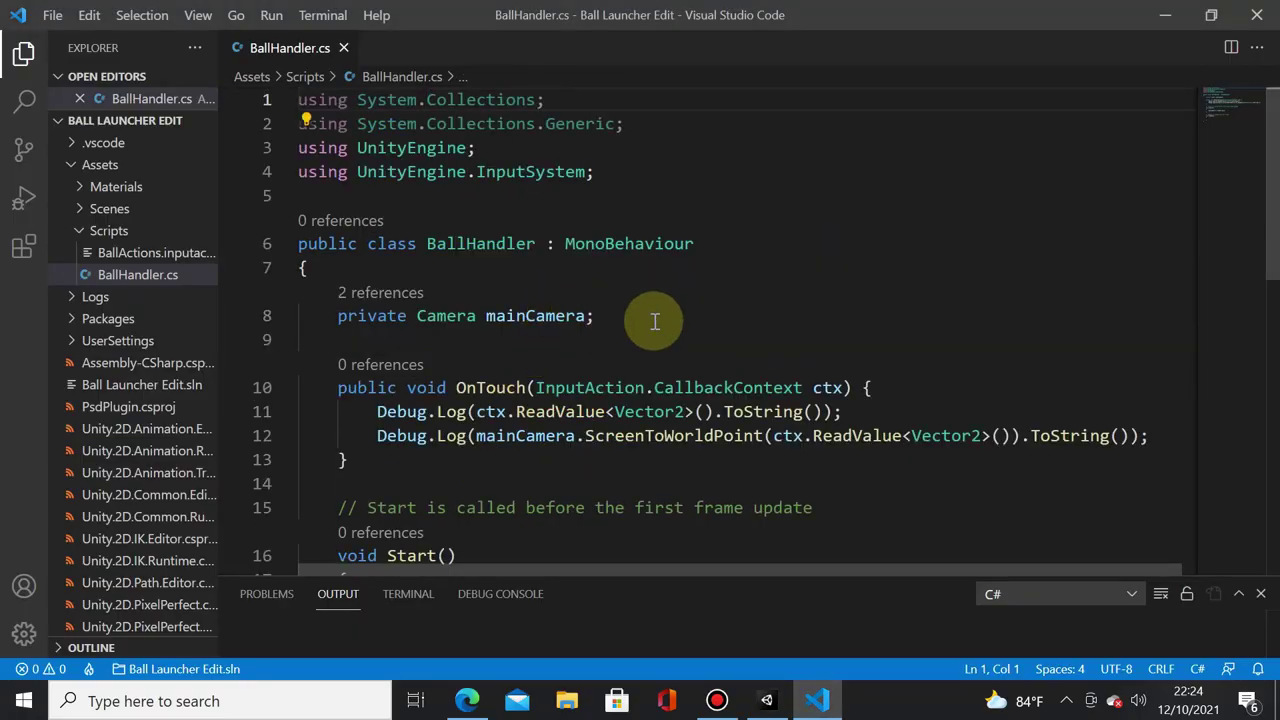
{"action": "left_click", "coordinate": [700, 338]}
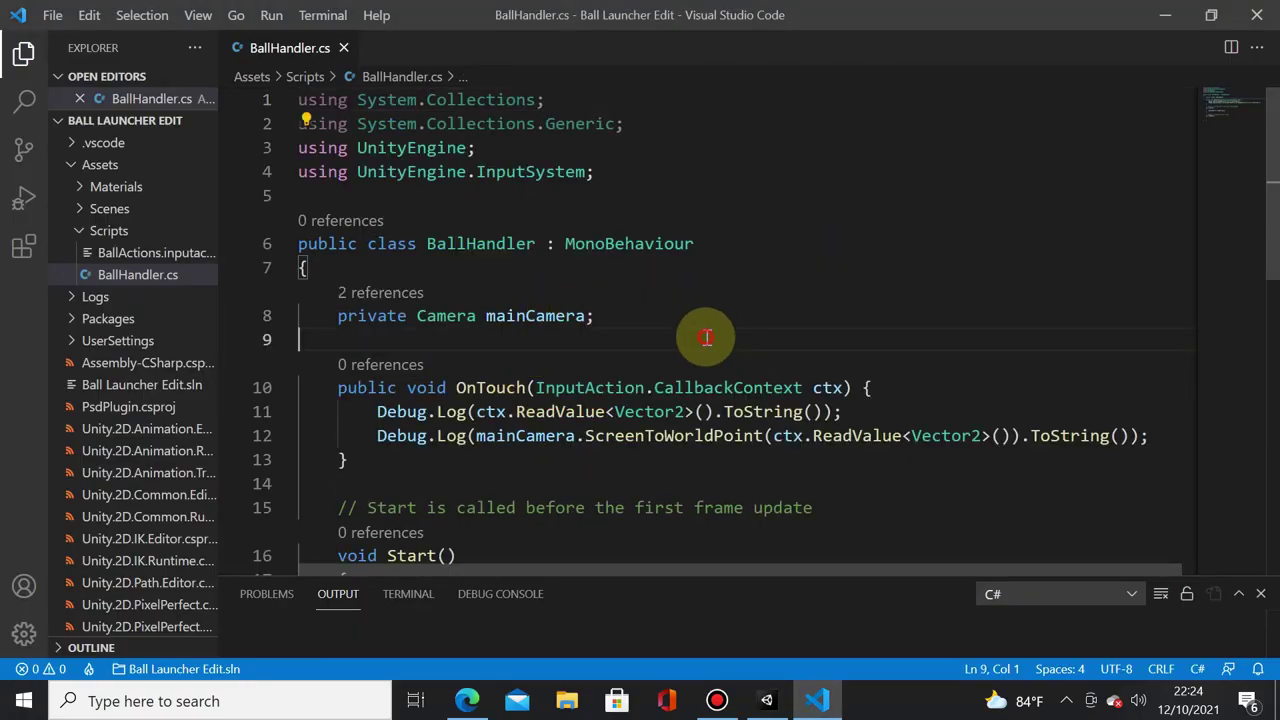
{"action": "scroll", "coordinate": [712, 332], "scroll_direction": "down", "scroll_amount": 3}
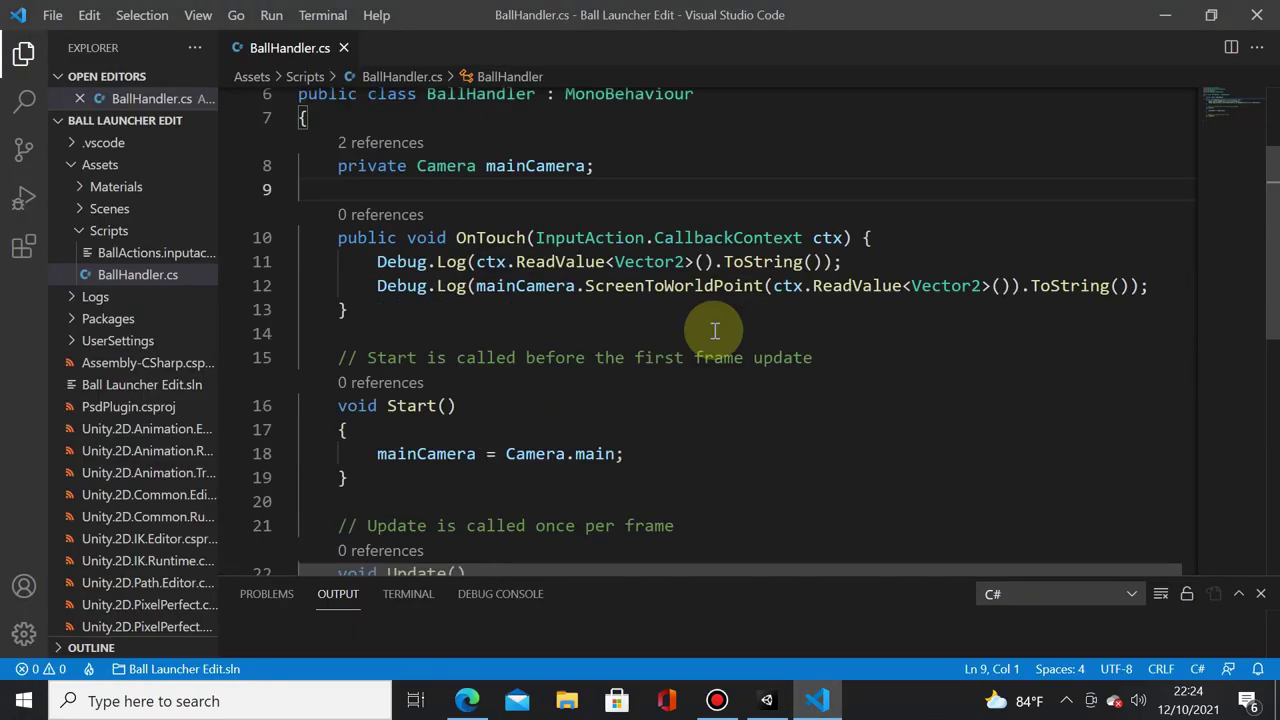
{"action": "left_click", "coordinate": [512, 312]}
{"action": "key", "text": "Return"}
{"action": "key", "text": "Return"}
- Write the method header 'public void OnContact(InputAction.CallbackContext ctx) {'
{"action": "type", "text": "ubl"}
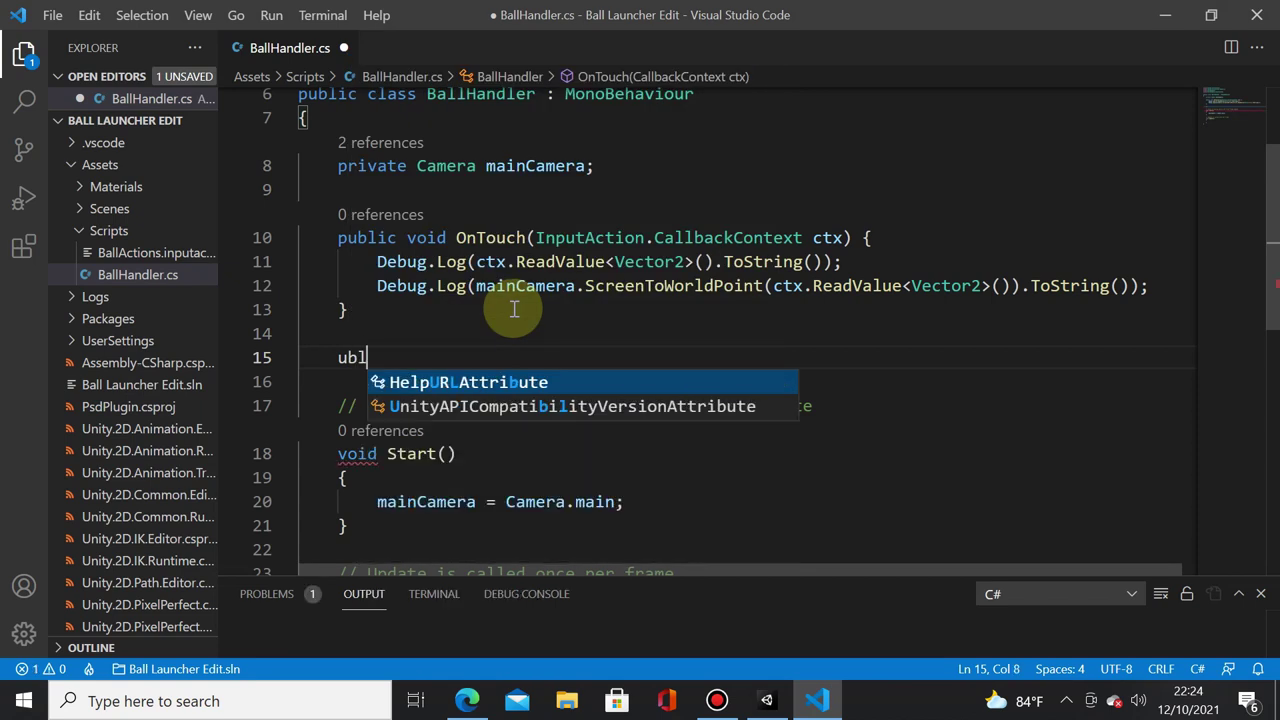
{"action": "key", "text": "BackSpace"}
{"action": "key", "text": "BackSpace"}
{"action": "key", "text": "BackSpace"}
{"action": "type", "text": "public vo"}
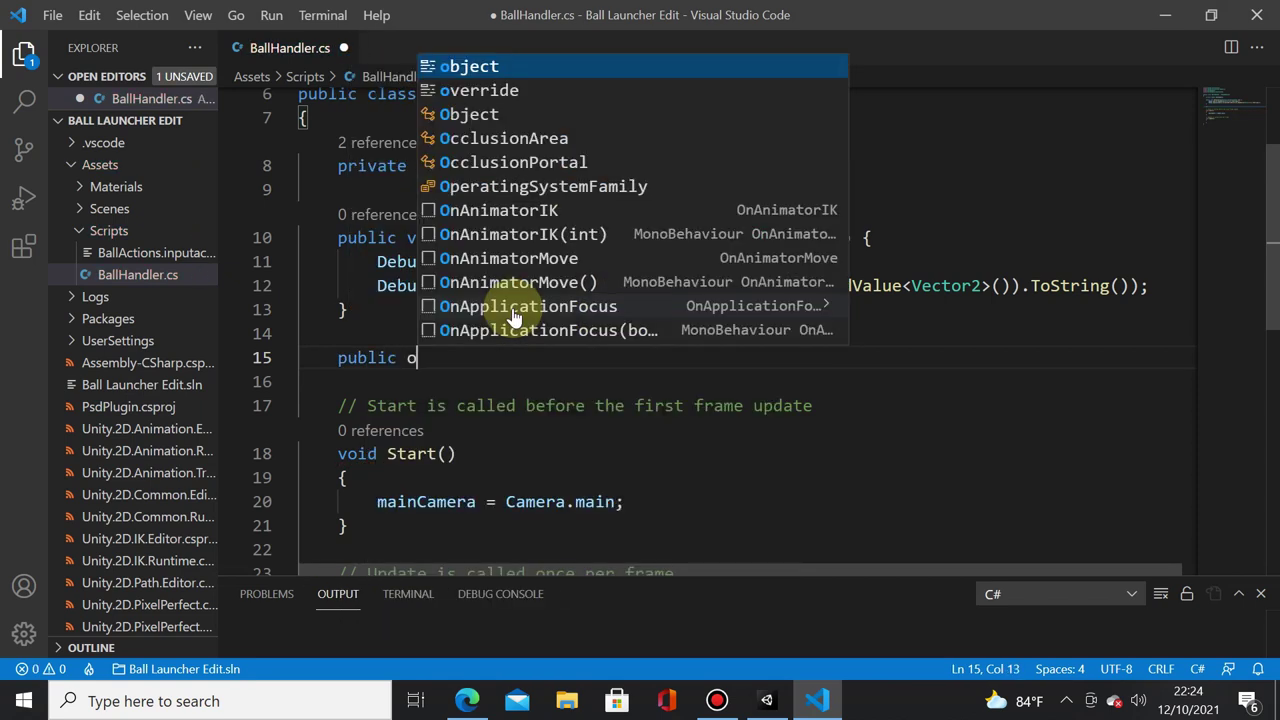
{"action": "key", "text": "BackSpace"}
{"action": "type", "text": "void On"}
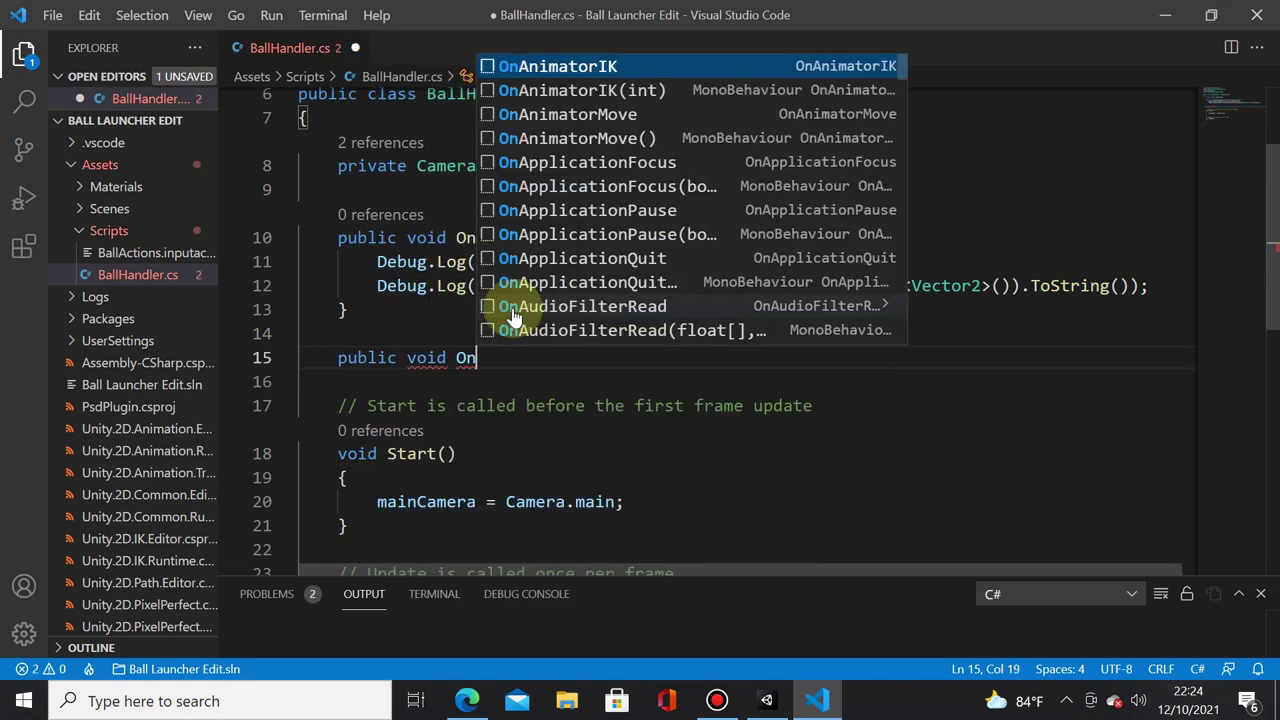
{"action": "type", "text": "Contac"}
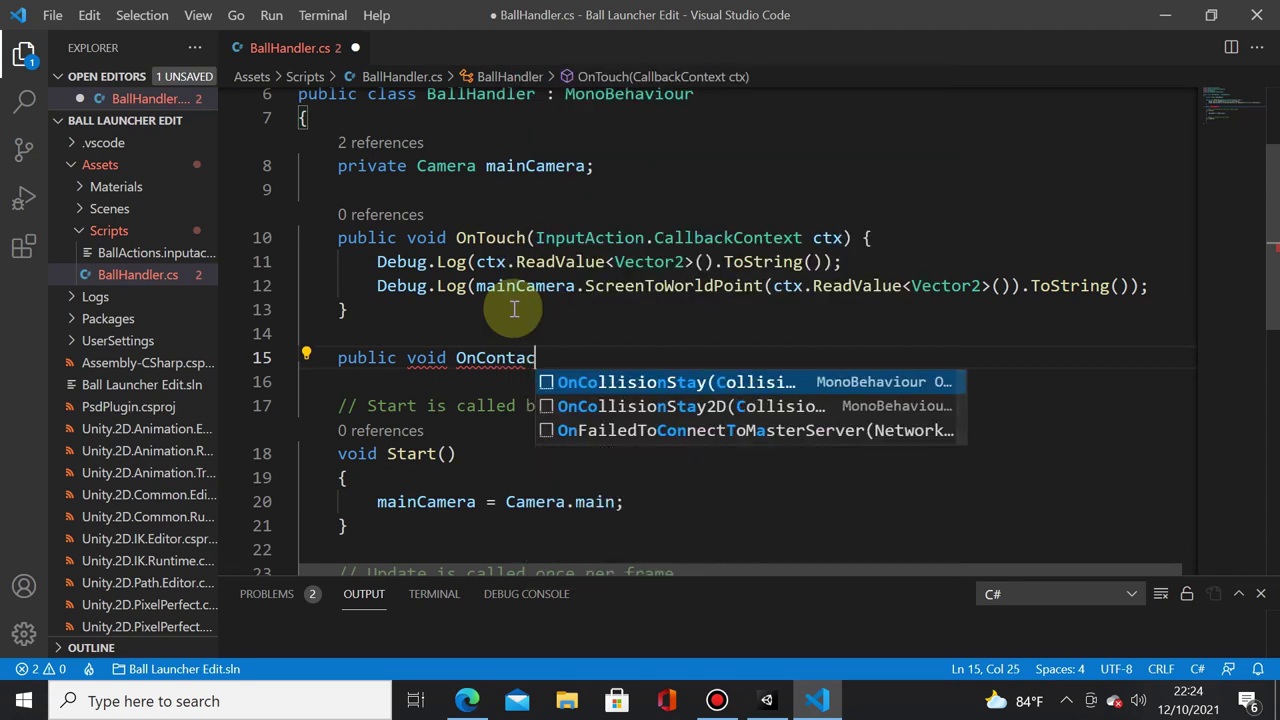
{"action": "type", "text": "t(InputAction"}
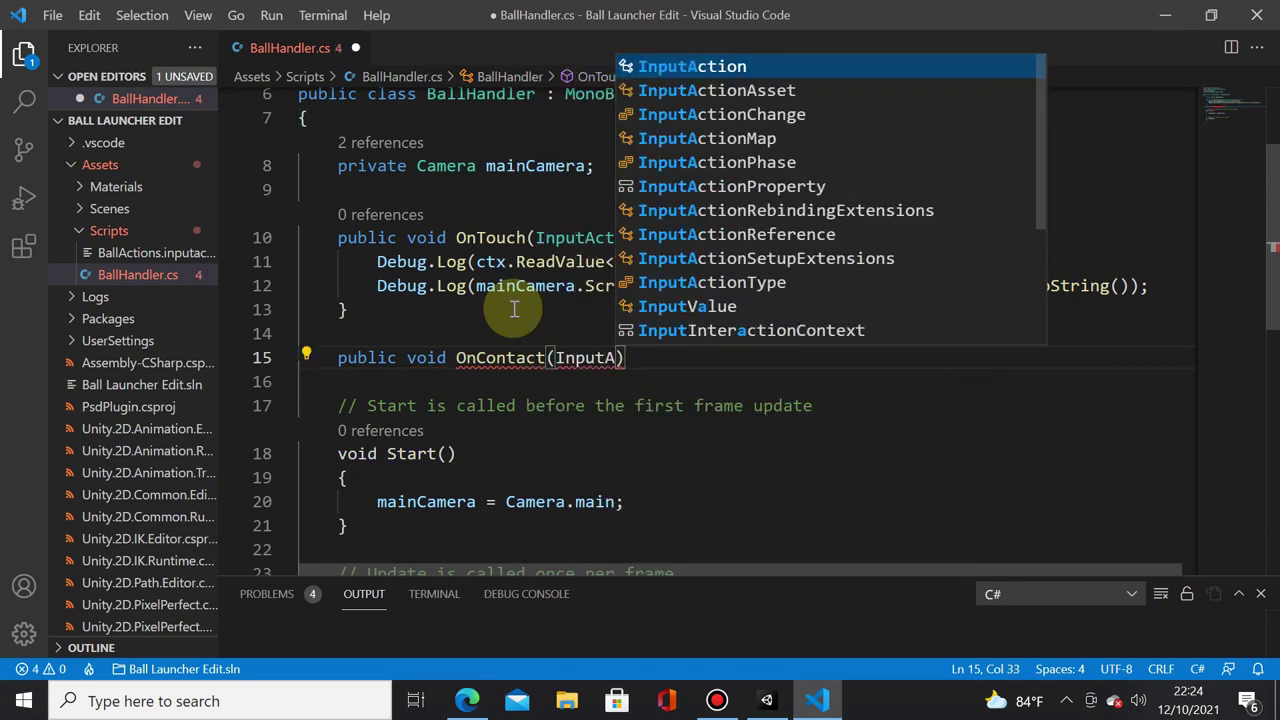
{"action": "type", "text": ".Ca"}
{"action": "key", "text": "Tab"}
{"action": "type", "text": "ct"}
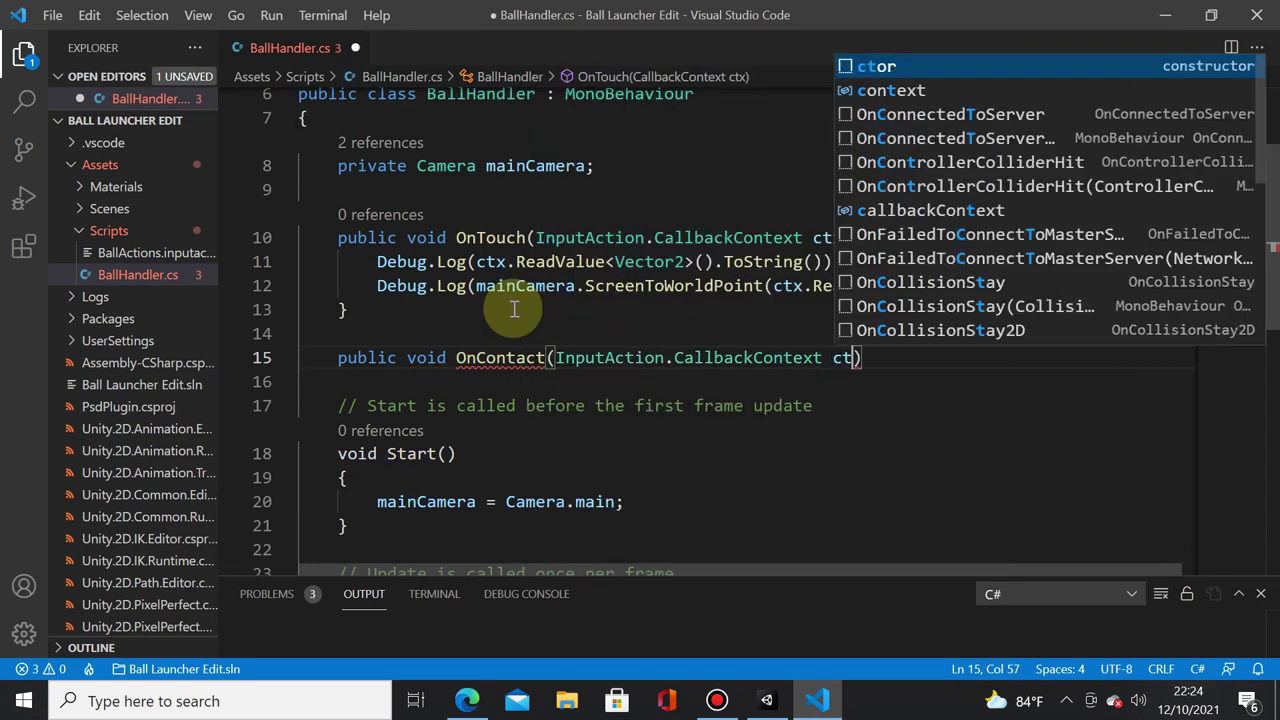
{"action": "type", "text": "x) {"}
{"action": "key", "text": "Return"}
- Add 'Debug.Log(ctx.phase.ToString());' as OnContact's body and save the script
{"action": "type", "text": "De"}
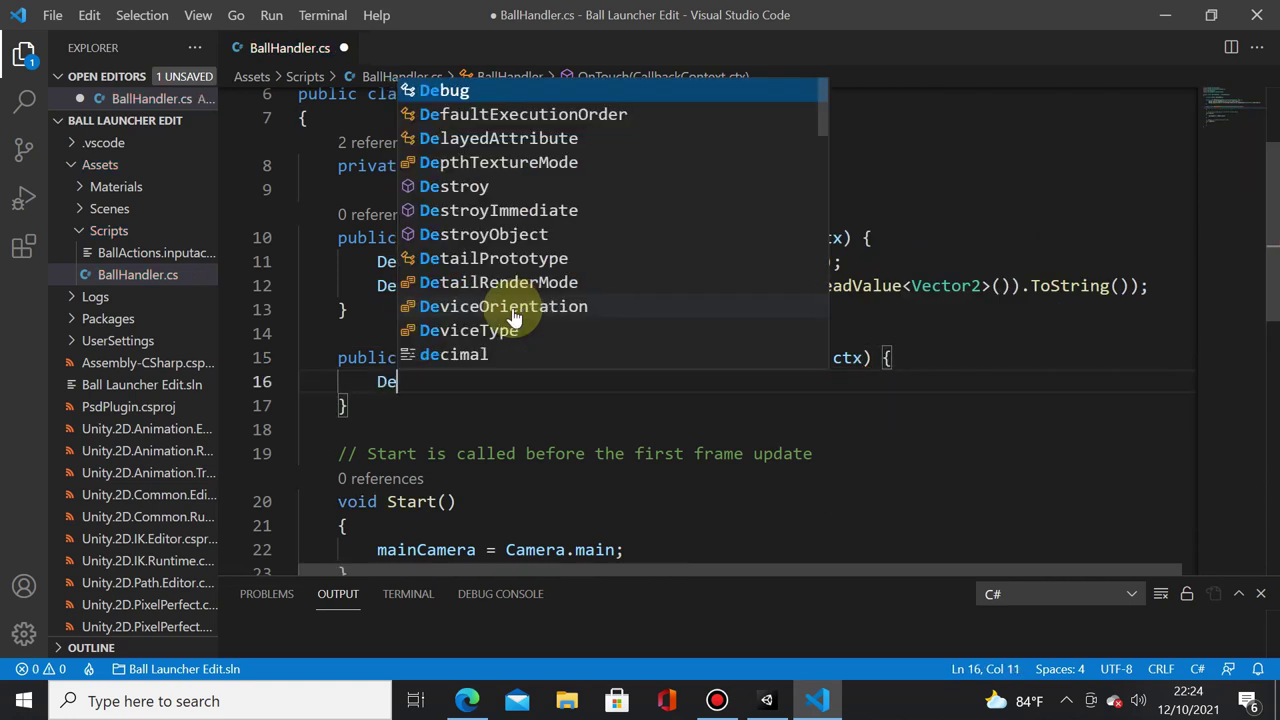
{"action": "type", "text": "bug.Log("}
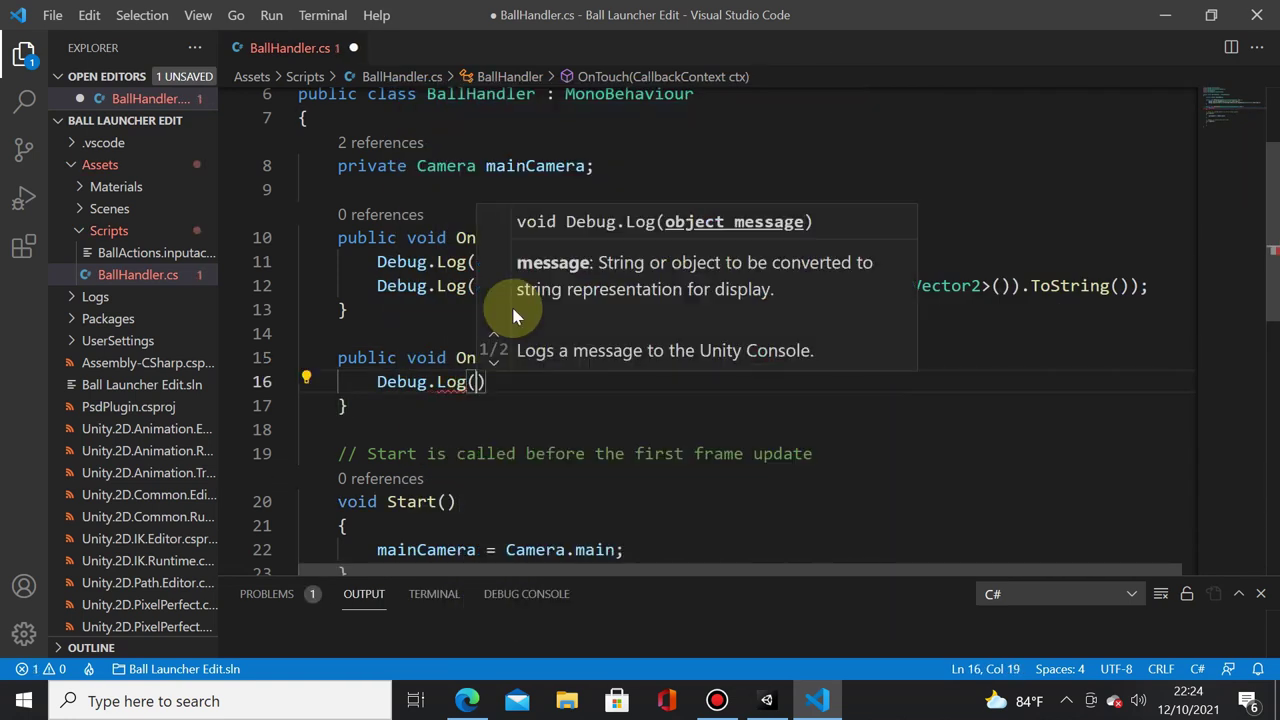
{"action": "type", "text": "ctx.phase"}
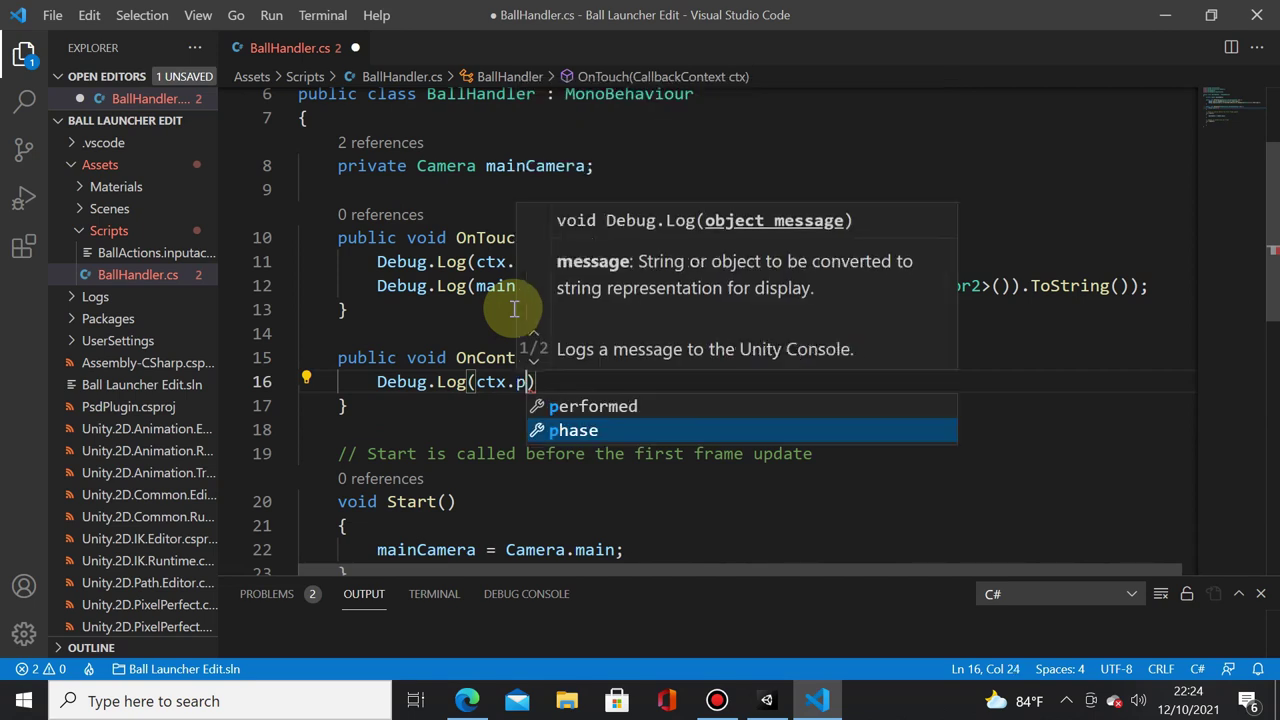
{"action": "type", "text": ".TOS"}
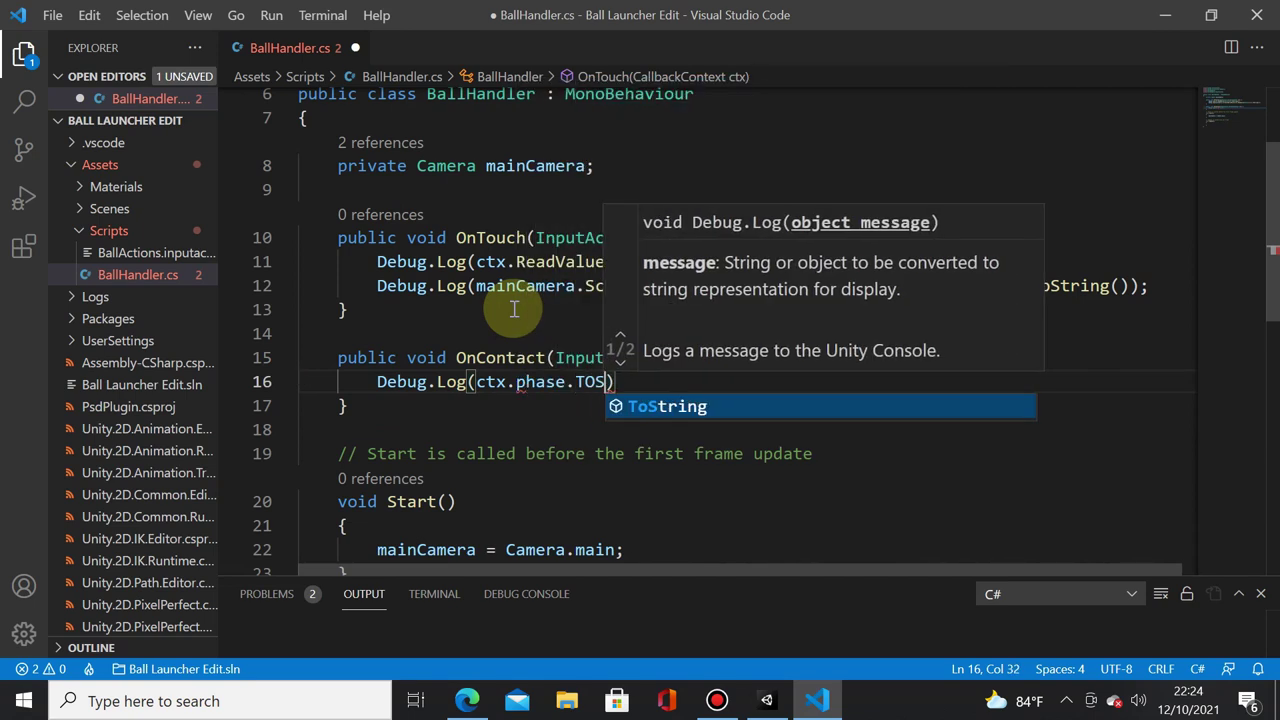
{"action": "key", "text": "Tab"}
{"action": "type", "text": "());"}
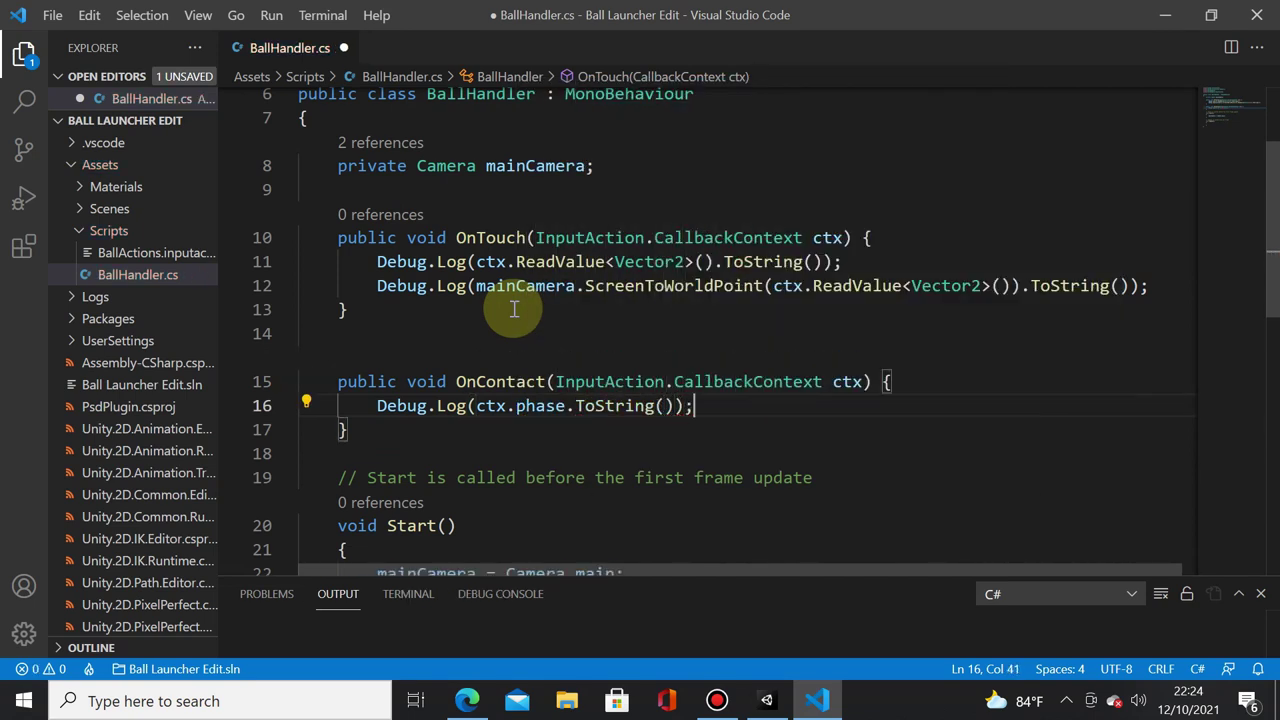
{"action": "key", "text": "ctrl+s"}
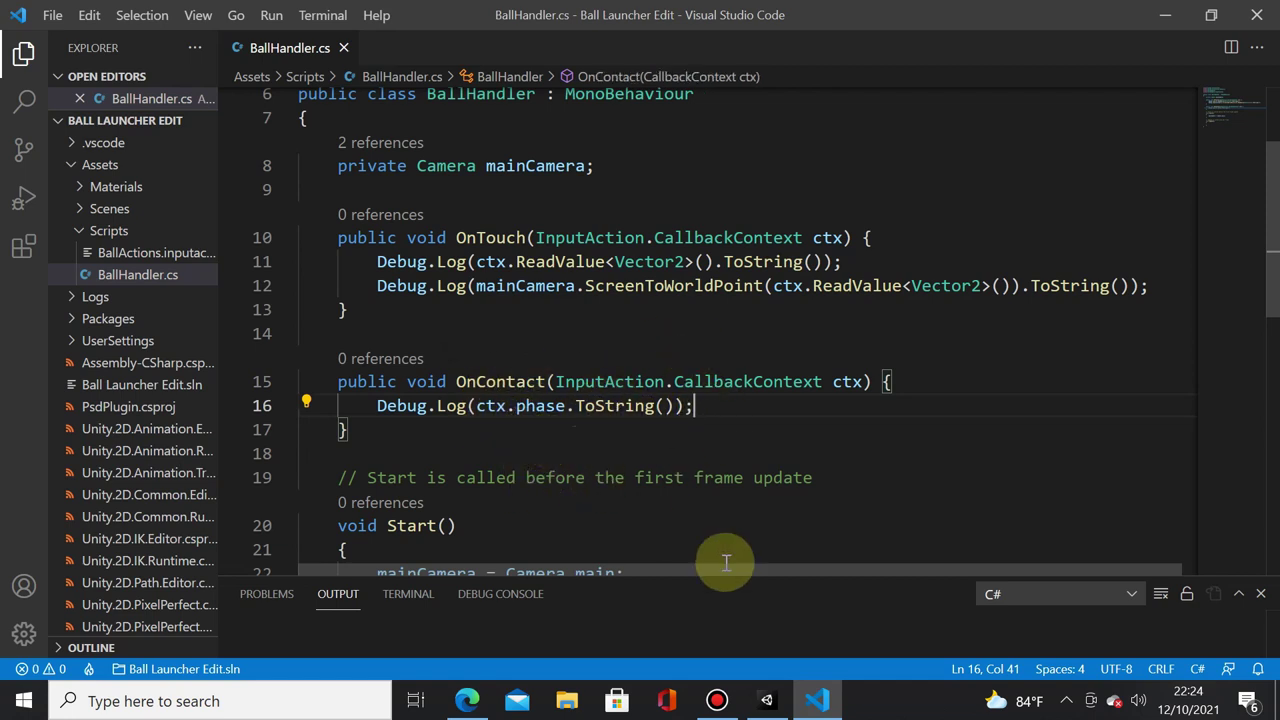
{"action": "left_click", "coordinate": [766, 698]}
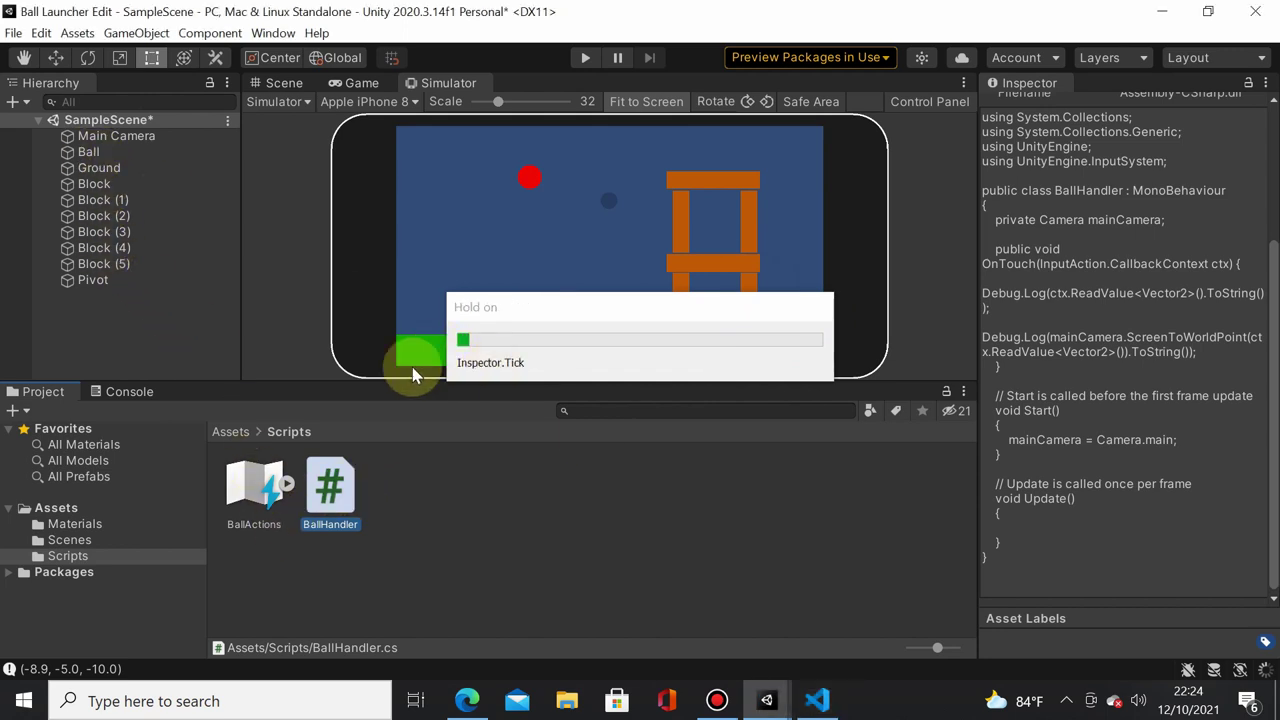
- Select Ball and expand its Player Input Events for the Ball action map
{"action": "left_click", "coordinate": [95, 152]}
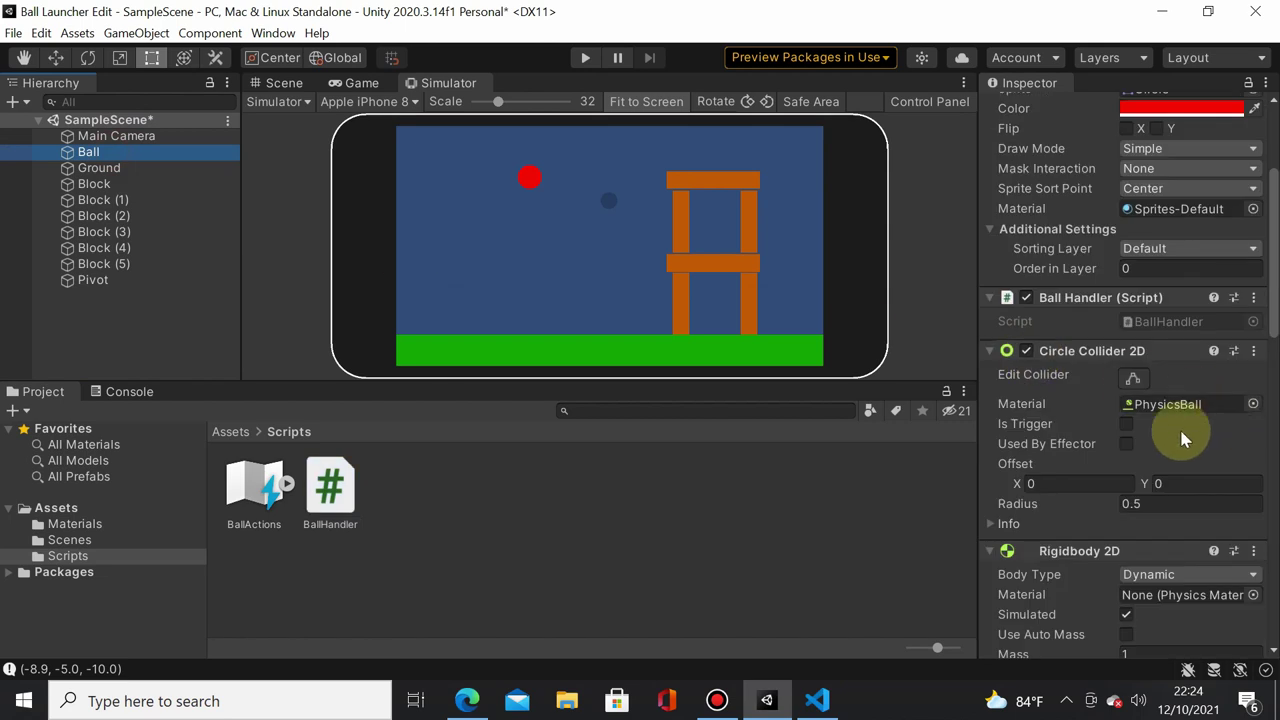
{"action": "scroll", "coordinate": [1180, 434], "scroll_direction": "down", "scroll_amount": 5}
{"action": "scroll", "coordinate": [1171, 520], "scroll_direction": "down", "scroll_amount": 3}
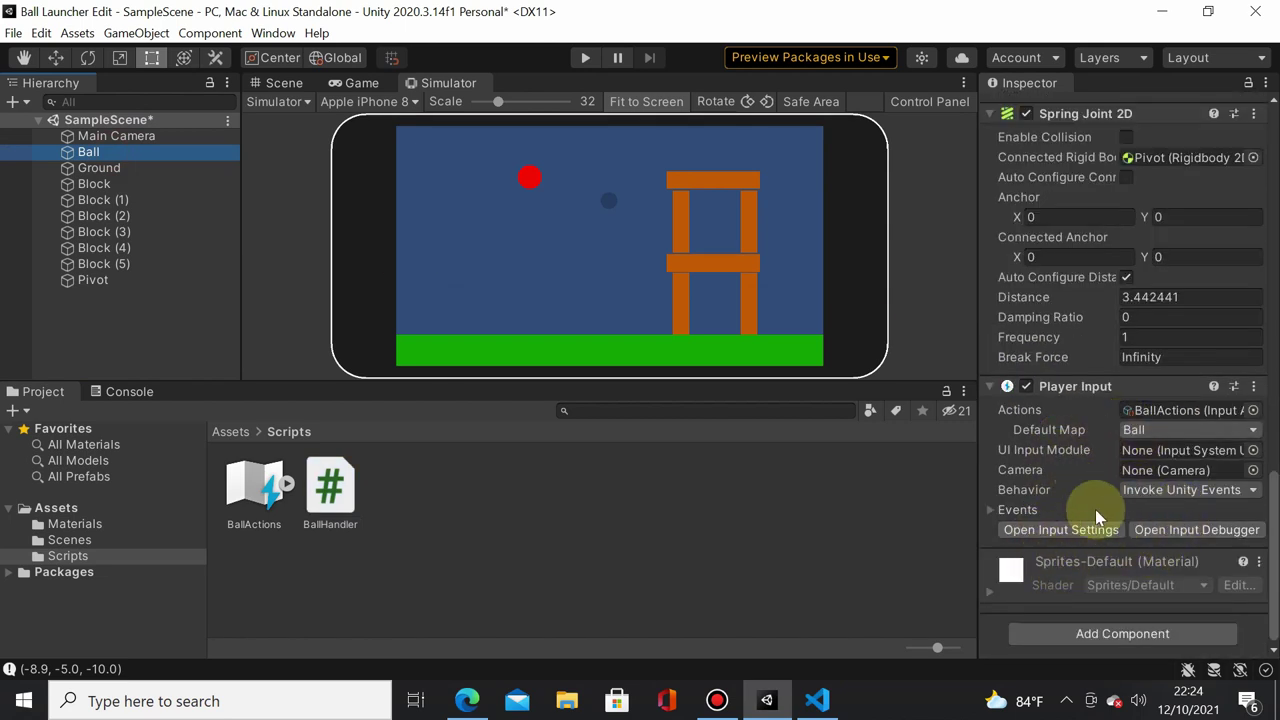
{"action": "left_click", "coordinate": [988, 513]}
{"action": "scroll", "coordinate": [1036, 518], "scroll_direction": "down", "scroll_amount": 3}
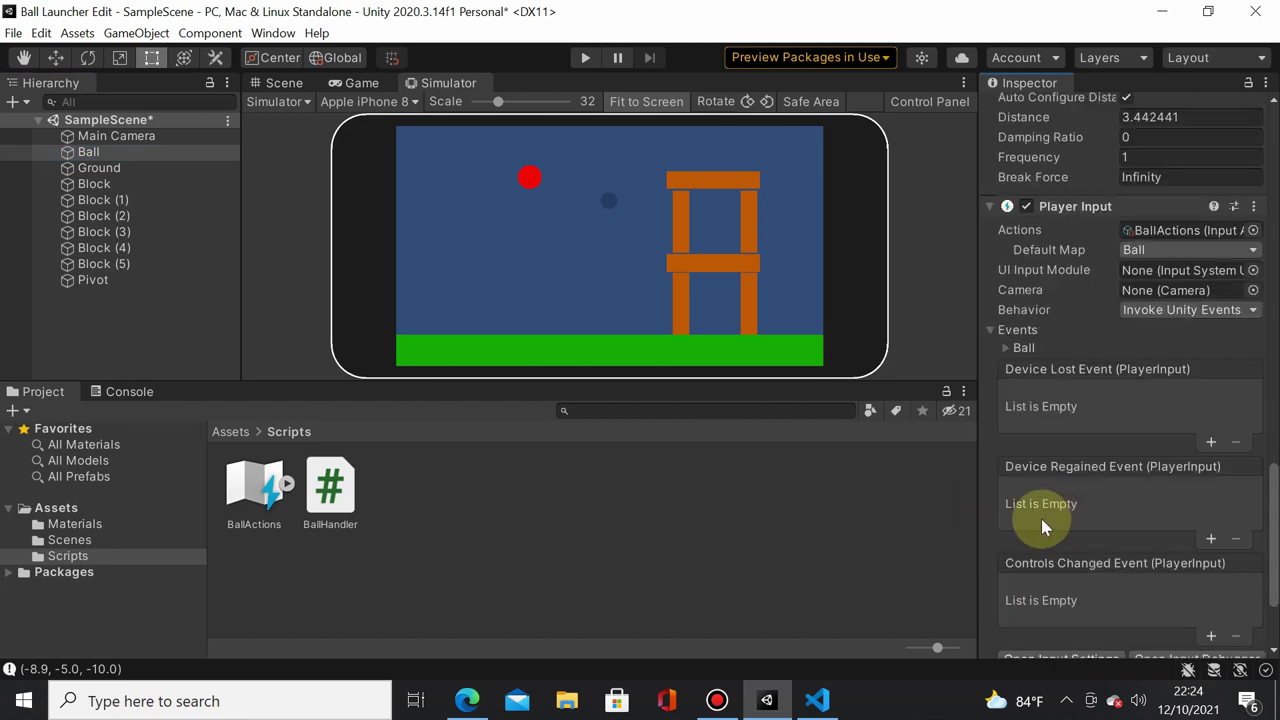
{"action": "left_click", "coordinate": [1006, 349]}
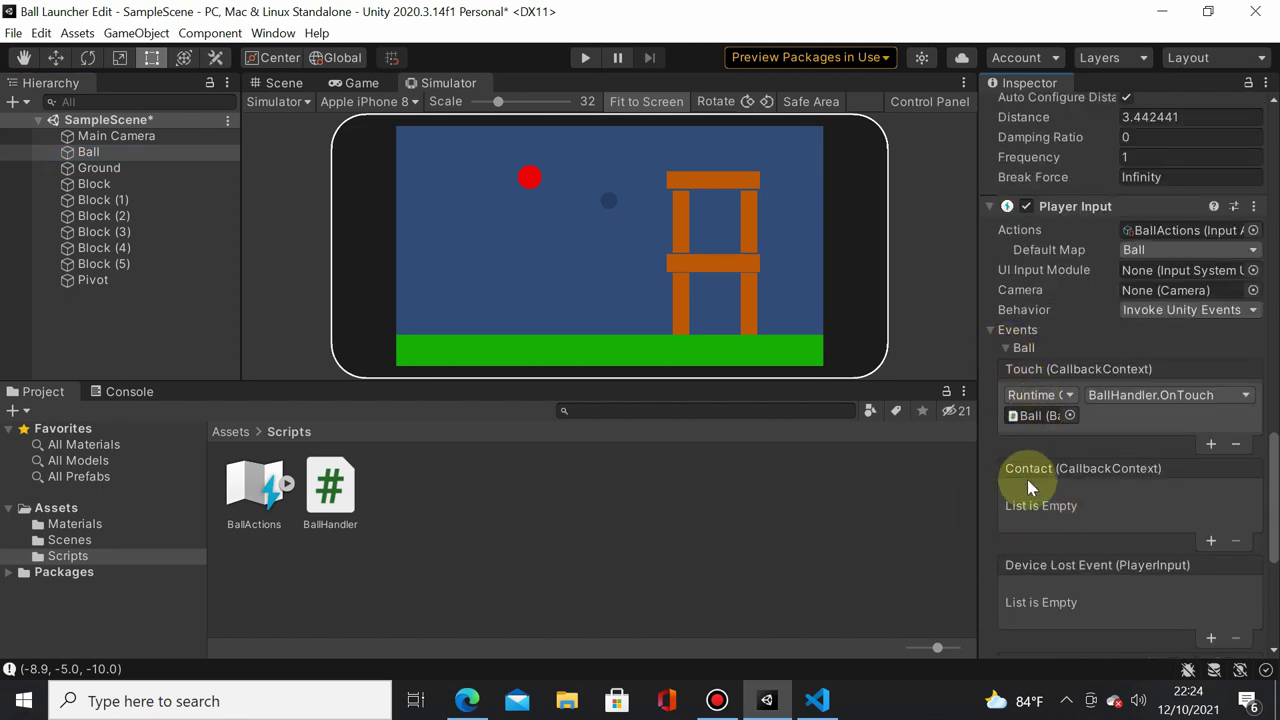
- Add a Contact listener targeting the Ball object that calls BallHandler.OnContact
{"action": "left_click", "coordinate": [1213, 541]}
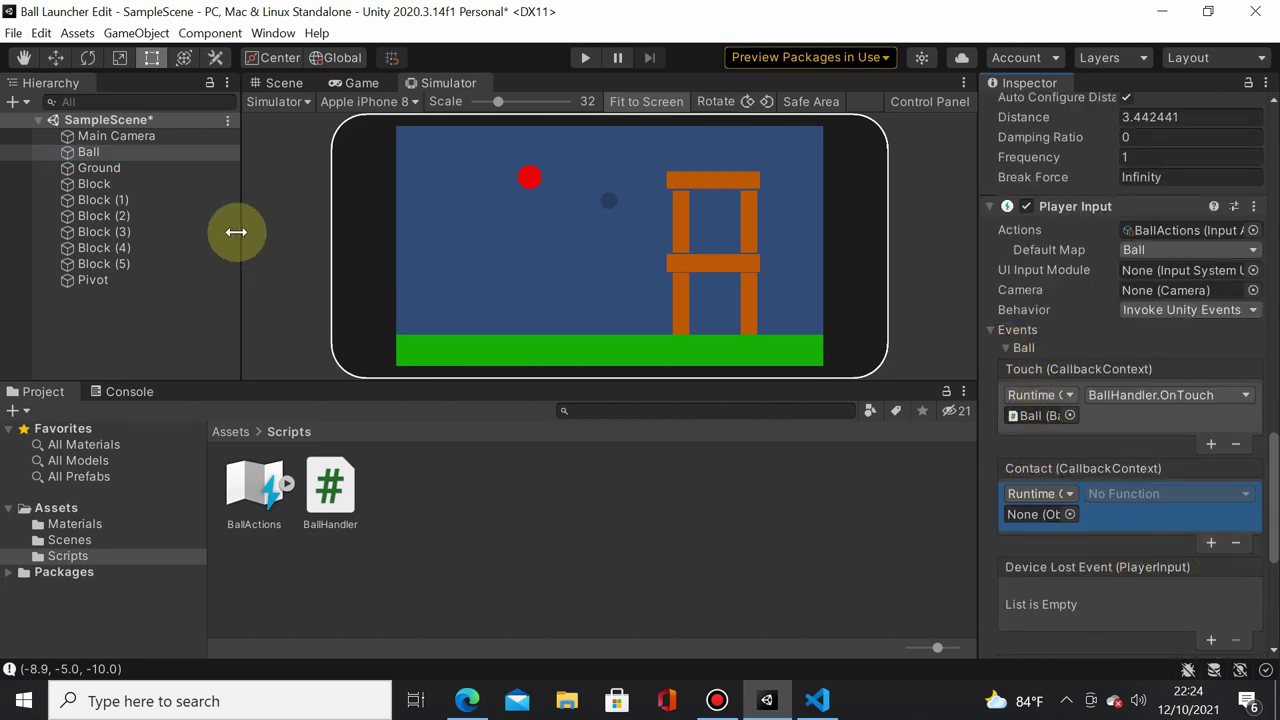
{"action": "left_click_drag", "start_coordinate": [111, 158], "coordinate": [1048, 521]}
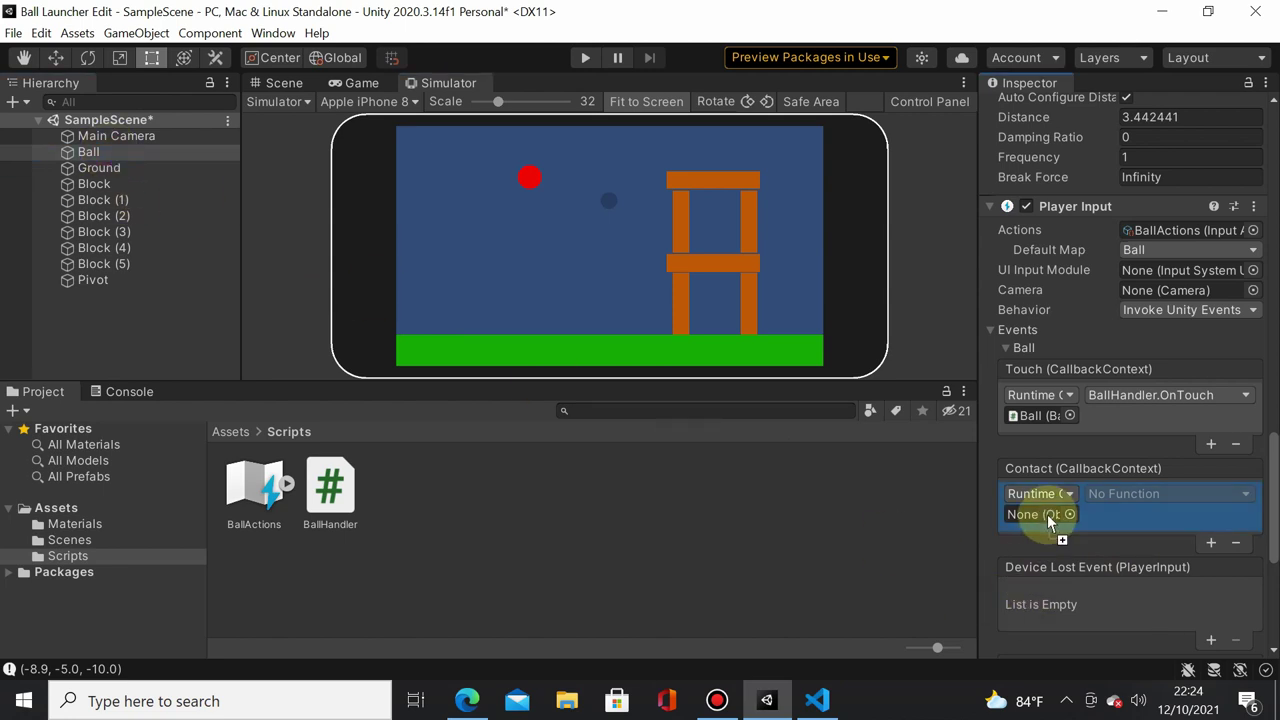
{"action": "left_click", "coordinate": [1129, 493]}
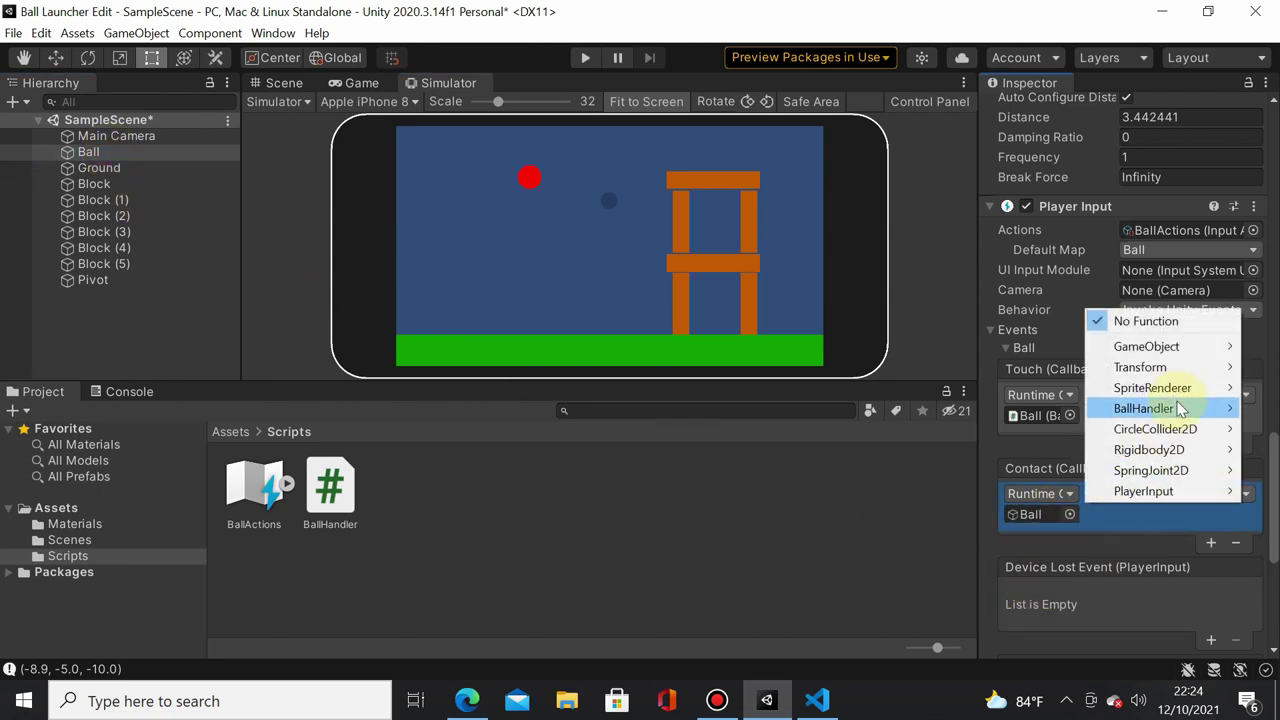
{"action": "mouse_move", "coordinate": [1143, 408]}
{"action": "left_click", "coordinate": [994, 116]}
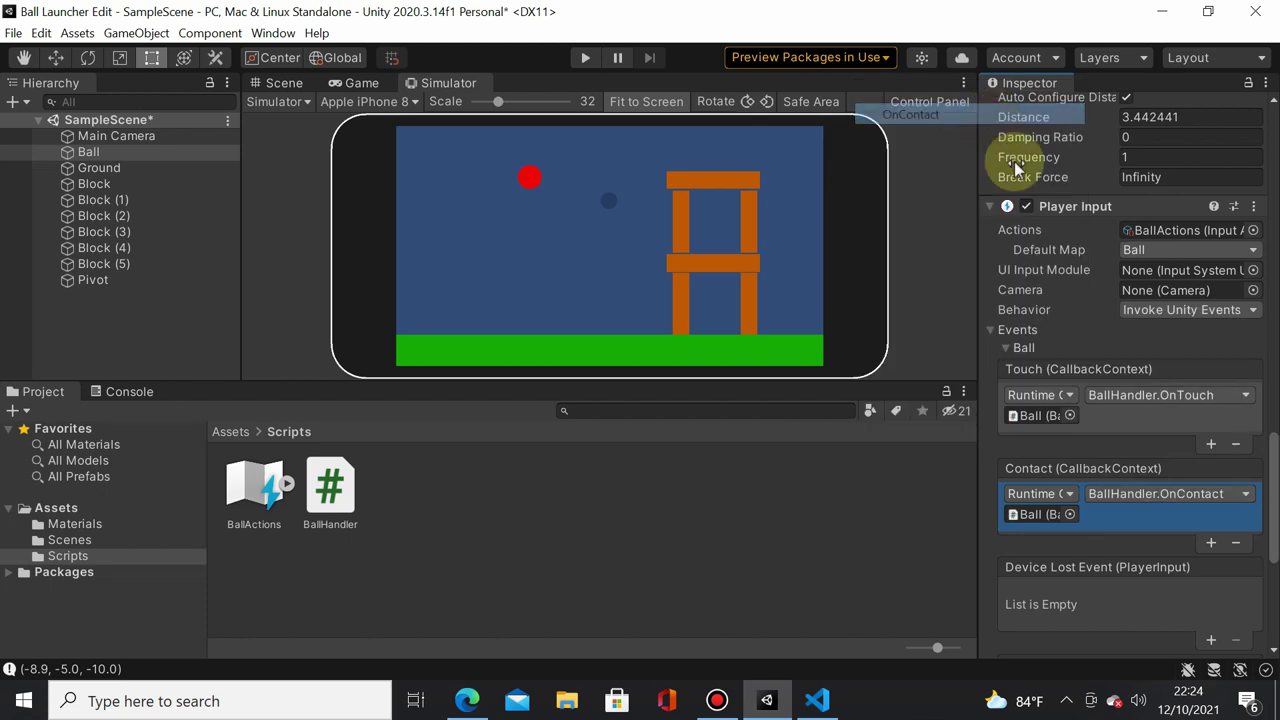
{"action": "left_click", "coordinate": [583, 59]}
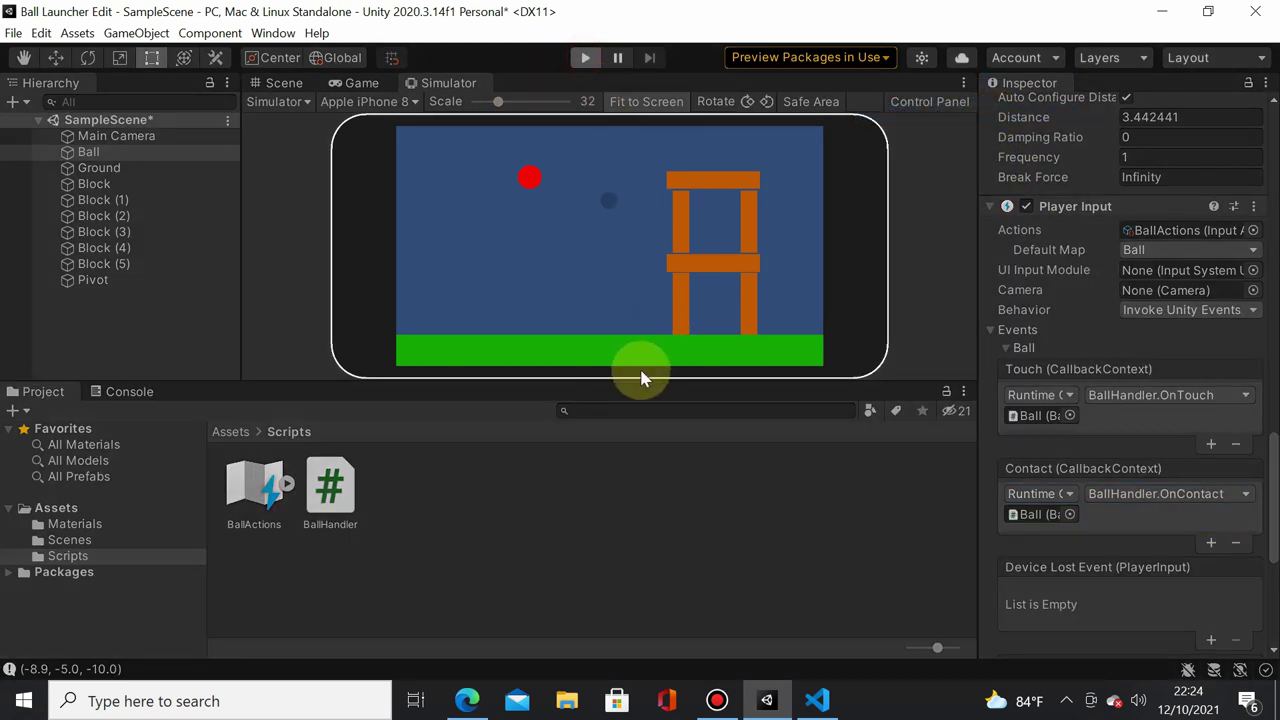
- Play, drag the ball and tap the screen, confirming Started, Performed and Canceled phases log, then stop
{"action": "left_click", "coordinate": [585, 57]}
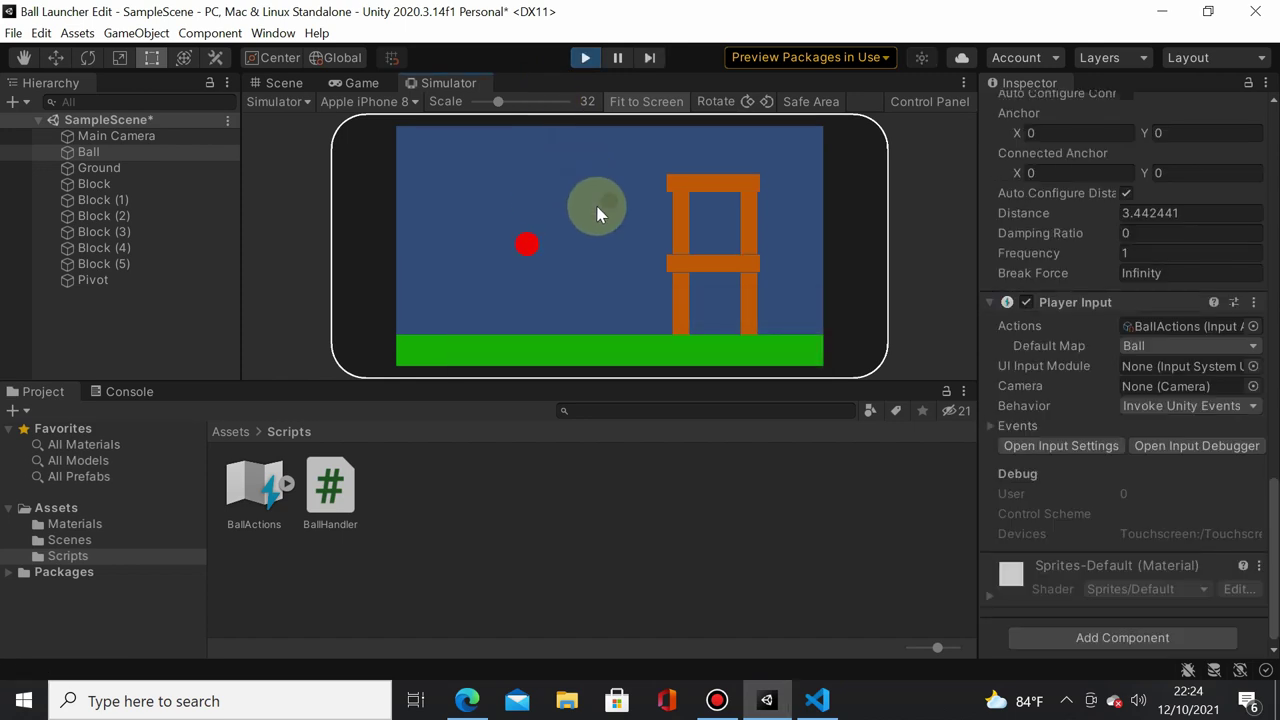
{"action": "left_click_drag", "start_coordinate": [594, 206], "coordinate": [590, 294]}
{"action": "left_click", "coordinate": [130, 391]}
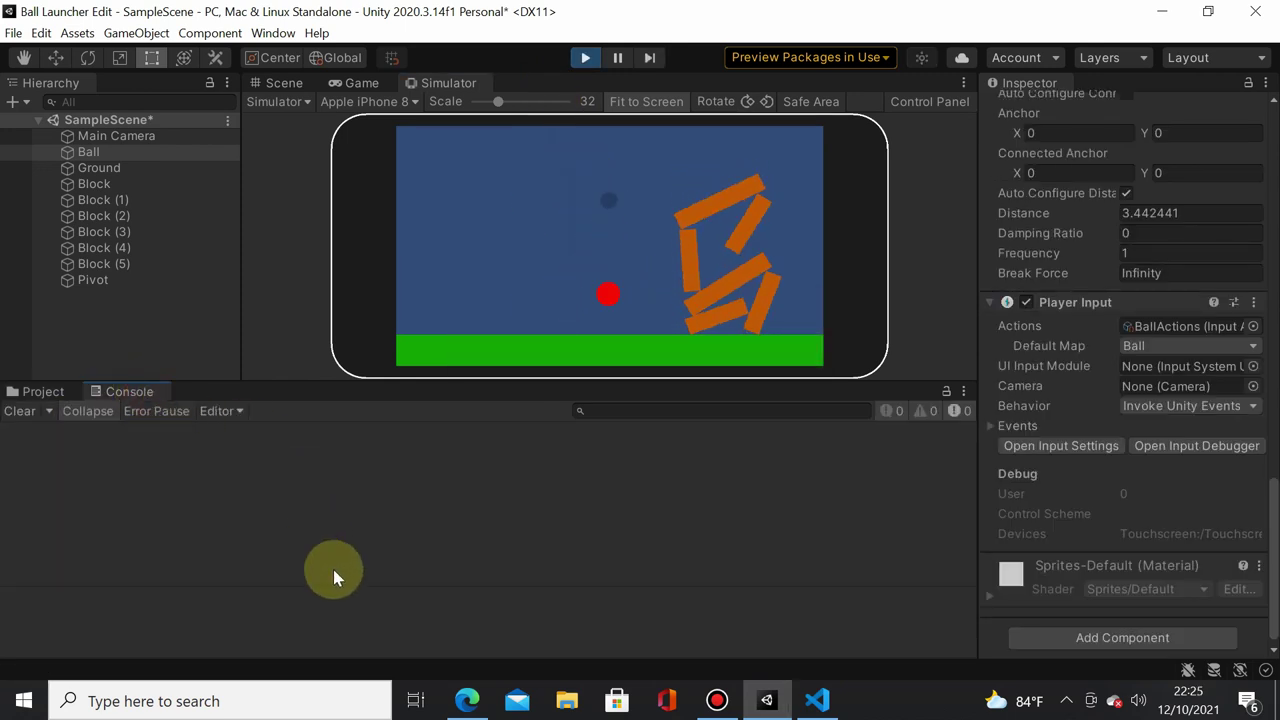
{"action": "left_click_drag", "start_coordinate": [606, 194], "coordinate": [445, 199]}
{"action": "left_click", "coordinate": [445, 199]}
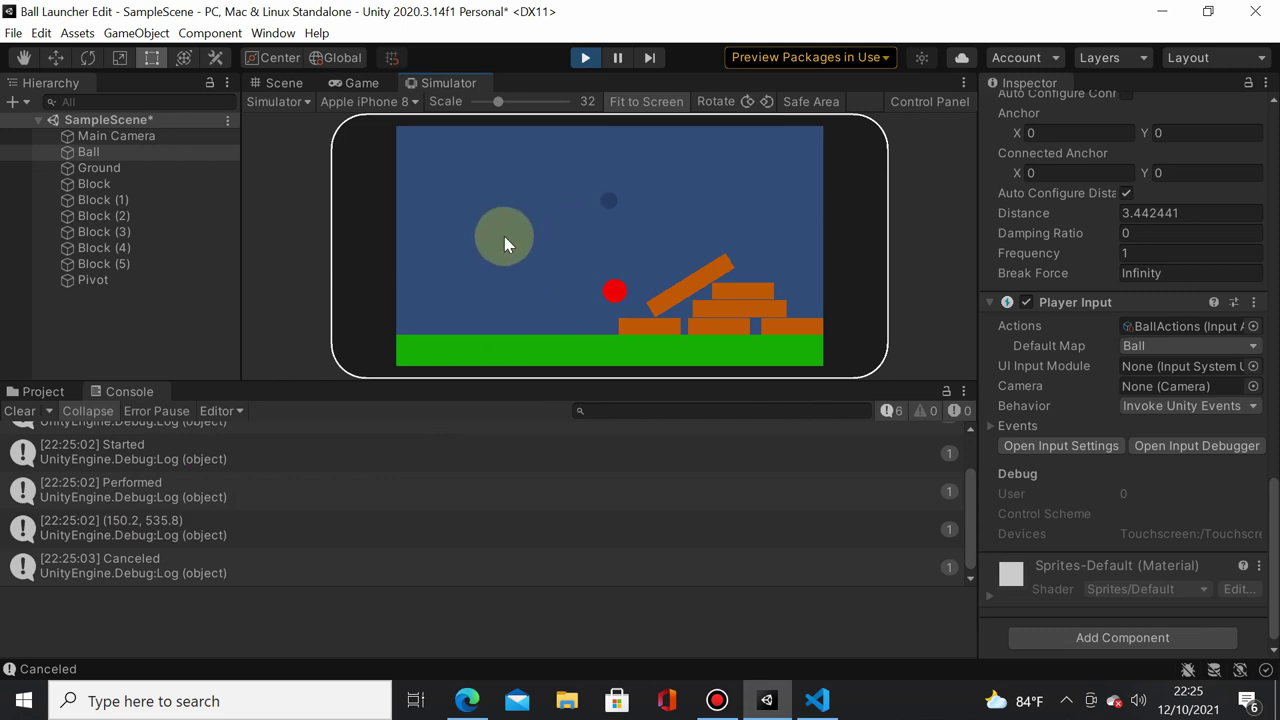
{"action": "left_click", "coordinate": [587, 60]}
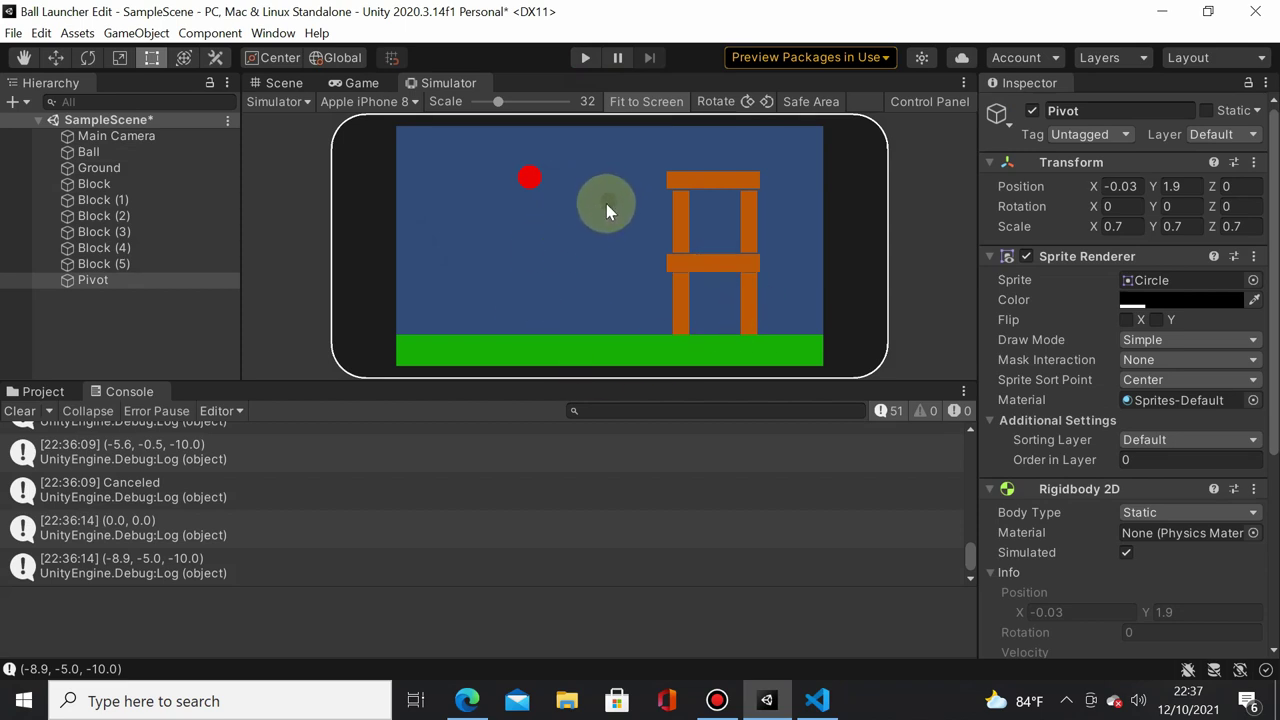
- Move the Pivot left and down to about X -3.36, Y 0.57
{"action": "left_click", "coordinate": [118, 279]}
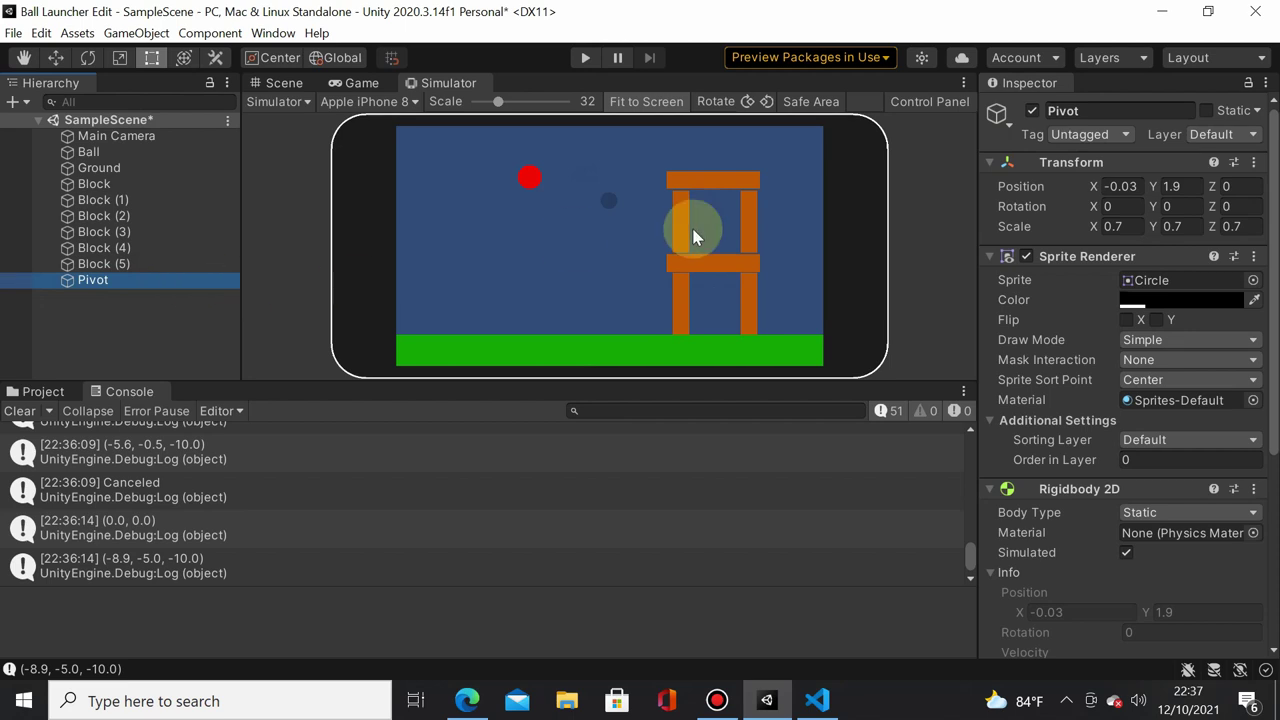
{"action": "left_click_drag", "start_coordinate": [1092, 196], "coordinate": [1007, 199]}
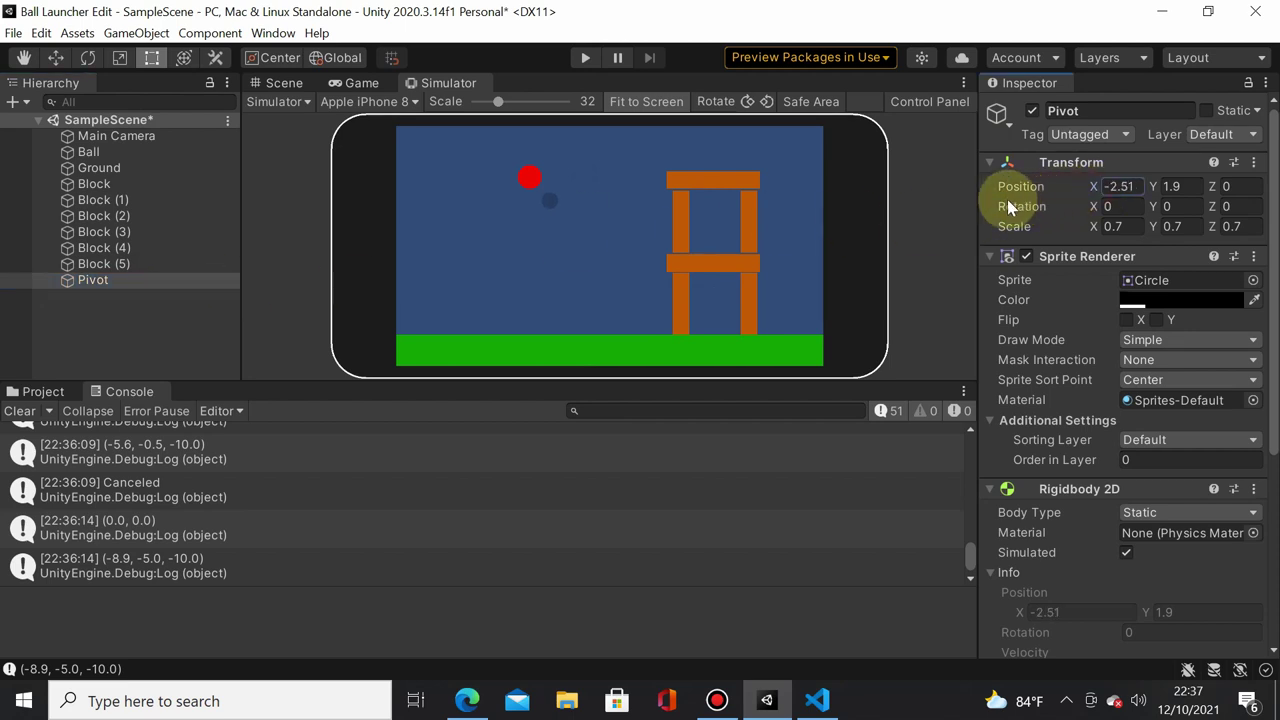
{"action": "left_click_drag", "start_coordinate": [1155, 183], "coordinate": [1075, 204]}
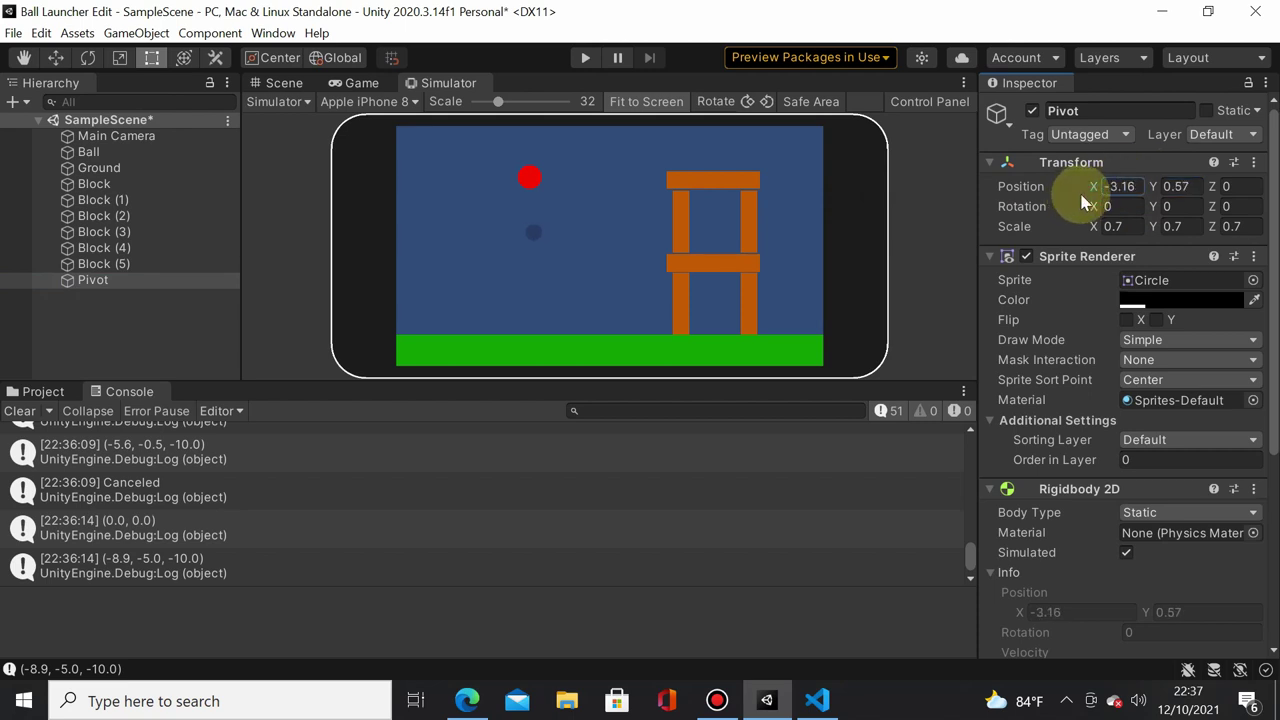
- Set the Ball's position to about (-3.38, 0.56) to match the pivot, then start a test run
{"action": "left_click", "coordinate": [100, 152]}
{"action": "left_click_drag", "start_coordinate": [1096, 184], "coordinate": [1090, 192]}
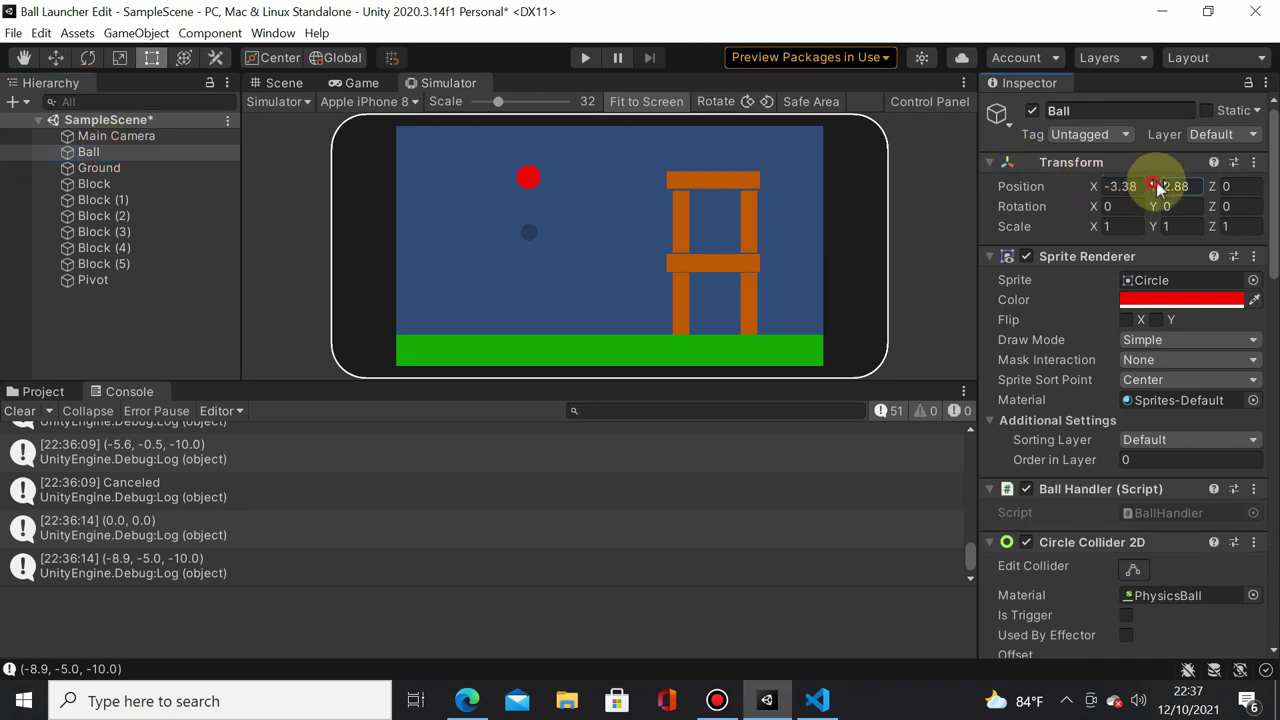
{"action": "left_click_drag", "start_coordinate": [1152, 187], "coordinate": [1162, 186]}
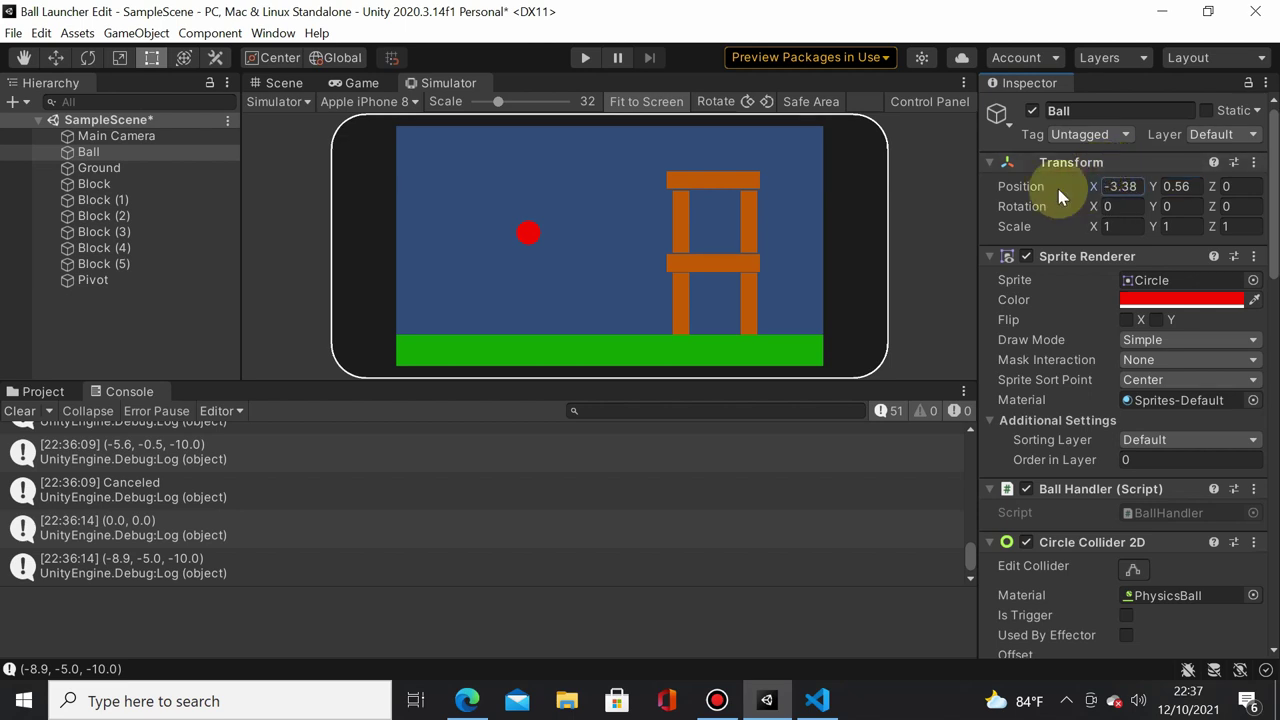
{"action": "left_click", "coordinate": [585, 57]}
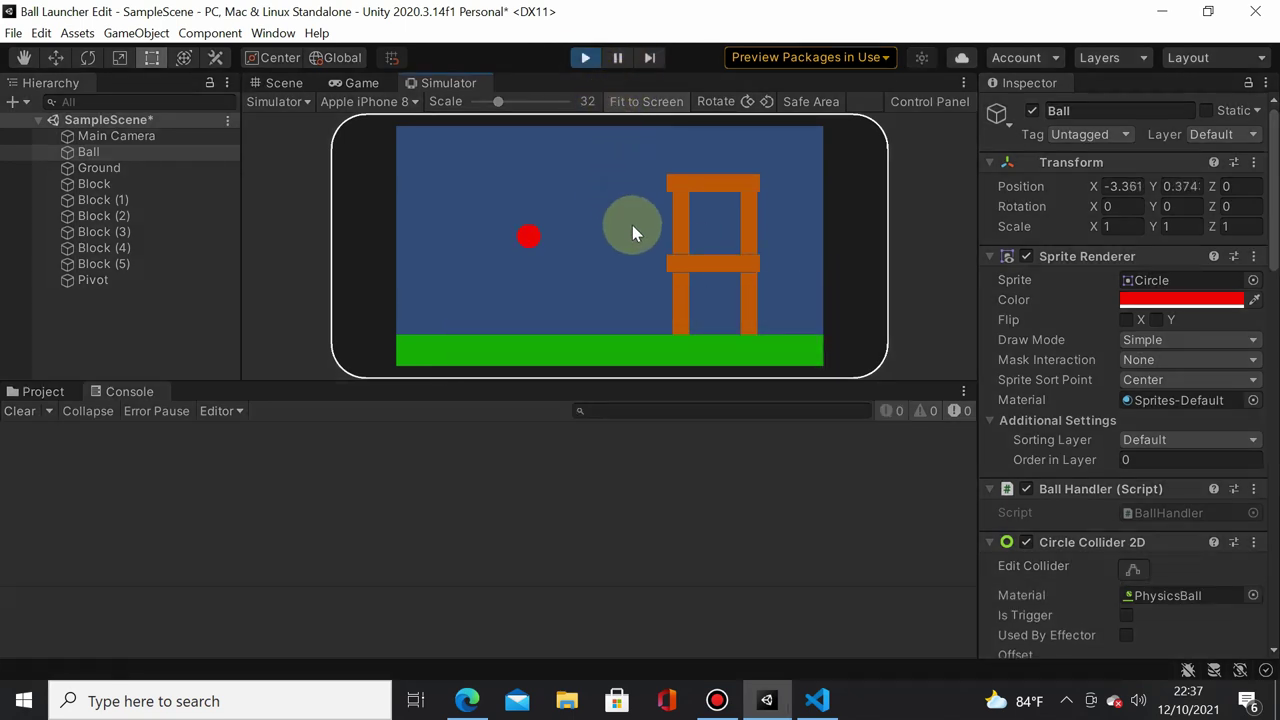
- Drag a simulated touch beside the ball, then exit play mode
{"action": "mouse_move", "coordinate": [632, 226]}
{"action": "left_mouse_down"}
{"action": "mouse_move", "coordinate": [502, 227]}
{"action": "mouse_move", "coordinate": [522, 248]}
{"action": "mouse_move", "coordinate": [537, 241]}
{"action": "left_mouse_up"}
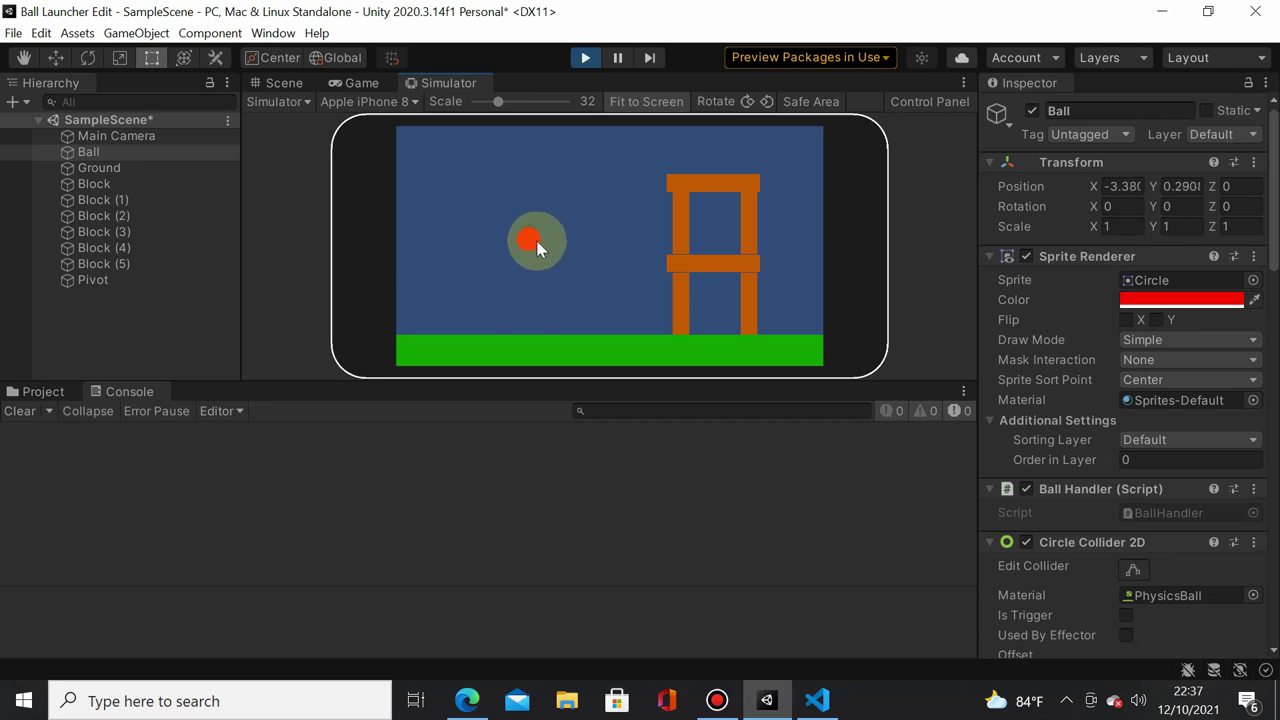
{"action": "left_click", "coordinate": [585, 57]}
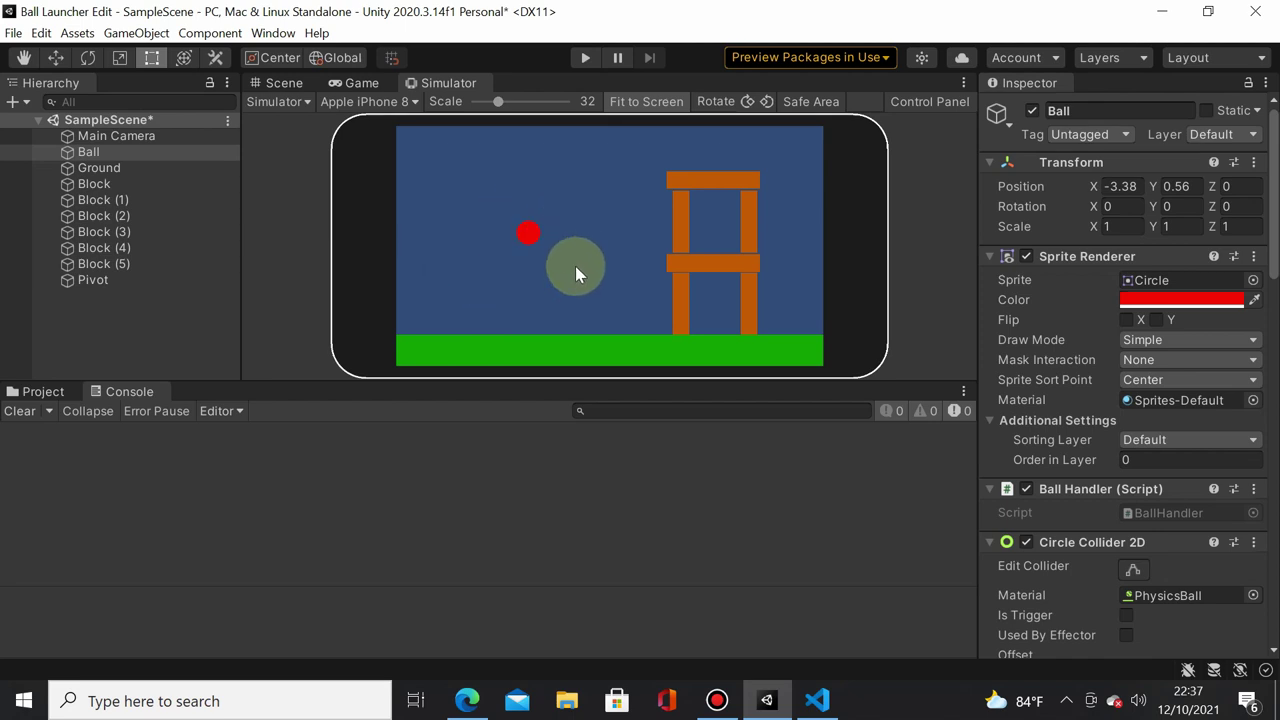
- Declare a private Vector3 worldPosition field below the mainCamera declaration in BallHandler
{"action": "left_click", "coordinate": [820, 698]}
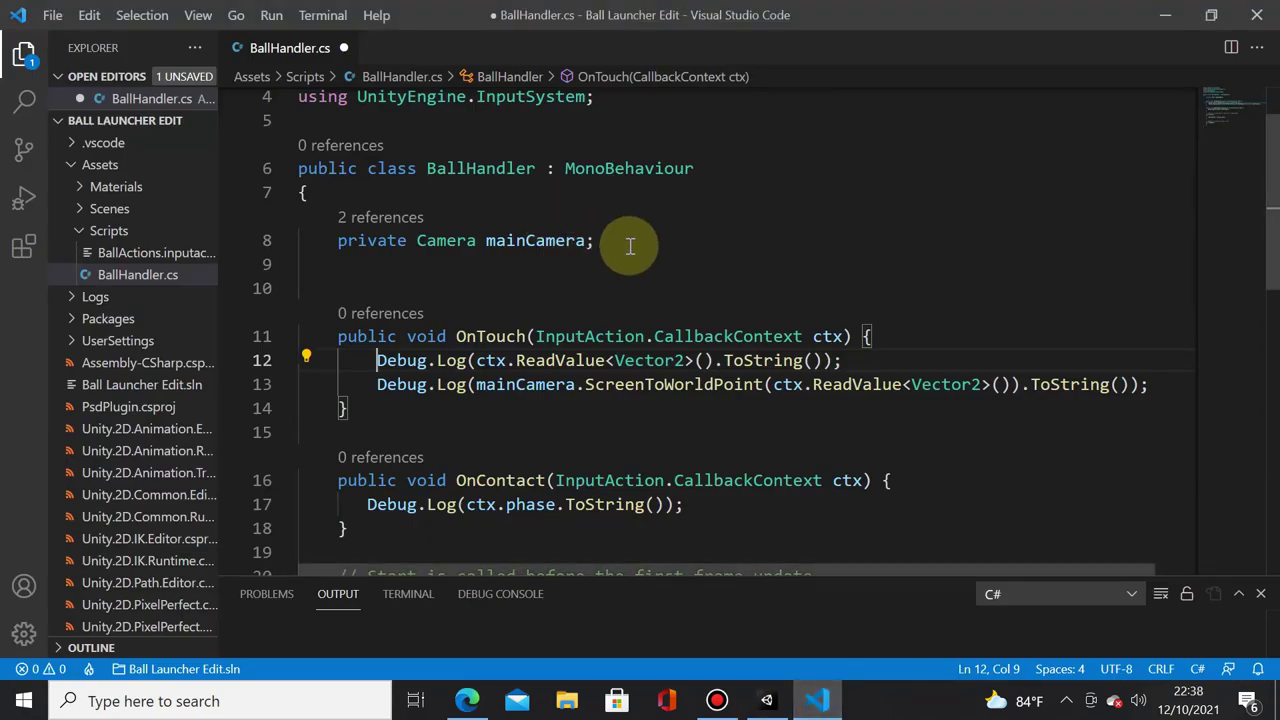
{"action": "left_click", "coordinate": [626, 232]}
{"action": "key", "text": "Return"}
{"action": "type", "text": "pri"}
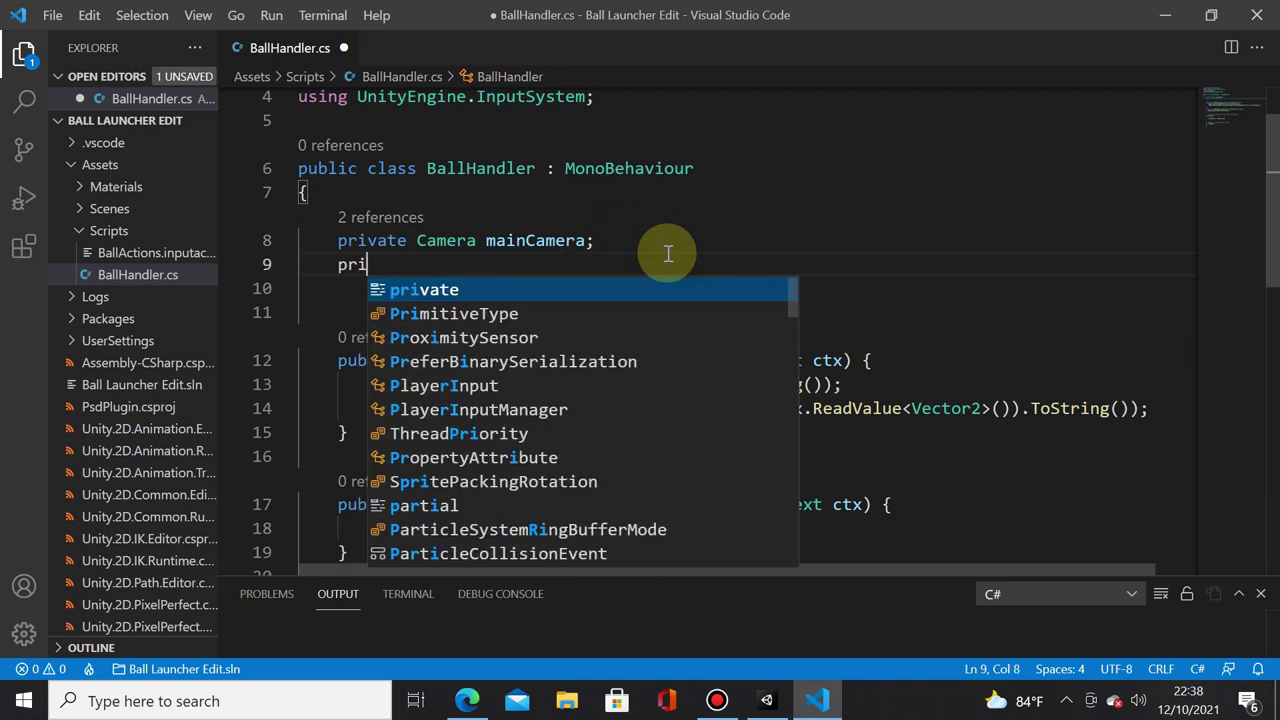
{"action": "type", "text": "vate Vec"}
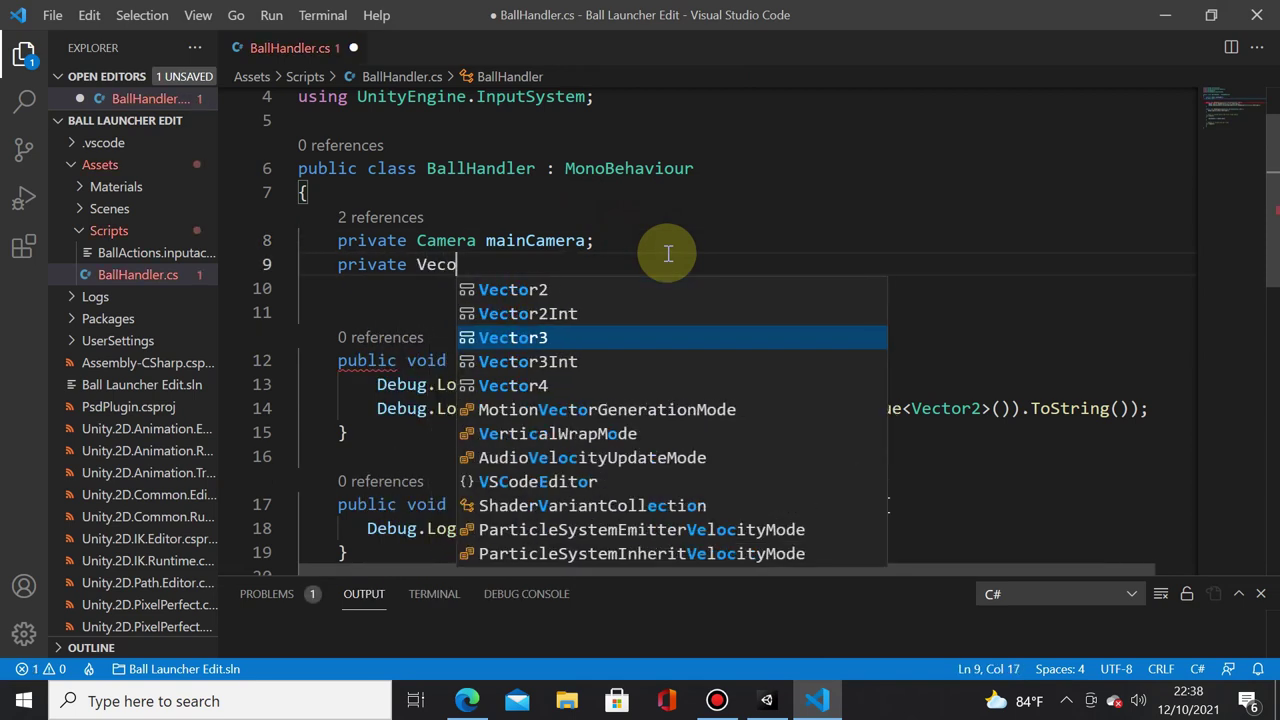
{"action": "type", "text": "t"}
{"action": "key", "text": "Tab"}
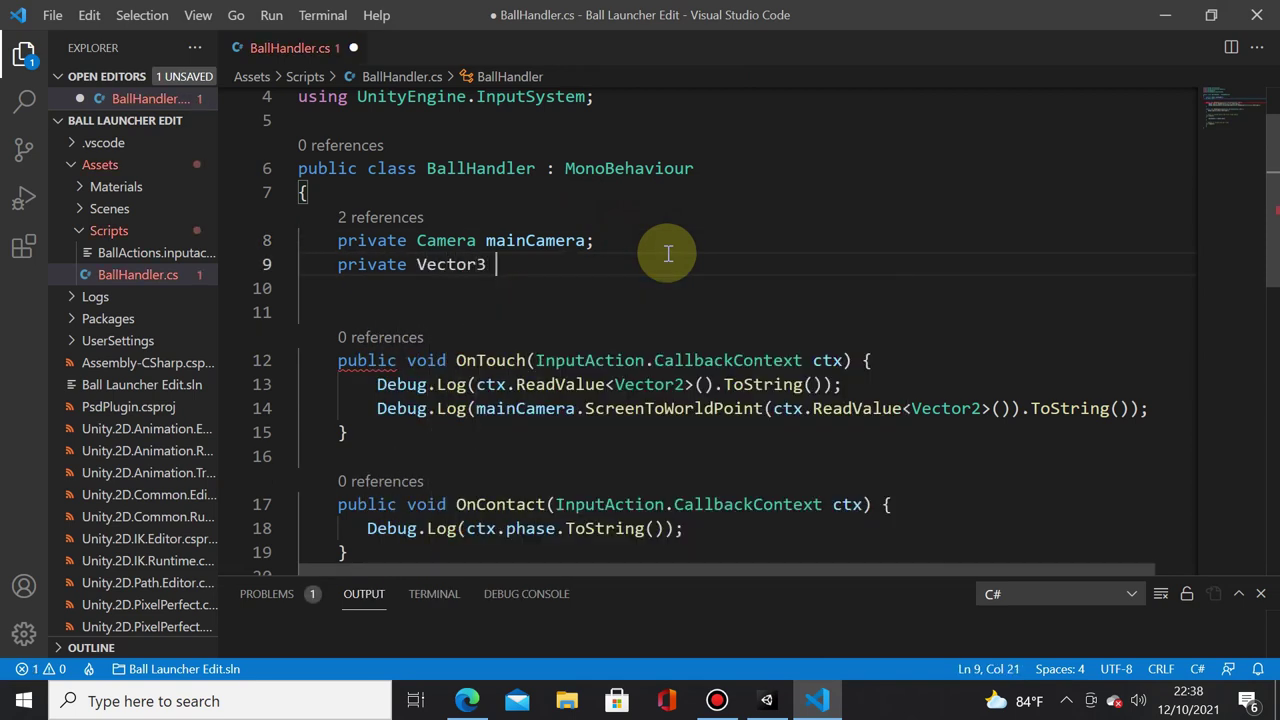
{"action": "type", "text": "worldPOs"}
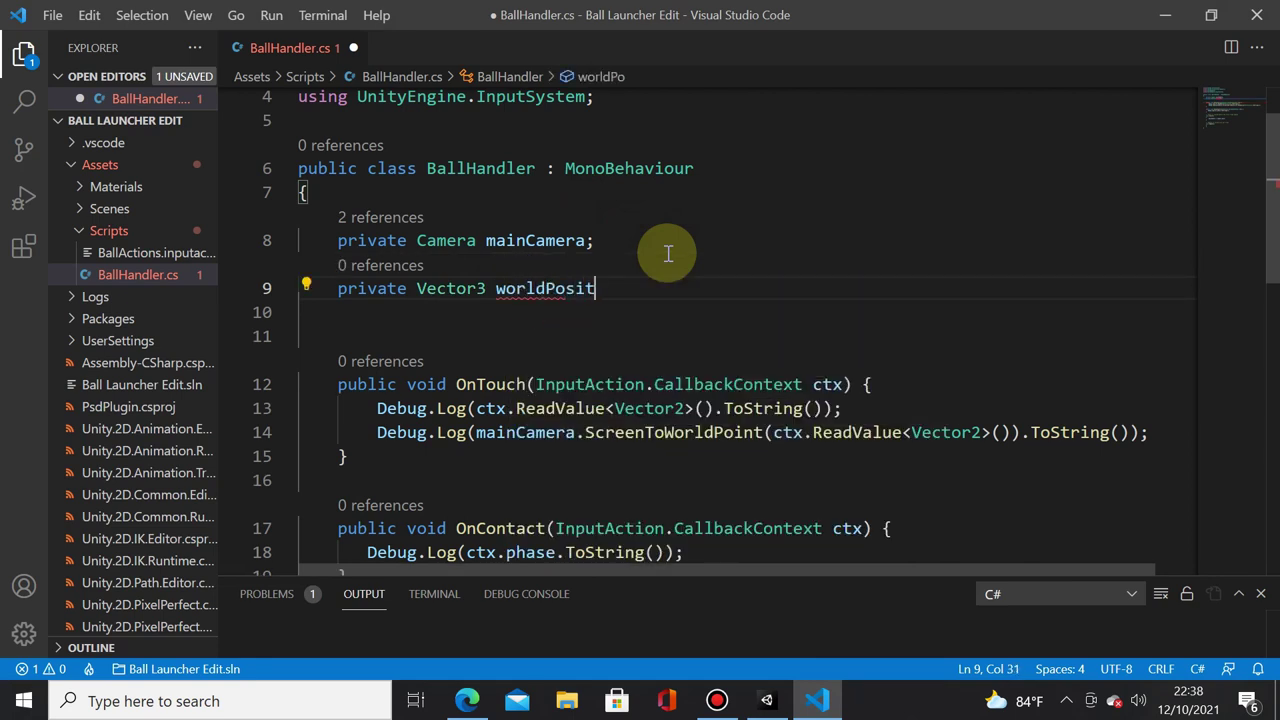
{"action": "type", "text": ";"}
- In OnTouch, assign worldPosition = mainCamera.ScreenToWorldPoint(ctx.ReadValue<Vector2>())
{"action": "double_click", "coordinate": [530, 288]}
{"action": "key", "text": "ctrl+c"}
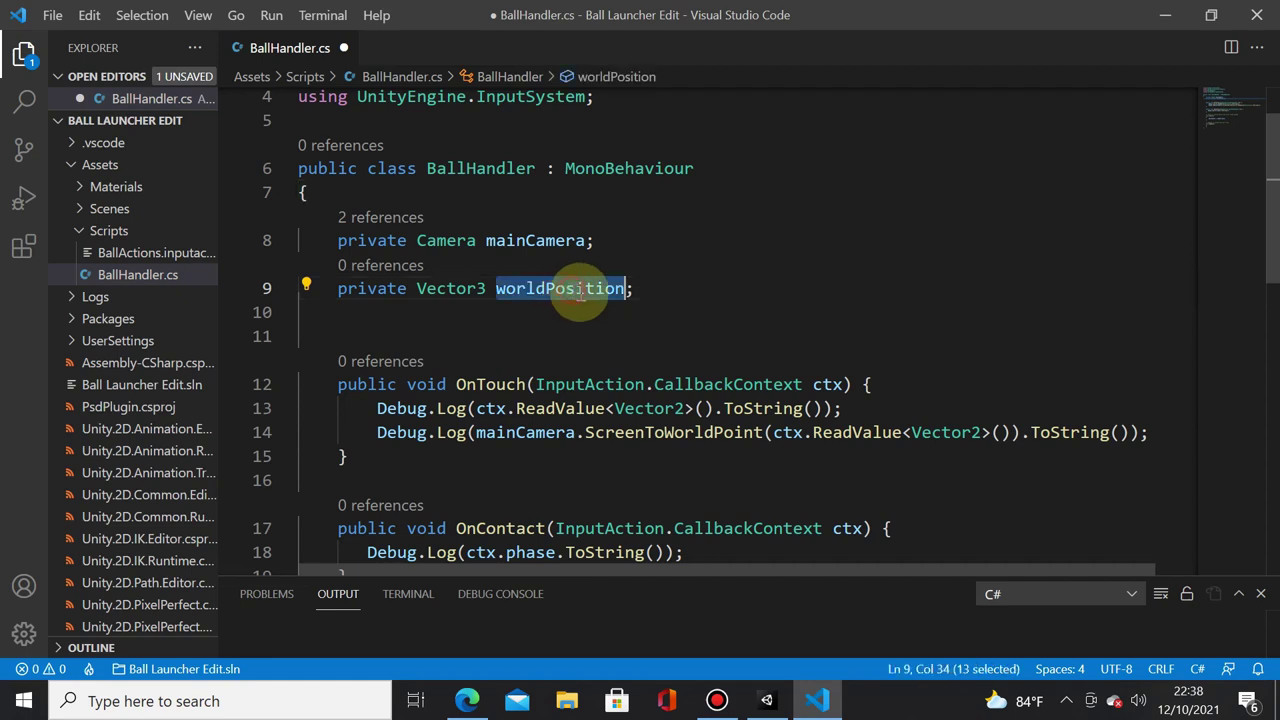
{"action": "left_click", "coordinate": [871, 384]}
{"action": "key", "text": "Return"}
{"action": "key", "text": "ctrl+v"}
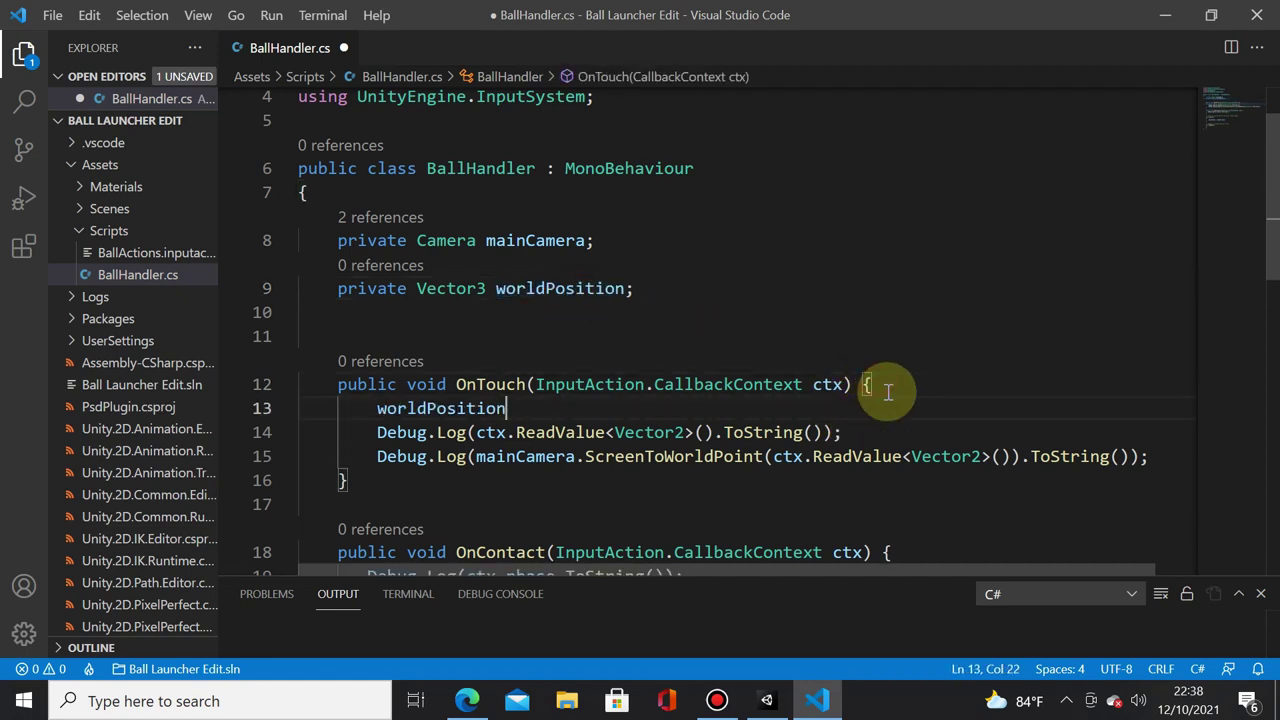
{"action": "left_click", "coordinate": [477, 382]}
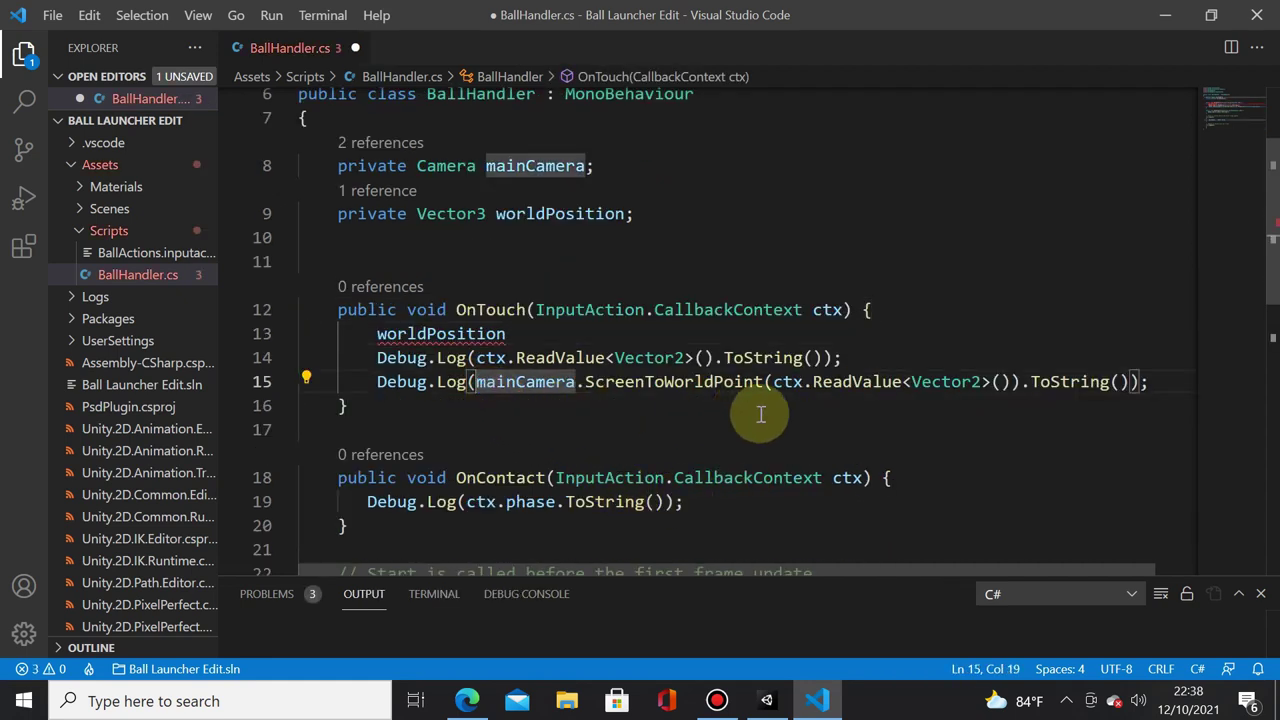
{"action": "left_click", "coordinate": [1020, 381], "text": "shift"}
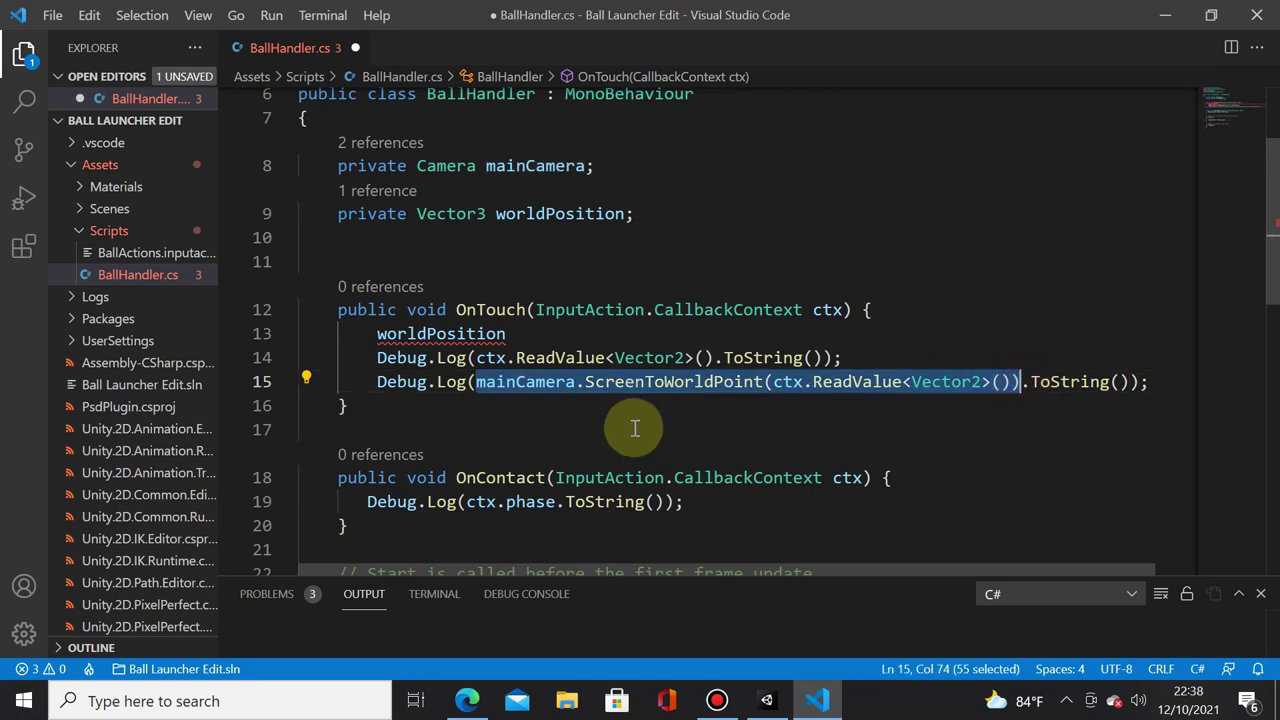
{"action": "left_click", "coordinate": [571, 333]}
{"action": "type", "text": "="}
{"action": "type", "text": "mainCamera.ScreenToWorldPoint(ctx.ReadValue<Vector2>())"}
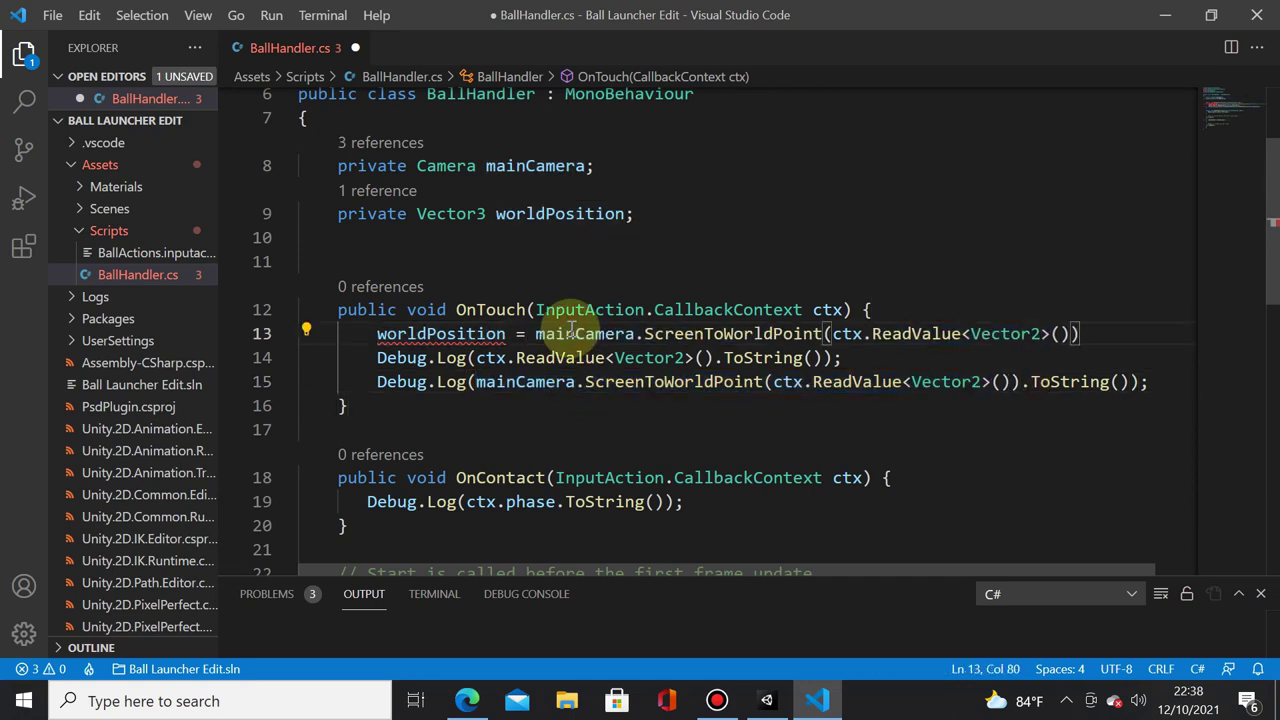
- Comment out both Debug.Log lines in OnTouch
{"action": "left_click", "coordinate": [357, 360]}
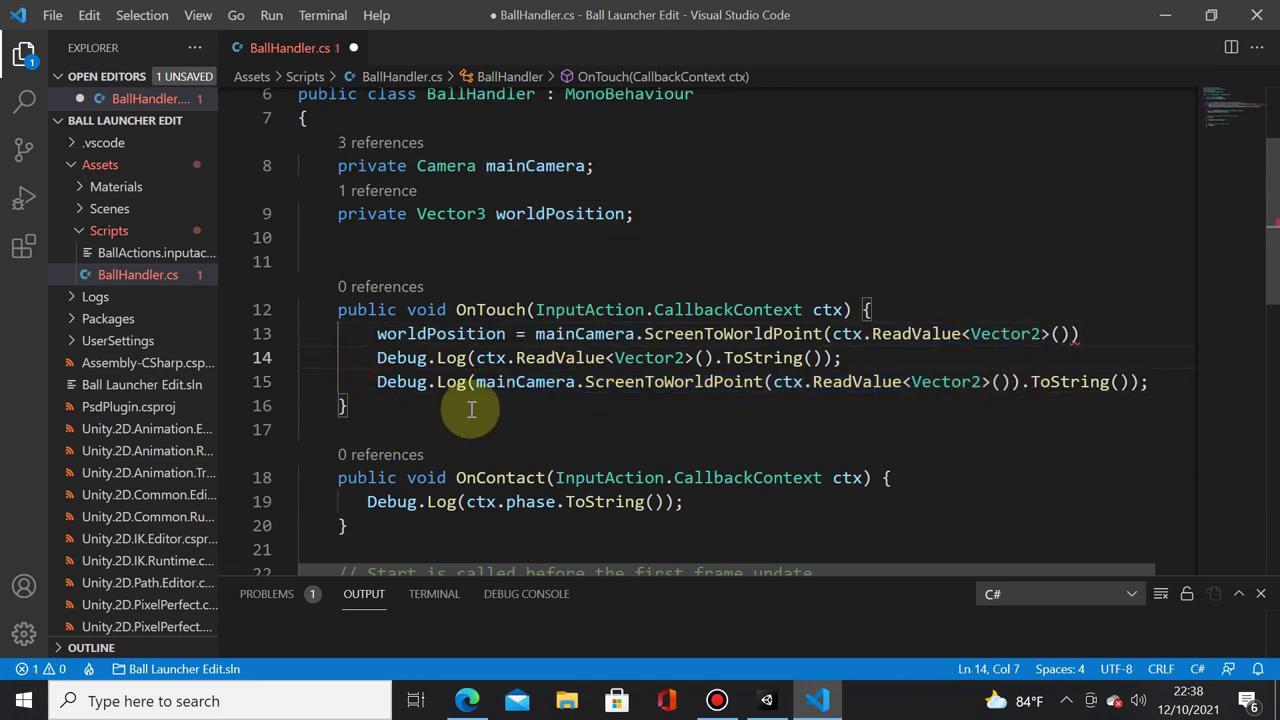
{"action": "key", "text": "ctrl+slash"}
{"action": "key", "text": "Down"}
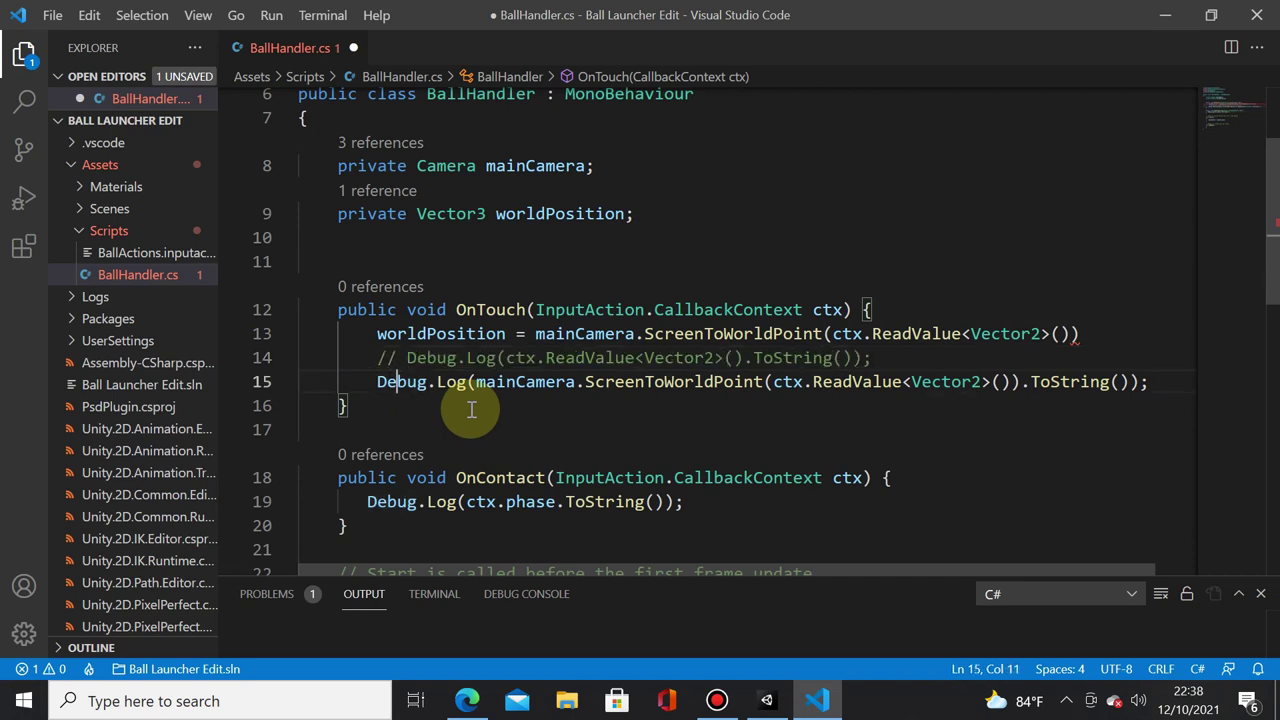
{"action": "key", "text": "ctrl+slash"}
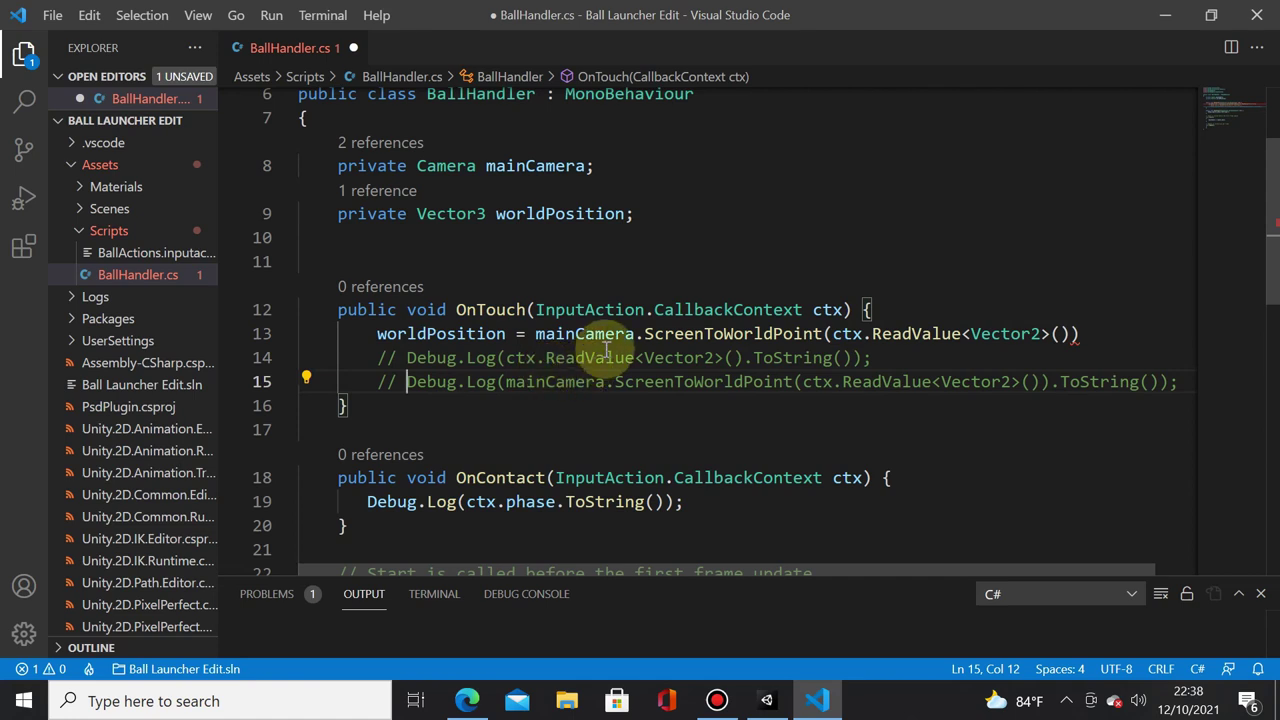
{"action": "left_click_drag", "start_coordinate": [377, 334], "coordinate": [514, 334]}
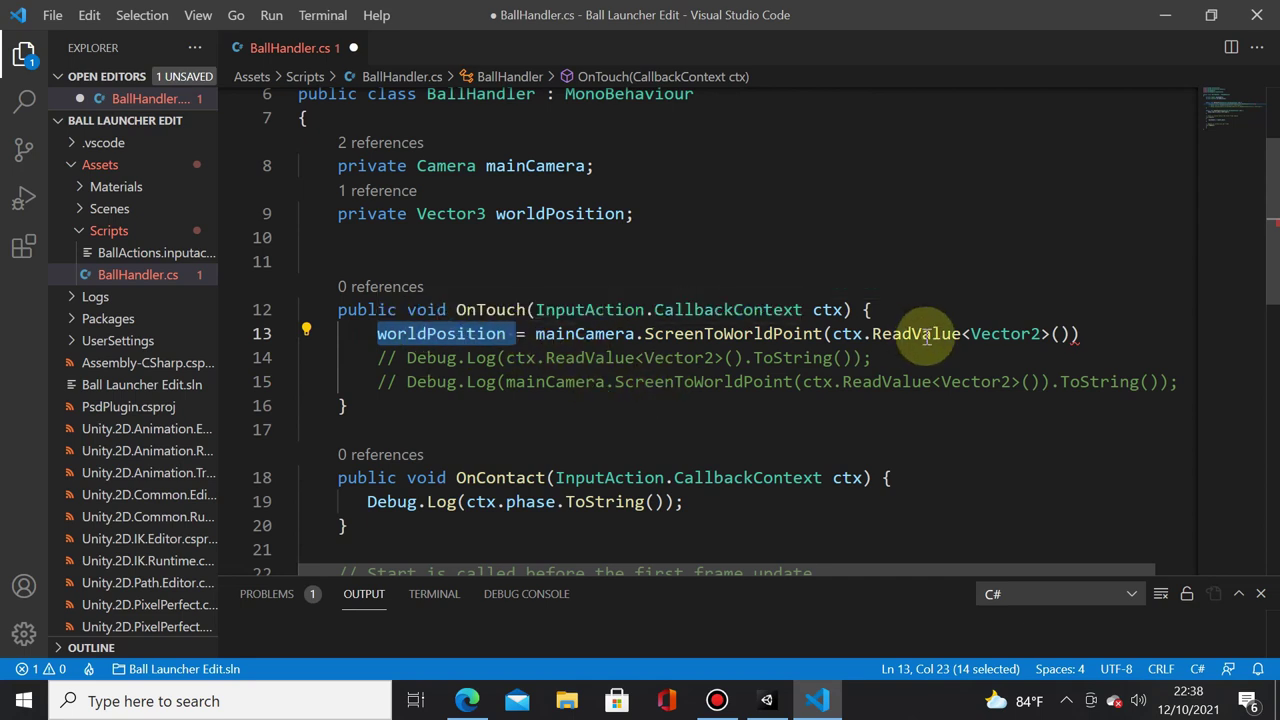
{"action": "left_click", "coordinate": [1083, 335]}
{"action": "type", "text": ";"}
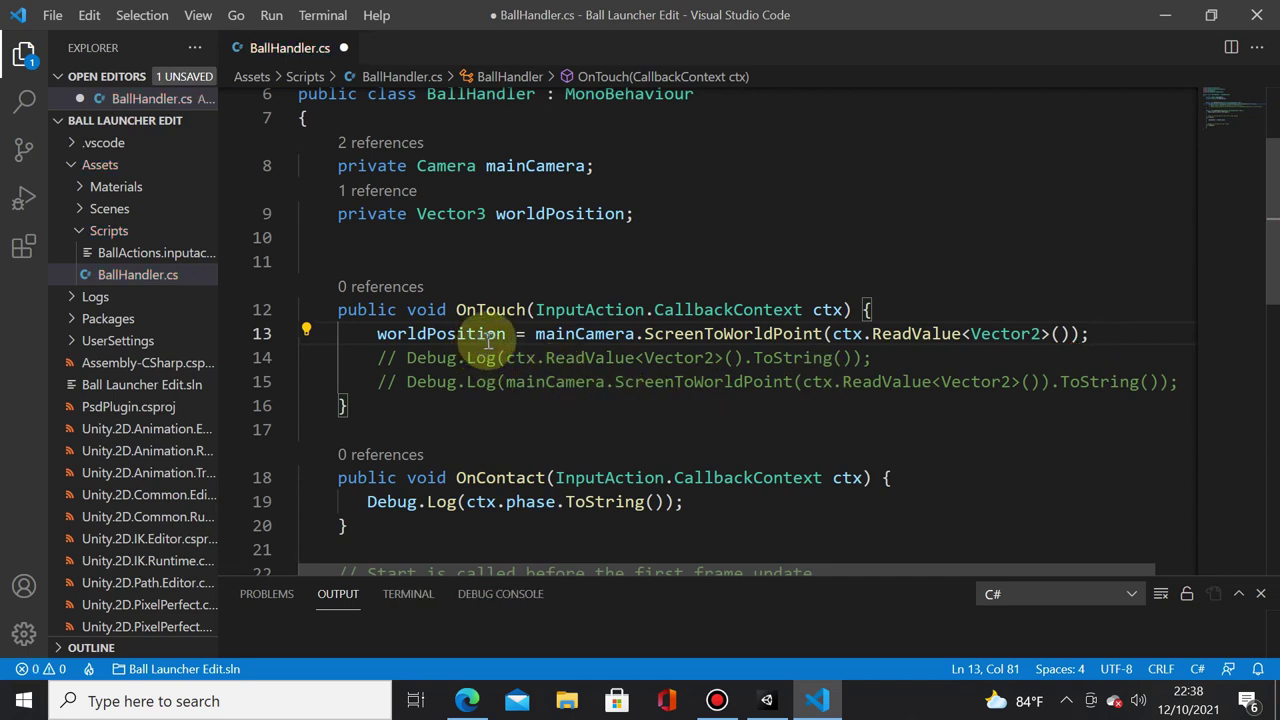
{"action": "left_click", "coordinate": [685, 205]}
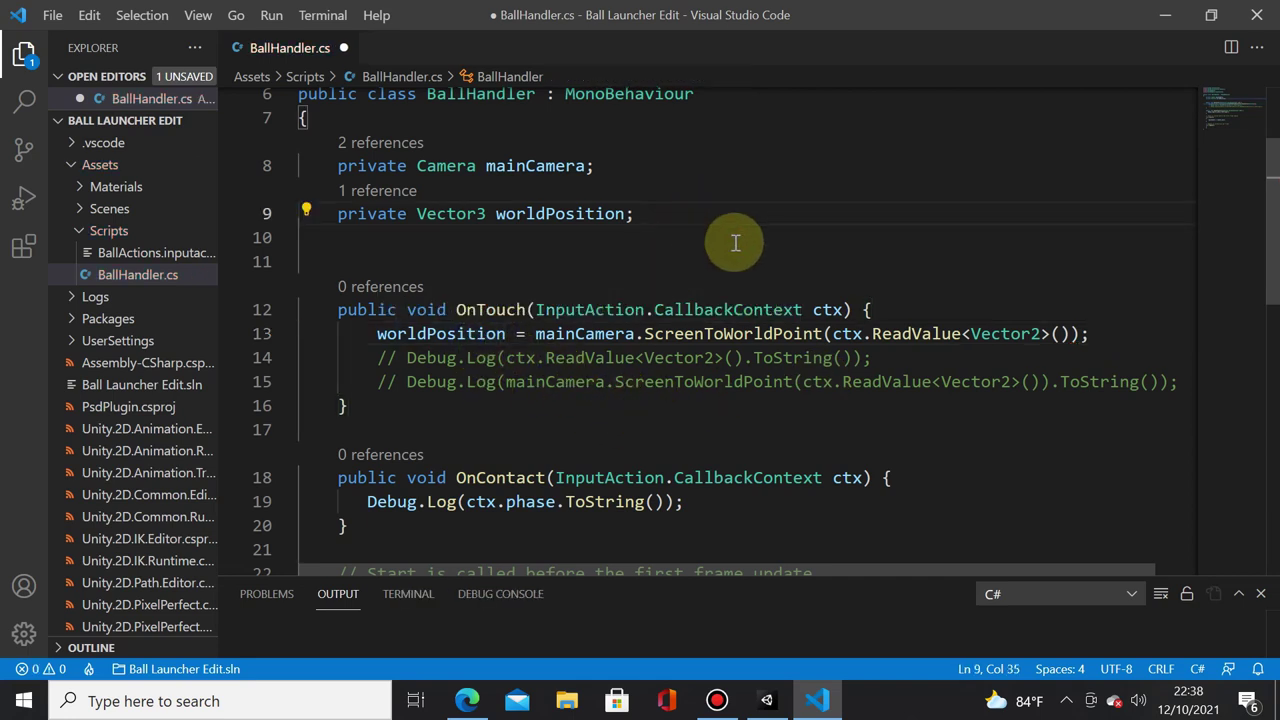
- Declare a private bool isContact field initialised to false
{"action": "key", "text": "Return"}
{"action": "type", "text": "priv"}
{"action": "key", "text": "Tab"}
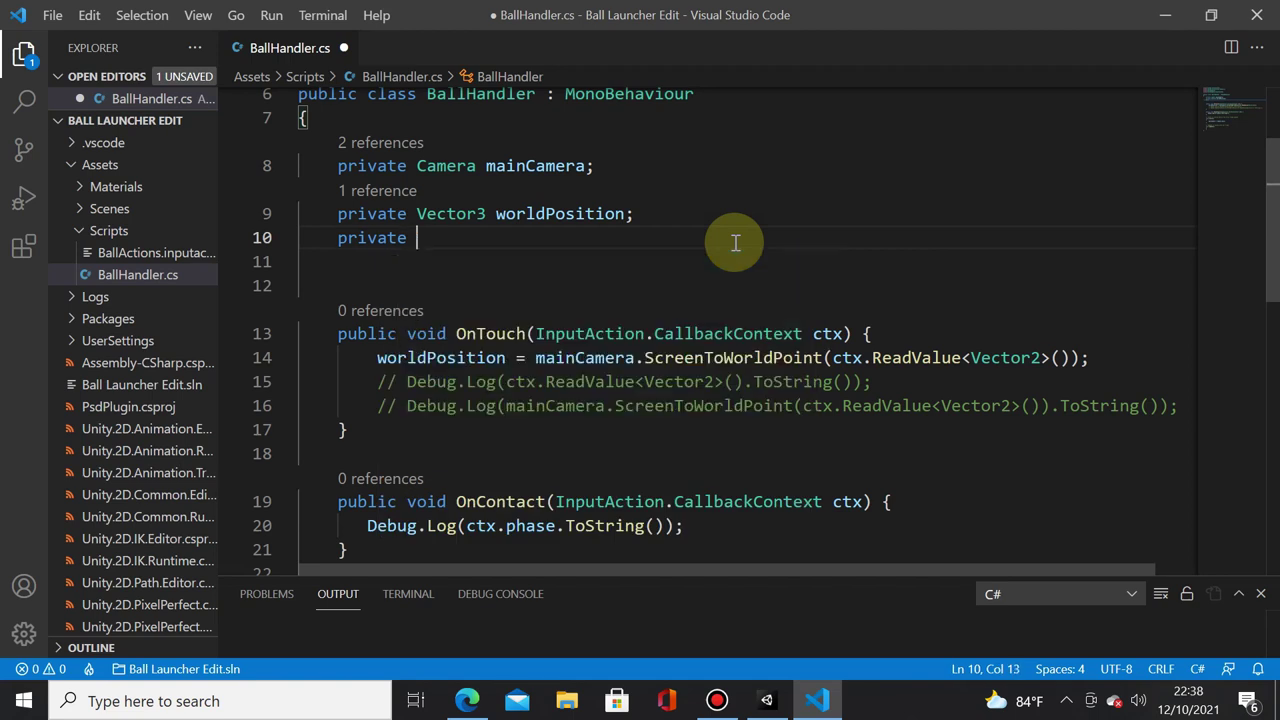
{"action": "type", "text": "boo"}
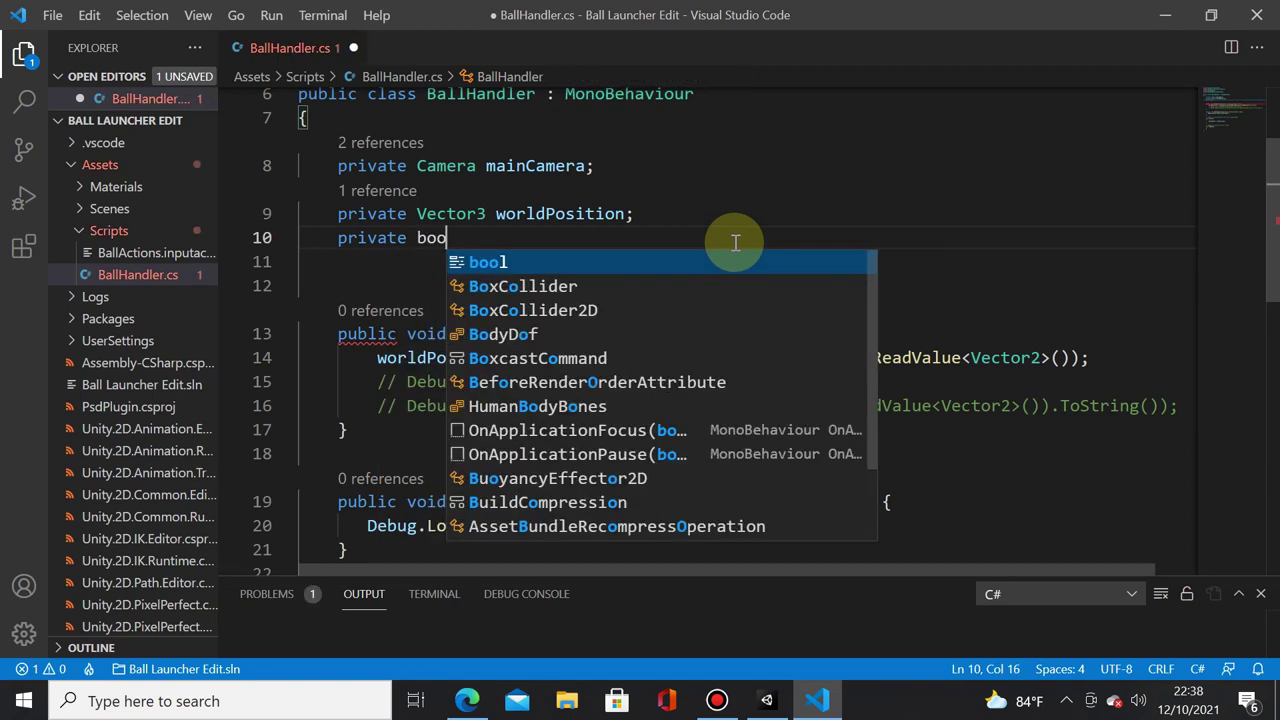
{"action": "type", "text": "l"}
{"action": "key", "text": "Escape"}
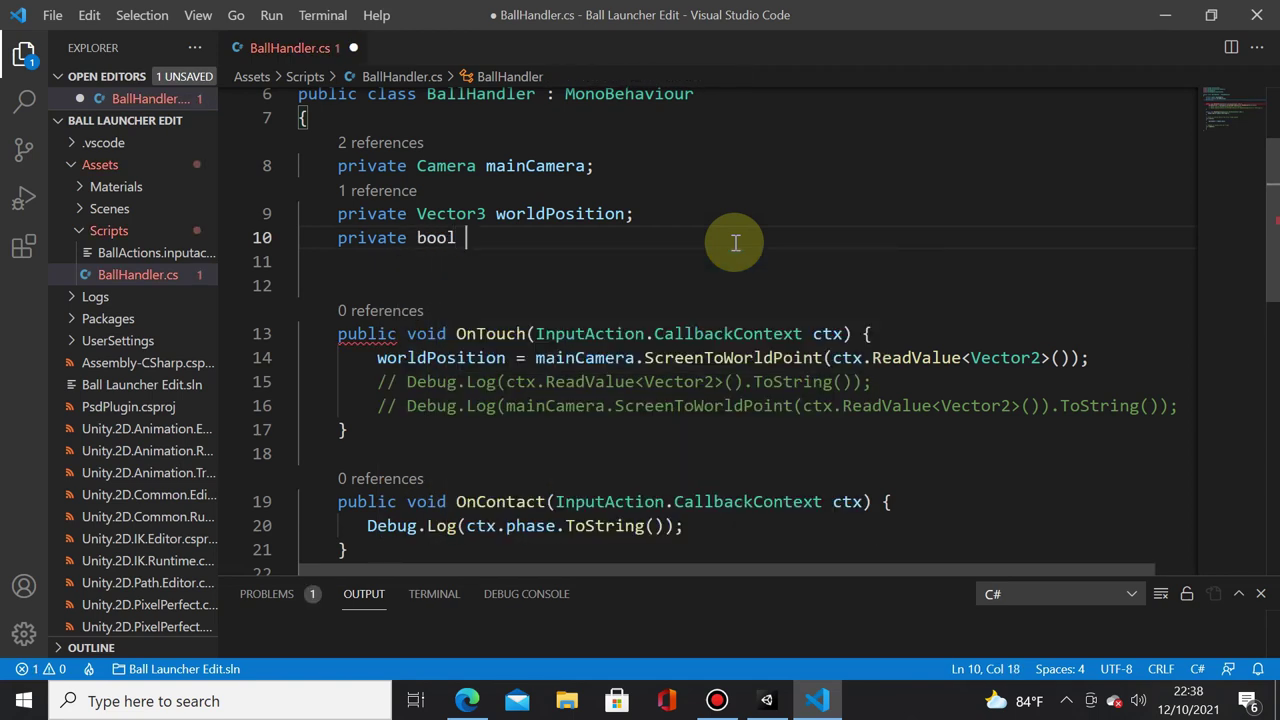
{"action": "type", "text": "N"}
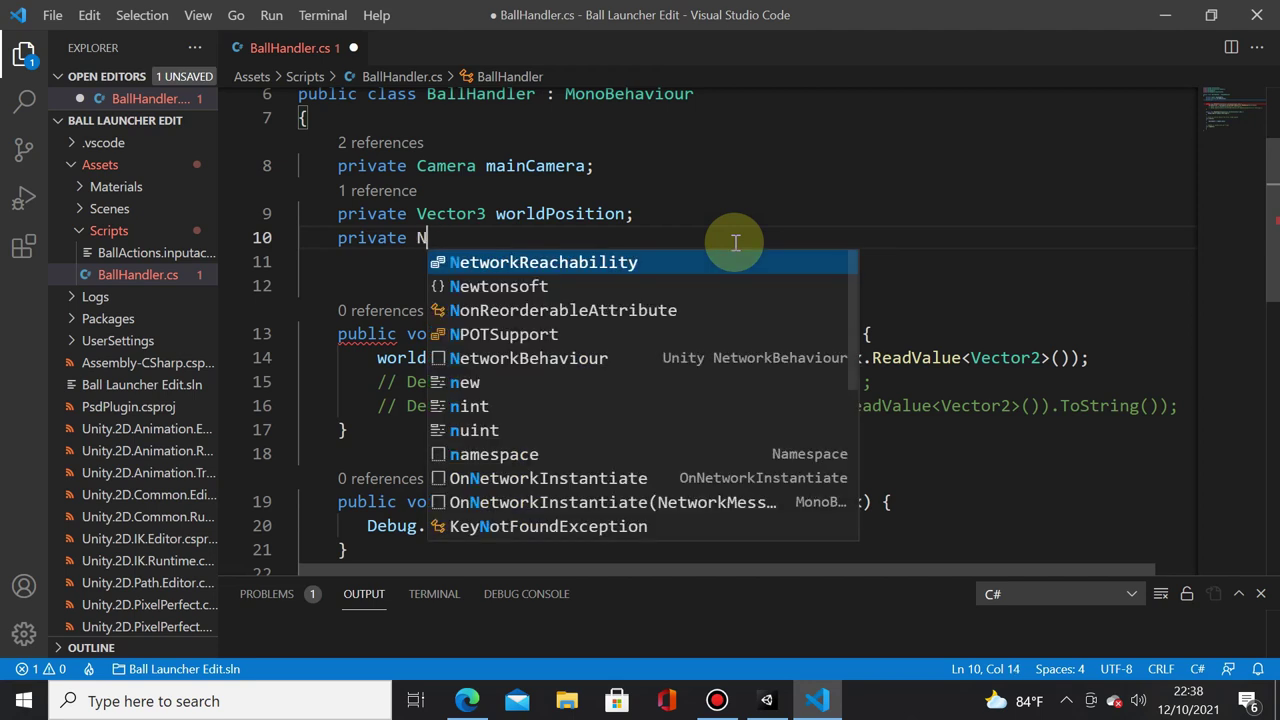
{"action": "key", "text": "BackSpace"}
{"action": "type", "text": "Boo"}
{"action": "key", "text": "Tab"}
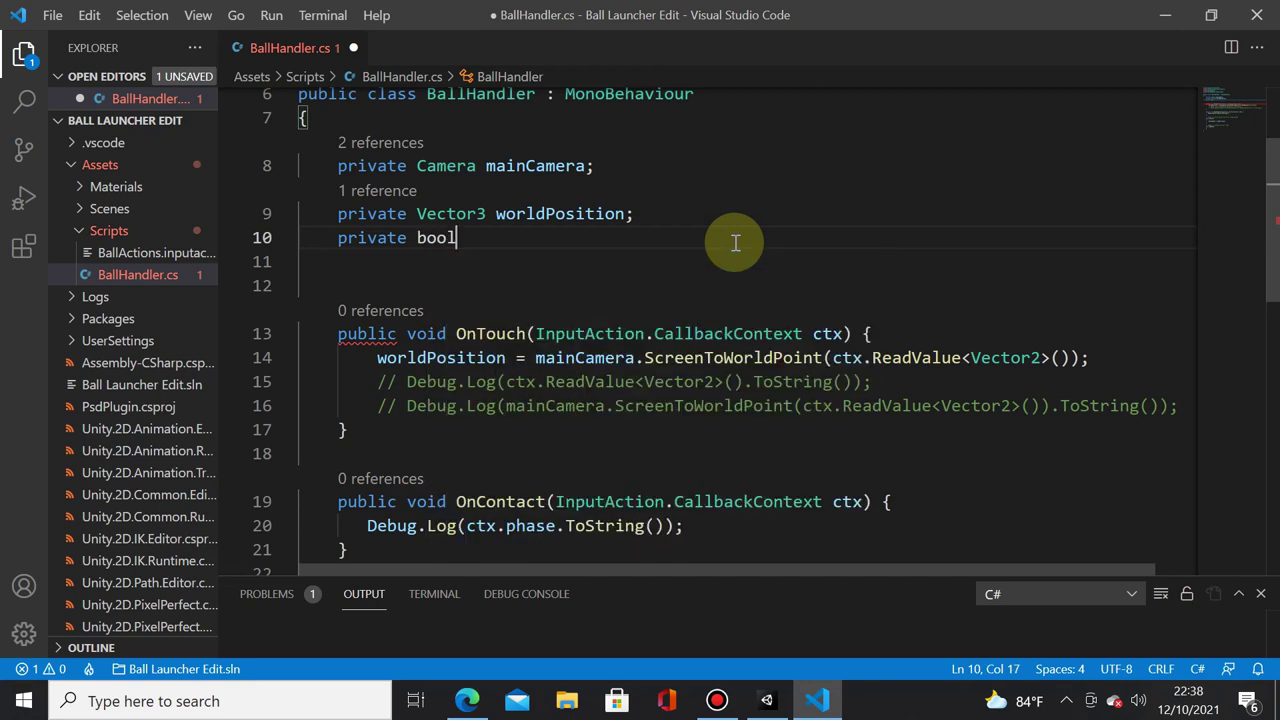
{"action": "type", "text": " isContact "}
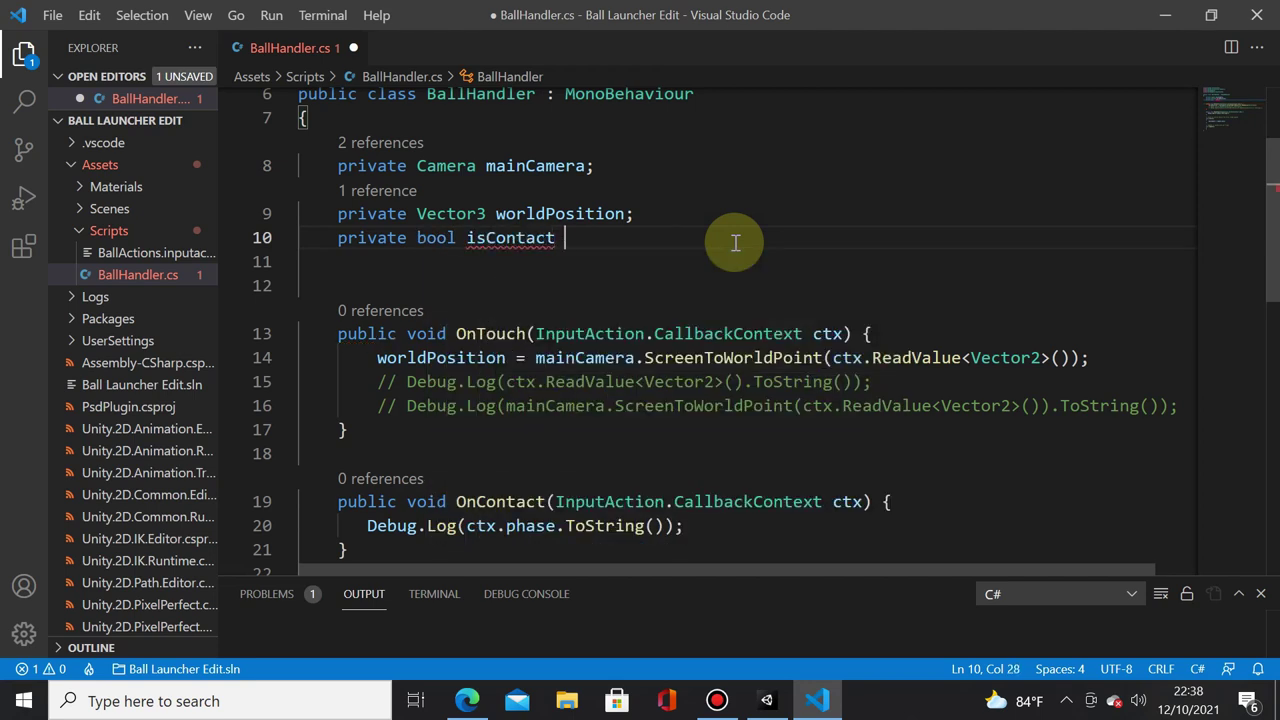
{"action": "type", "text": "= false;"}
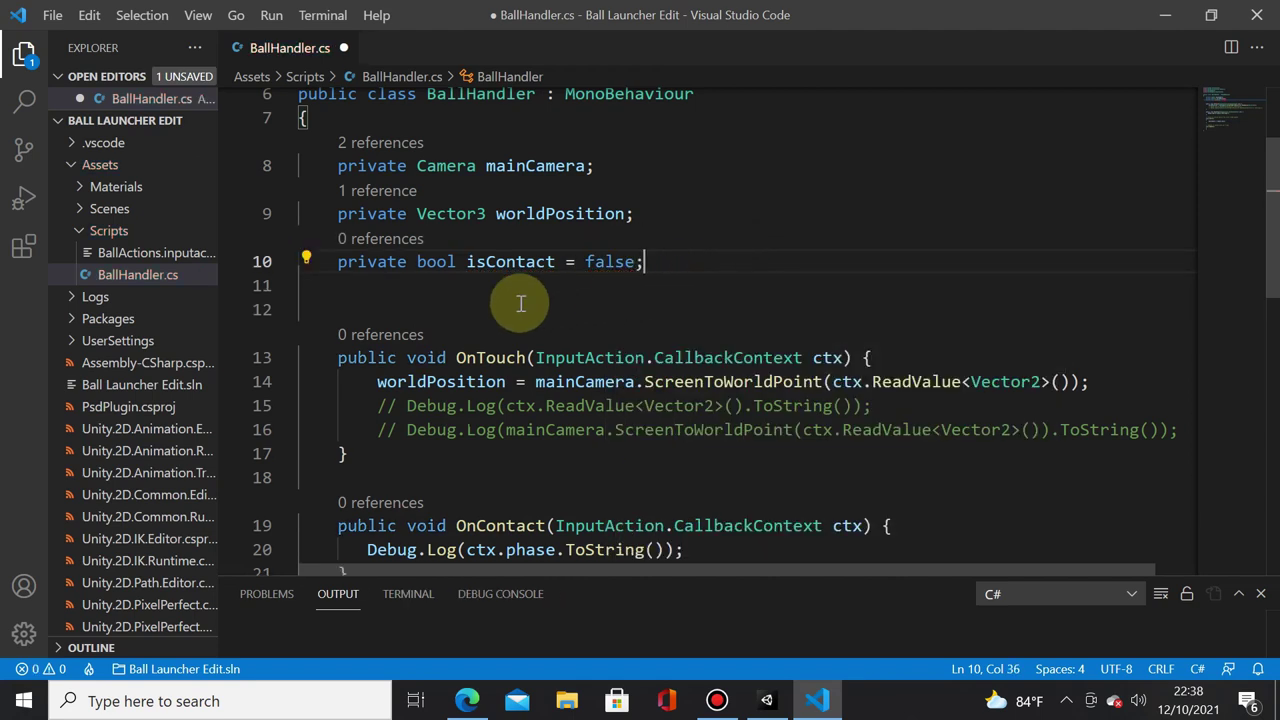
- At the top of OnContact, add an if check for ctx.phase == InputActionPhase.Started
{"action": "double_click", "coordinate": [512, 261]}
{"action": "scroll", "coordinate": [530, 280], "scroll_direction": "down", "scroll_amount": 1}
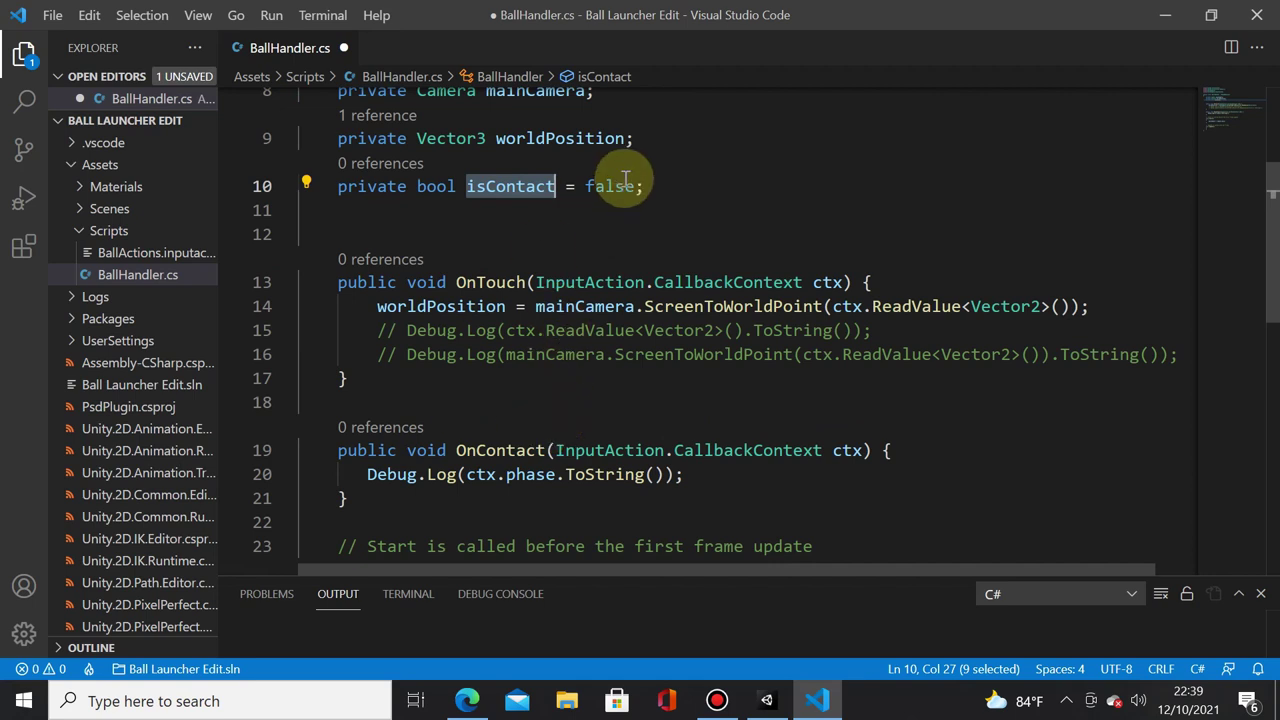
{"action": "left_click", "coordinate": [922, 448]}
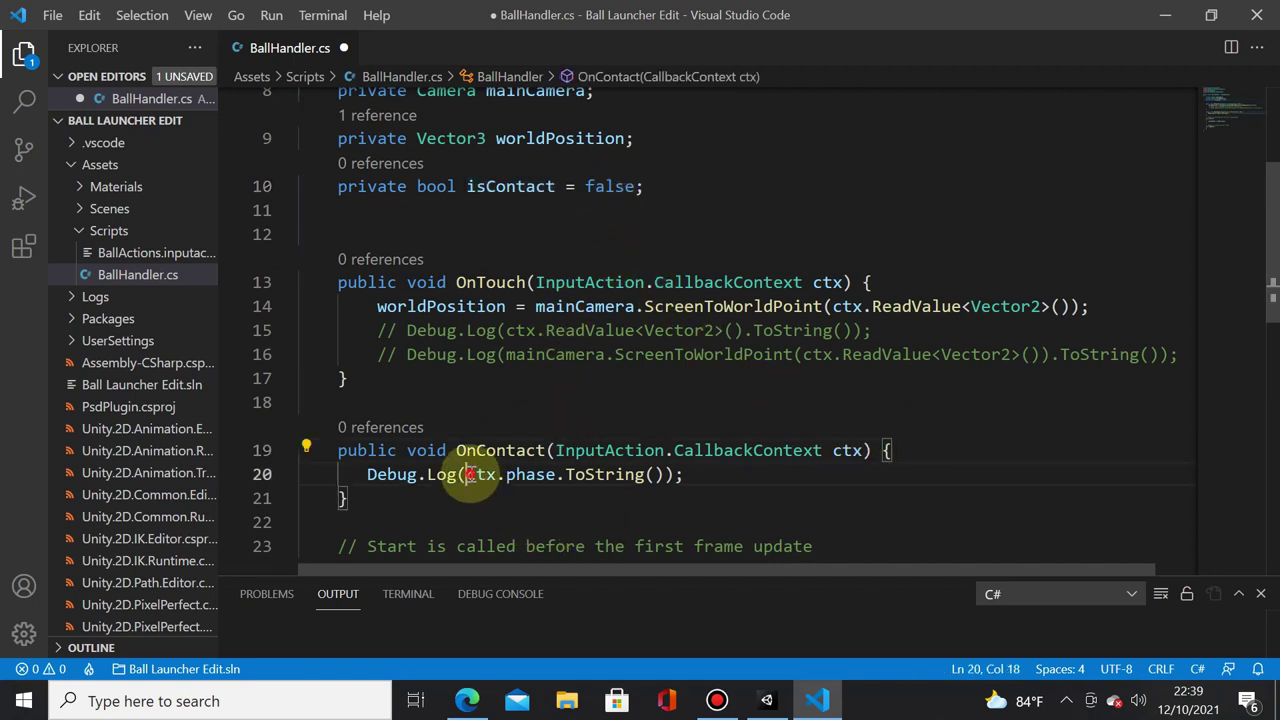
{"action": "left_click_drag", "start_coordinate": [467, 474], "coordinate": [528, 474]}
{"action": "left_click", "coordinate": [924, 451]}
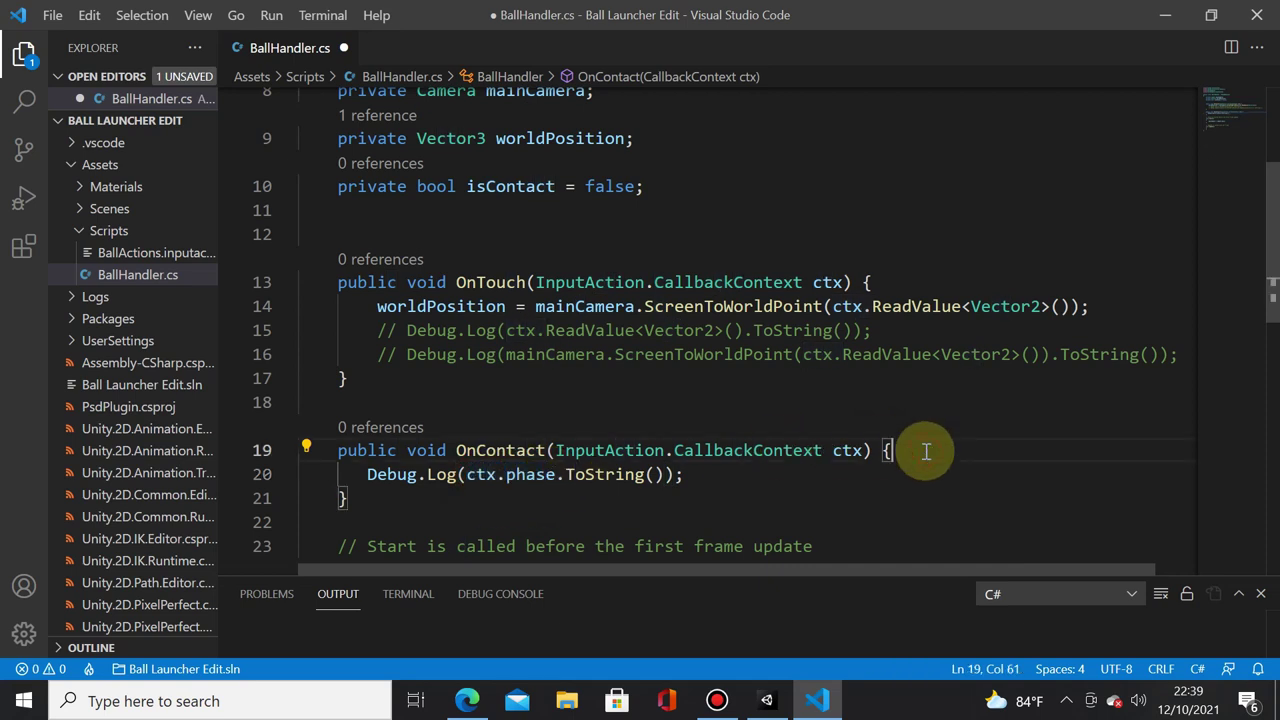
{"action": "key", "text": "Return"}
{"action": "type", "text": "i"}
{"action": "key", "text": "BackSpace"}
{"action": "key", "text": "BackSpace"}
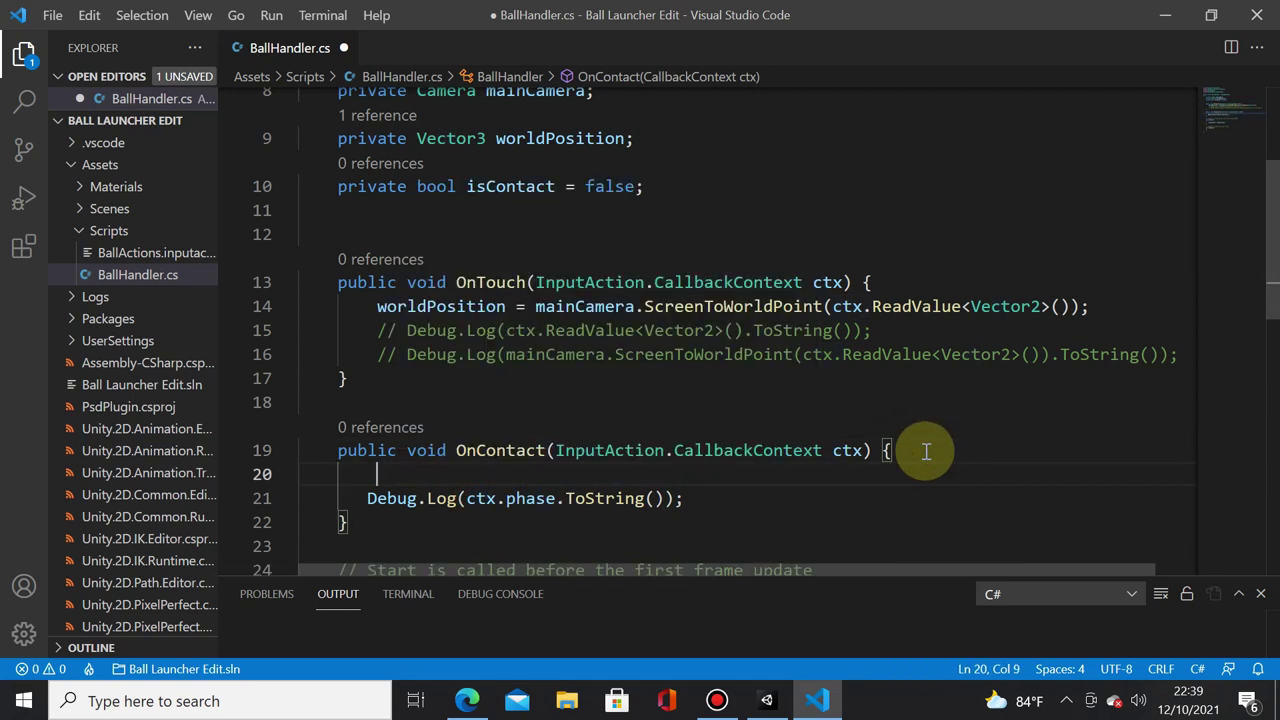
{"action": "type", "text": "if(ctx"}
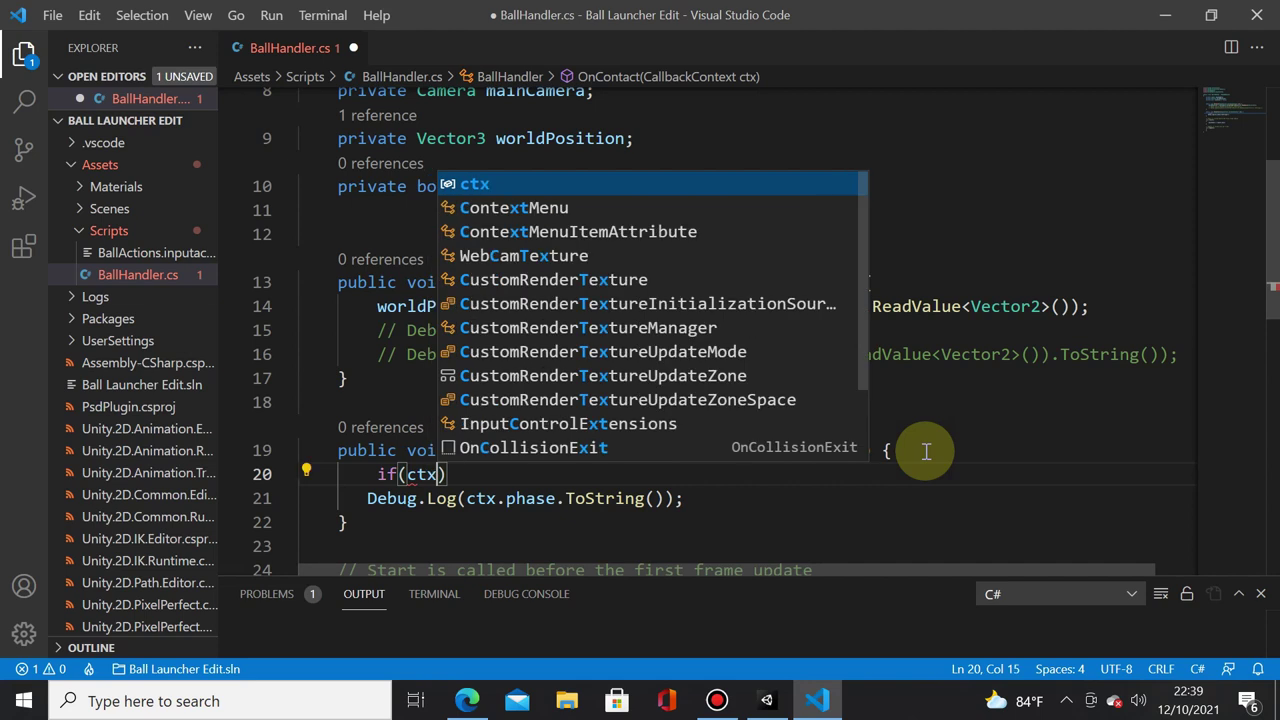
{"action": "type", "text": ".phase == I"}
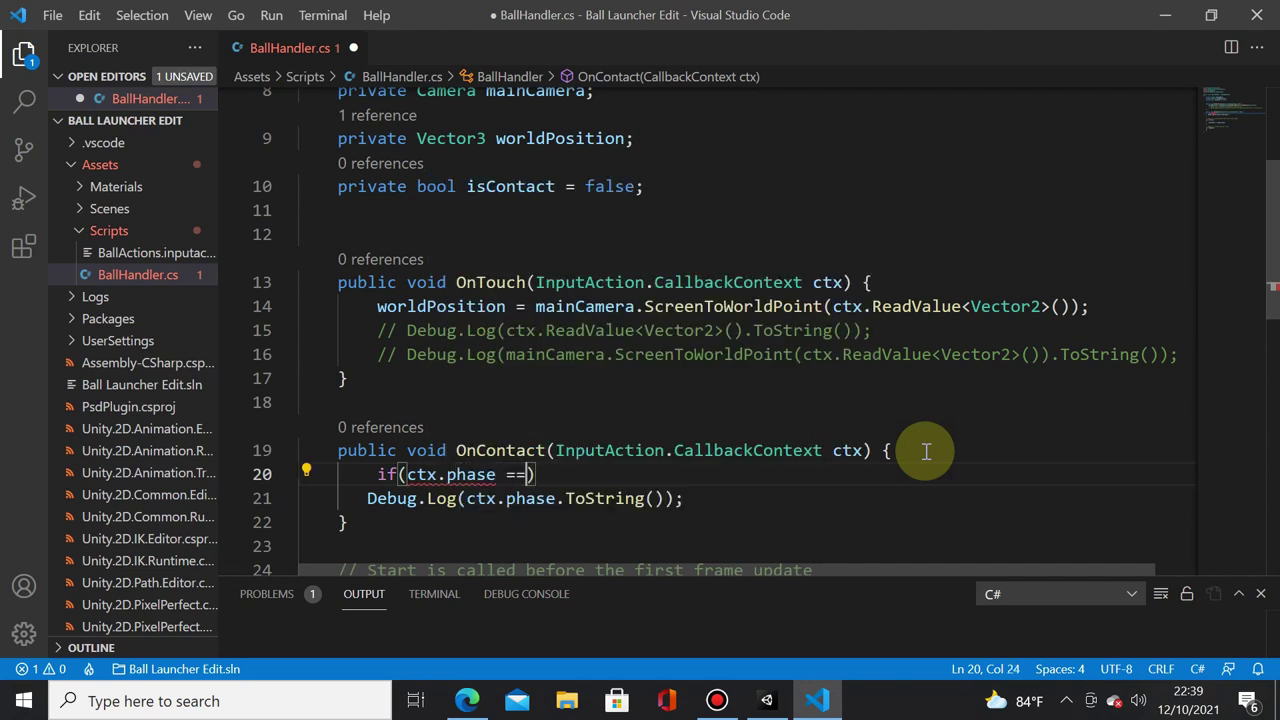
{"action": "type", "text": "nputA"}
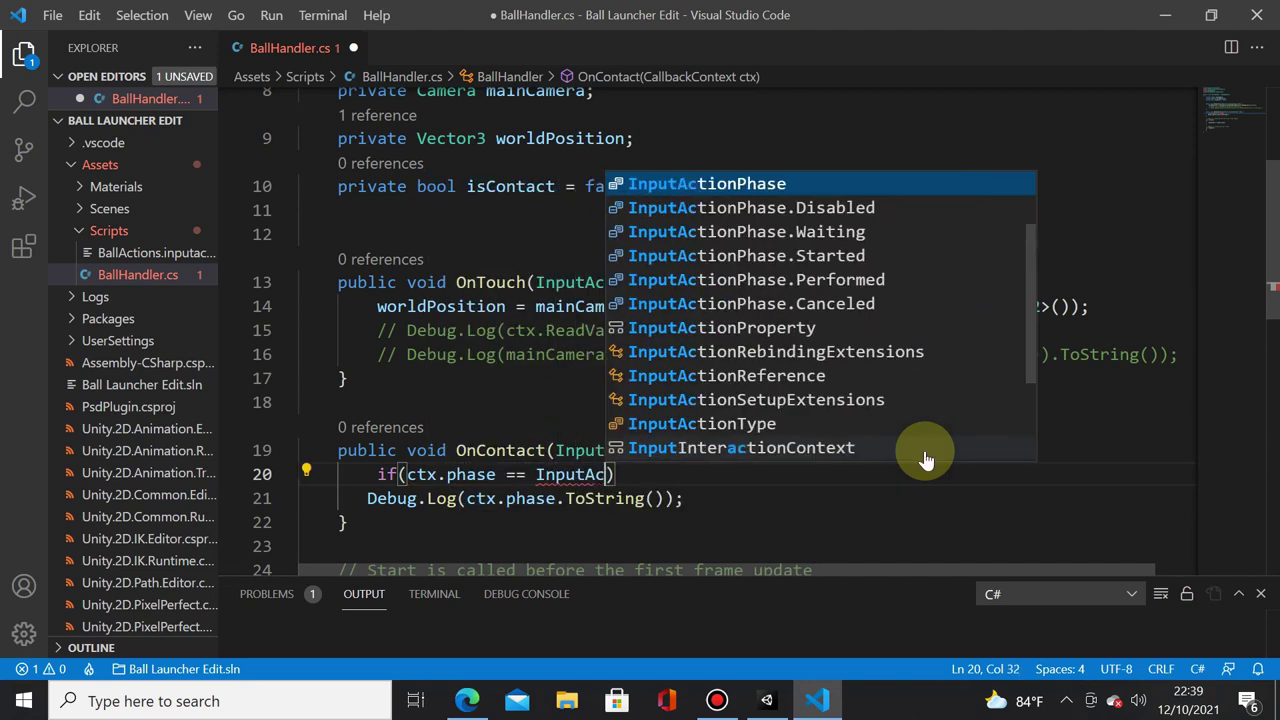
{"action": "type", "text": "c"}
{"action": "key", "text": "Tab"}
{"action": "type", "text": "."}
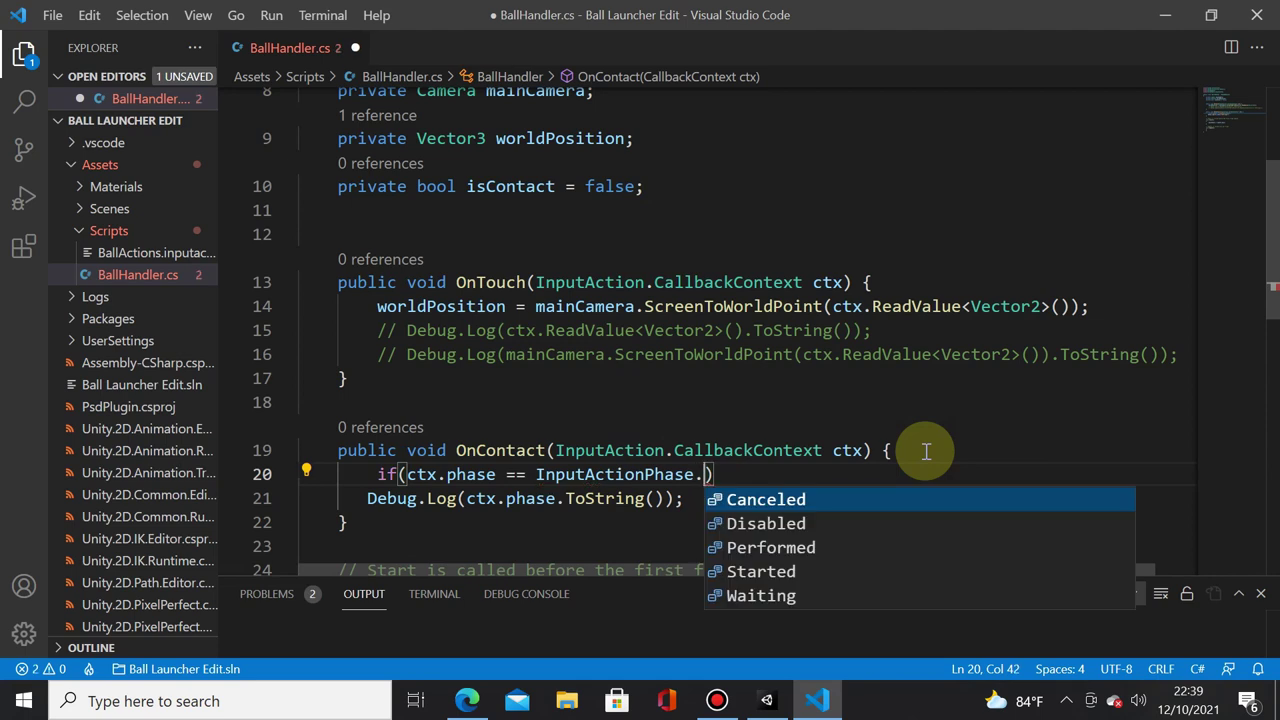
{"action": "key", "text": "Down"}
{"action": "key", "text": "Down"}
{"action": "key", "text": "Down"}
{"action": "key", "text": "Tab"}
- Inside the Started check, set isContact = true
{"action": "type", "text": "{"}
{"action": "key", "text": "Return"}
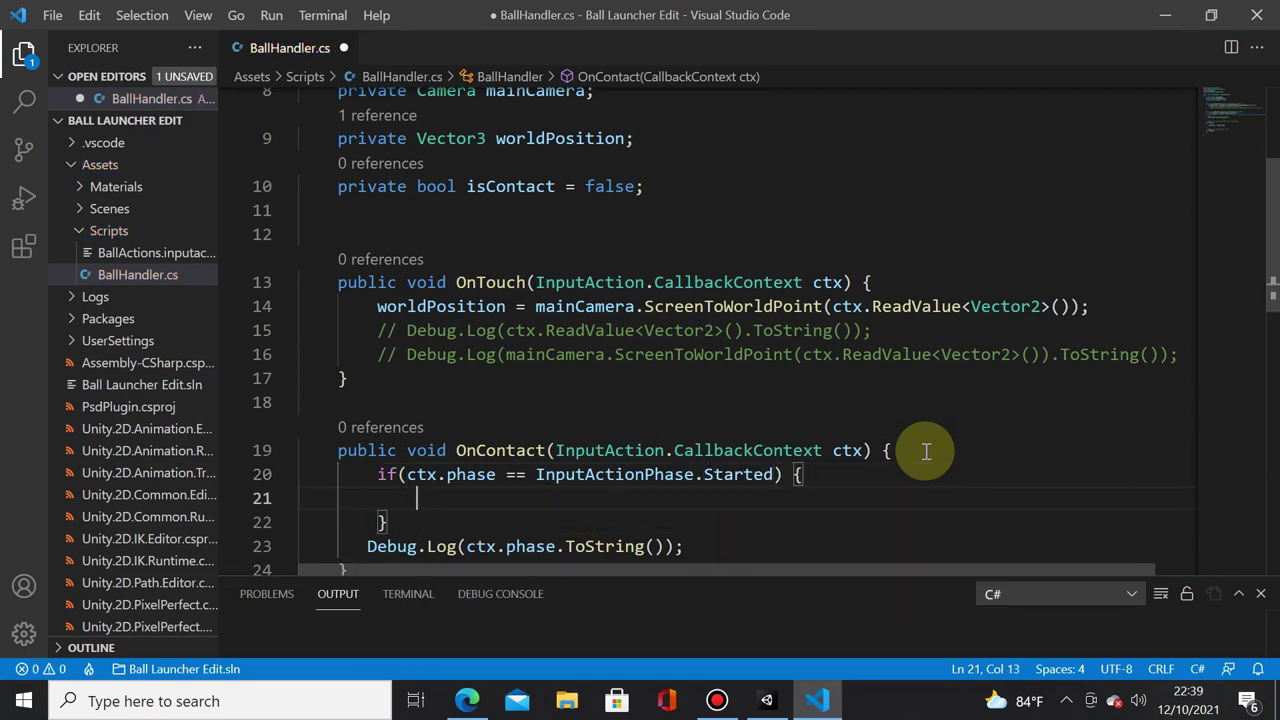
{"action": "type", "text": "is"}
{"action": "key", "text": "Tab"}
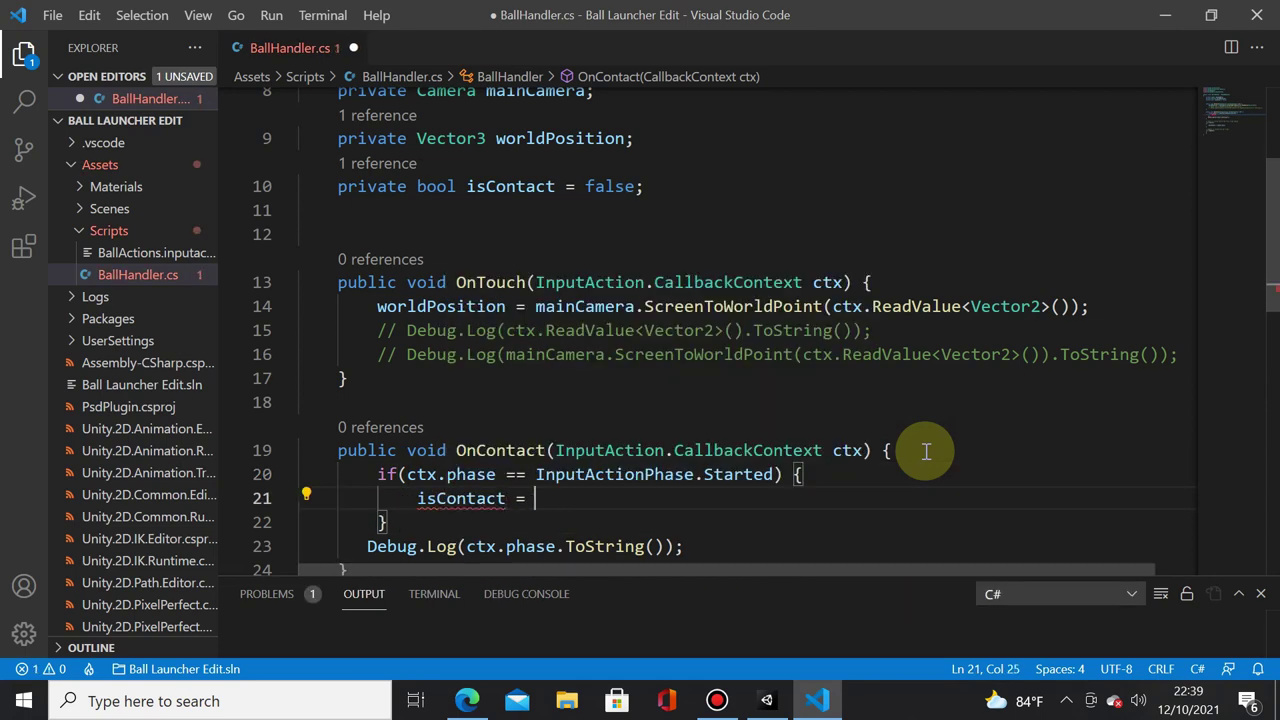
{"action": "type", "text": "t"}
{"action": "key", "text": "Tab"}
{"action": "type", "text": ";"}
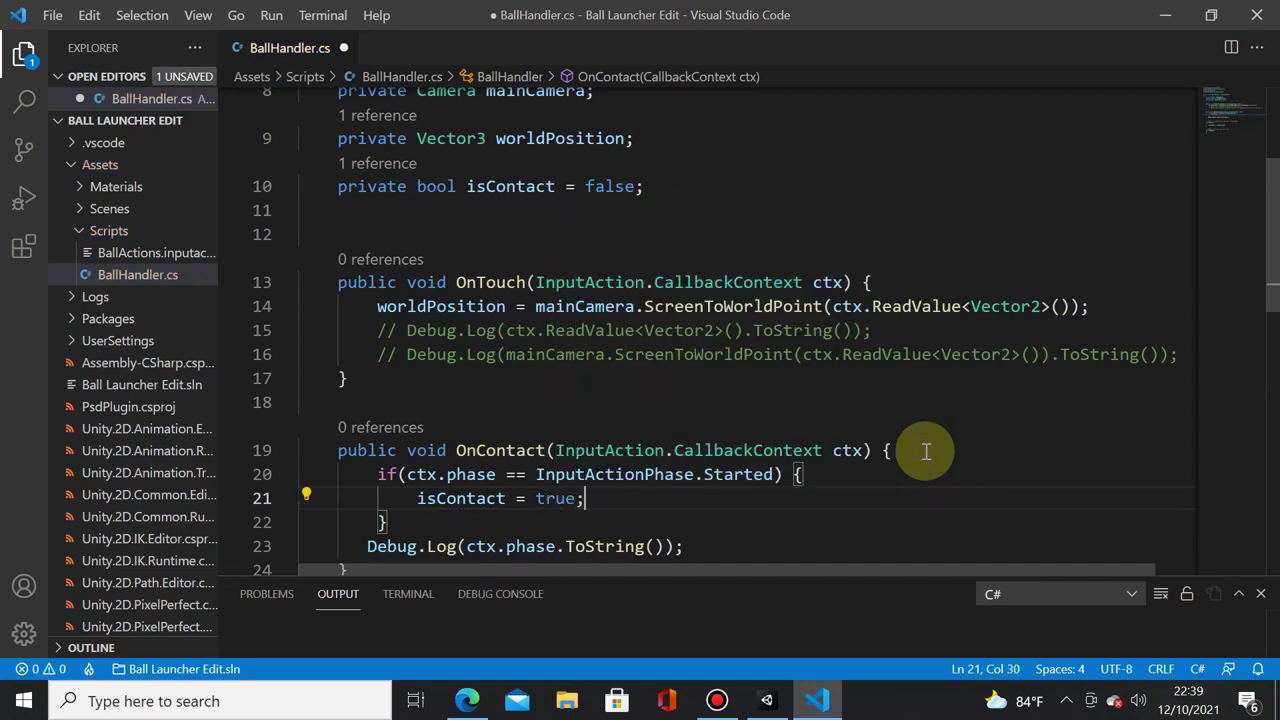
- Add an else if for InputActionPhase.Canceled that sets isContact = false
{"action": "left_click", "coordinate": [480, 522]}
{"action": "type", "text": "ese"}
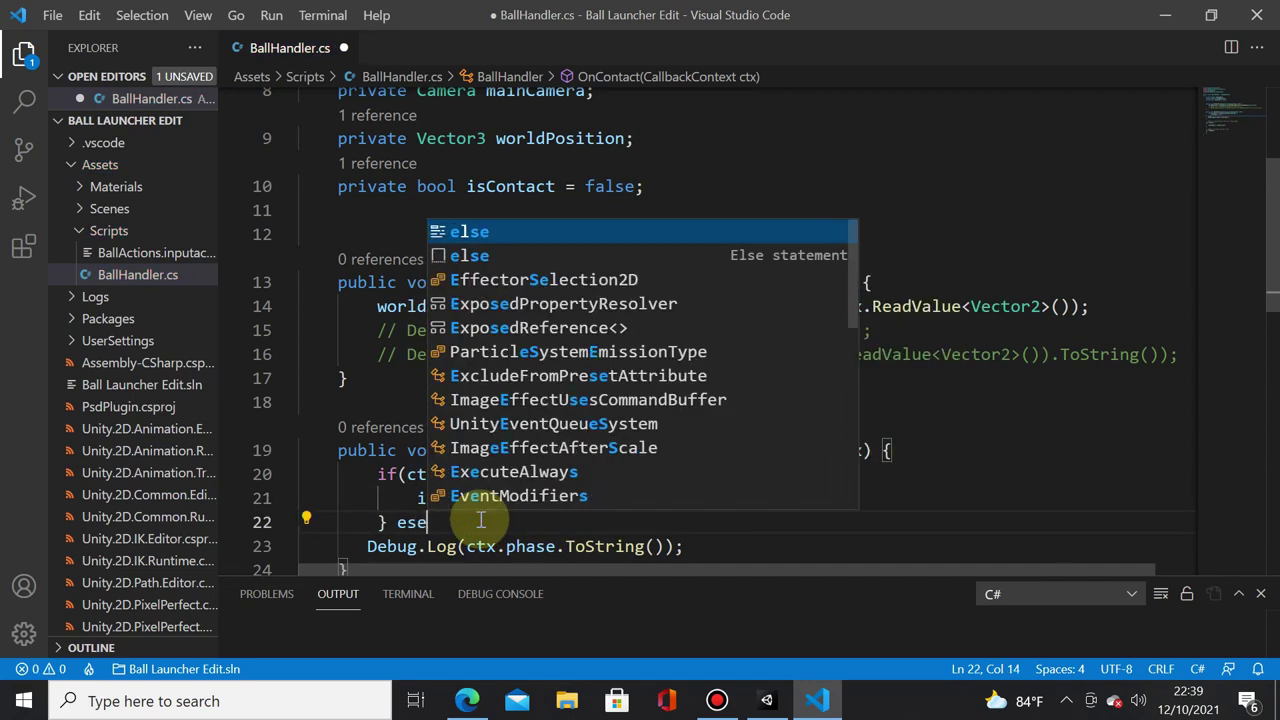
{"action": "key", "text": "BackSpace"}
{"action": "key", "text": "BackSpace"}
{"action": "type", "text": "lse i"}
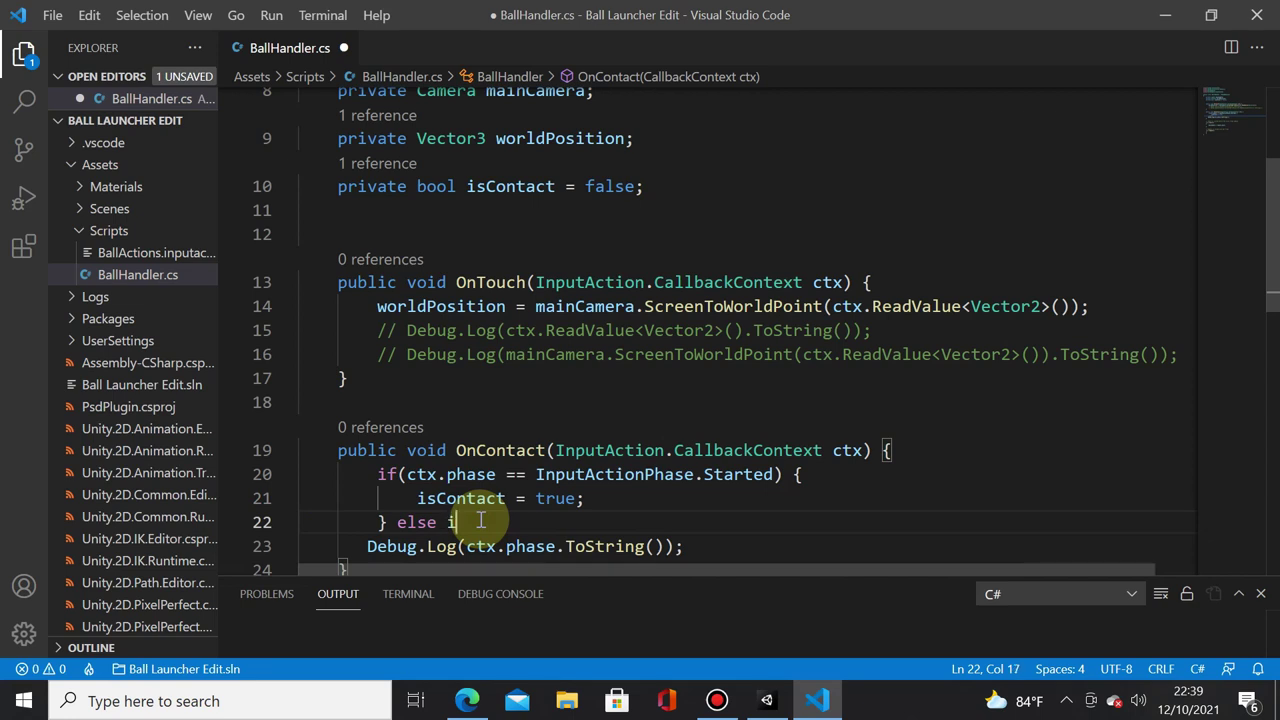
{"action": "type", "text": "f(ctx.p"}
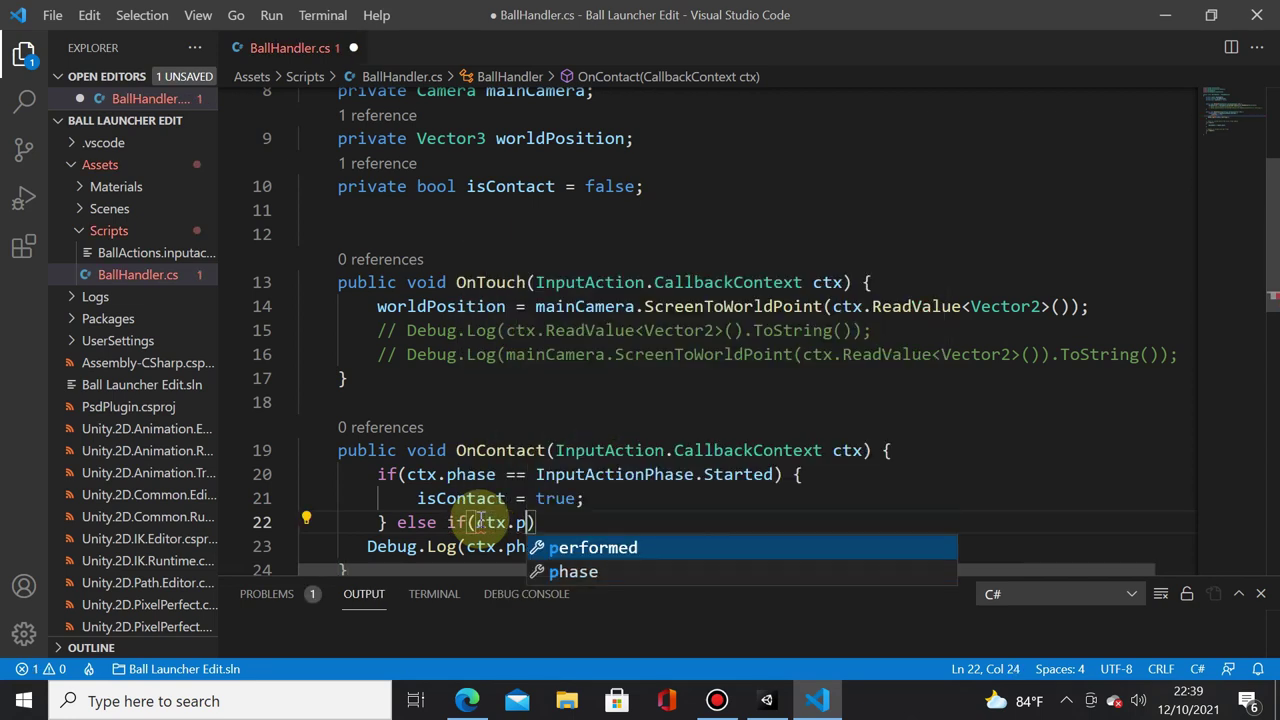
{"action": "type", "text": "hase == "}
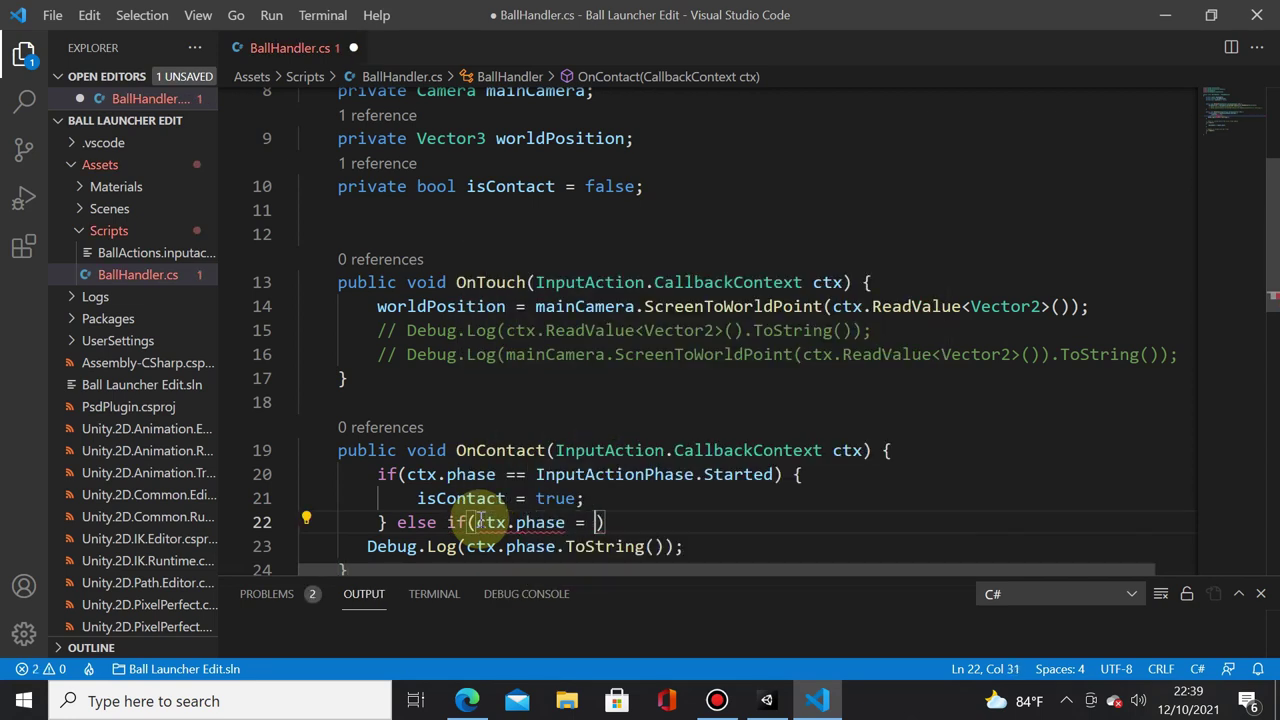
{"action": "type", "text": "Input"}
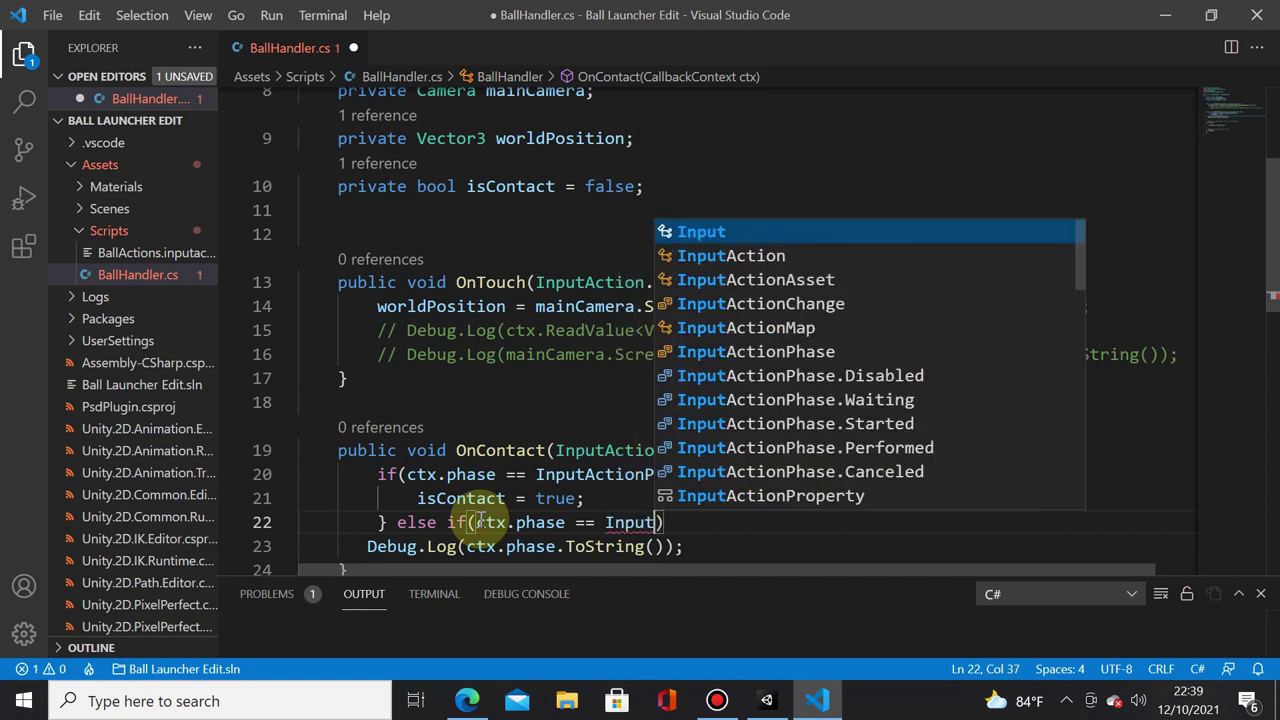
{"action": "key", "text": "Down"}
{"action": "key", "text": "Down"}
{"action": "key", "text": "Down"}
{"action": "key", "text": "Down"}
{"action": "key", "text": "Tab"}
{"action": "type", "text": "."}
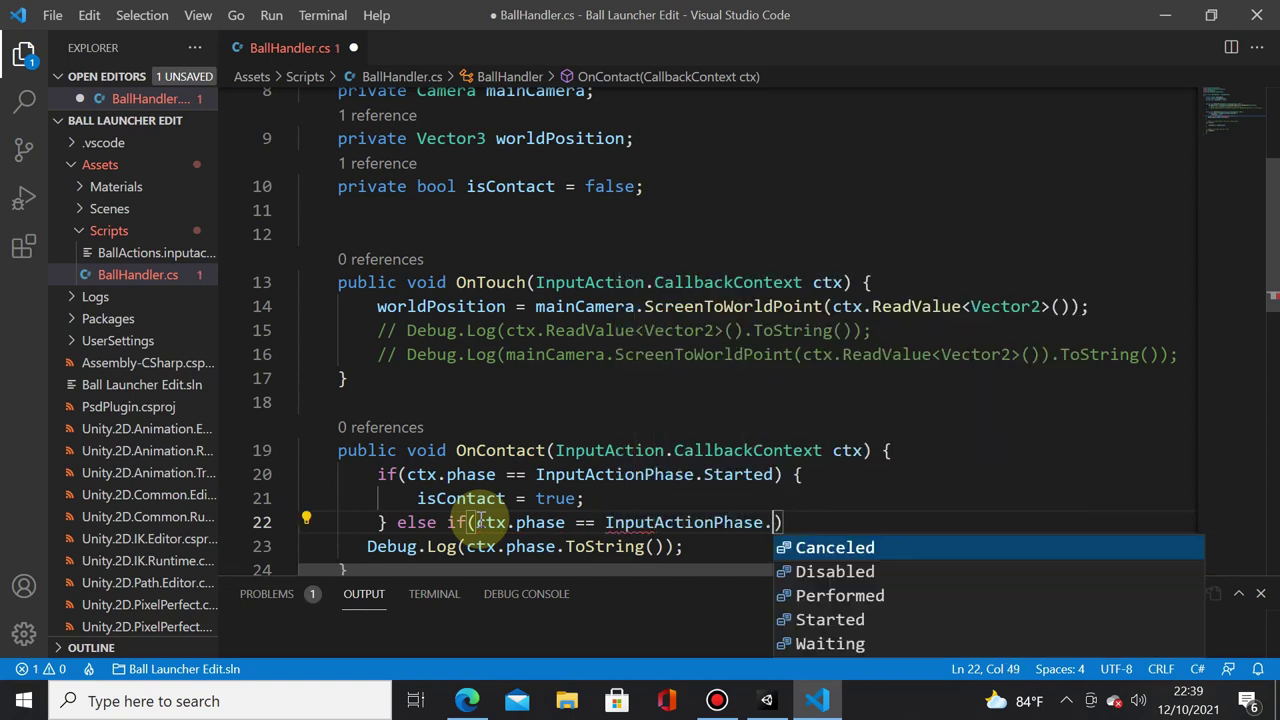
{"action": "type", "text": "C"}
{"action": "key", "text": "Tab"}
{"action": "type", "text": "{"}
{"action": "key", "text": "Return"}
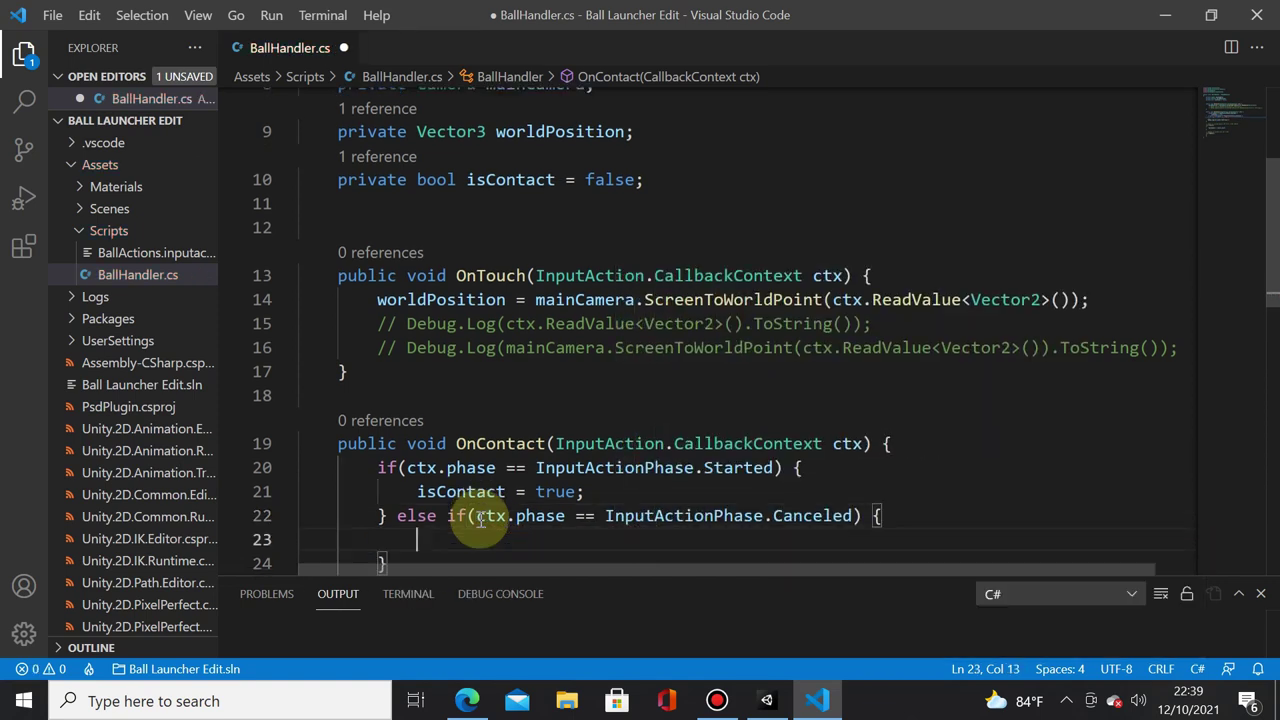
{"action": "type", "text": "isCo"}
{"action": "key", "text": "Tab"}
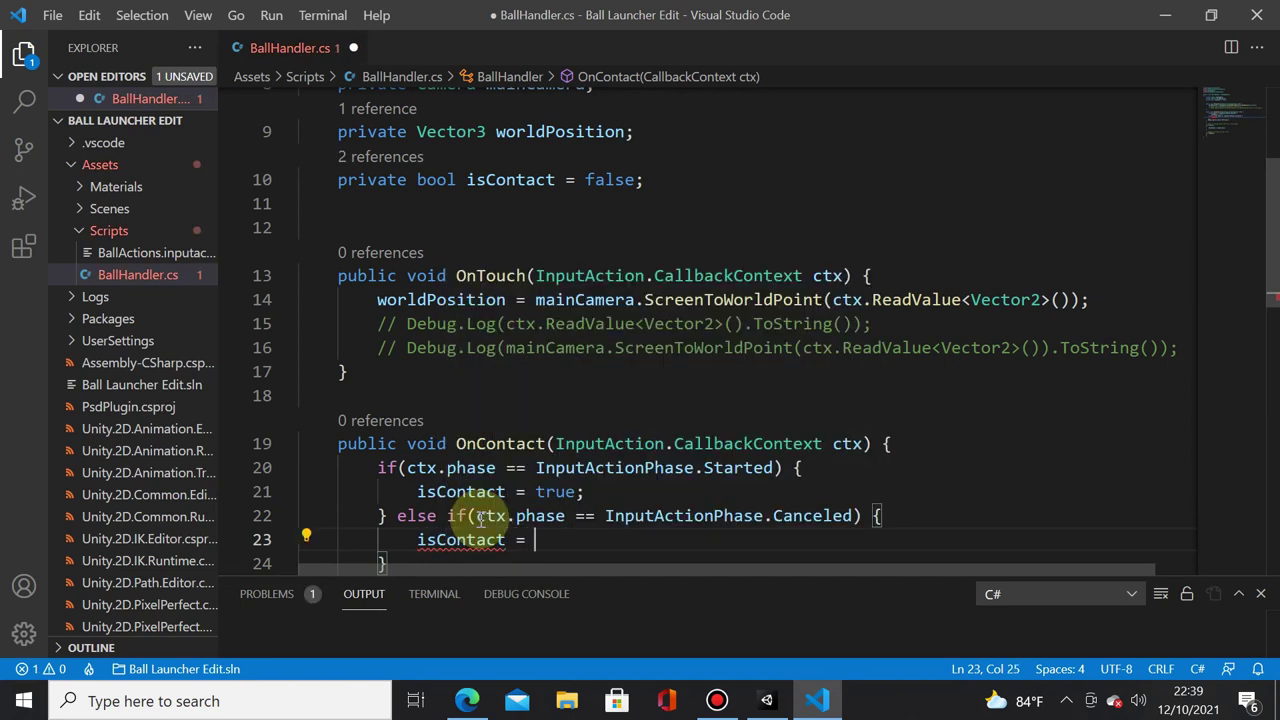
{"action": "type", "text": "fal"}
{"action": "key", "text": "Tab"}
{"action": "type", "text": ";"}
- Comment out OnContact's Debug.Log line and save BallHandler.cs
{"action": "scroll", "coordinate": [457, 537], "scroll_direction": "down", "scroll_amount": 2}
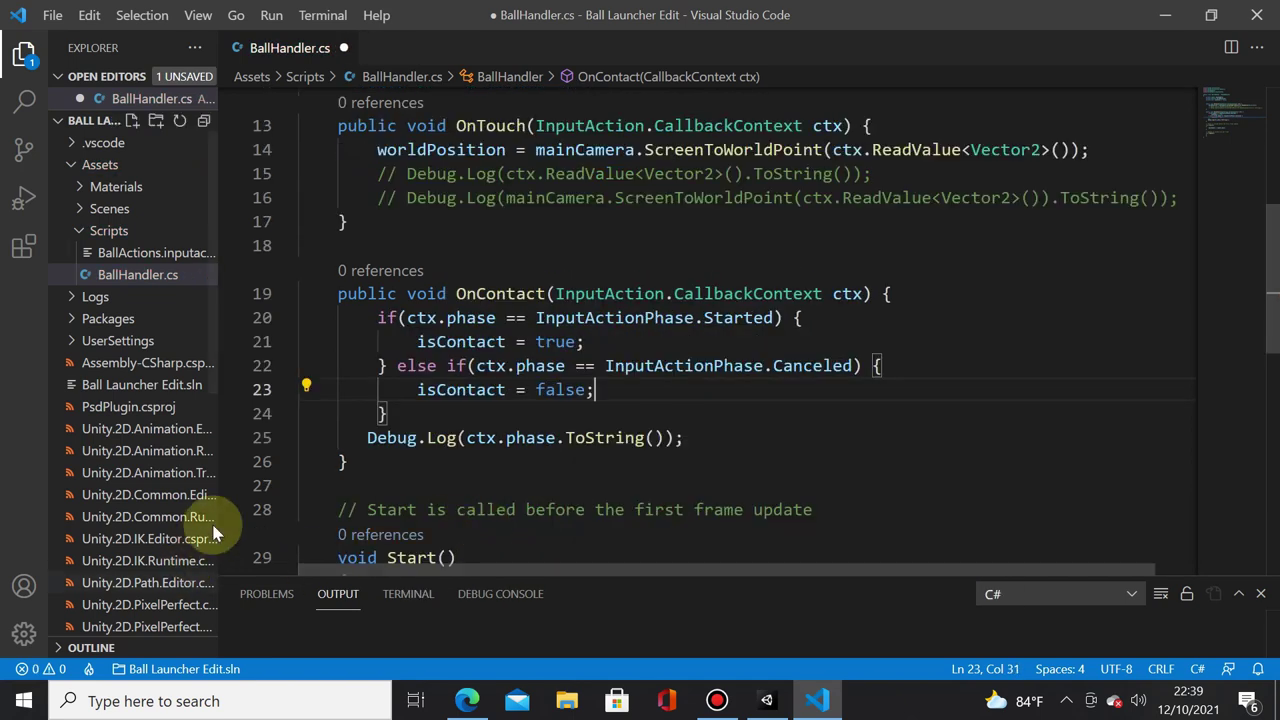
{"action": "left_click", "coordinate": [358, 437]}
{"action": "key", "text": "Tab"}
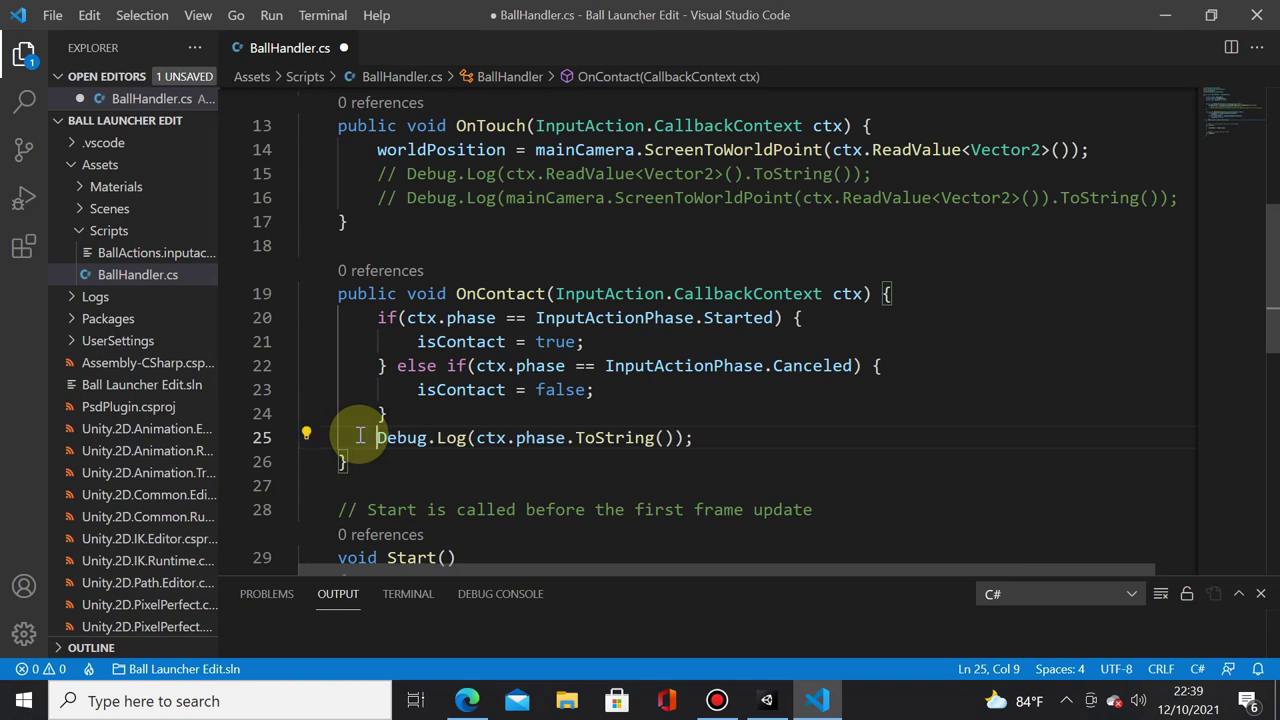
{"action": "key", "text": "ctrl+slash"}
{"action": "key", "text": "ctrl+s"}
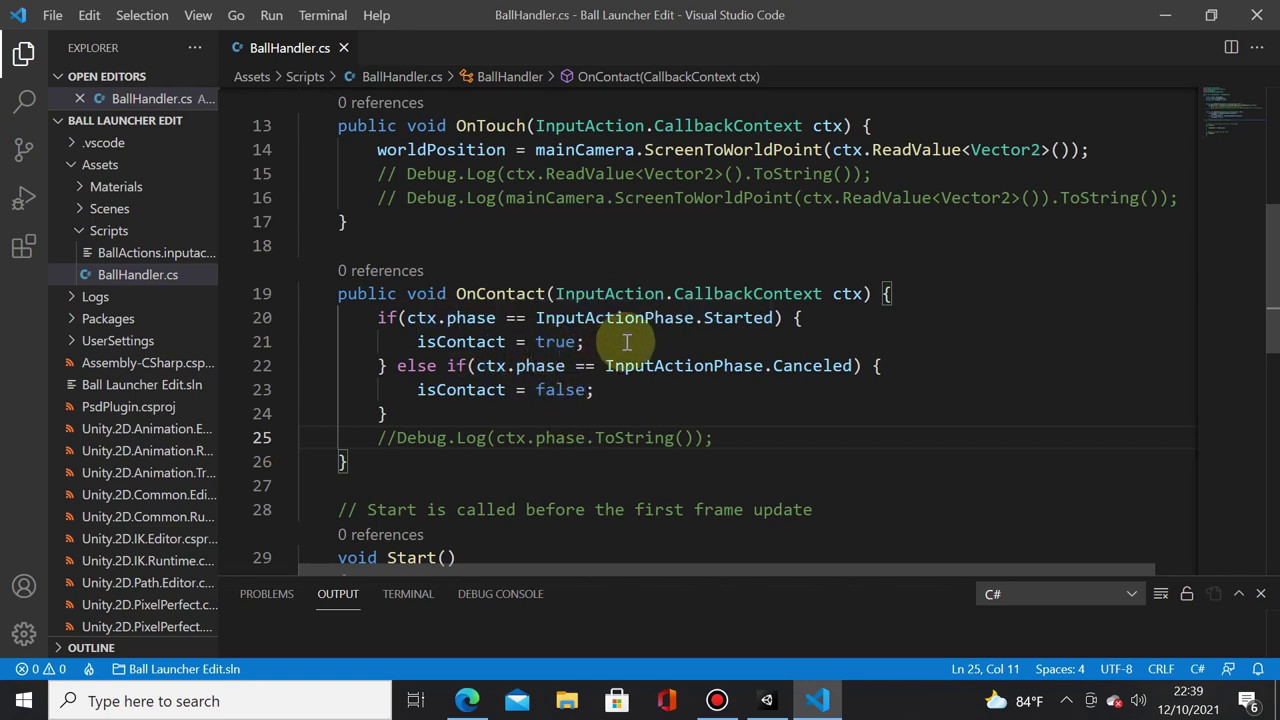
- Add an if (isContact) check inside the Update method
{"action": "scroll", "coordinate": [391, 377], "scroll_direction": "up", "scroll_amount": 2}
{"action": "scroll", "coordinate": [428, 414], "scroll_direction": "down", "scroll_amount": 2}
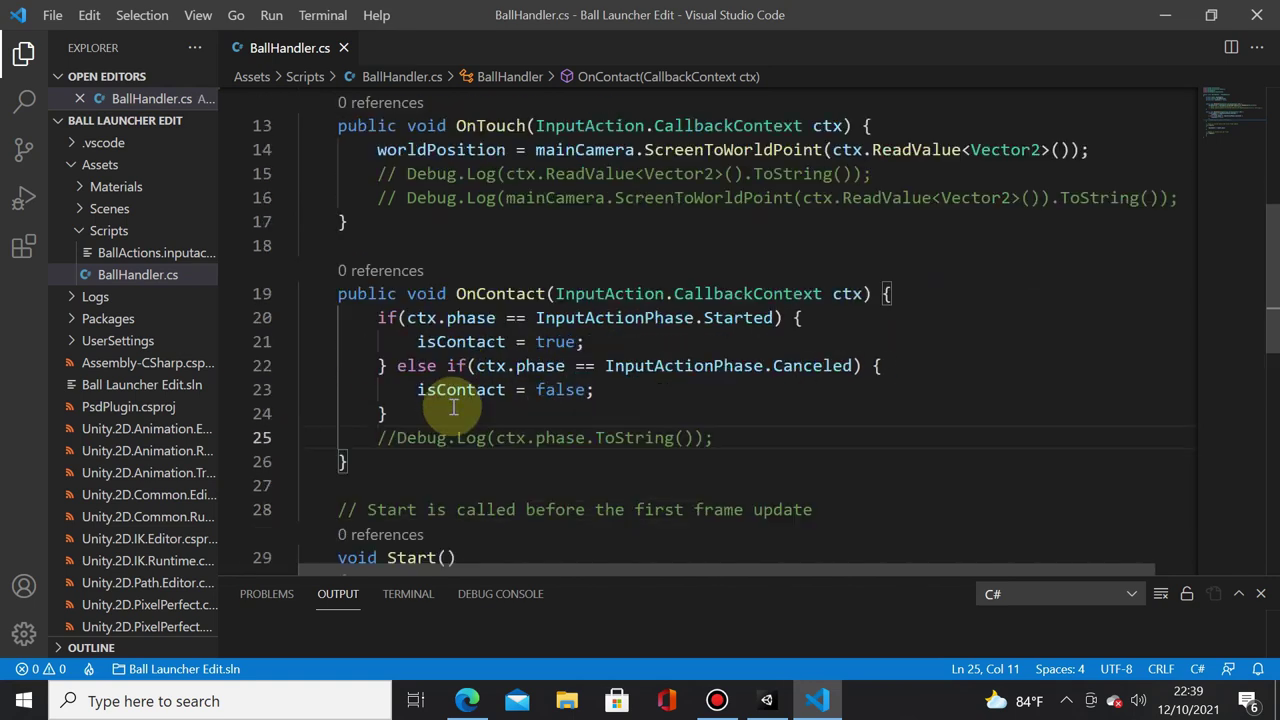
{"action": "scroll", "coordinate": [449, 400], "scroll_direction": "up", "scroll_amount": 2}
{"action": "scroll", "coordinate": [456, 405], "scroll_direction": "down", "scroll_amount": 3}
{"action": "scroll", "coordinate": [380, 451], "scroll_direction": "down", "scroll_amount": 3}
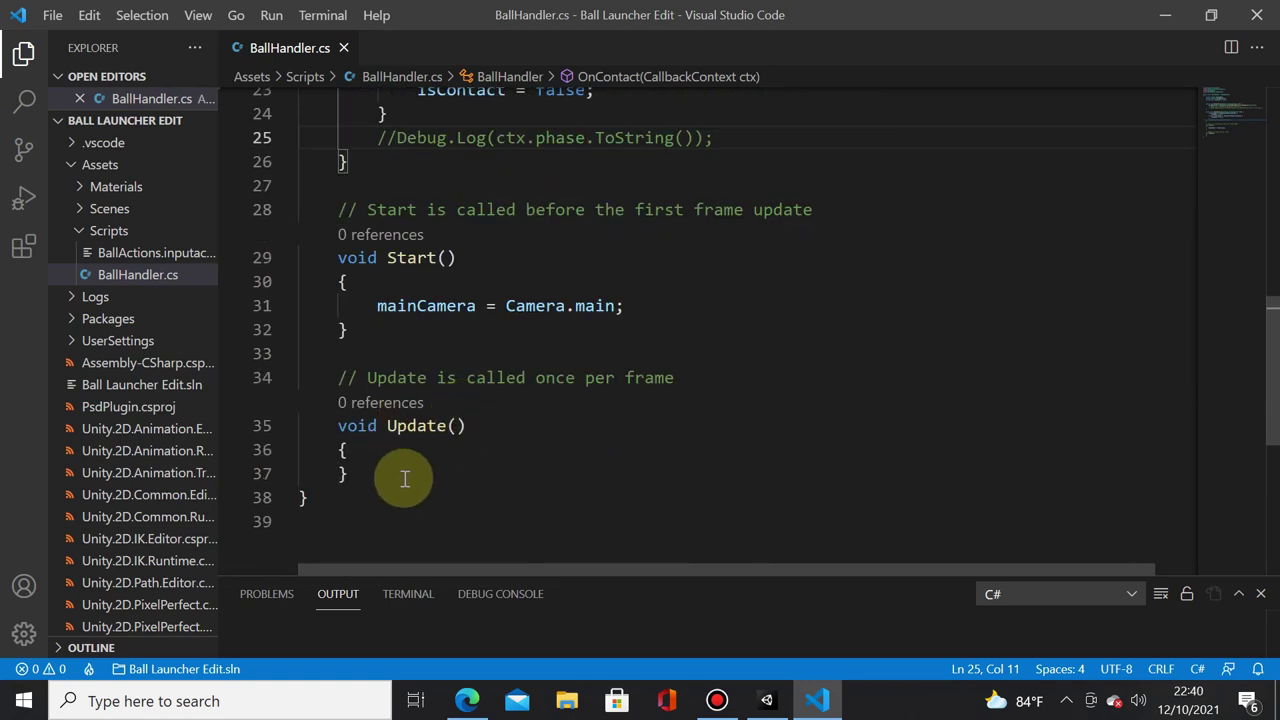
{"action": "scroll", "coordinate": [408, 476], "scroll_direction": "up", "scroll_amount": 3}
{"action": "scroll", "coordinate": [405, 475], "scroll_direction": "down", "scroll_amount": 3}
{"action": "left_click", "coordinate": [424, 455]}
{"action": "key", "text": "Return"}
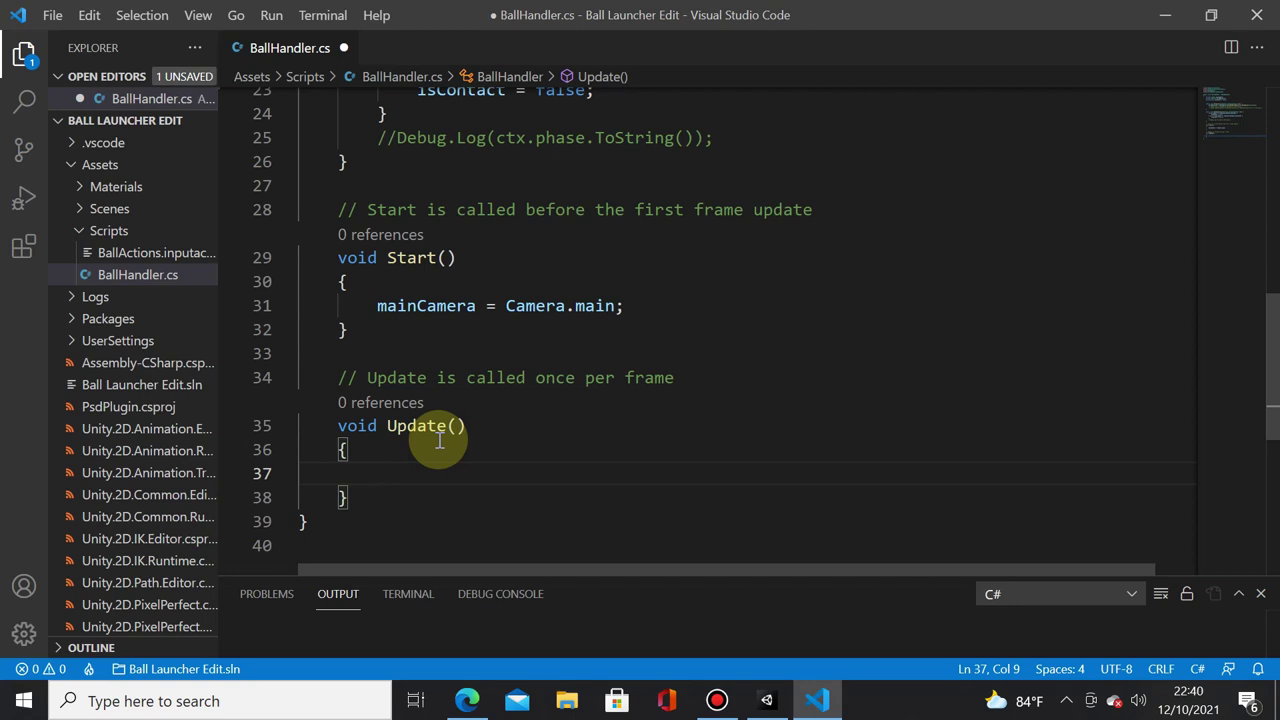
{"action": "type", "text": "if(i"}
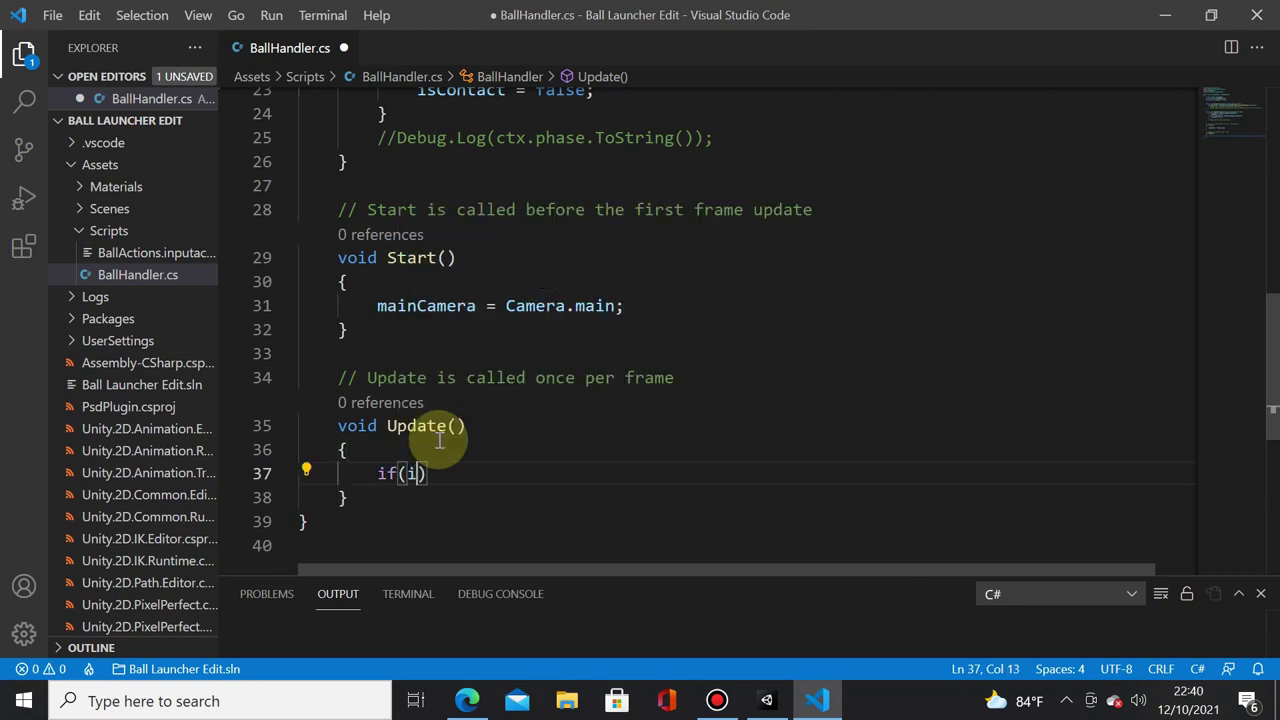
{"action": "type", "text": "sCo"}
{"action": "key", "text": "Tab"}
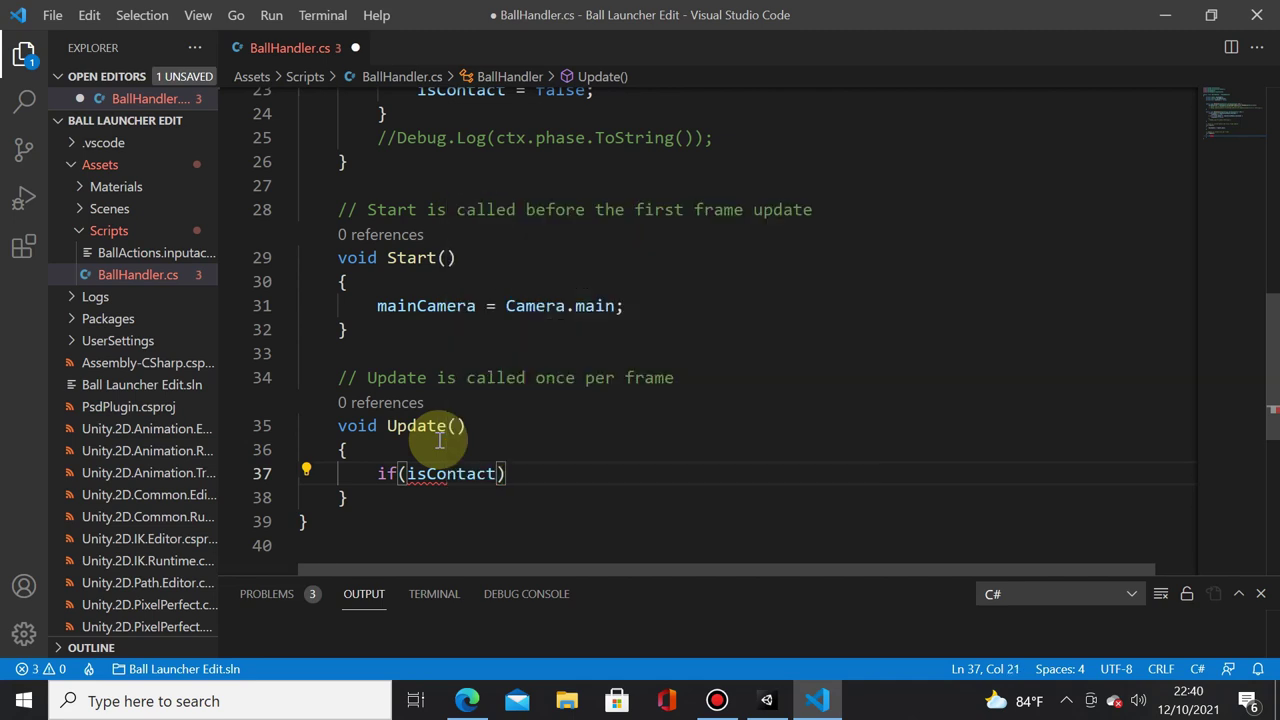
{"action": "type", "text": "{"}
{"action": "key", "text": "Return"}
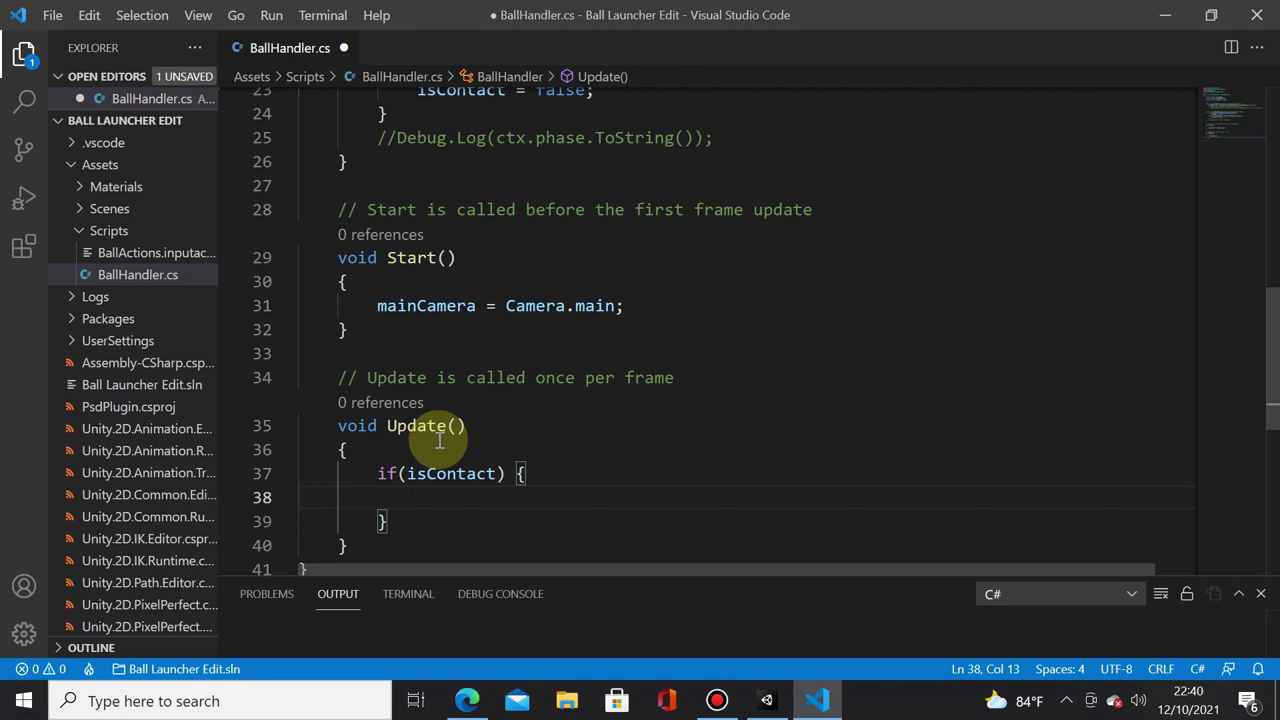
- Inside it, set GetComponent<Rigidbody2D>().position = worldPosition and save the script
{"action": "scroll", "coordinate": [443, 443], "scroll_direction": "down", "scroll_amount": 1}
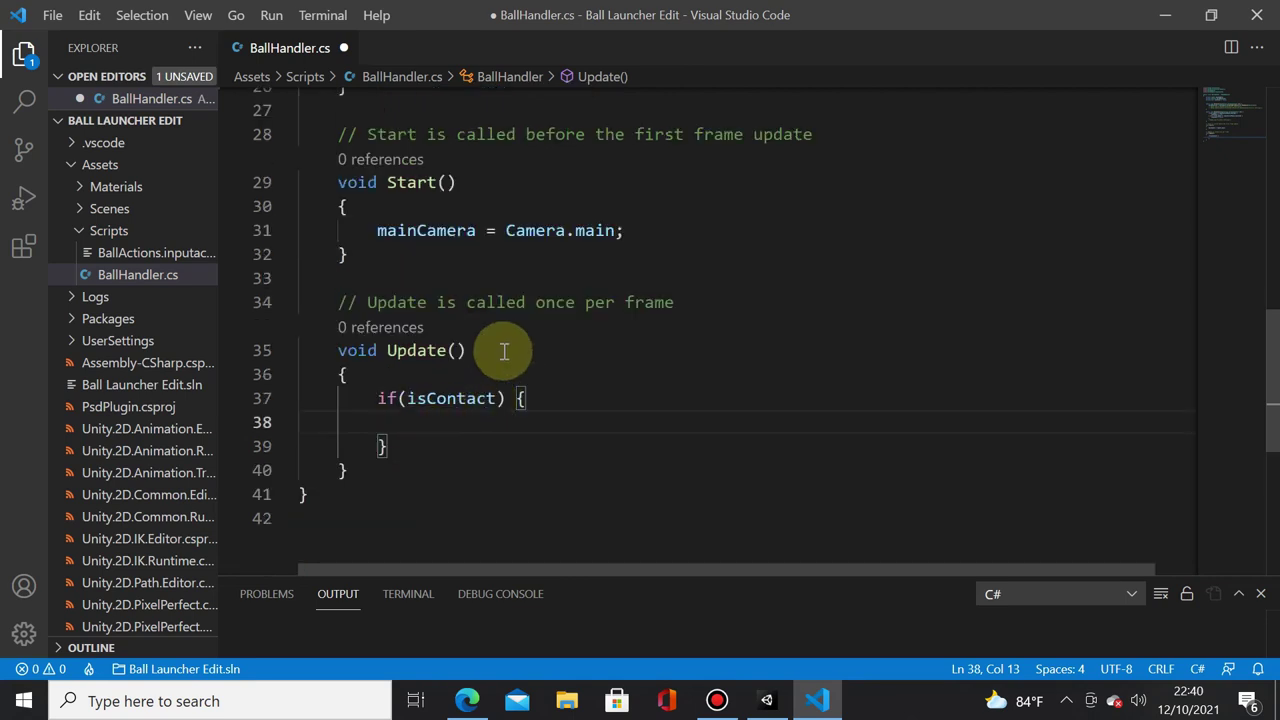
{"action": "type", "text": "GetC"}
{"action": "key", "text": "Return"}
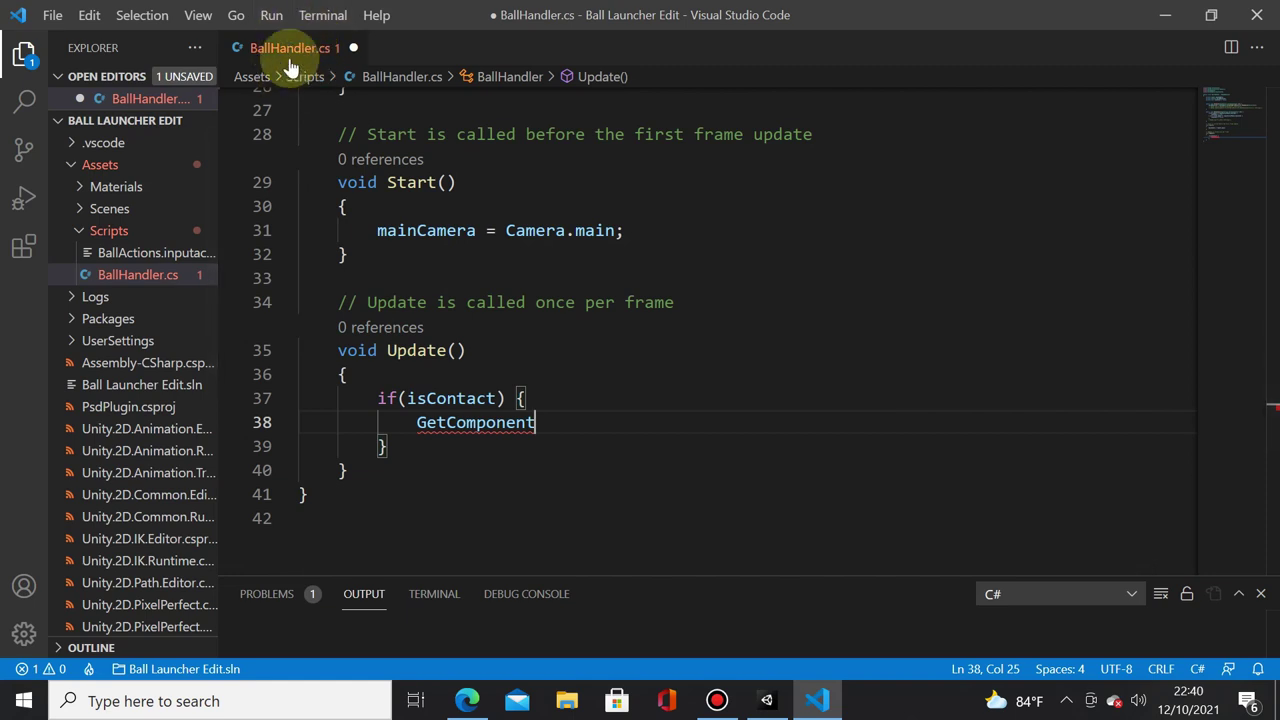
{"action": "mouse_move", "coordinate": [597, 229]}
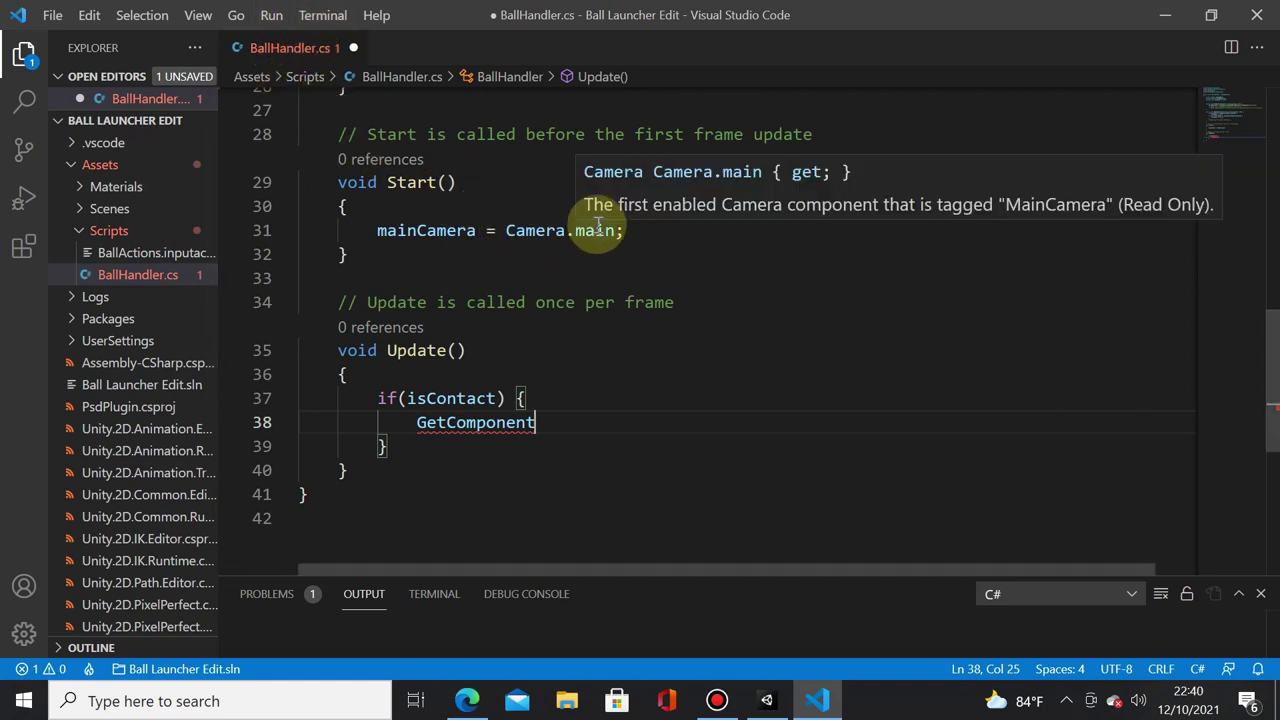
{"action": "mouse_move", "coordinate": [537, 432]}
{"action": "type", "text": "<"}
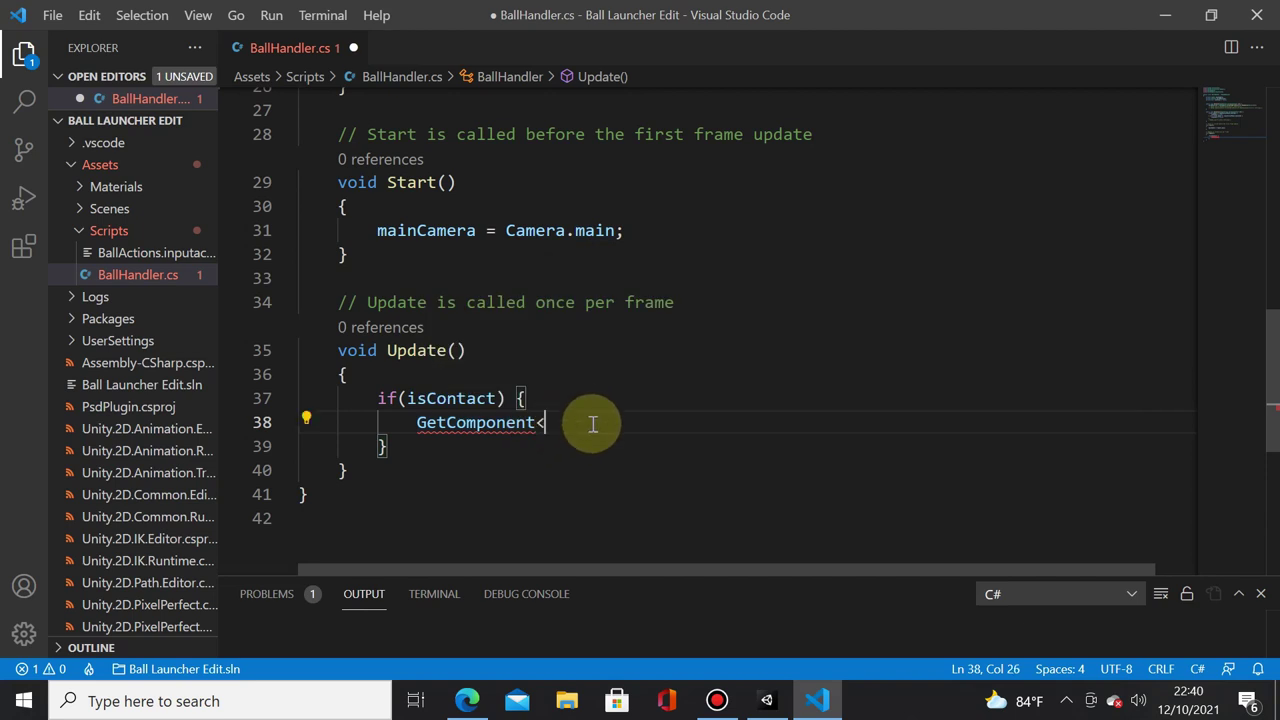
{"action": "type", "text": "Rigi"}
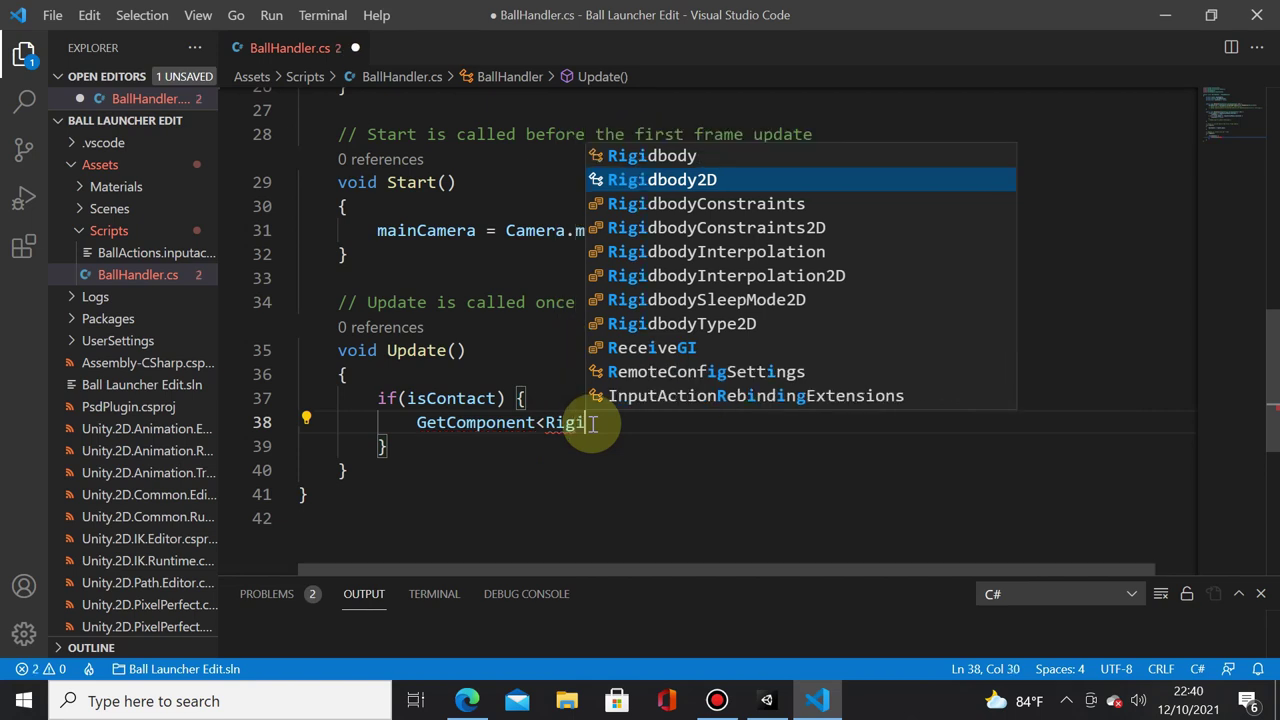
{"action": "key", "text": "Down"}
{"action": "key", "text": "Return"}
{"action": "type", "text": "("}
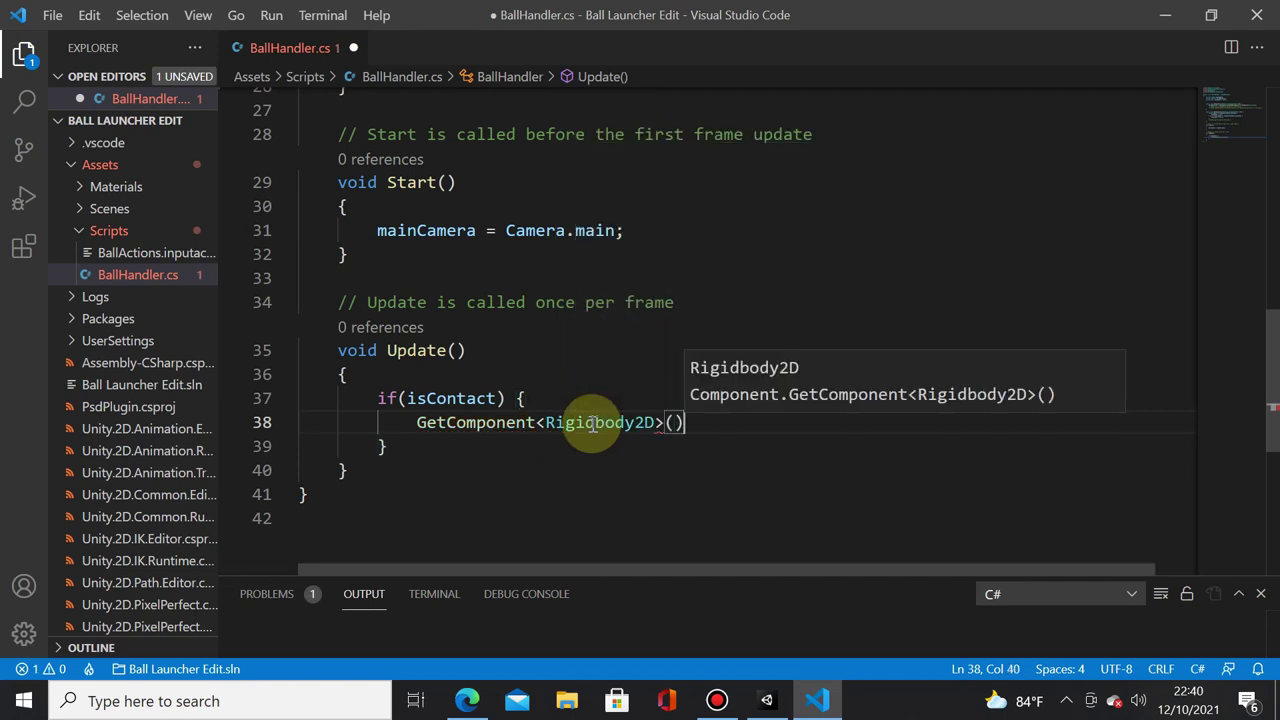
{"action": "type", "text": ").pos"}
{"action": "key", "text": "Return"}
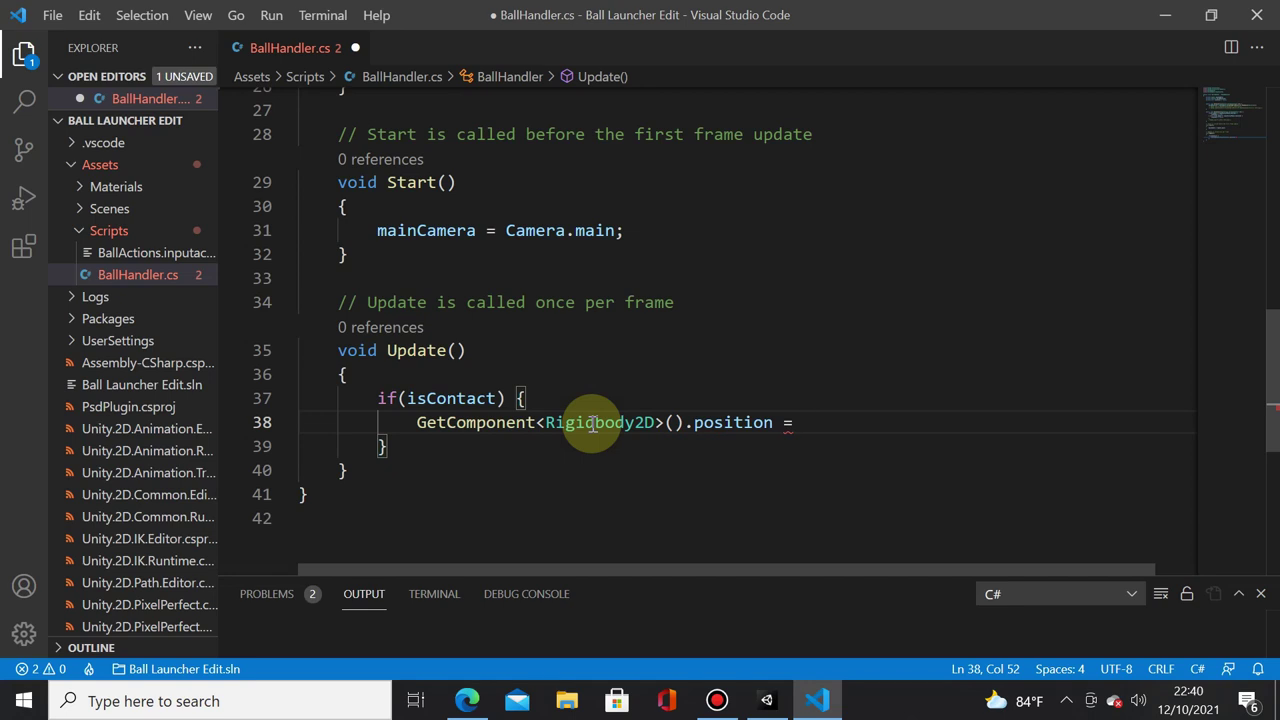
{"action": "type", "text": "worl"}
{"action": "key", "text": "Return"}
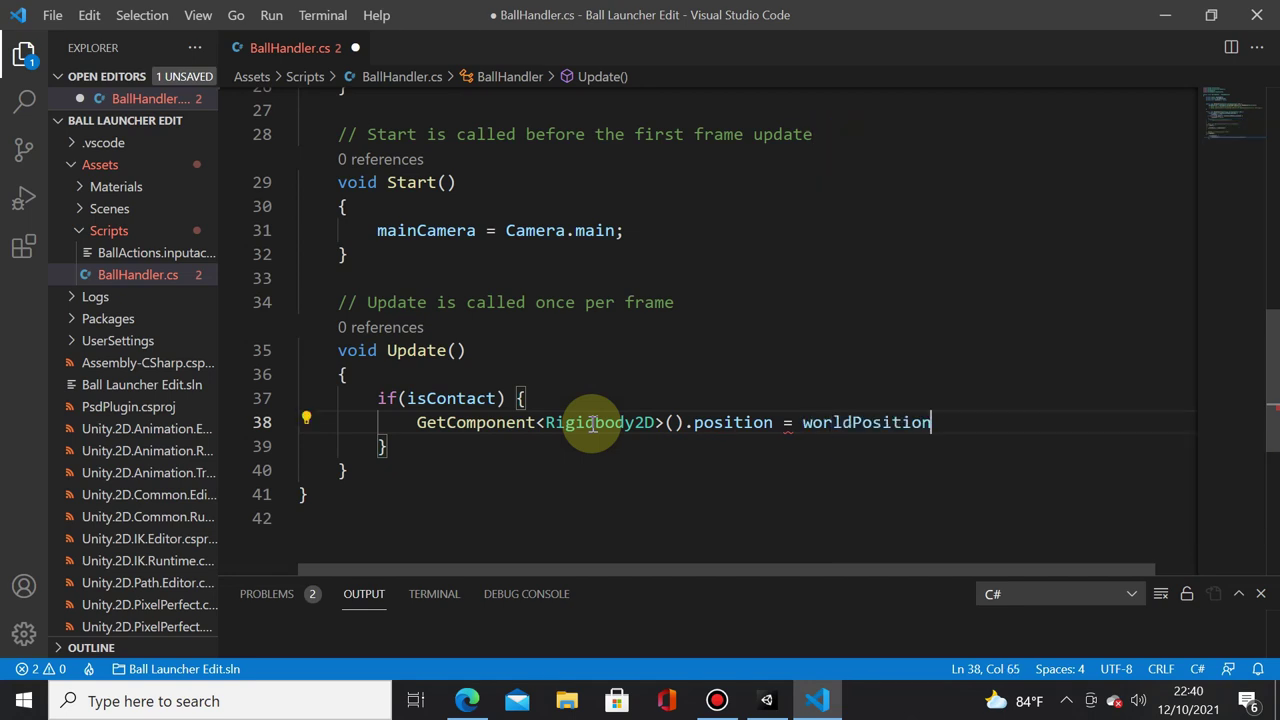
{"action": "type", "text": ";"}
{"action": "key", "text": "ctrl+s"}
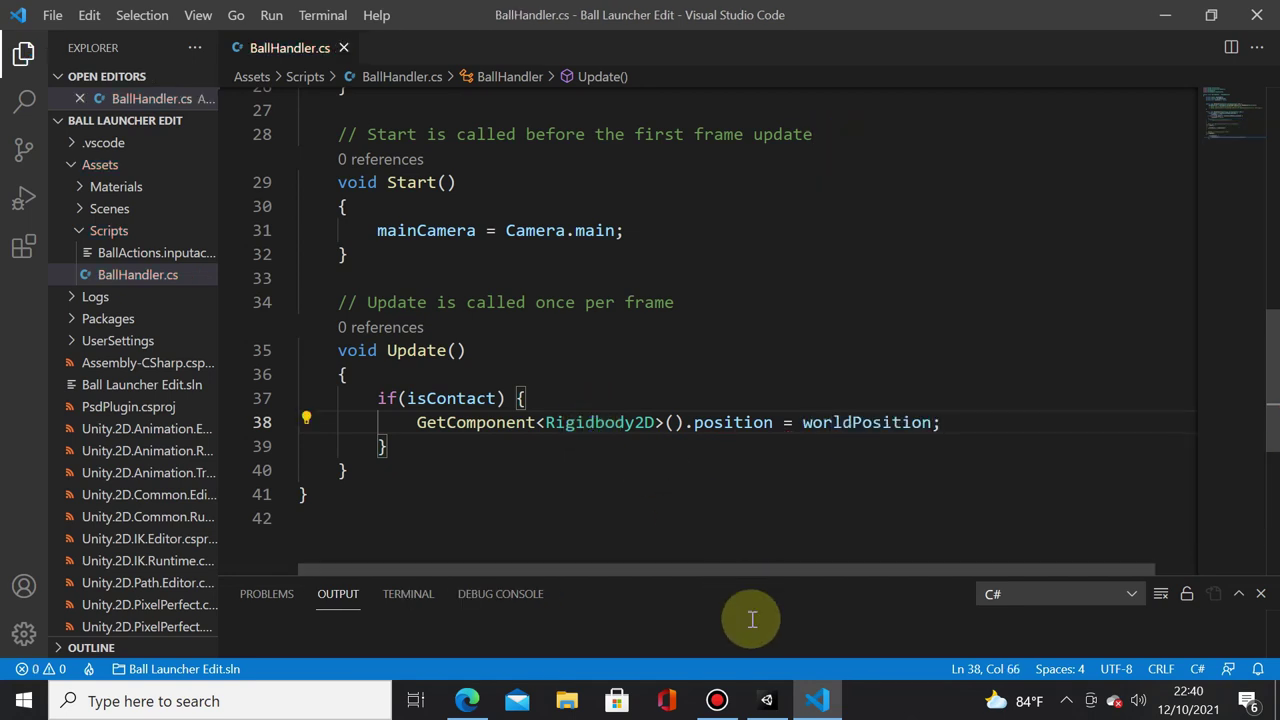
- Play the scene in Unity and drag on the ball in the Simulator several times to test it
{"action": "left_click", "coordinate": [762, 702]}
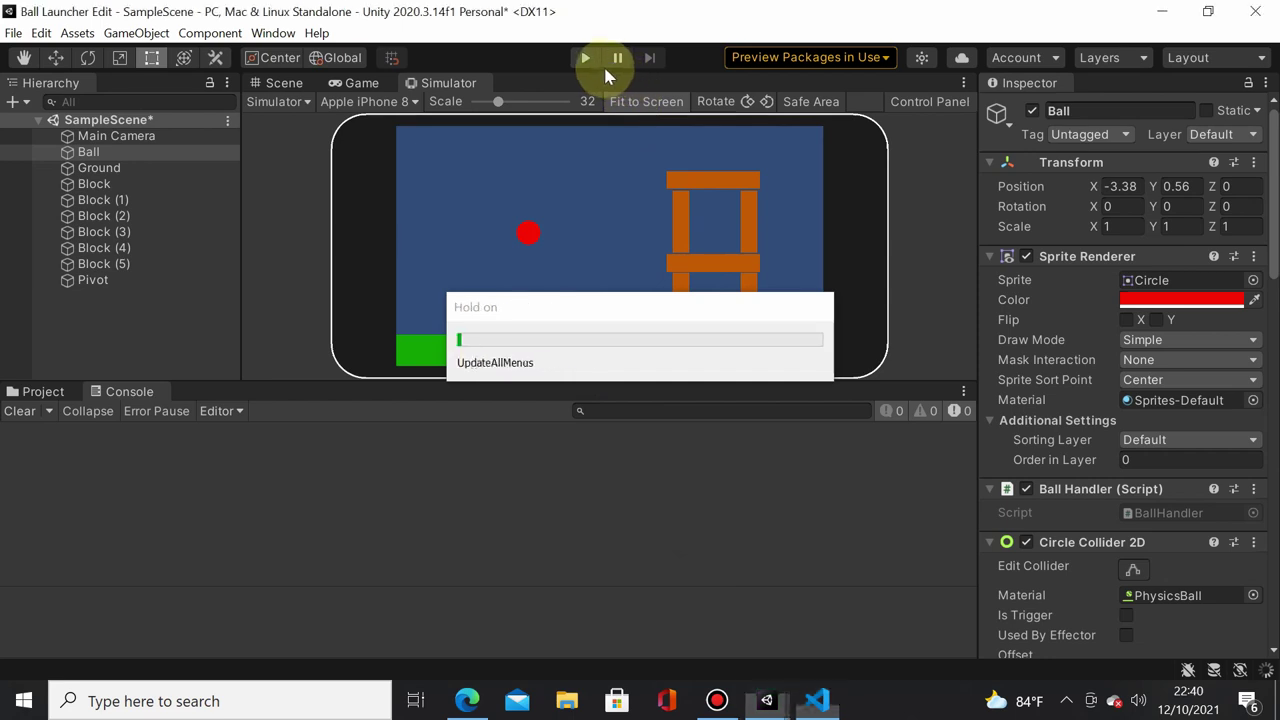
{"action": "left_click", "coordinate": [588, 59]}
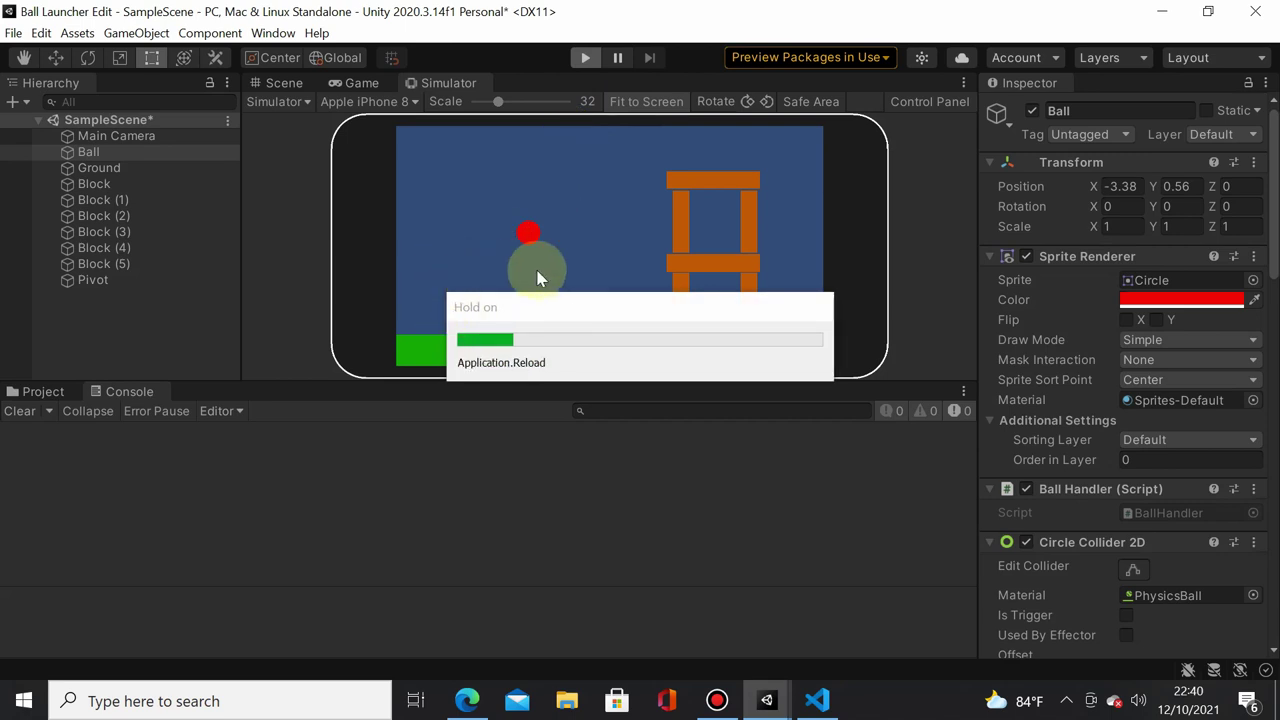
{"action": "left_click_drag", "start_coordinate": [531, 268], "coordinate": [458, 294]}
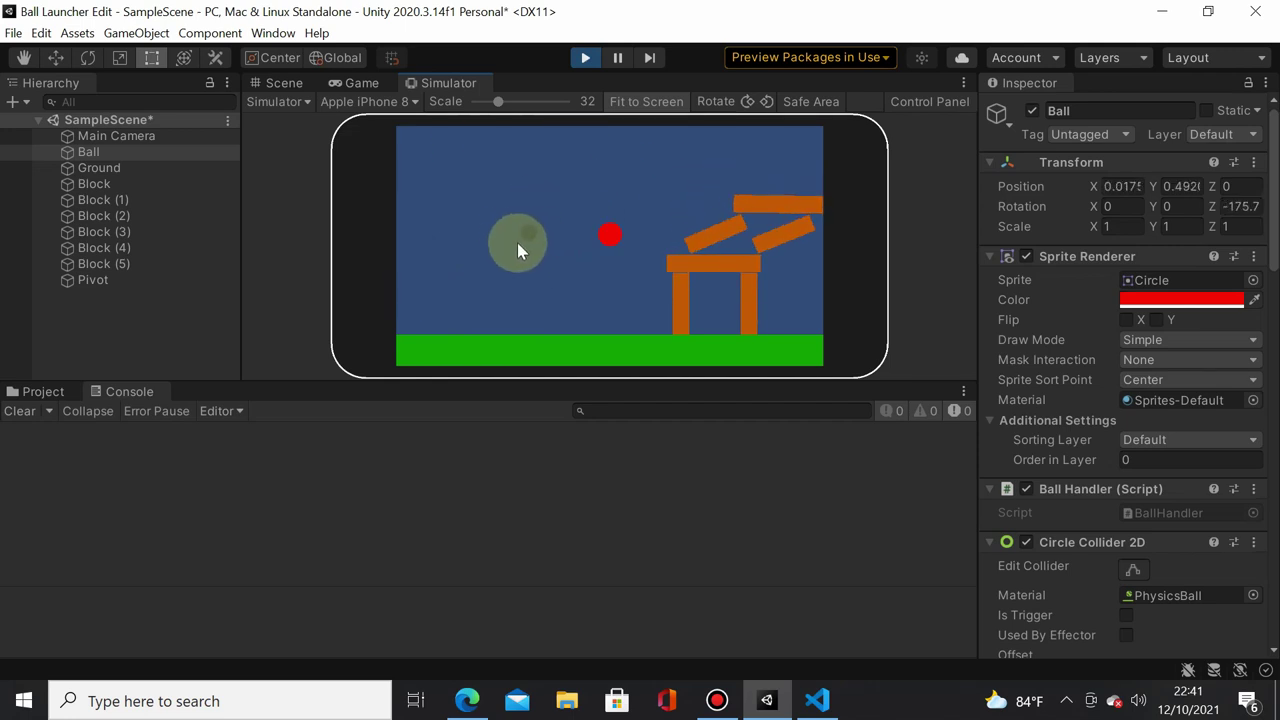
{"action": "left_click_drag", "start_coordinate": [468, 189], "coordinate": [460, 186]}
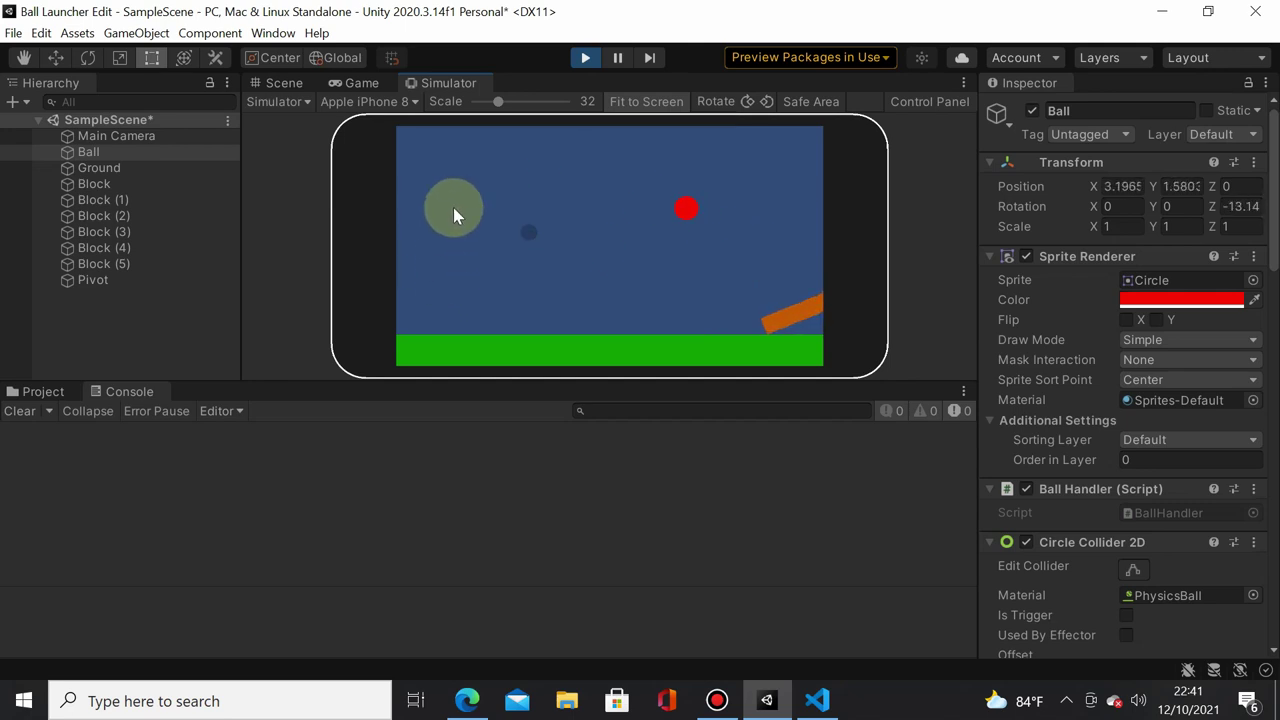
{"action": "left_click_drag", "start_coordinate": [489, 272], "coordinate": [499, 224]}
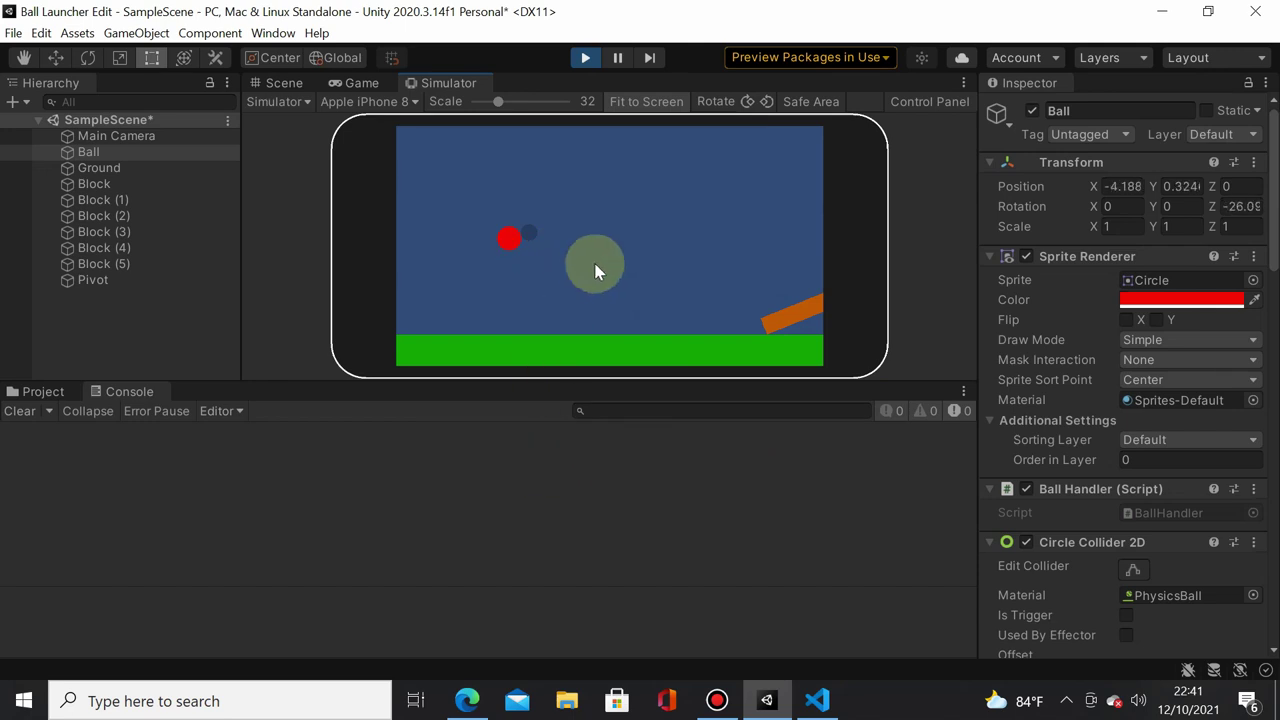
{"action": "scroll", "coordinate": [1190, 440], "scroll_direction": "down", "scroll_amount": 5}
{"action": "scroll", "coordinate": [1195, 470], "scroll_direction": "down", "scroll_amount": 3}
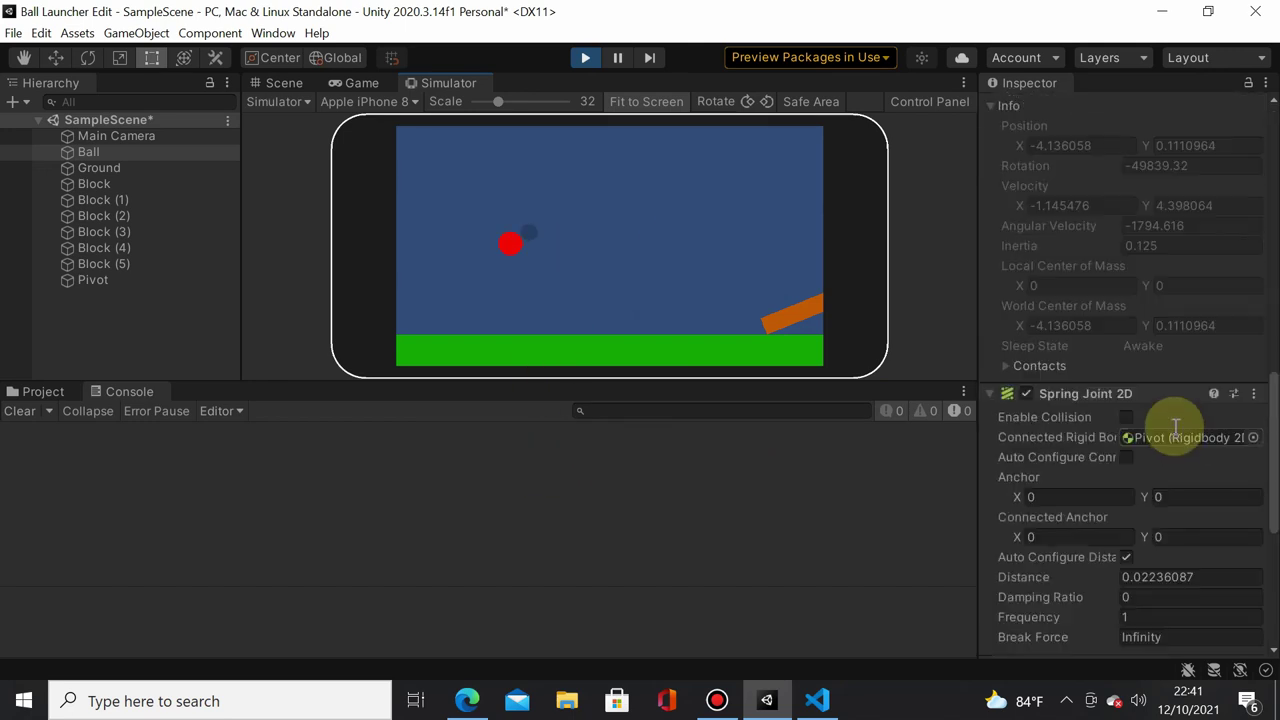
{"action": "scroll", "coordinate": [1175, 420], "scroll_direction": "up", "scroll_amount": 5}
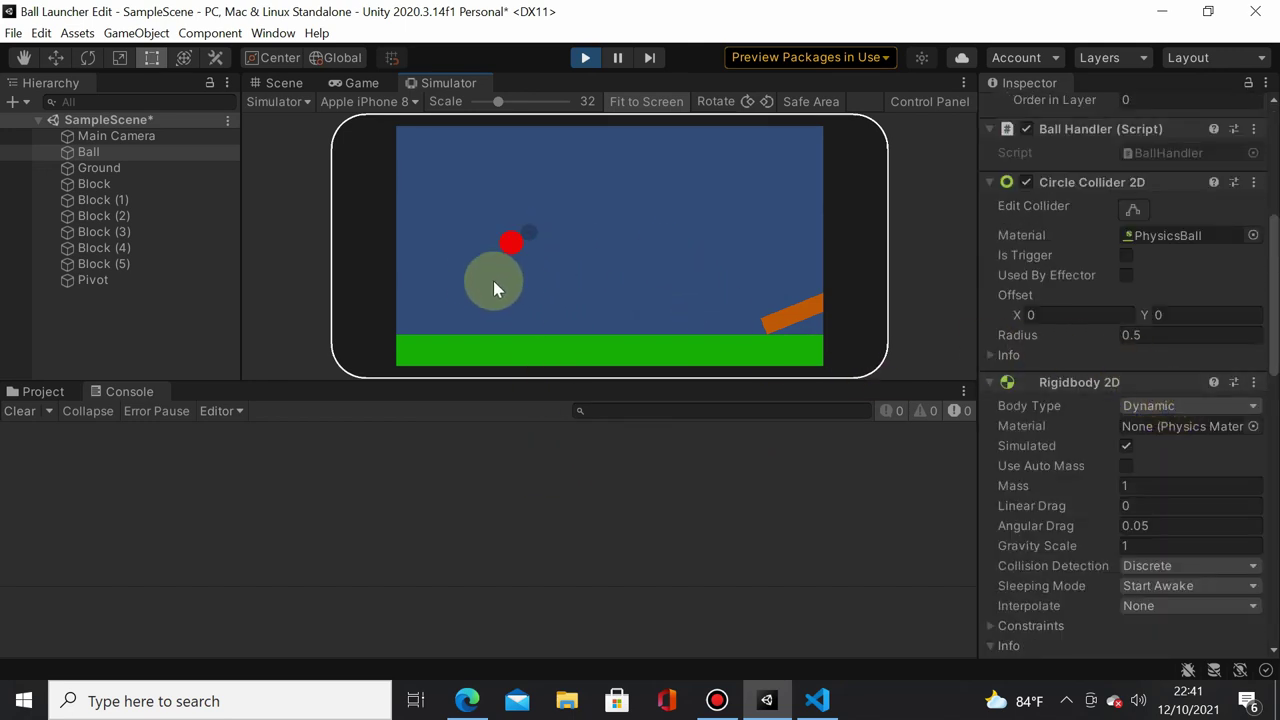
{"action": "left_click_drag", "start_coordinate": [474, 268], "coordinate": [453, 277]}
- Set the ball's Rigidbody 2D Body Type to Static, then to Kinematic
{"action": "left_click", "coordinate": [1164, 410]}
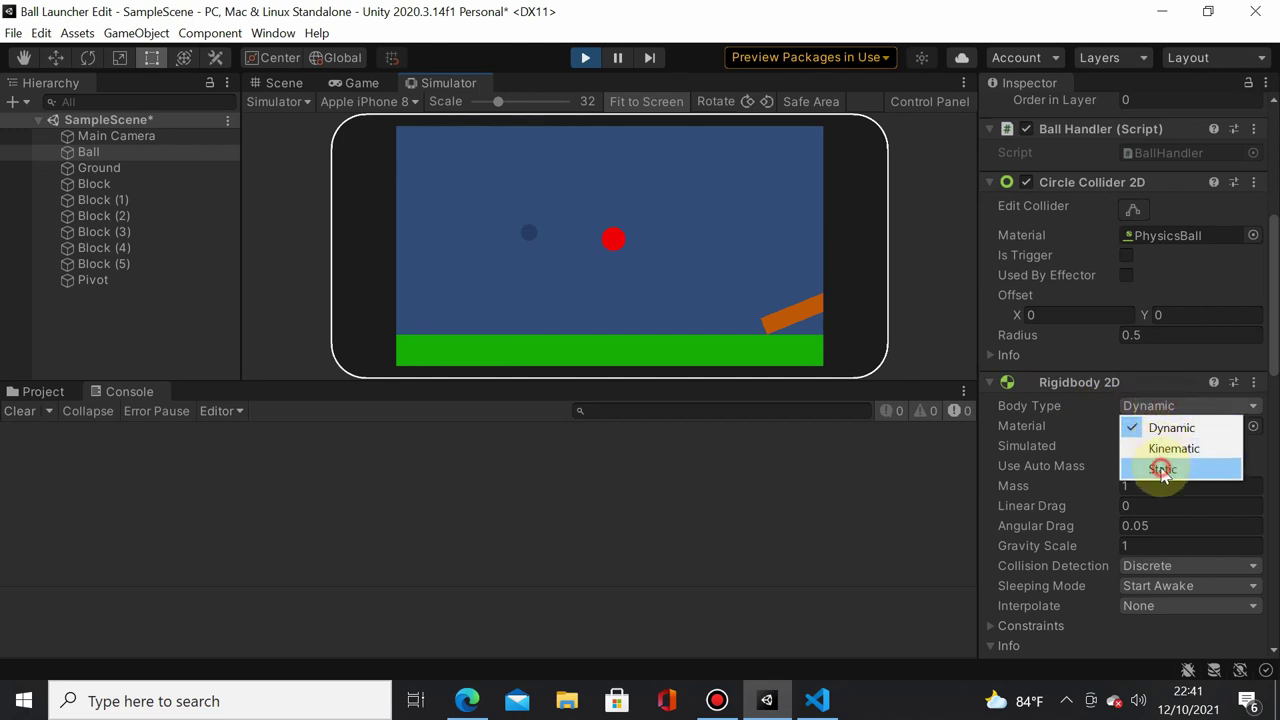
{"action": "left_click", "coordinate": [1163, 470]}
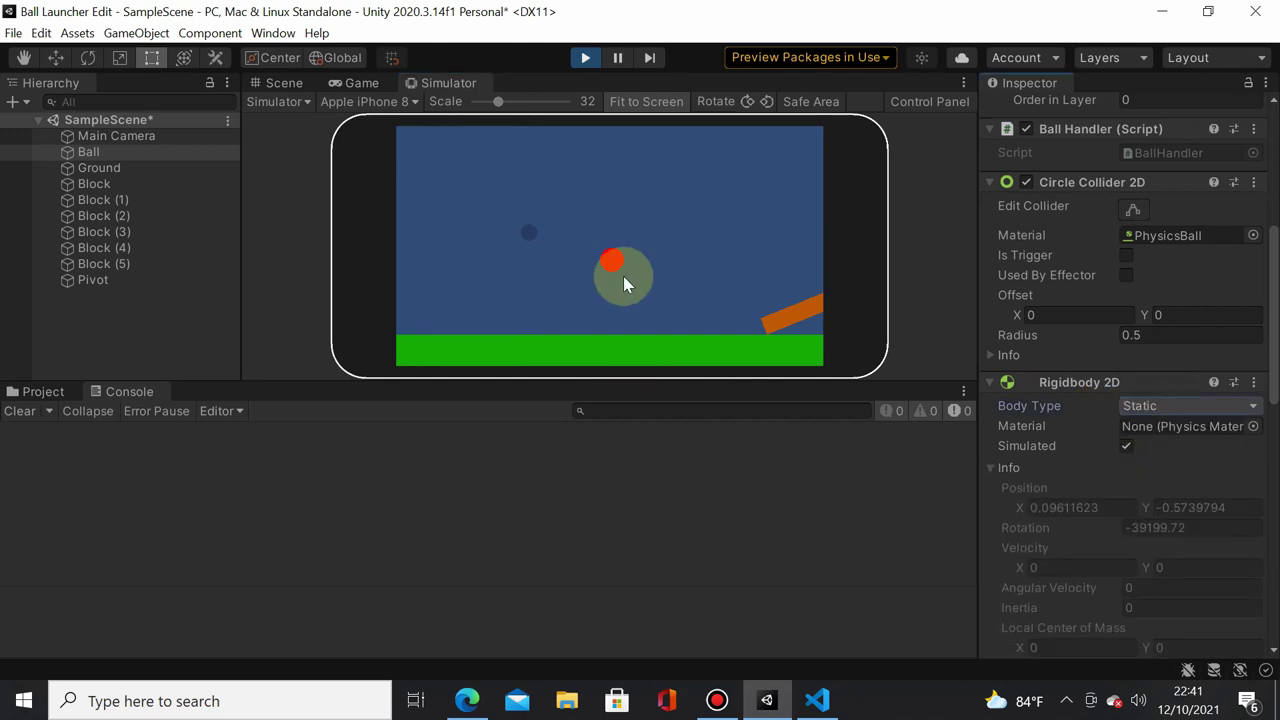
{"action": "left_click", "coordinate": [1140, 406]}
{"action": "left_click", "coordinate": [1148, 446]}
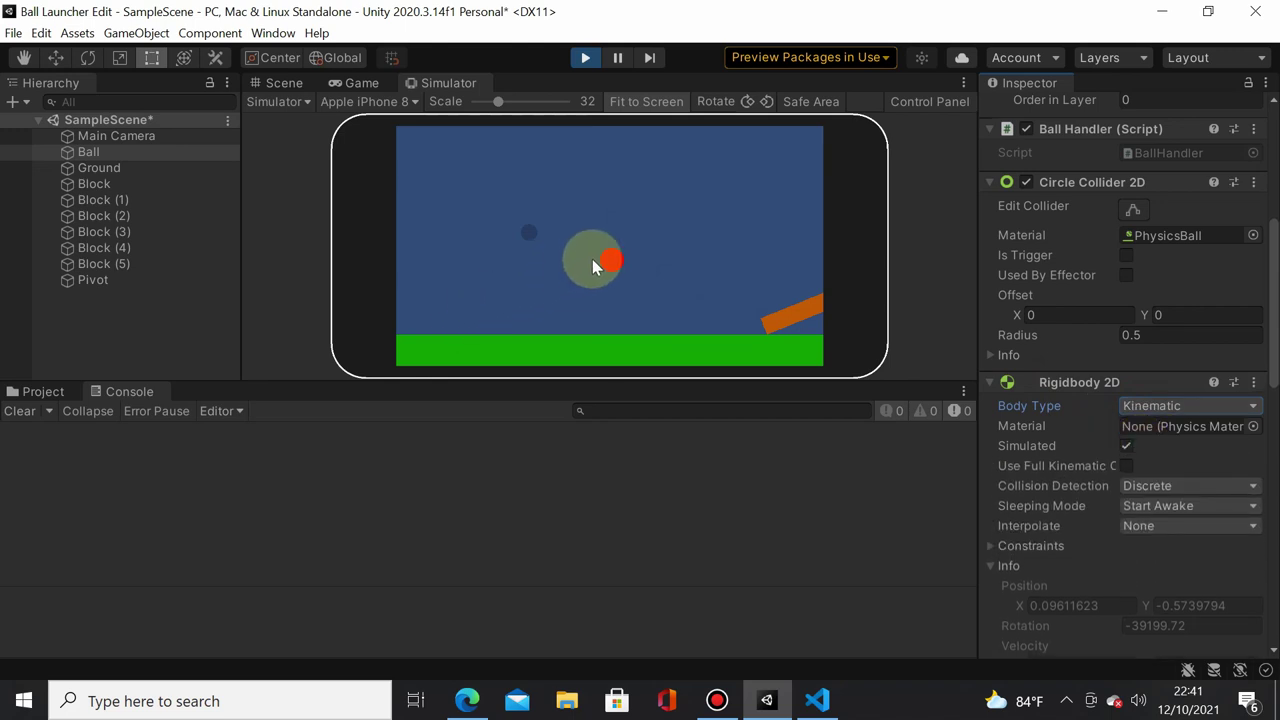
- Drag the Kinematic ball around near the pivot in the Simulator to test it
{"action": "mouse_move", "coordinate": [592, 259]}
{"action": "left_mouse_down"}
{"action": "mouse_move", "coordinate": [496, 233]}
{"action": "mouse_move", "coordinate": [487, 279]}
{"action": "left_mouse_up"}
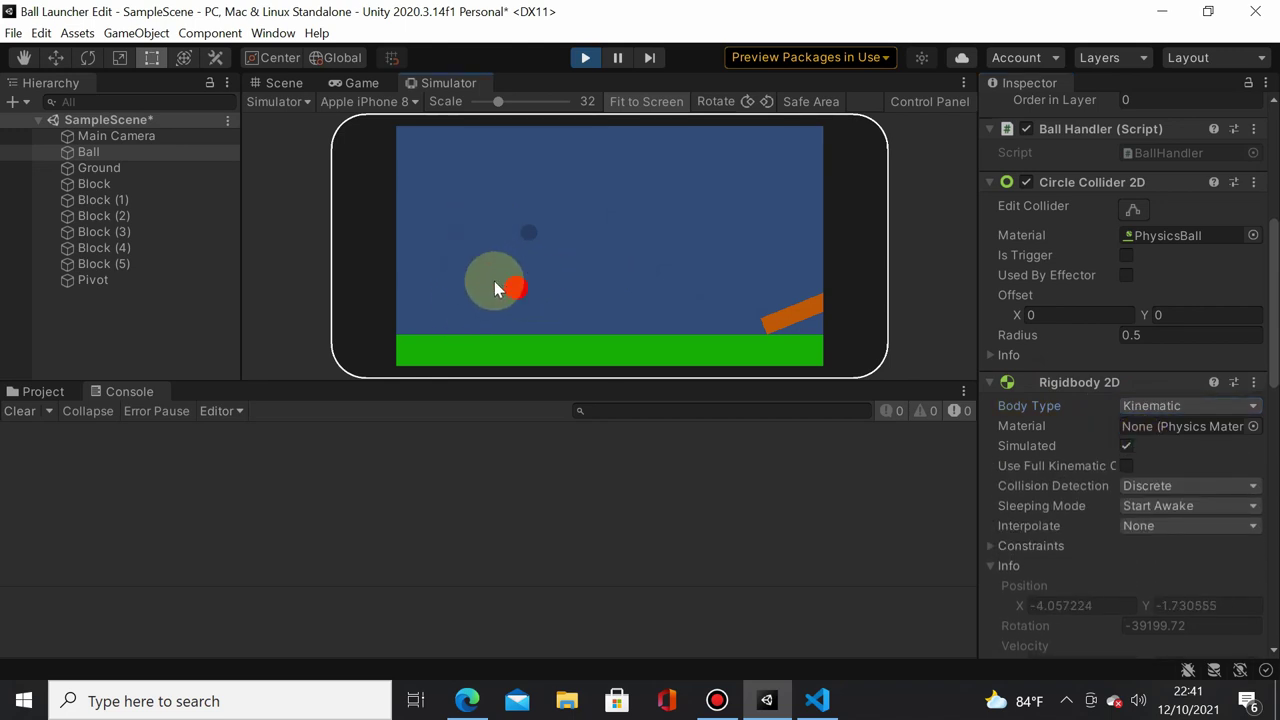
{"action": "left_click_drag", "start_coordinate": [452, 283], "coordinate": [471, 224]}
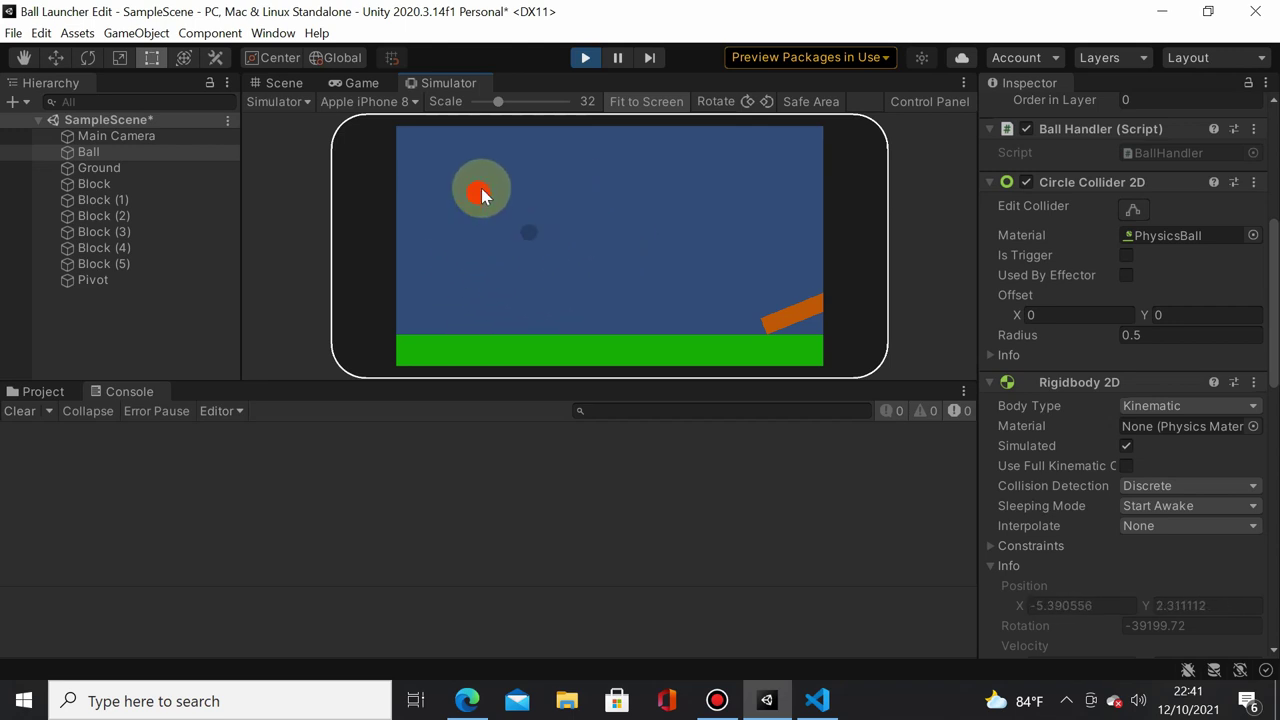
{"action": "left_click_drag", "start_coordinate": [471, 224], "coordinate": [492, 193]}
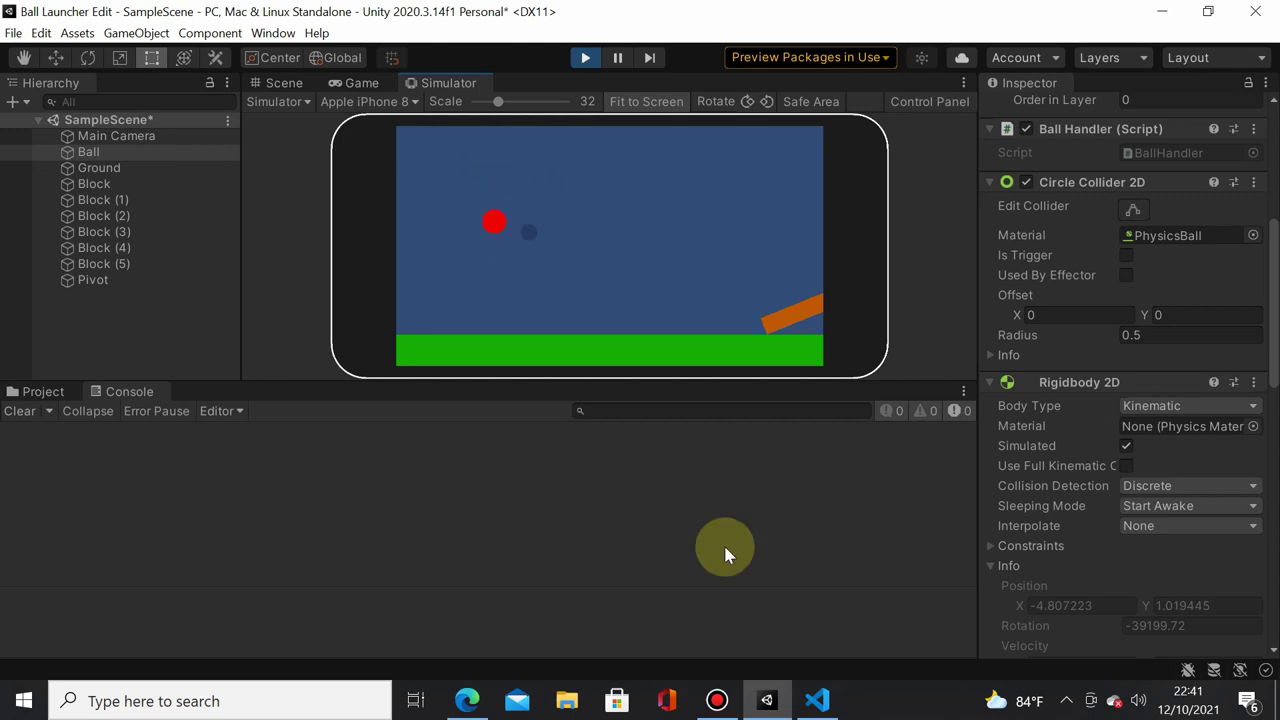
{"action": "left_click", "coordinate": [817, 700]}
- Retest the ball following touches in the Simulator, then set its Rigidbody 2D Body Type back to Dynamic
{"action": "left_click_drag", "start_coordinate": [418, 432], "coordinate": [940, 424]}
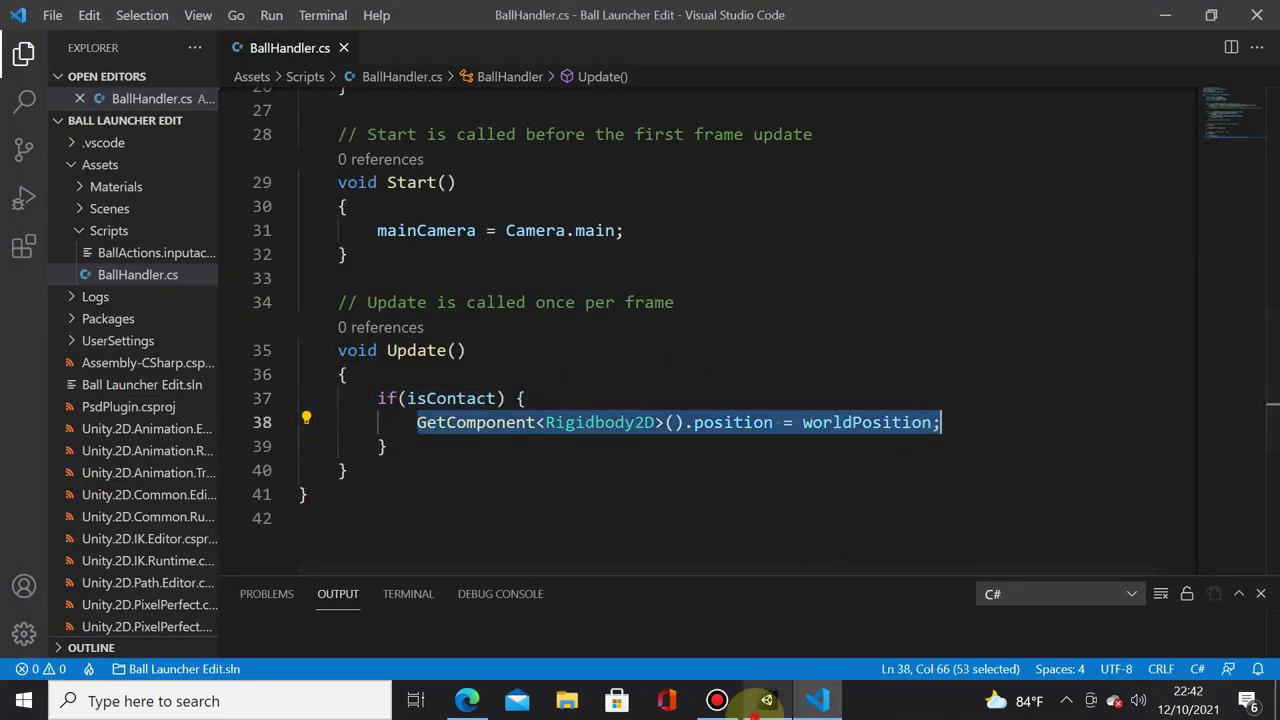
{"action": "left_click", "coordinate": [767, 700]}
{"action": "mouse_move", "coordinate": [479, 231]}
{"action": "left_mouse_down"}
{"action": "mouse_move", "coordinate": [489, 266]}
{"action": "mouse_move", "coordinate": [499, 243]}
{"action": "left_mouse_up"}
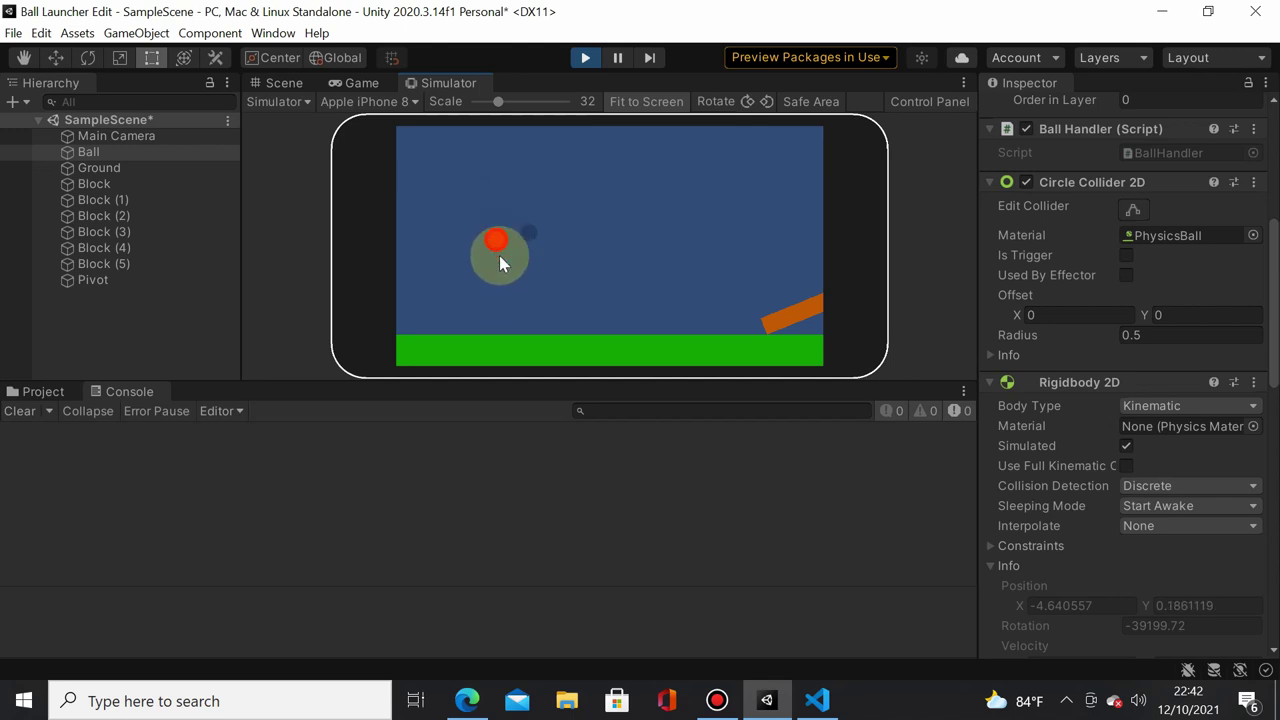
{"action": "left_click_drag", "start_coordinate": [500, 257], "coordinate": [473, 254]}
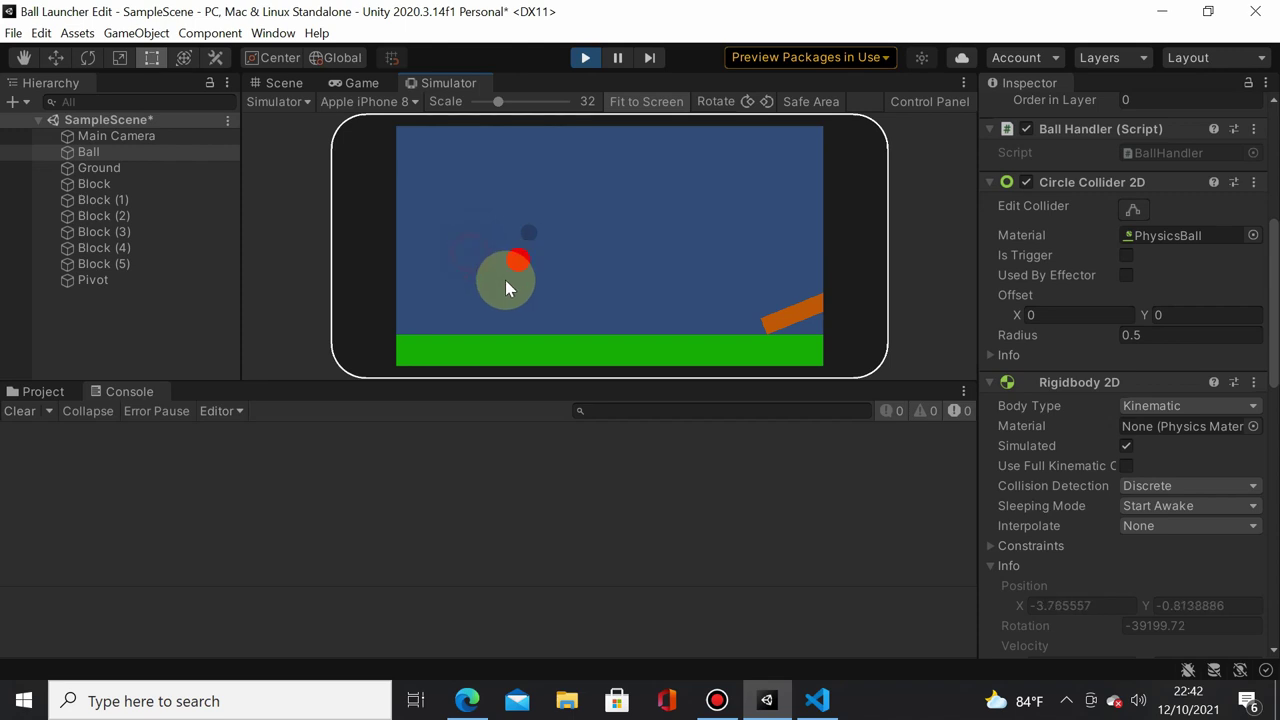
{"action": "left_click_drag", "start_coordinate": [505, 280], "coordinate": [490, 277]}
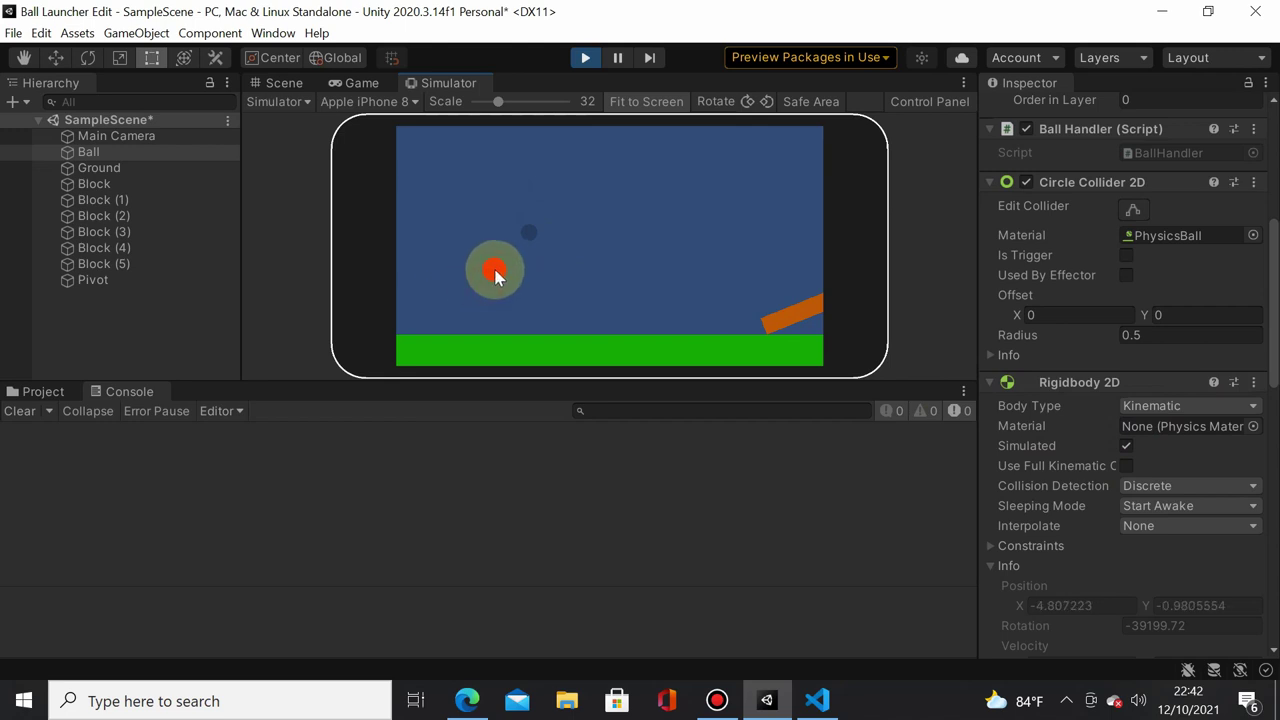
{"action": "left_click_drag", "start_coordinate": [480, 281], "coordinate": [443, 297]}
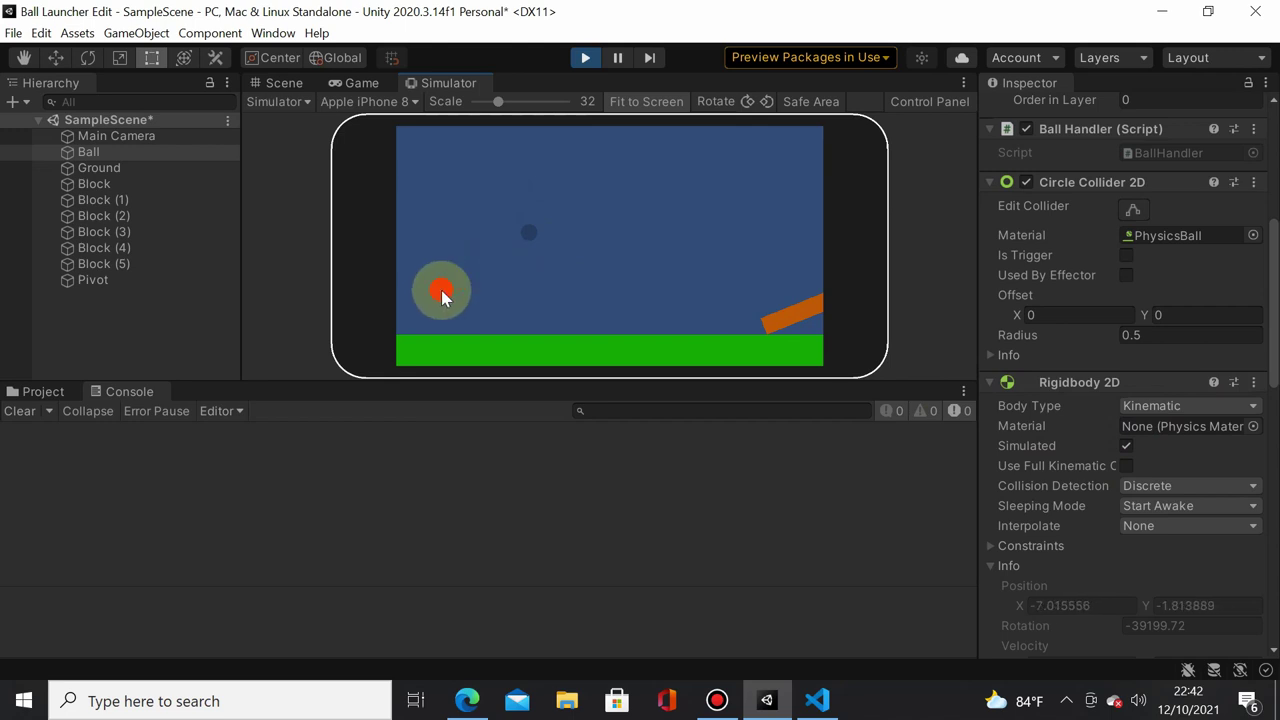
{"action": "left_click", "coordinate": [1166, 408]}
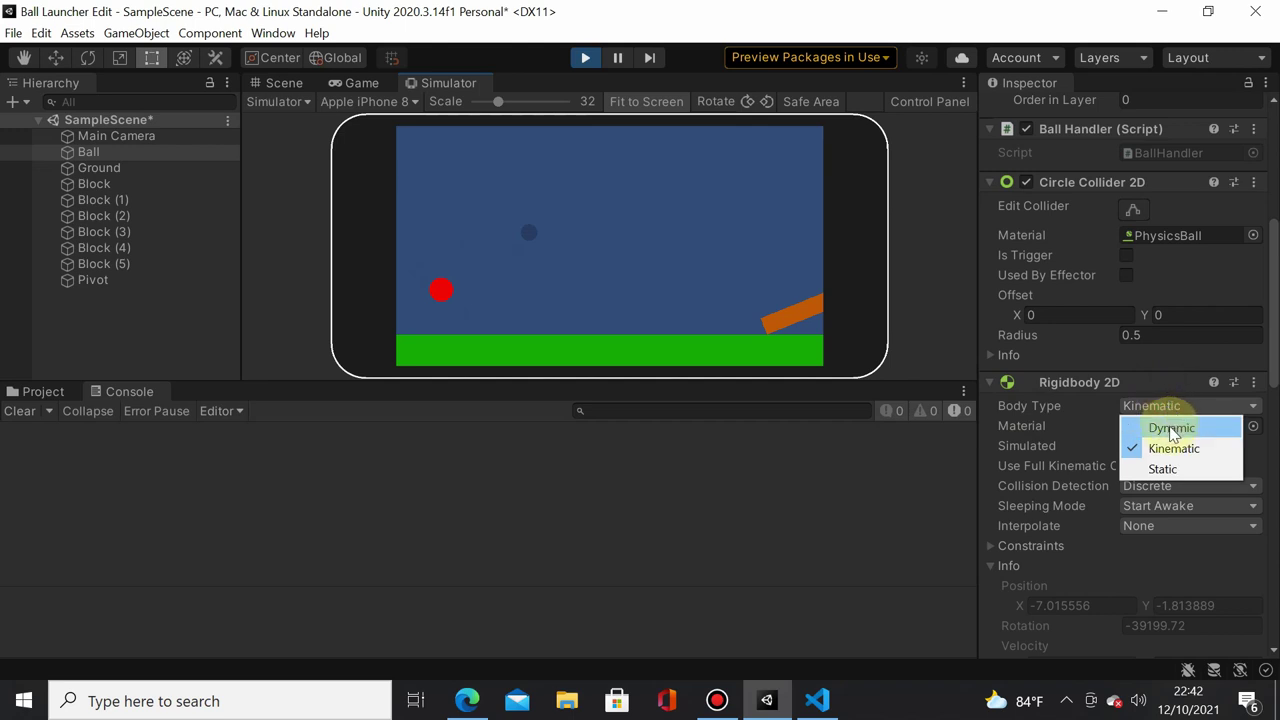
{"action": "left_click", "coordinate": [1172, 430]}
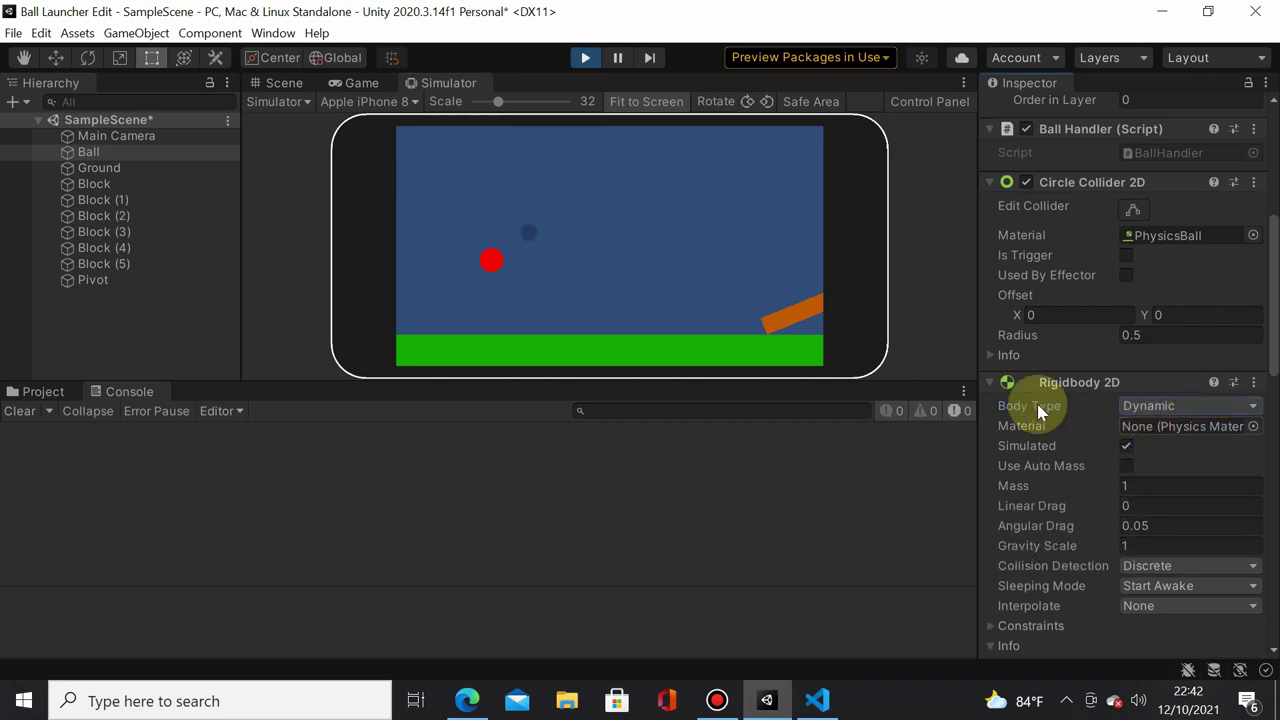